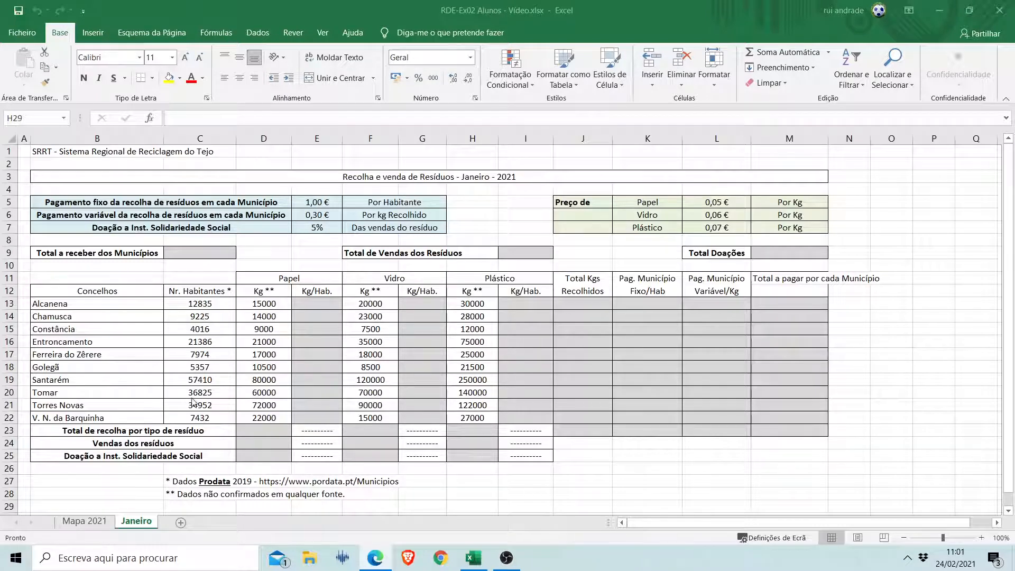
Look over the Mapa 2021 summary sheet and the Janeiro sheet.
{"action": "left_click", "coordinate": [83, 523]}
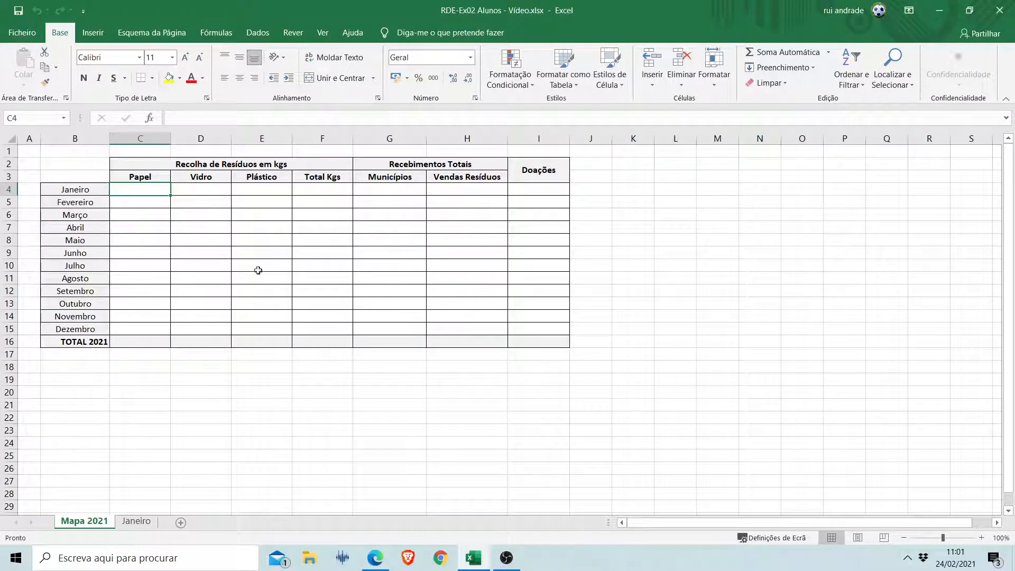
{"action": "left_click", "coordinate": [136, 524]}
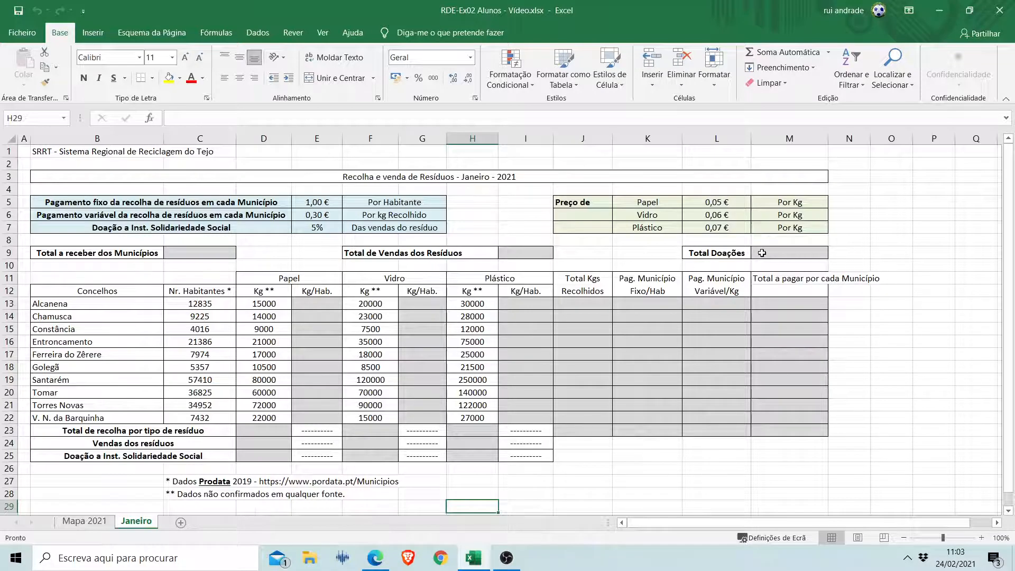
{"action": "left_click", "coordinate": [106, 523]}
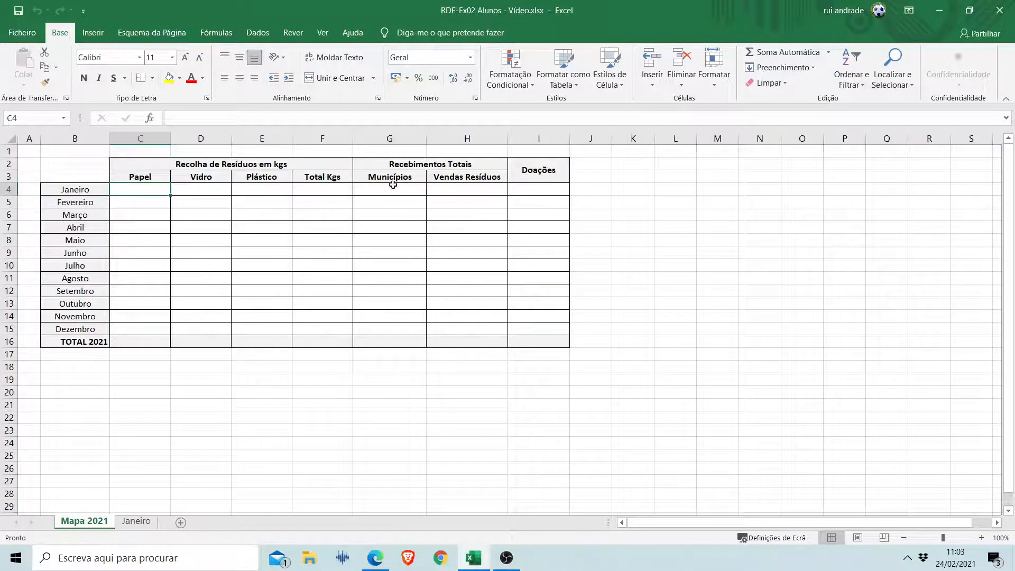
{"action": "left_click", "coordinate": [139, 523]}
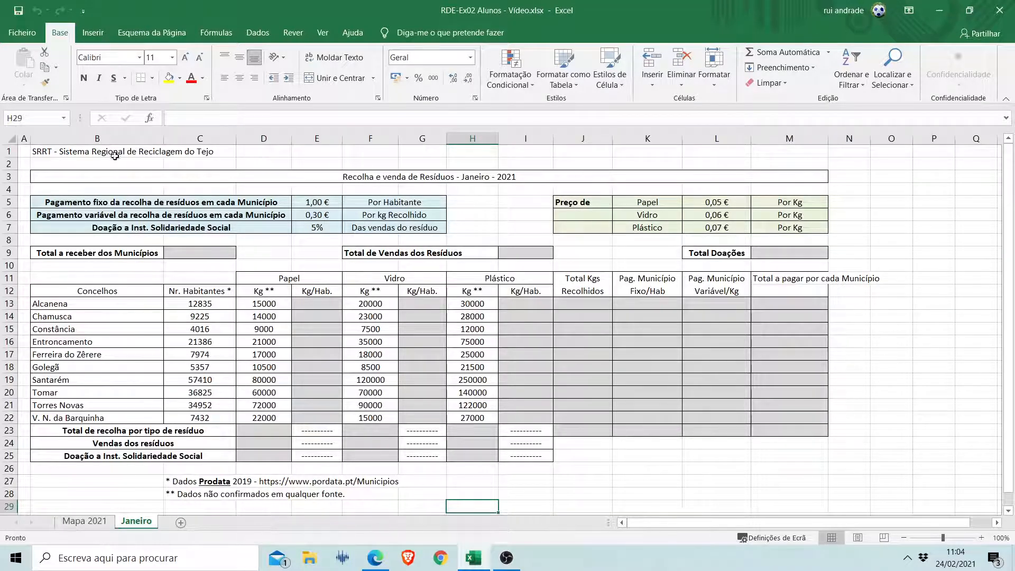
Merge and centre the SRRT title across B1:M1 and give it a double-line outline border.
{"action": "left_click_drag", "start_coordinate": [50, 151], "coordinate": [754, 145]}
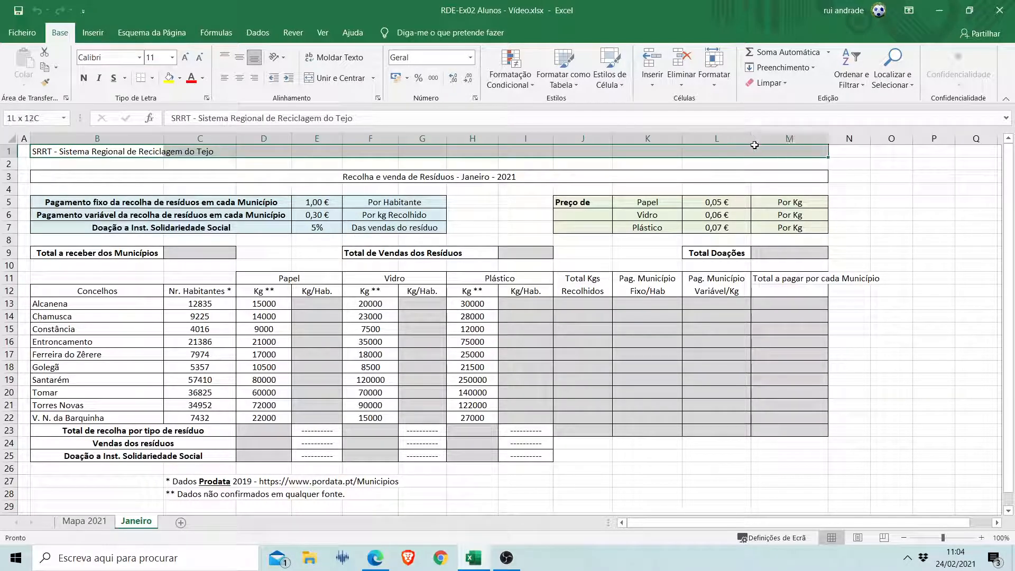
{"action": "left_click", "coordinate": [333, 79]}
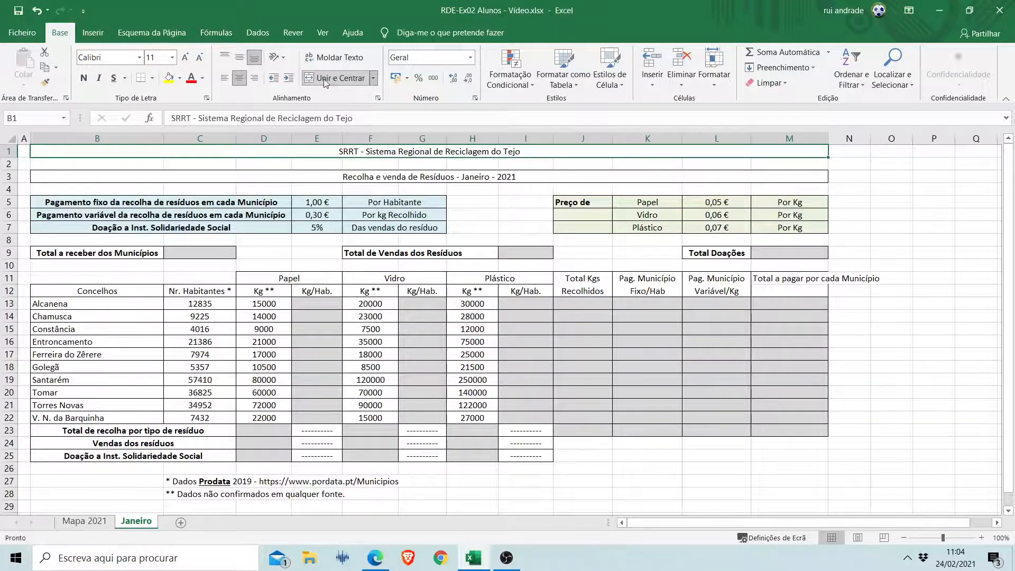
{"action": "left_click", "coordinate": [152, 78]}
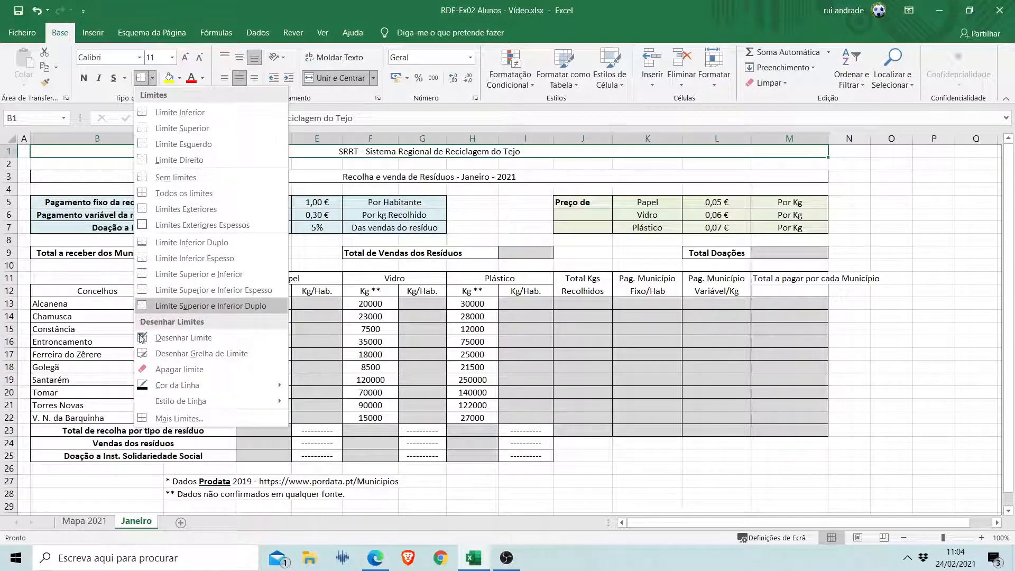
{"action": "left_click", "coordinate": [158, 418]}
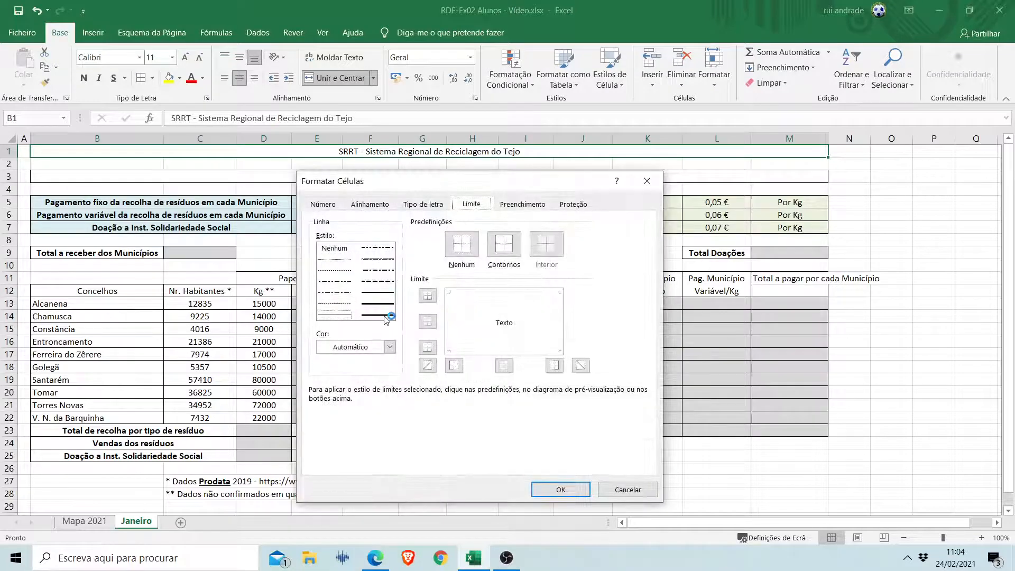
{"action": "left_click", "coordinate": [386, 317]}
{"action": "left_click", "coordinate": [501, 256]}
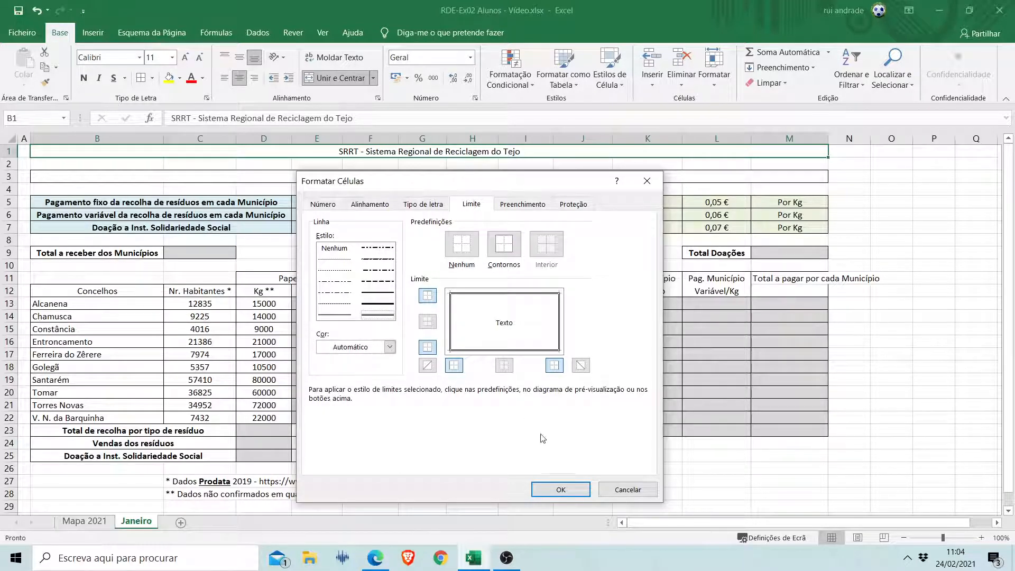
{"action": "left_click", "coordinate": [562, 484]}
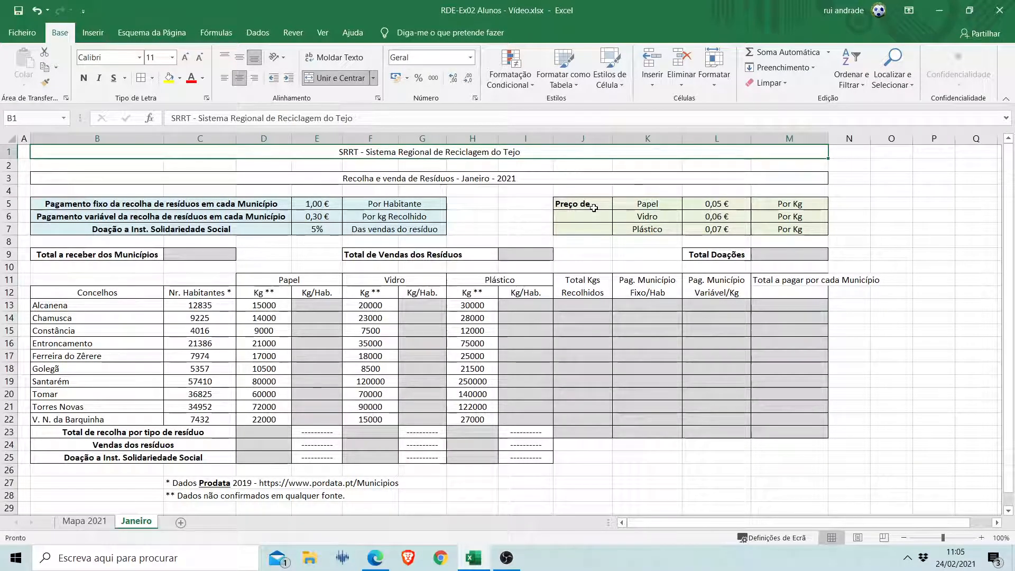
Merge and centre the price heading across J5:J7 with wrapped text.
{"action": "left_click_drag", "start_coordinate": [593, 203], "coordinate": [592, 229]}
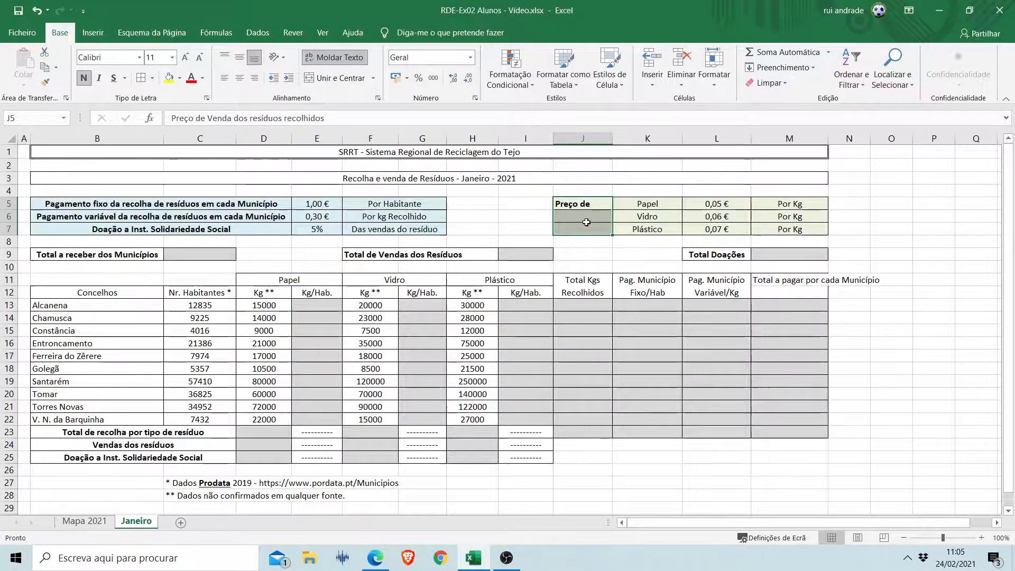
{"action": "left_click", "coordinate": [344, 80]}
{"action": "left_click", "coordinate": [334, 59]}
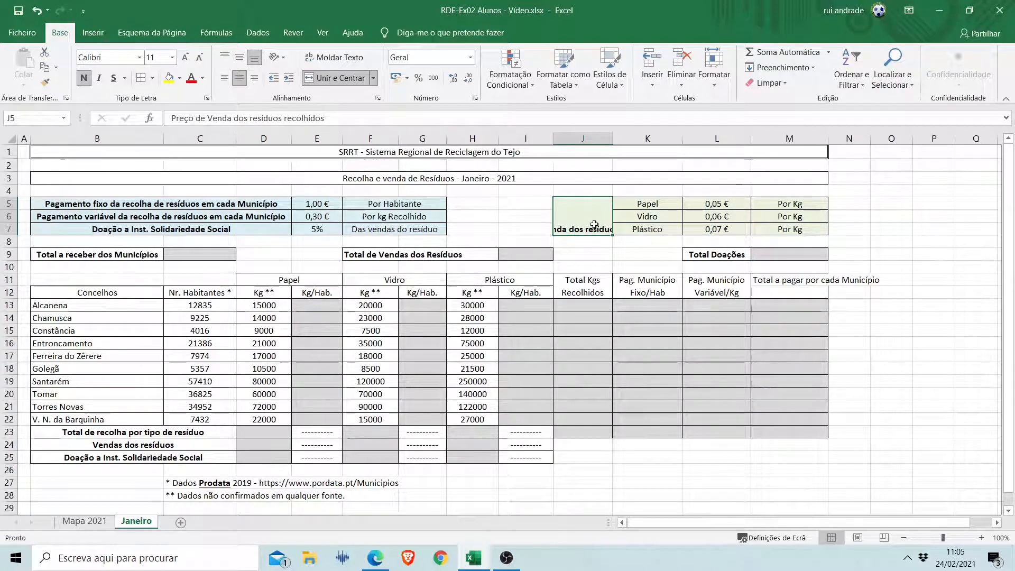
{"action": "left_click", "coordinate": [340, 60]}
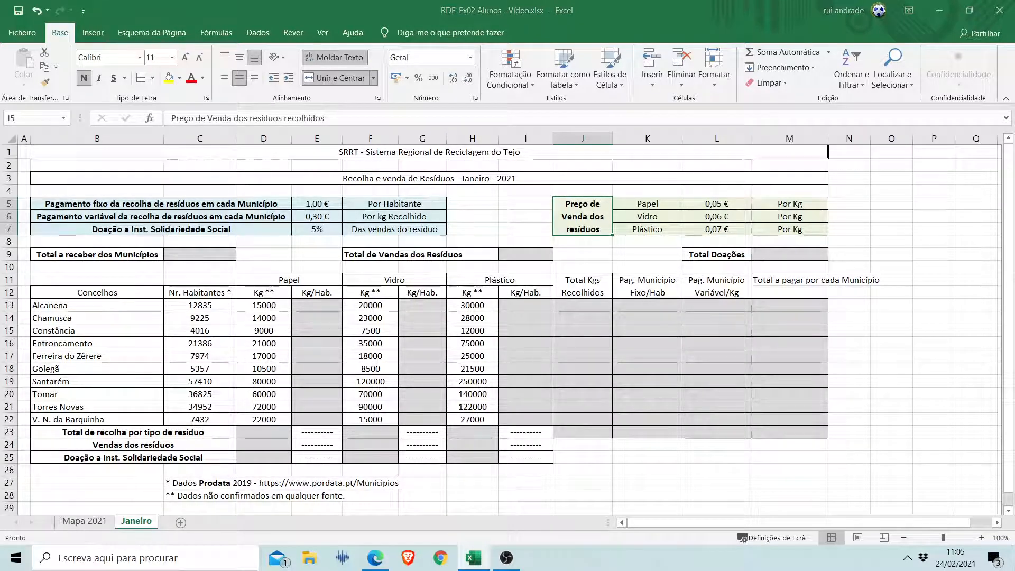
Merge and centre the "Total de Vendas dos Resíduos" label across F9:H9.
{"action": "key", "text": "alt+Tab"}
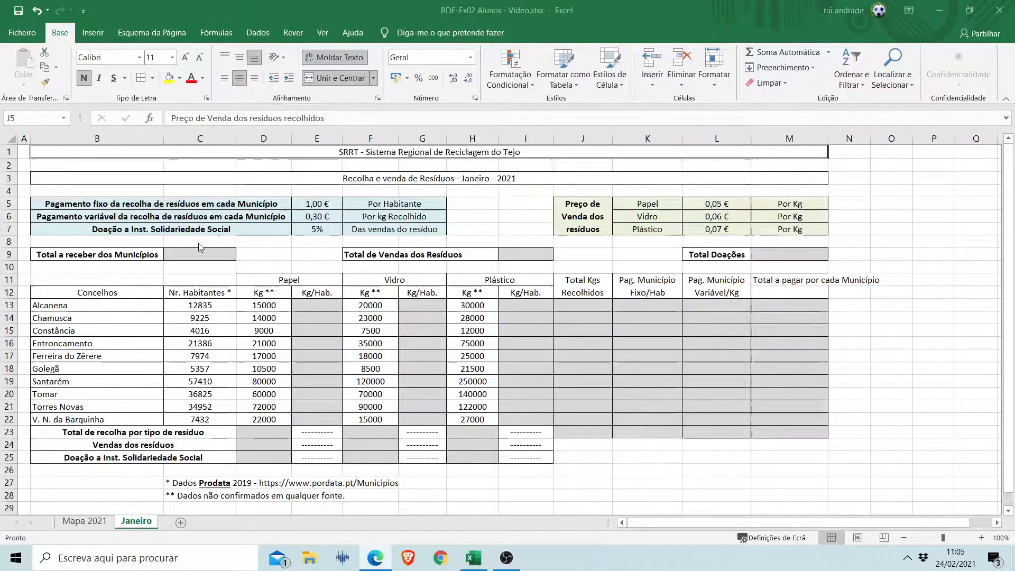
{"action": "key", "text": "alt+Tab"}
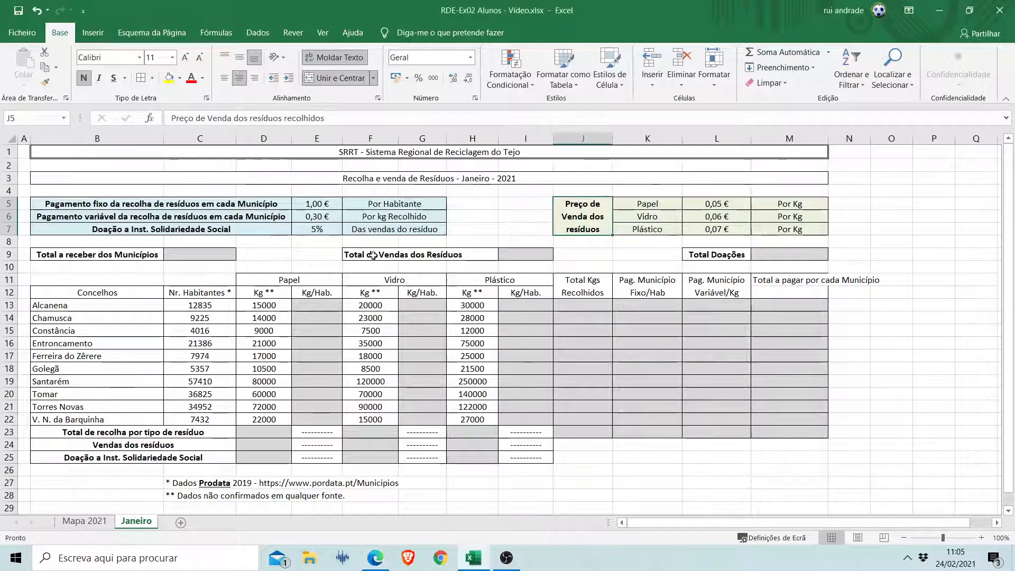
{"action": "left_click_drag", "start_coordinate": [373, 255], "coordinate": [465, 254]}
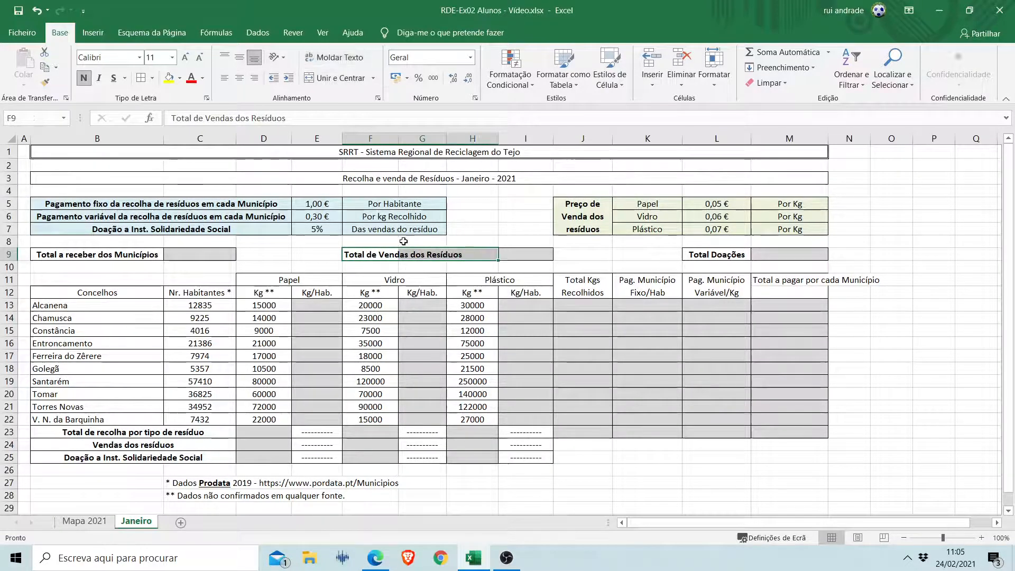
{"action": "left_click", "coordinate": [336, 77]}
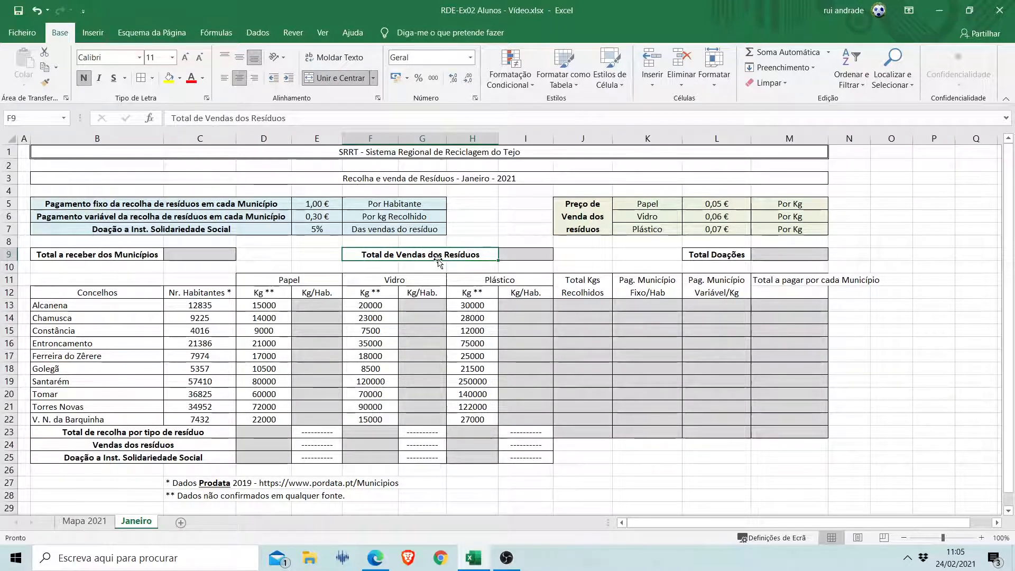
Merge and centre the "Total a pagar por cada Município" heading across M11:M12 with wrapped text.
{"action": "left_click", "coordinate": [794, 277]}
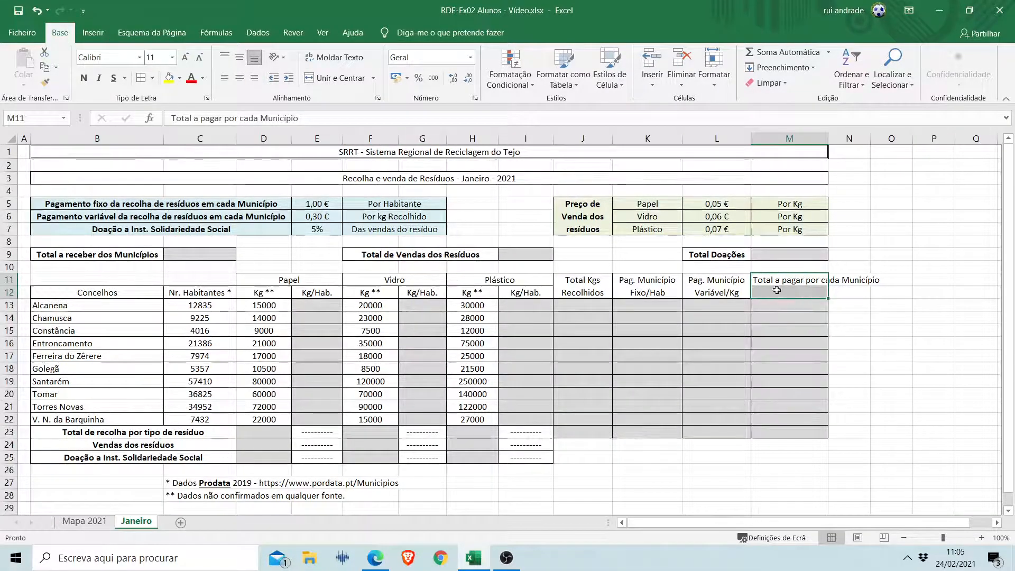
{"action": "left_click", "coordinate": [341, 77]}
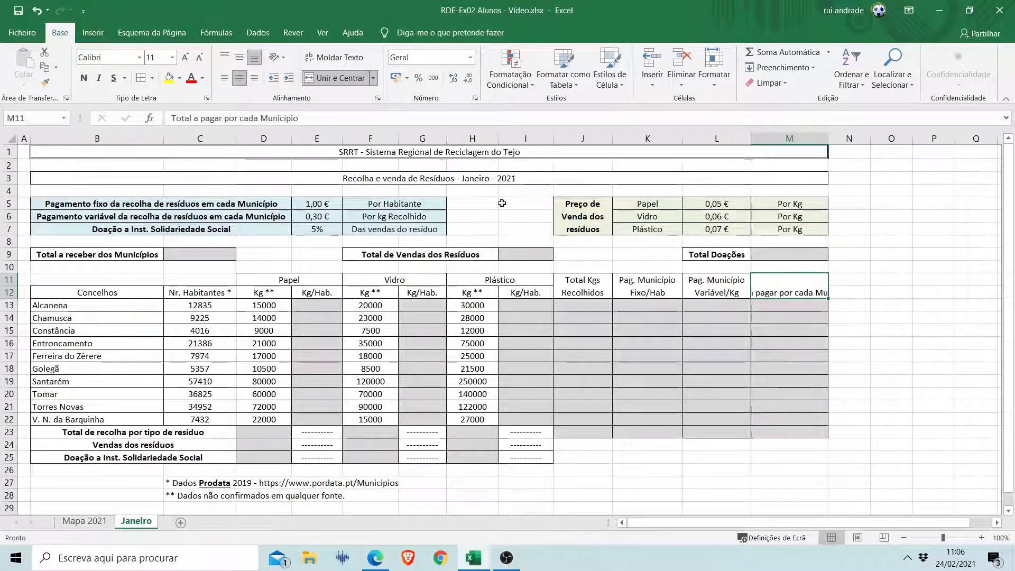
{"action": "left_click", "coordinate": [334, 58]}
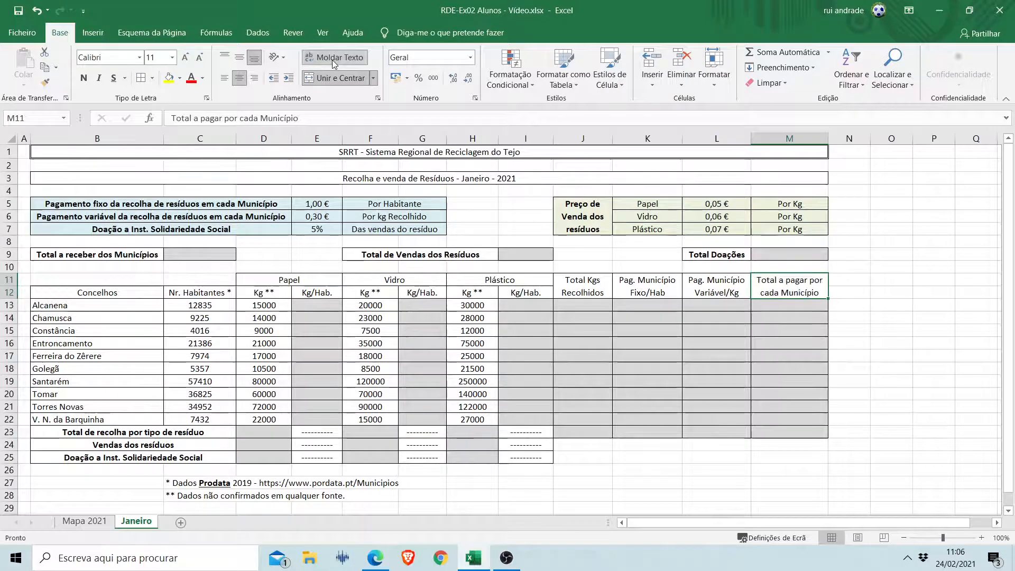
Align the merged headings in M11:M12 and J5:J7 vertically to the middle.
{"action": "left_click", "coordinate": [239, 59]}
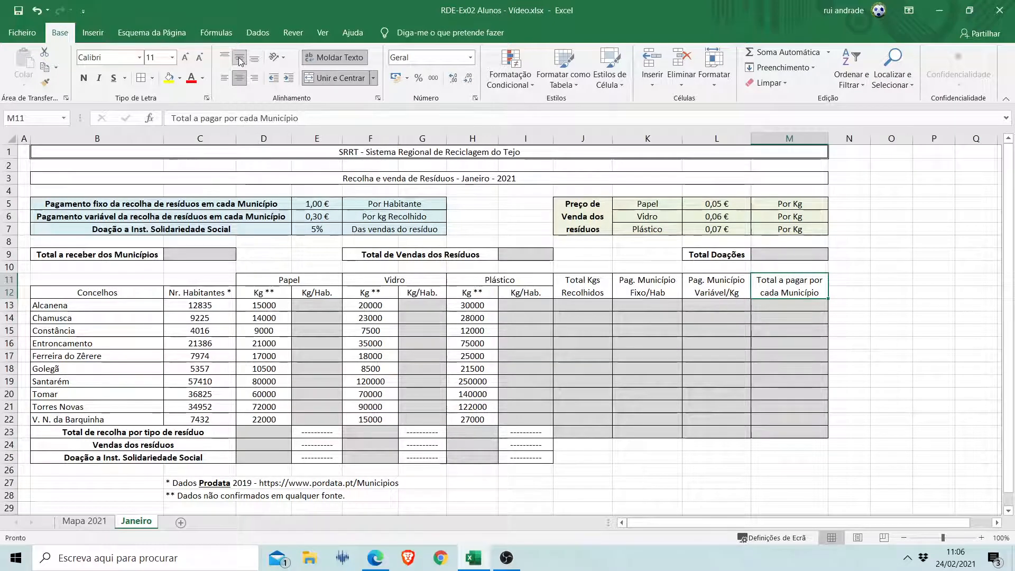
{"action": "left_click", "coordinate": [575, 219]}
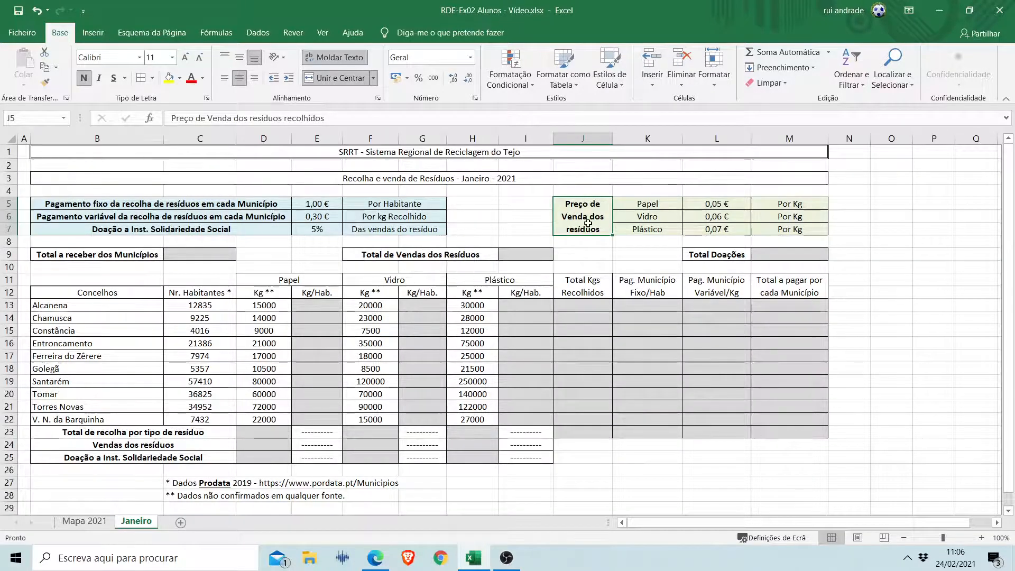
{"action": "left_click", "coordinate": [239, 57]}
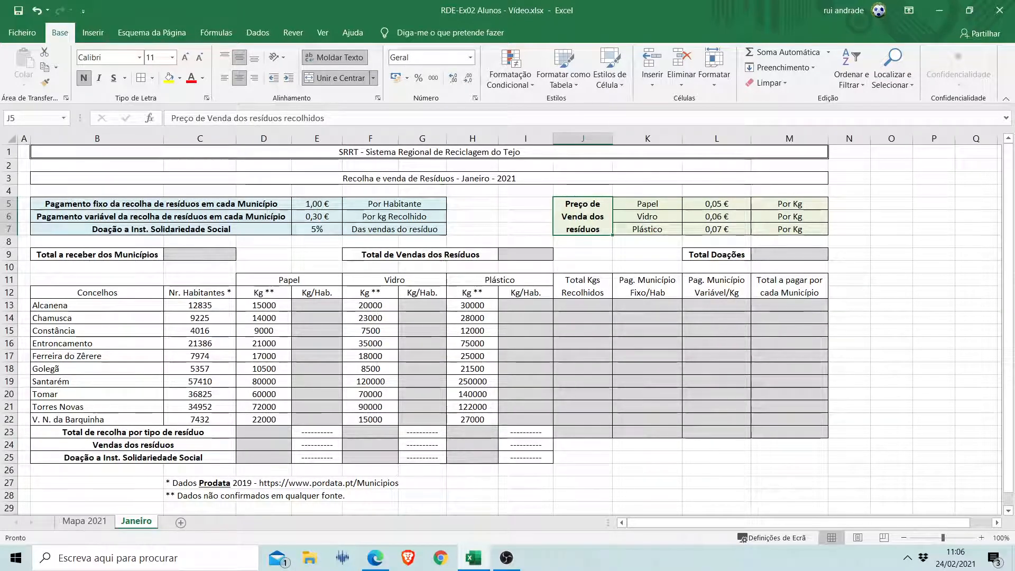
Make the table headings in D11:M12 and B12:C12 bold.
{"action": "key", "text": "alt+Tab"}
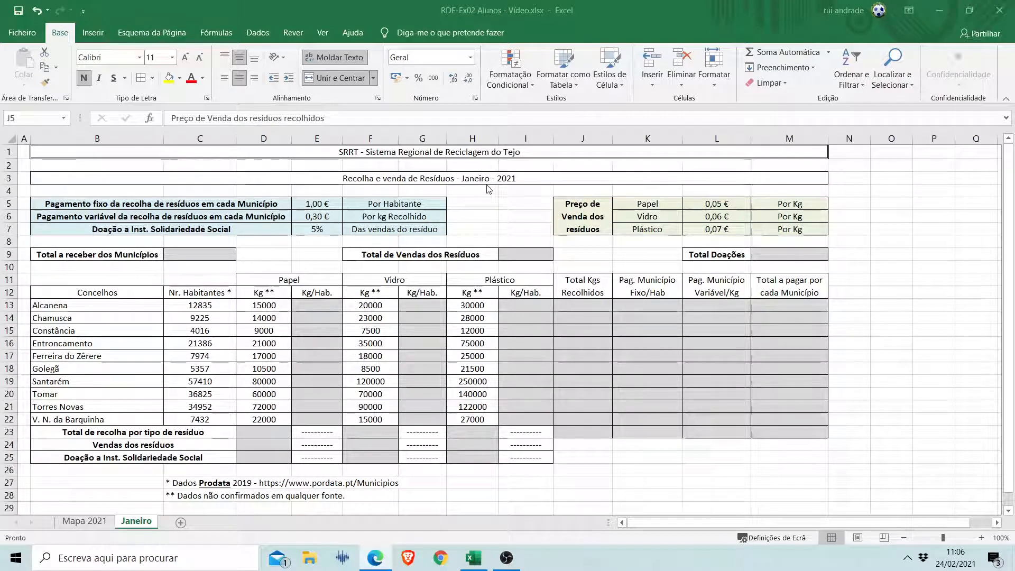
{"action": "key", "text": "alt+Tab"}
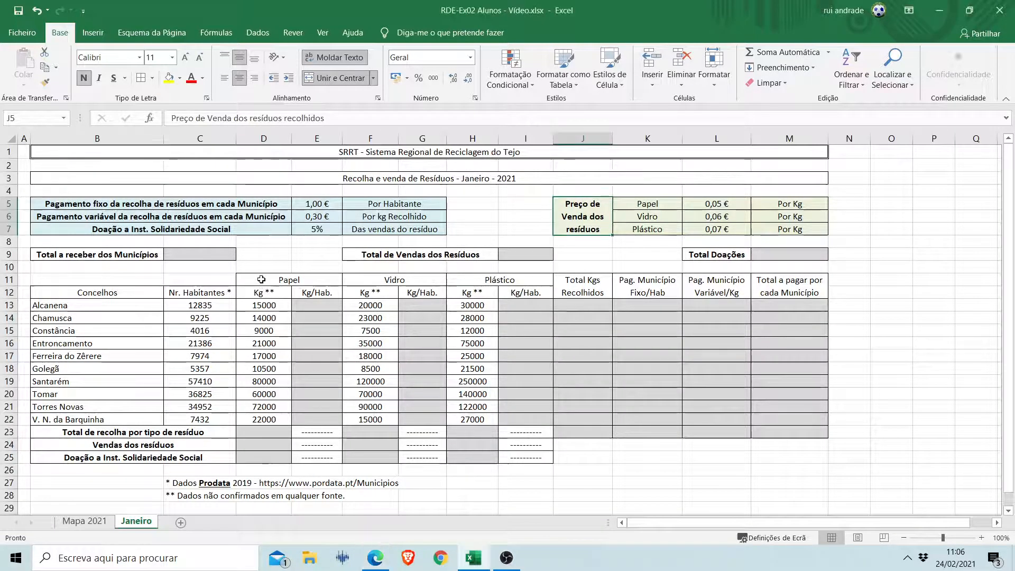
{"action": "left_click_drag", "start_coordinate": [261, 279], "coordinate": [744, 290]}
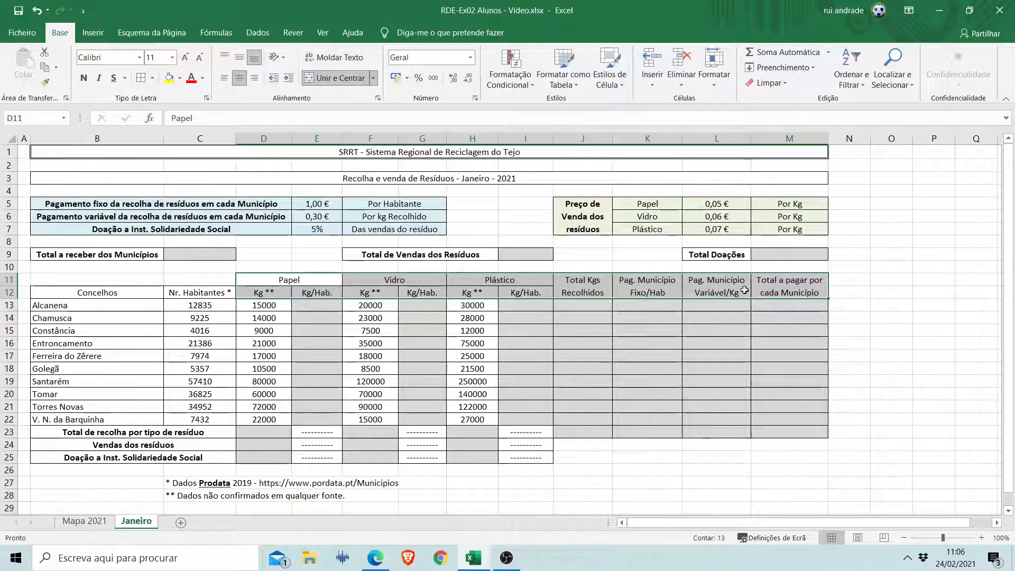
{"action": "left_click", "coordinate": [85, 79]}
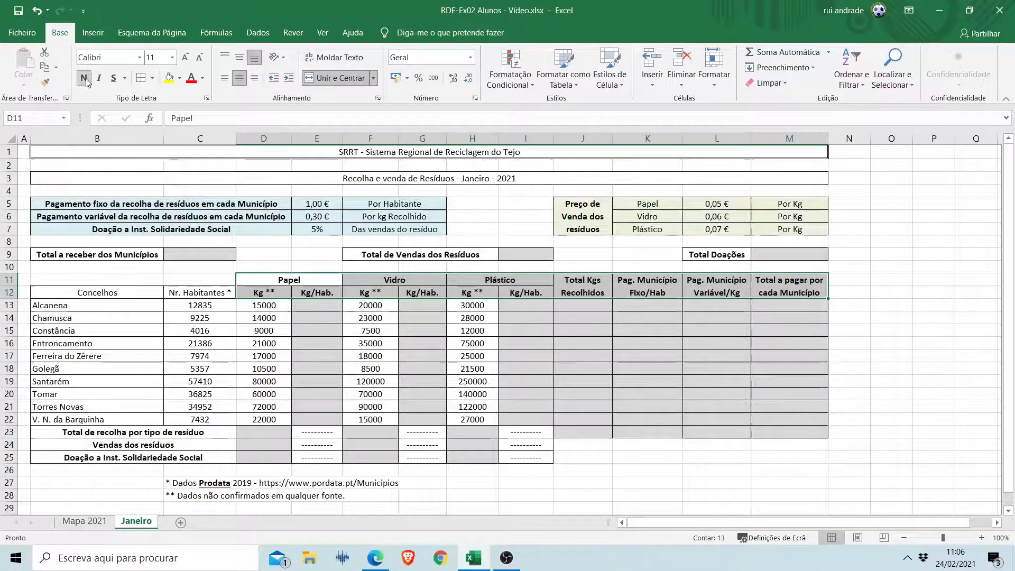
{"action": "left_click_drag", "start_coordinate": [79, 294], "coordinate": [179, 292]}
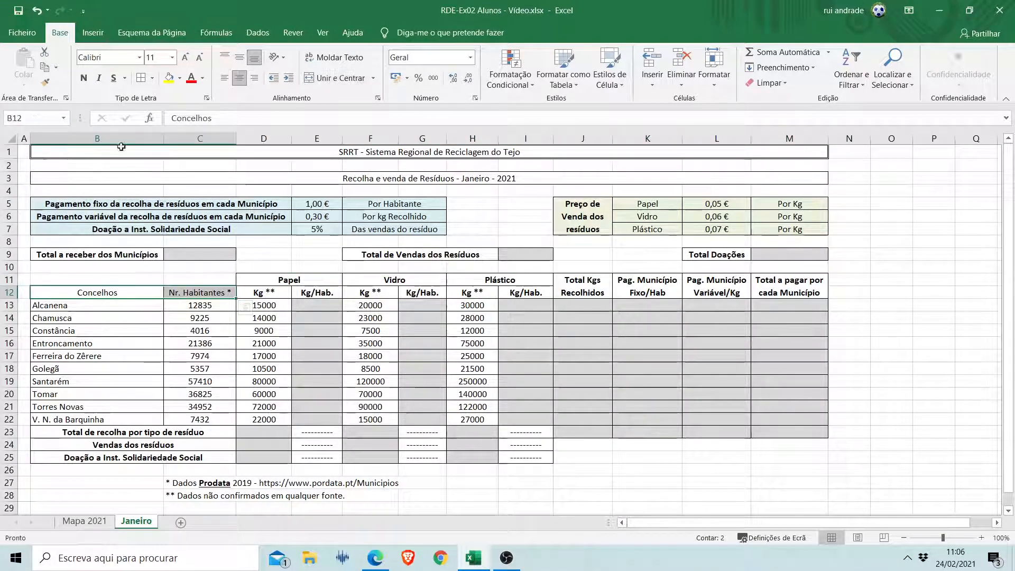
{"action": "left_click", "coordinate": [84, 78]}
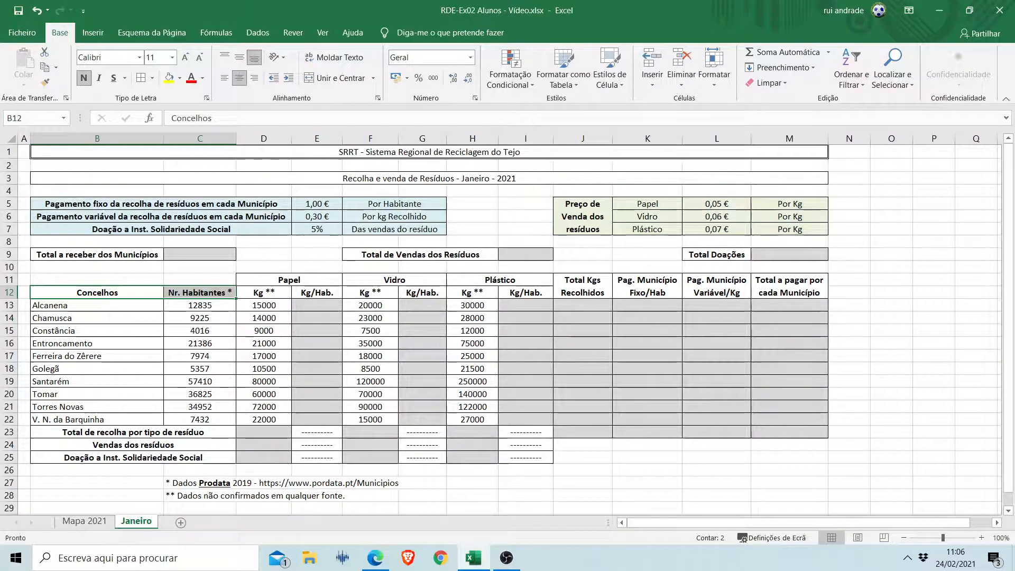
Right-align the three row labels for waste totals, sales and donations in B23:B25.
{"action": "key", "text": "alt+Tab"}
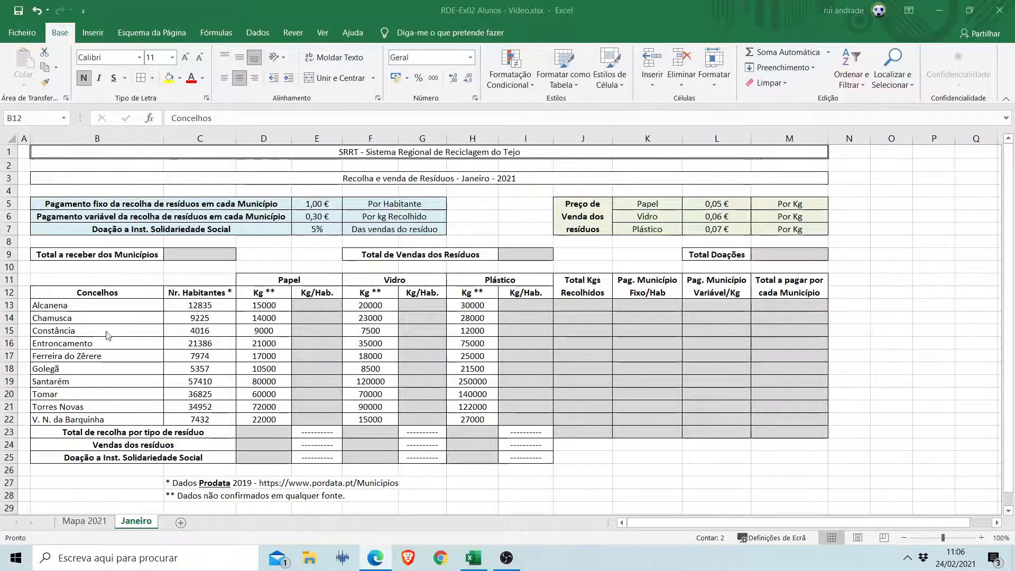
{"action": "key", "text": "alt+Tab"}
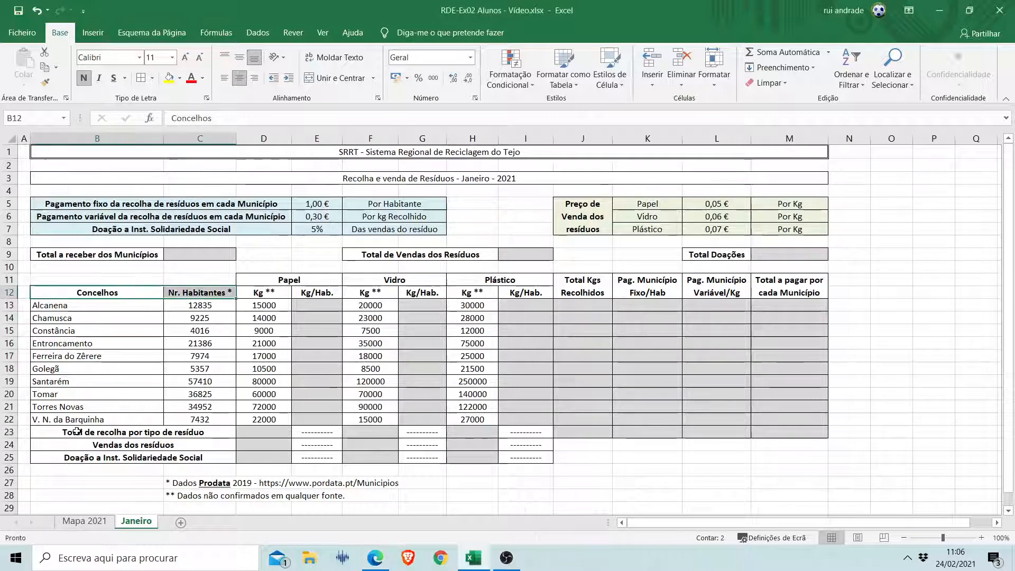
{"action": "left_click", "coordinate": [71, 432]}
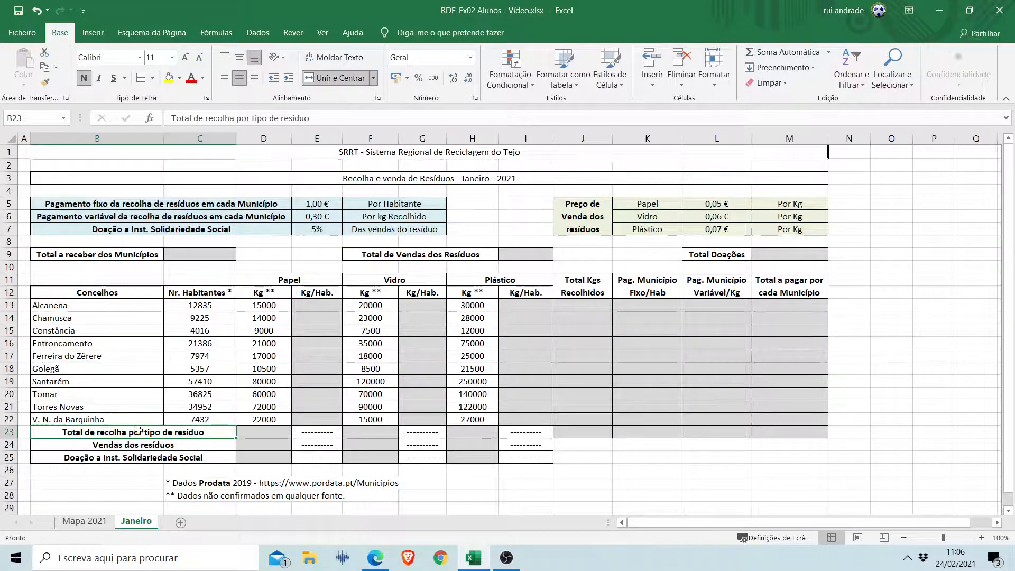
{"action": "left_click", "coordinate": [254, 80]}
{"action": "key", "text": "Down"}
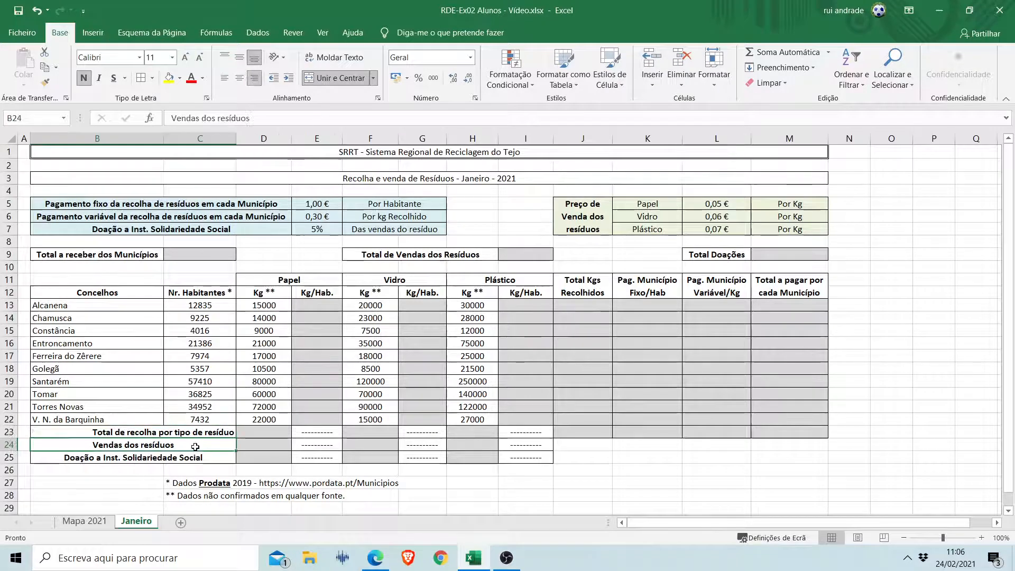
{"action": "left_click", "coordinate": [253, 81]}
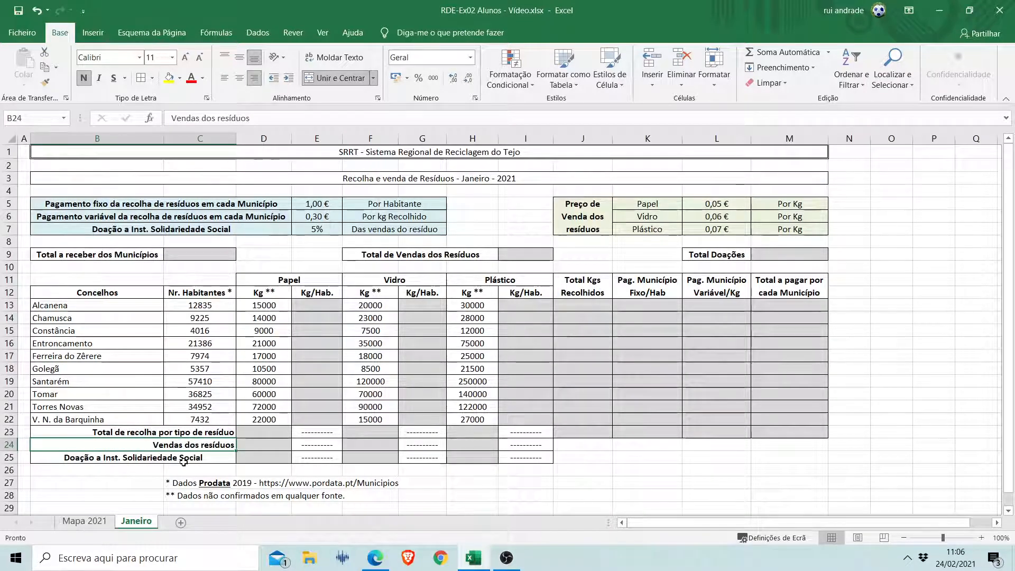
{"action": "left_click", "coordinate": [185, 463]}
{"action": "left_click", "coordinate": [252, 84]}
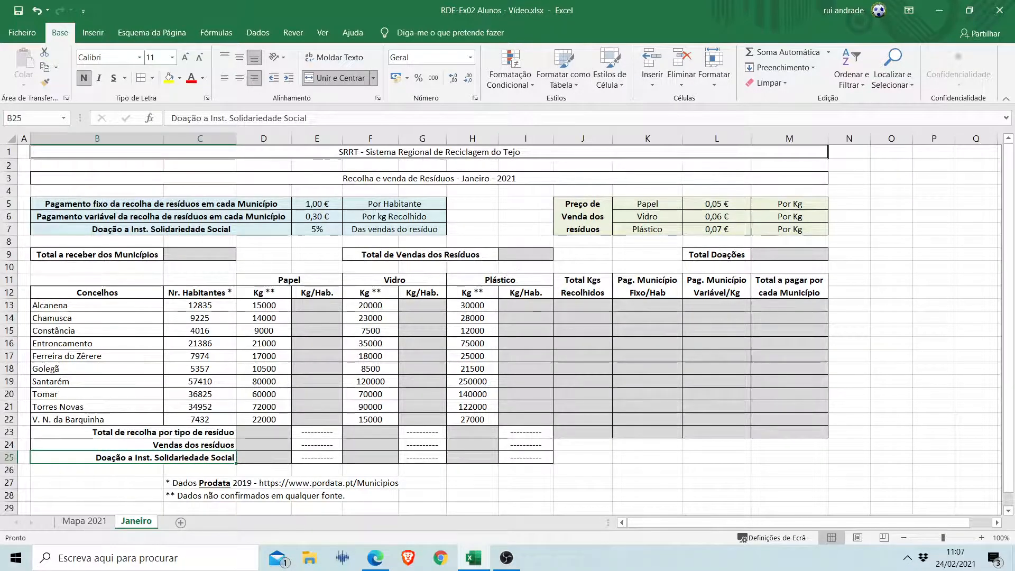
Highlight the shaded calculation cells: C9, I9, M9, J13:M23, the three Kg/Hab. columns in rows 13 to 22, and D23:D25, F23:F25, H23:H25.
{"action": "left_click", "coordinate": [208, 257]}
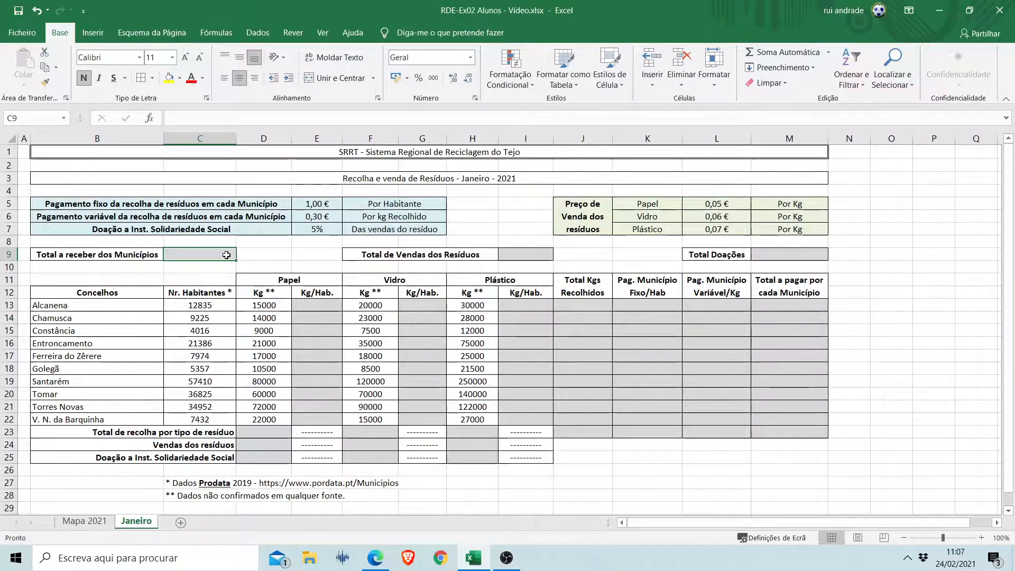
{"action": "left_click", "coordinate": [526, 255], "text": "ctrl"}
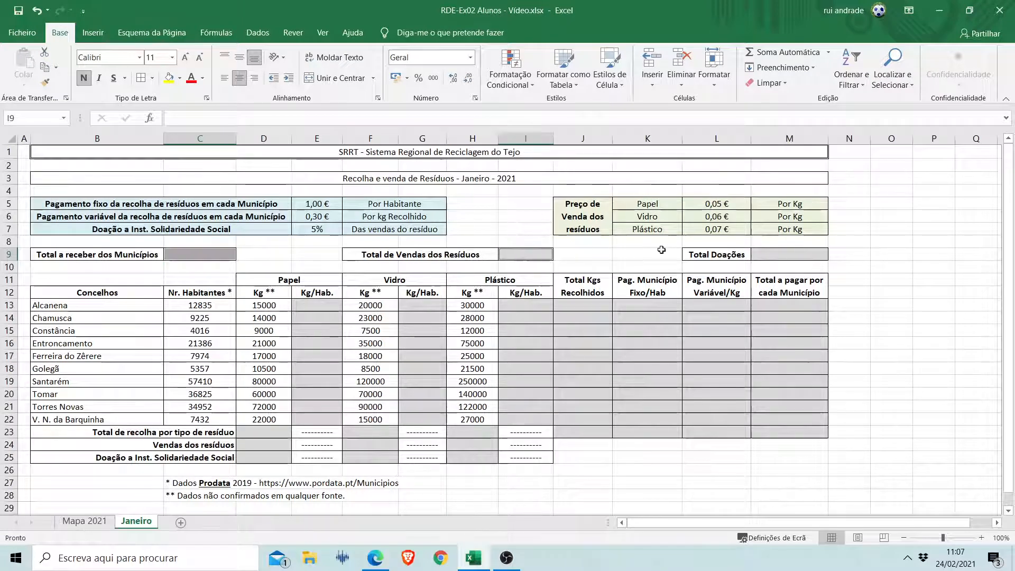
{"action": "left_click", "coordinate": [769, 256], "text": "ctrl"}
{"action": "left_click_drag", "start_coordinate": [772, 305], "coordinate": [578, 433]}
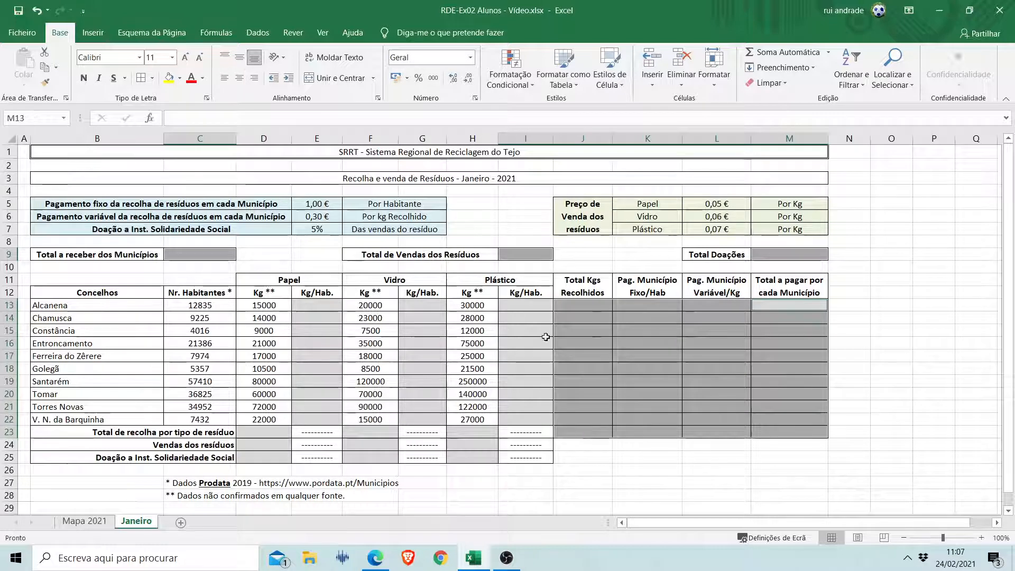
{"action": "left_click_drag", "start_coordinate": [526, 304], "coordinate": [513, 420]}
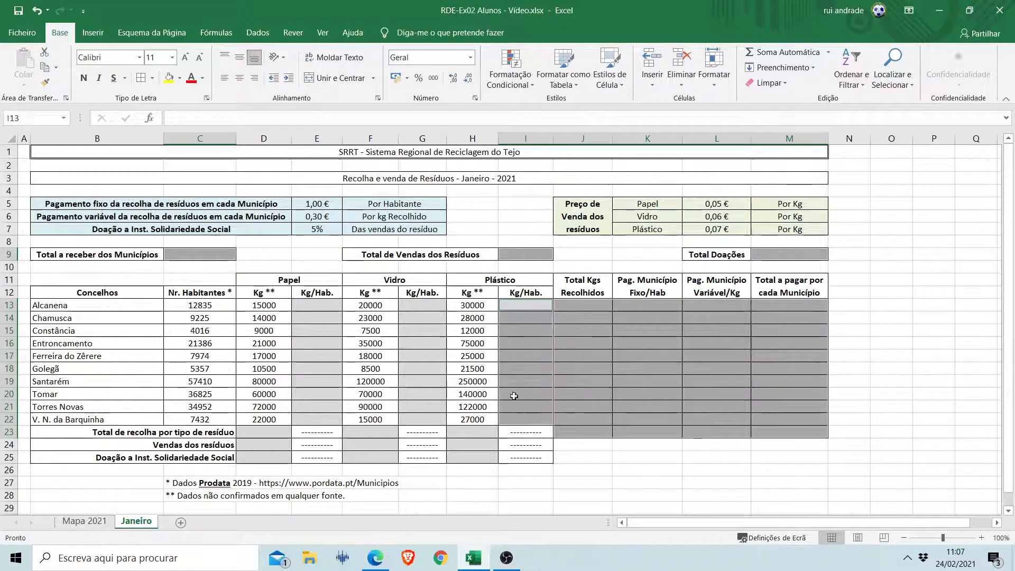
{"action": "left_click_drag", "start_coordinate": [423, 306], "coordinate": [421, 419]}
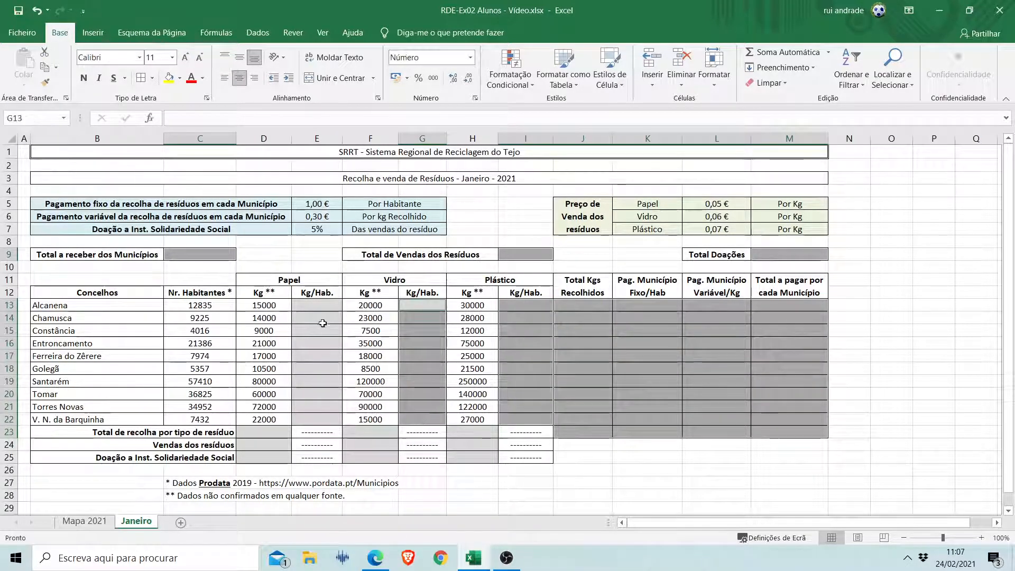
{"action": "left_click_drag", "start_coordinate": [318, 306], "coordinate": [265, 458]}
{"action": "left_click_drag", "start_coordinate": [370, 432], "coordinate": [375, 458]}
{"action": "left_click_drag", "start_coordinate": [476, 432], "coordinate": [477, 461]}
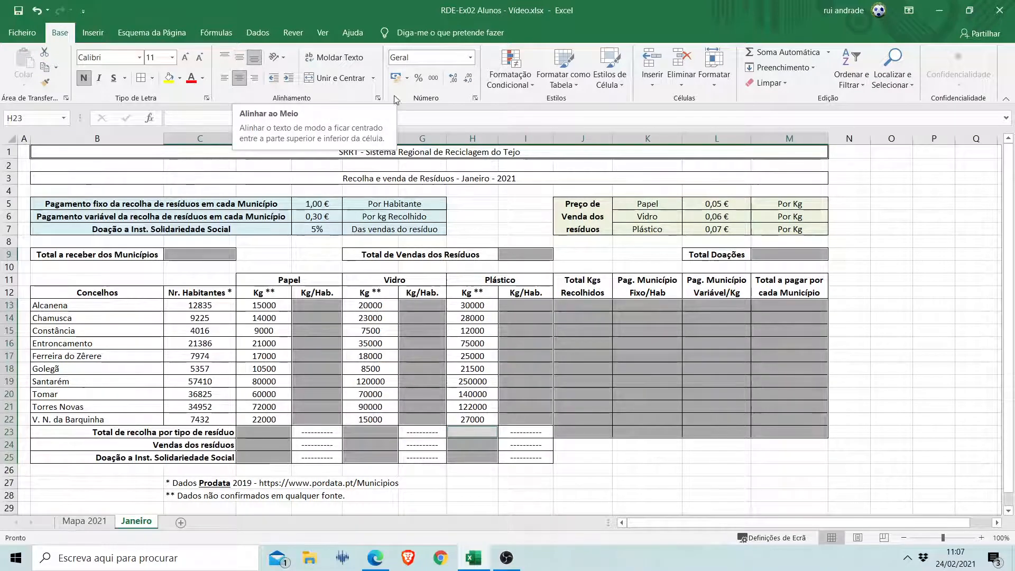
{"action": "left_click", "coordinate": [630, 331]}
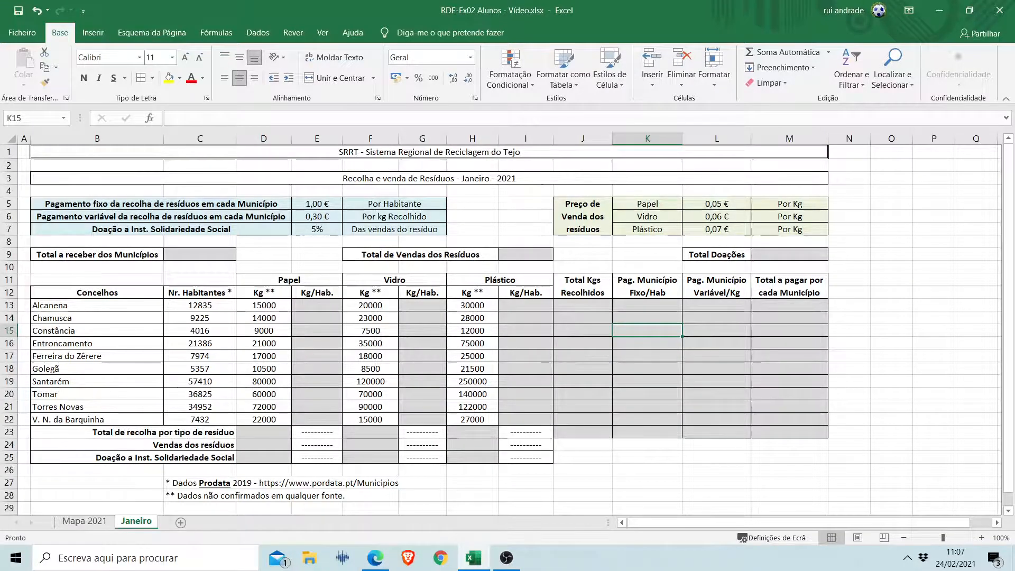
{"action": "mouse_move", "coordinate": [291, 138]}
{"action": "left_mouse_down"}
{"action": "mouse_move", "coordinate": [301, 141]}
{"action": "mouse_move", "coordinate": [291, 141]}
{"action": "left_mouse_up"}
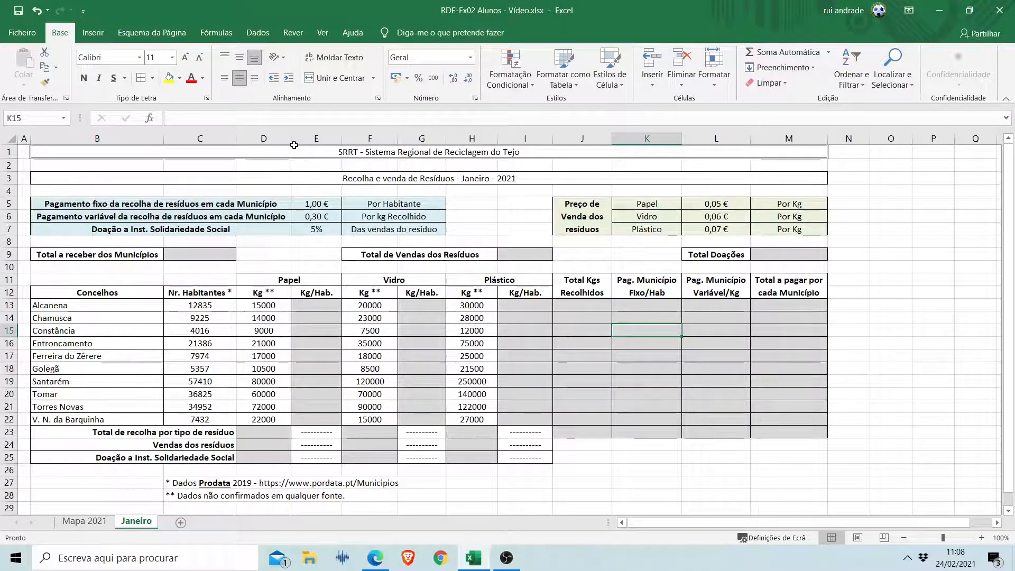
{"action": "left_click", "coordinate": [575, 305]}
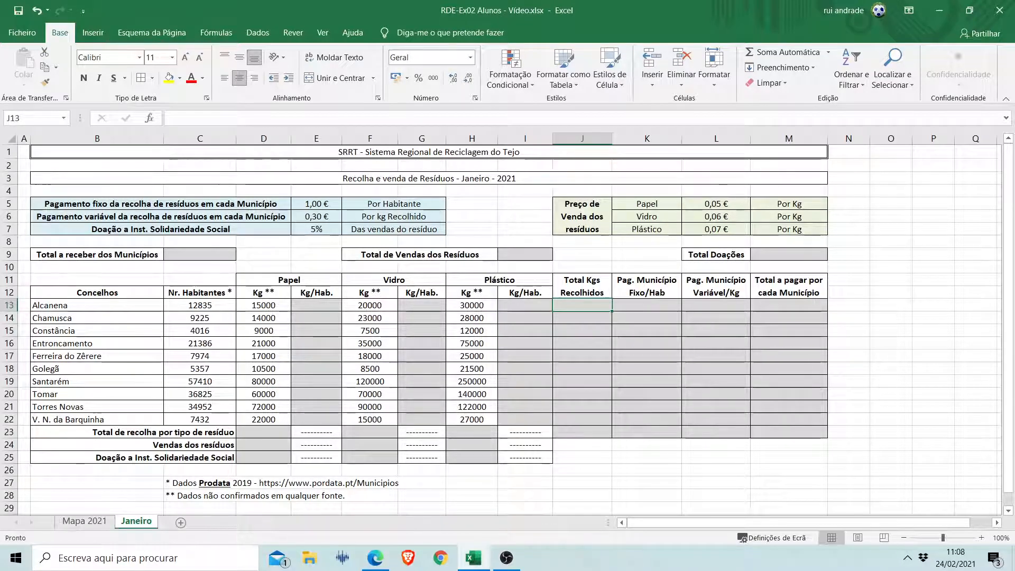
Calculate Alcanena's paper Kg/Hab. in E13 with the formula =D13/C13.
{"action": "left_click", "coordinate": [313, 305]}
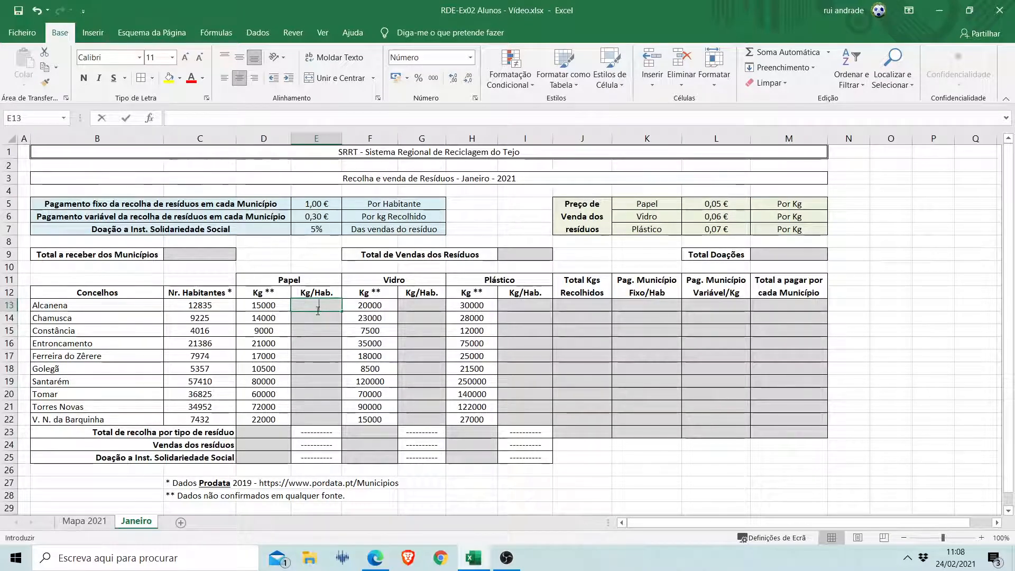
{"action": "type", "text": "="}
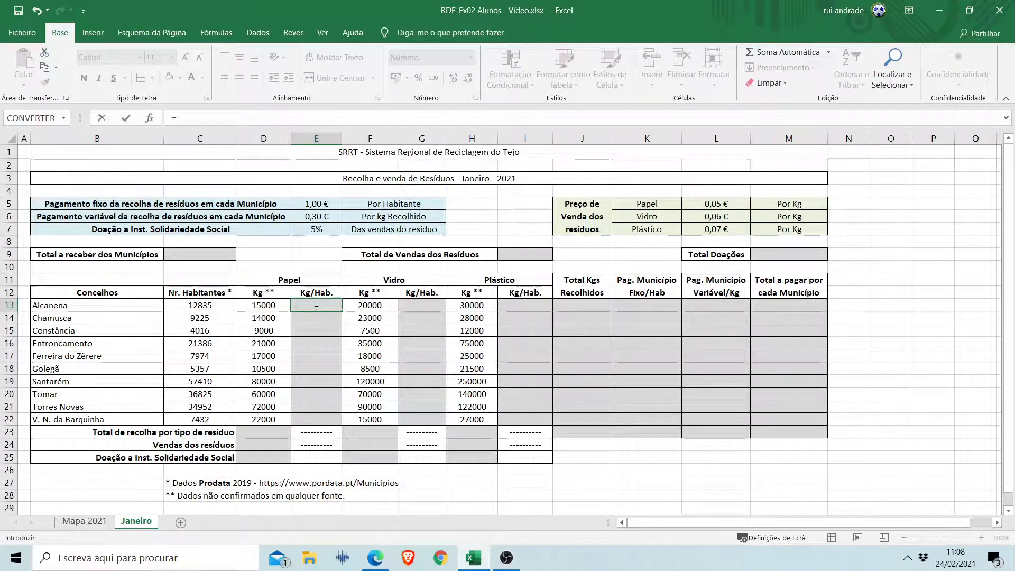
{"action": "left_click", "coordinate": [272, 306]}
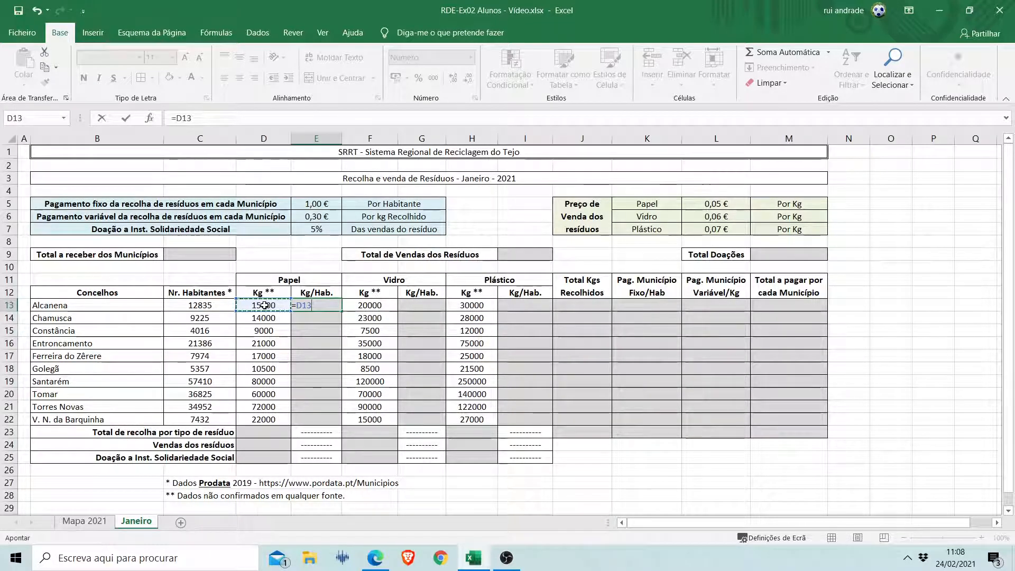
{"action": "type", "text": "/"}
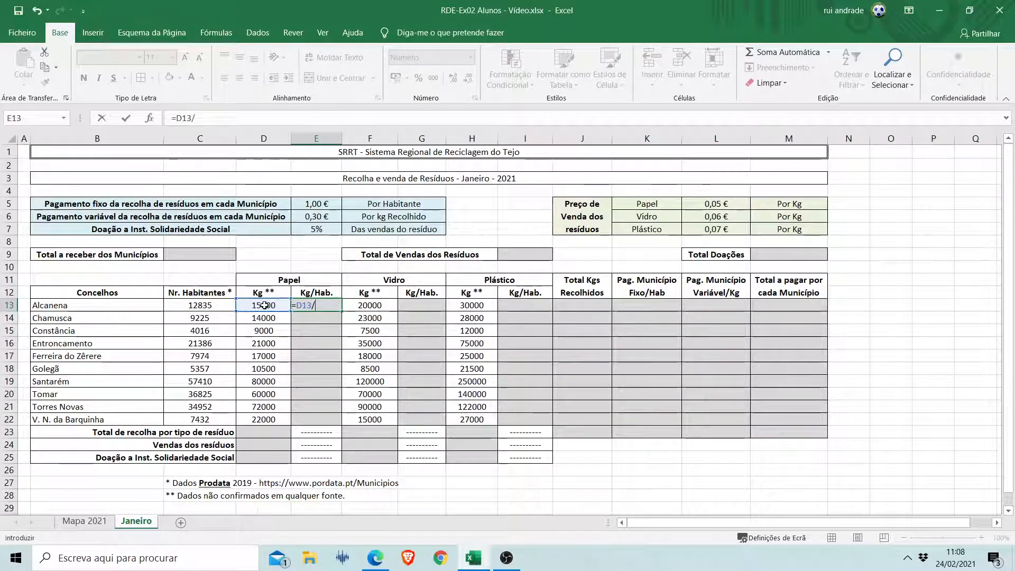
{"action": "left_click", "coordinate": [216, 305]}
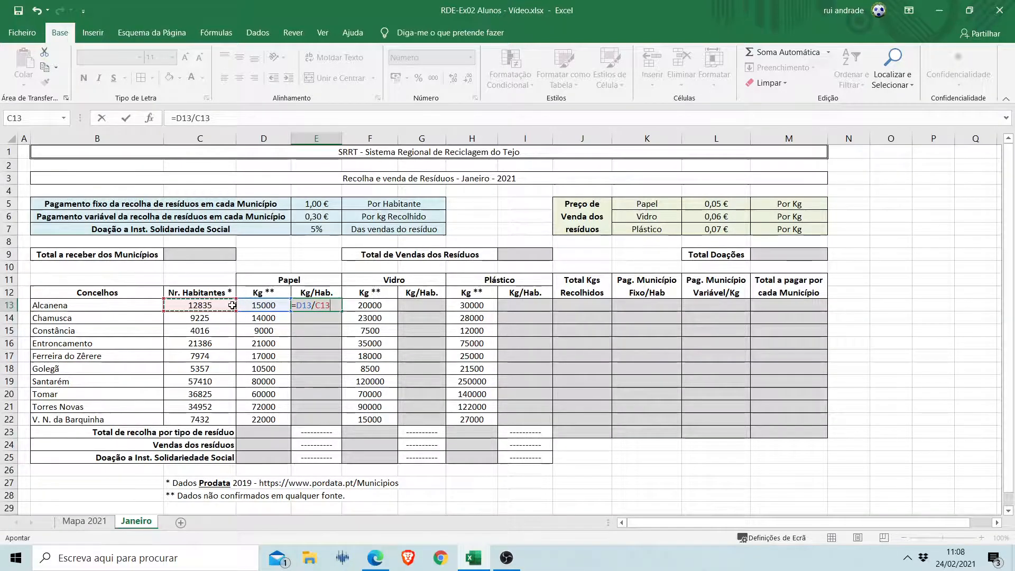
{"action": "key", "text": "ctrl+Return"}
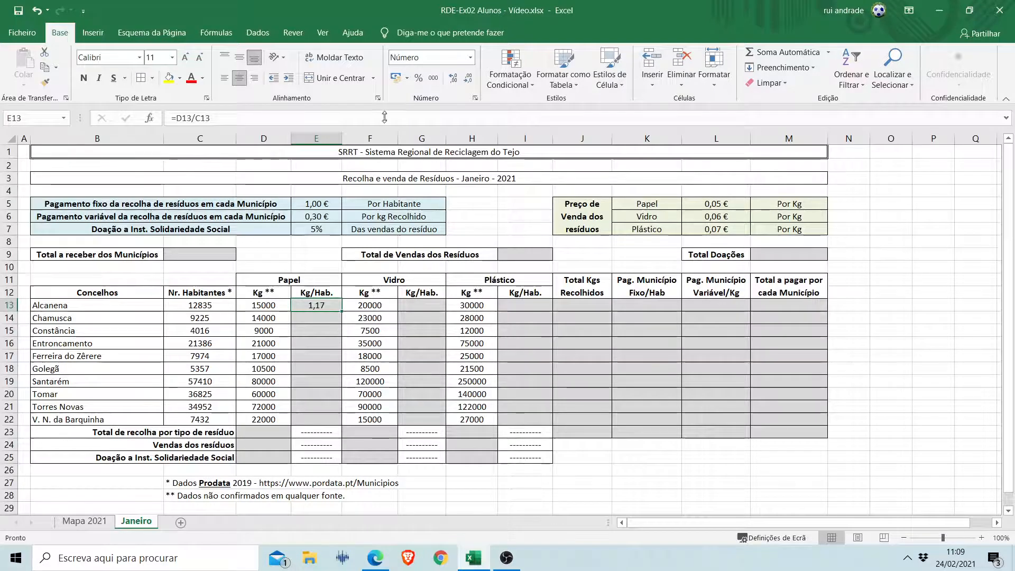
Switch E13's number format to Geral and back to Número, and fill its formula down to E22.
{"action": "left_click", "coordinate": [470, 57]}
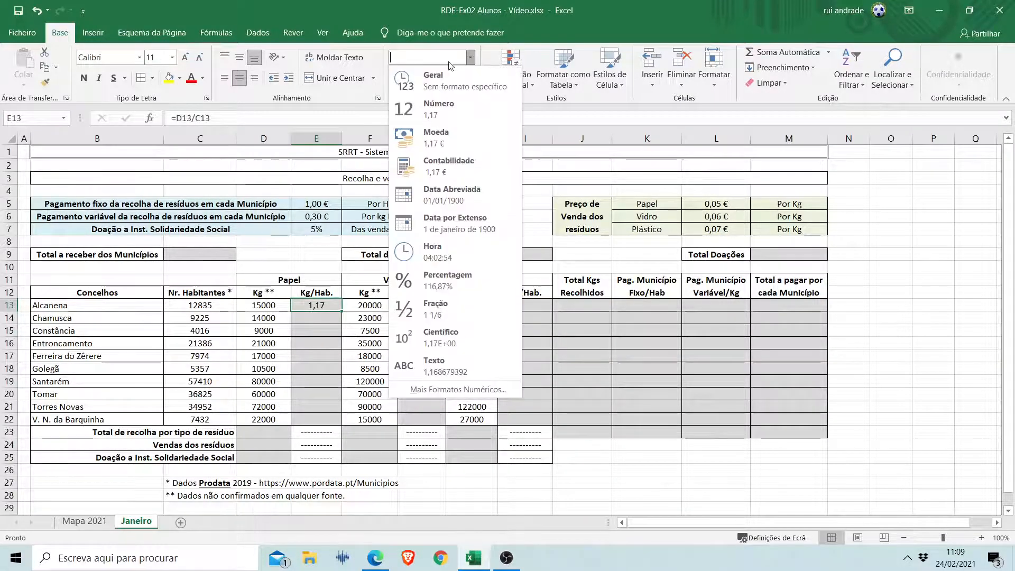
{"action": "left_click", "coordinate": [434, 79]}
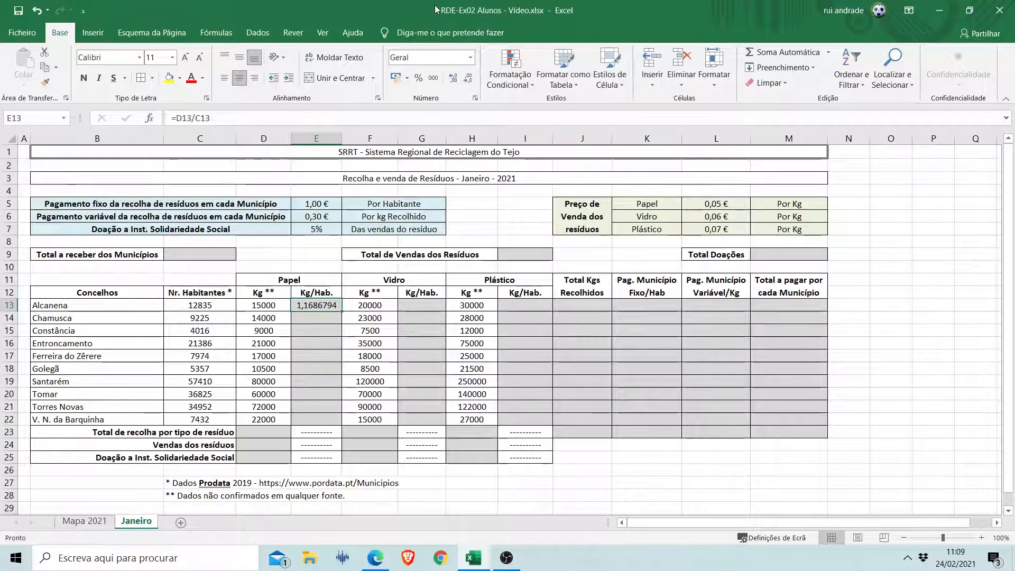
{"action": "left_click", "coordinate": [470, 57]}
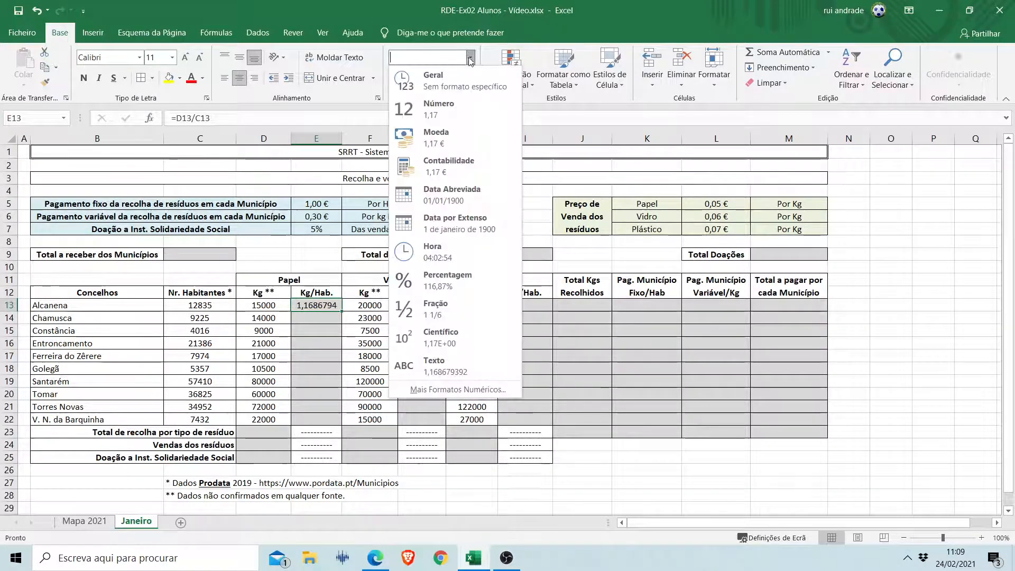
{"action": "left_click", "coordinate": [438, 107]}
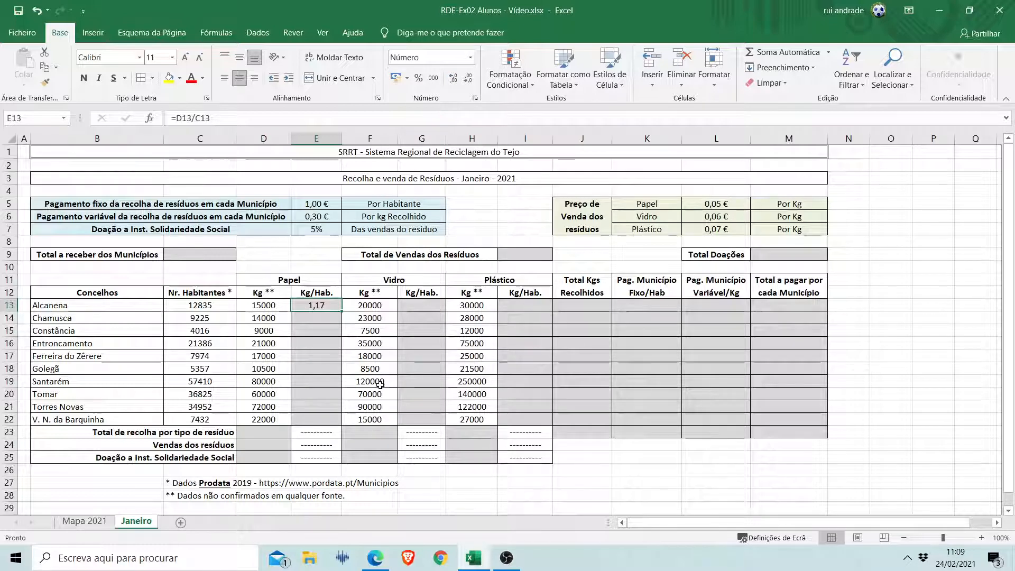
{"action": "left_click_drag", "start_coordinate": [341, 310], "coordinate": [345, 425]}
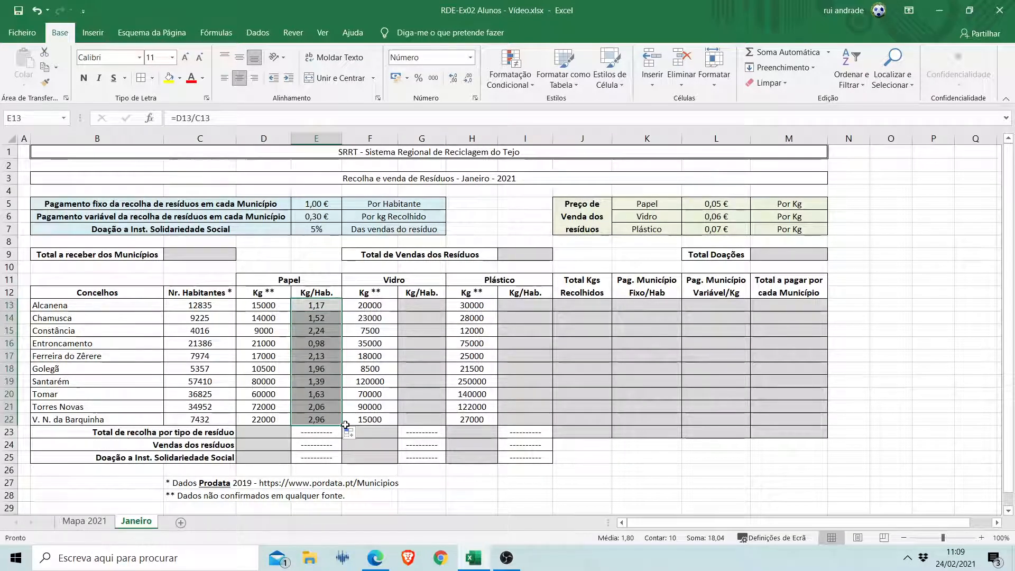
Calculate the glass (Vidro) Kg/Hab. in G13 with =F13/C13 and fill the formula down to G22.
{"action": "left_click", "coordinate": [425, 307]}
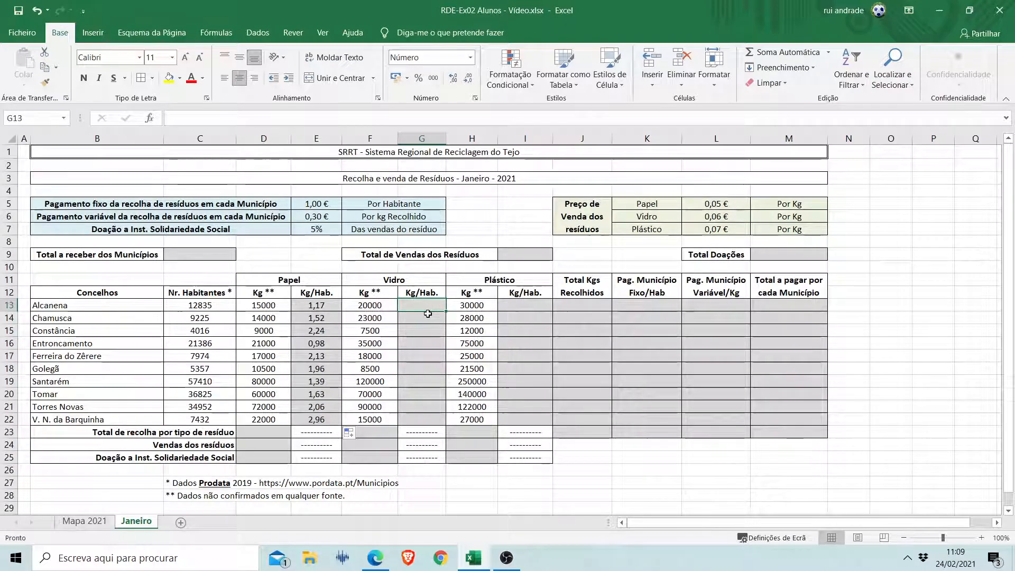
{"action": "type", "text": "="}
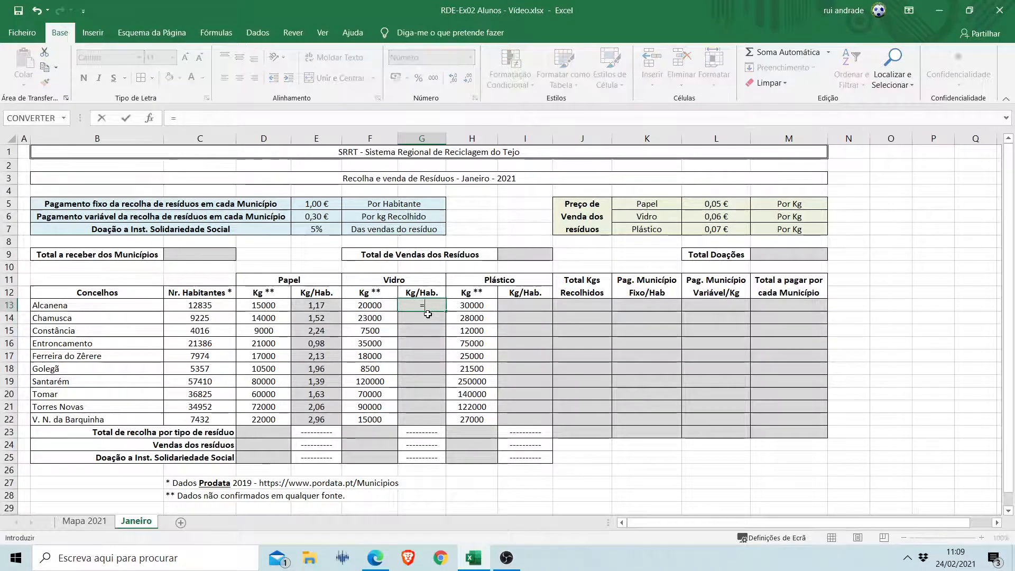
{"action": "left_click", "coordinate": [381, 305]}
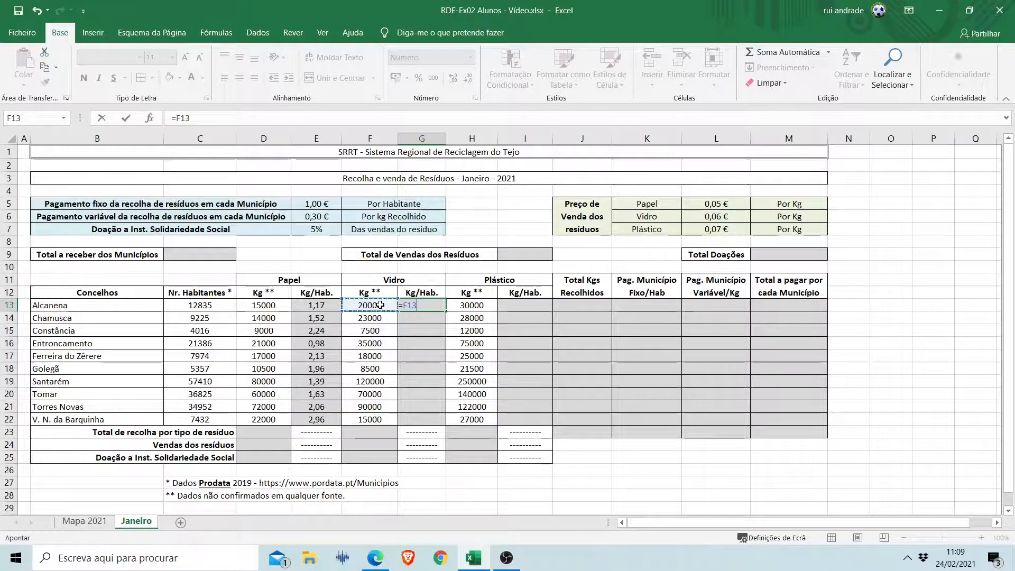
{"action": "type", "text": "/"}
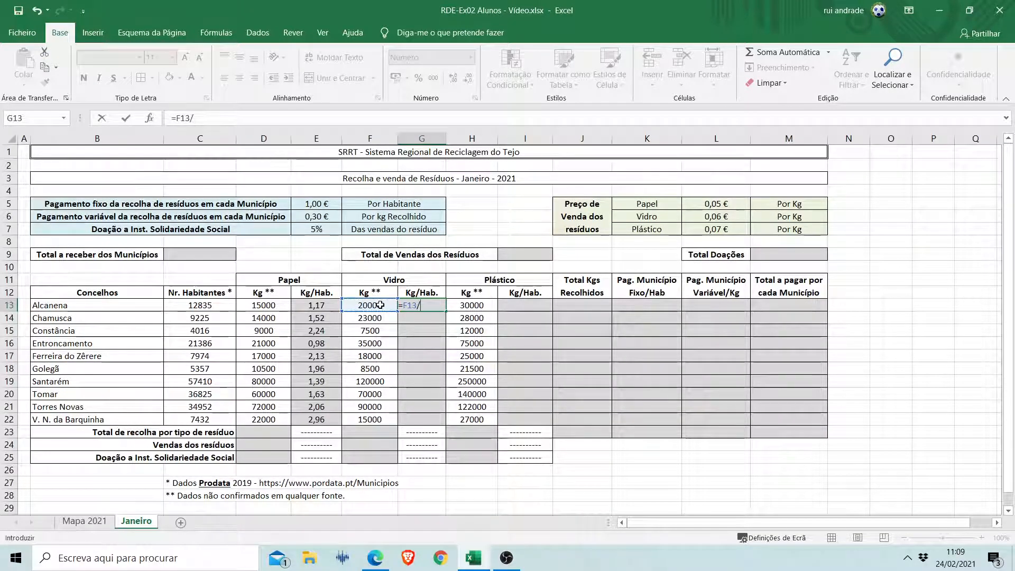
{"action": "left_click", "coordinate": [199, 305]}
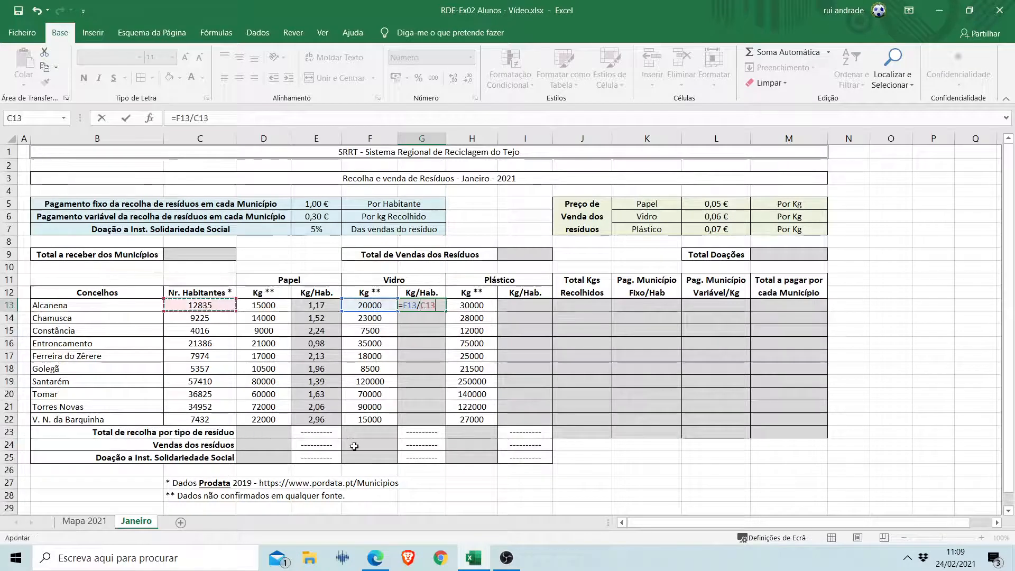
{"action": "key", "text": "Return"}
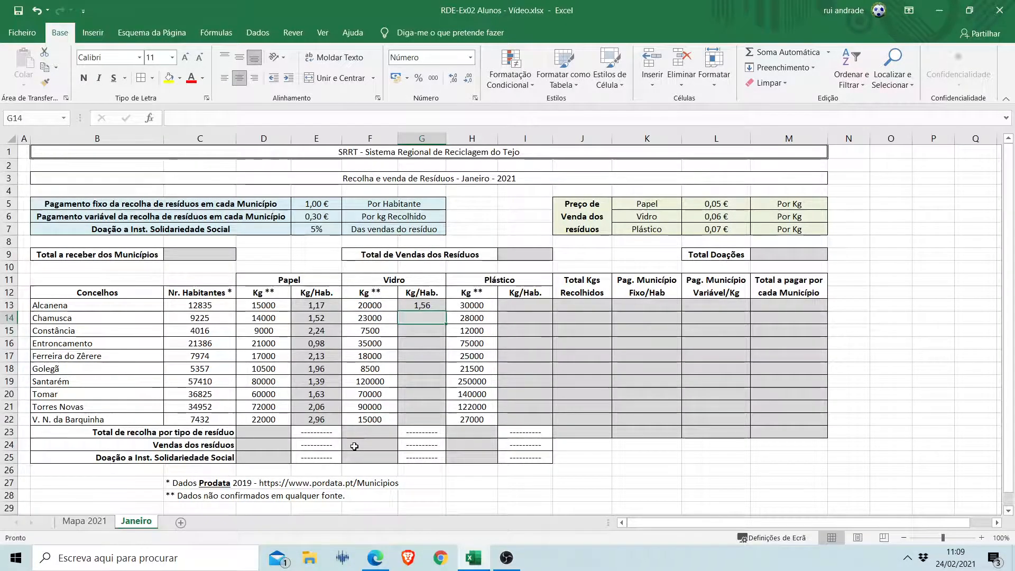
{"action": "left_click", "coordinate": [429, 303]}
{"action": "left_click_drag", "start_coordinate": [446, 312], "coordinate": [444, 426]}
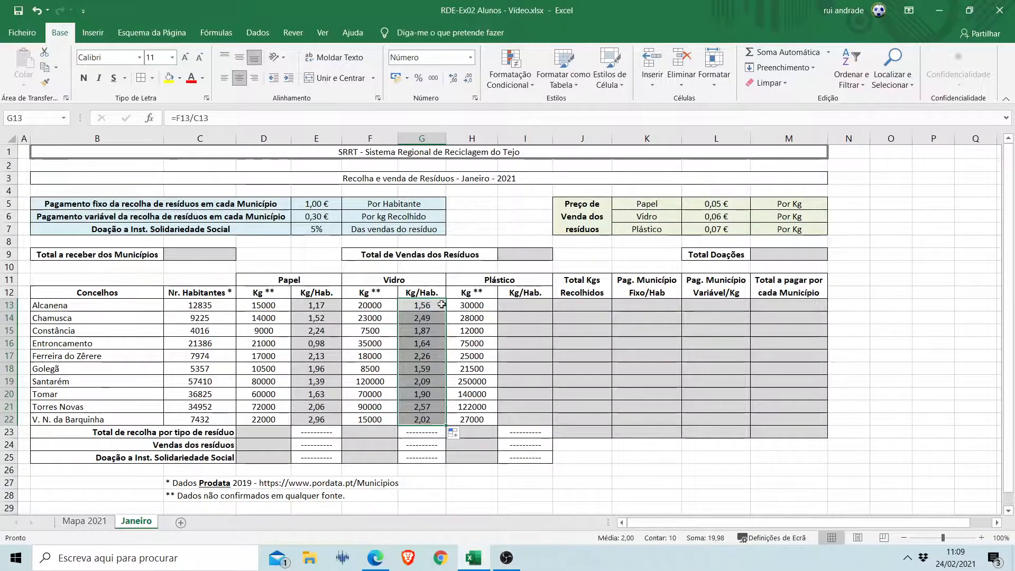
Calculate the plastic (Plástico) Kg/Hab. in I13 with =H13/C13 and fill the formula down to I22.
{"action": "left_click", "coordinate": [523, 305]}
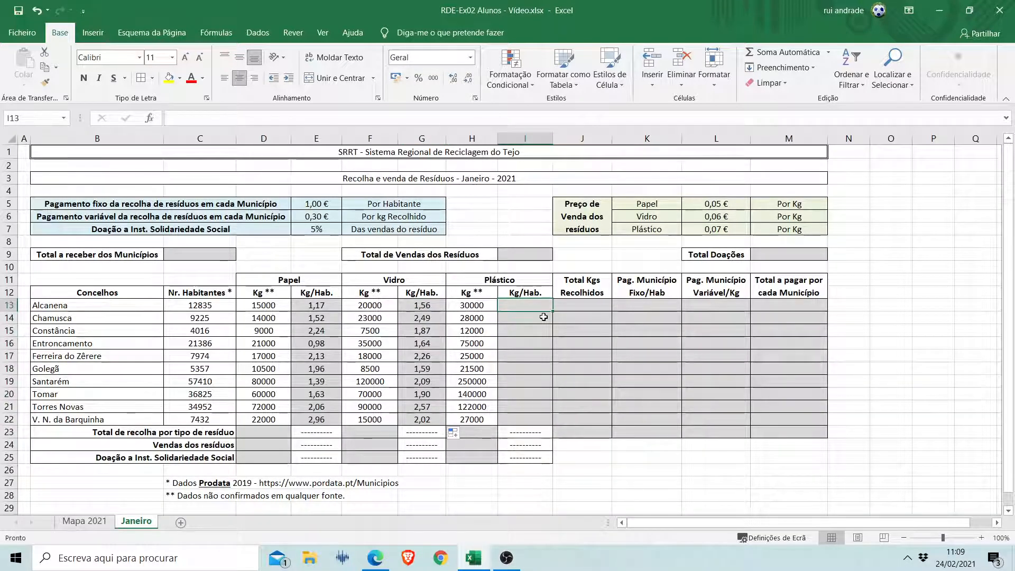
{"action": "type", "text": "="}
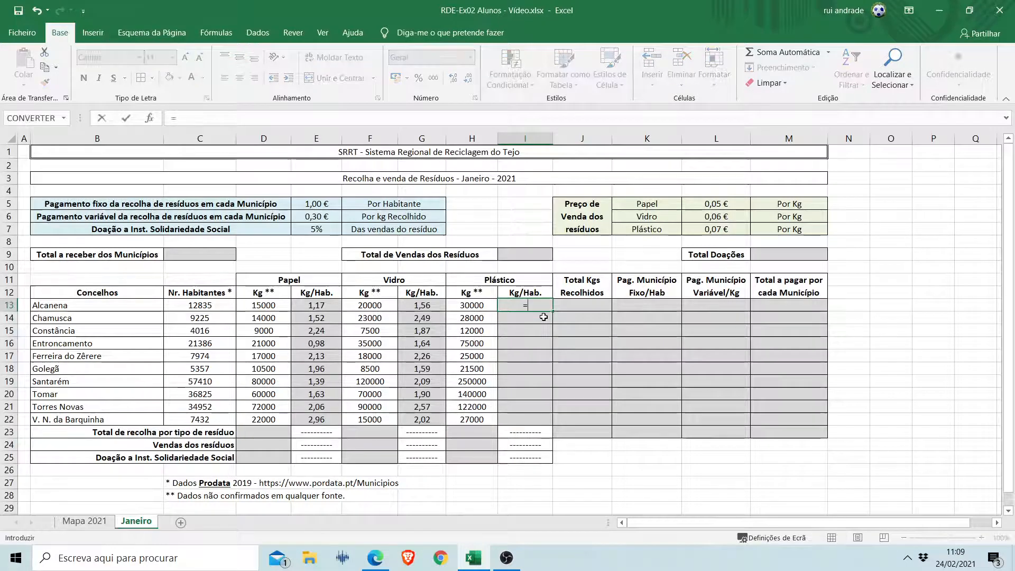
{"action": "left_click", "coordinate": [478, 305]}
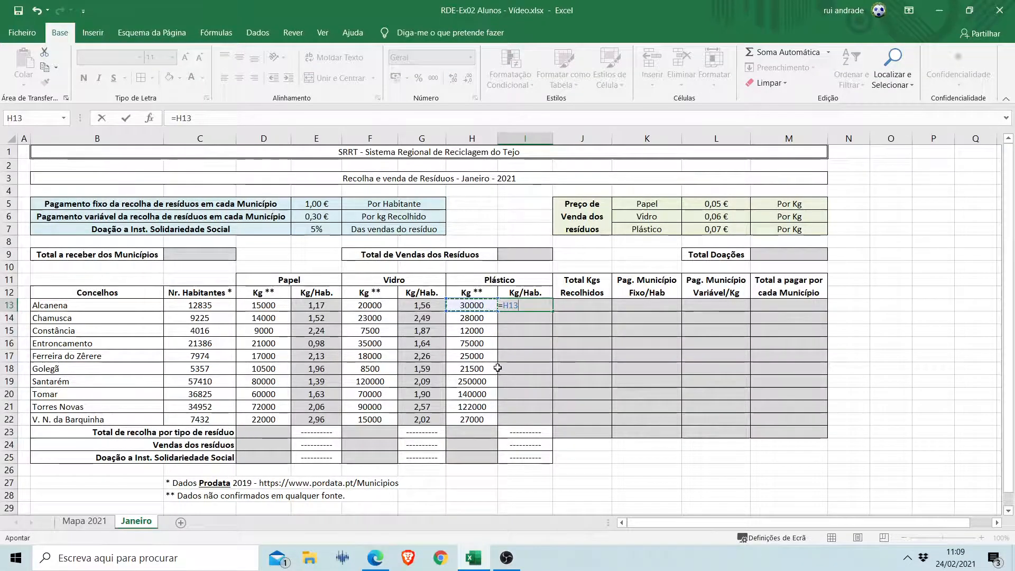
{"action": "type", "text": "/"}
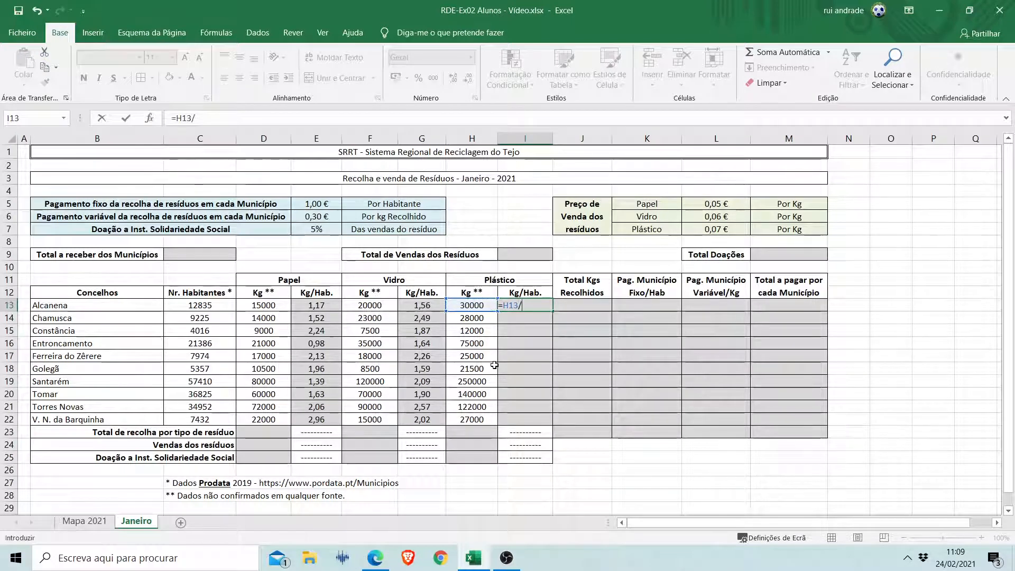
{"action": "left_click", "coordinate": [215, 306]}
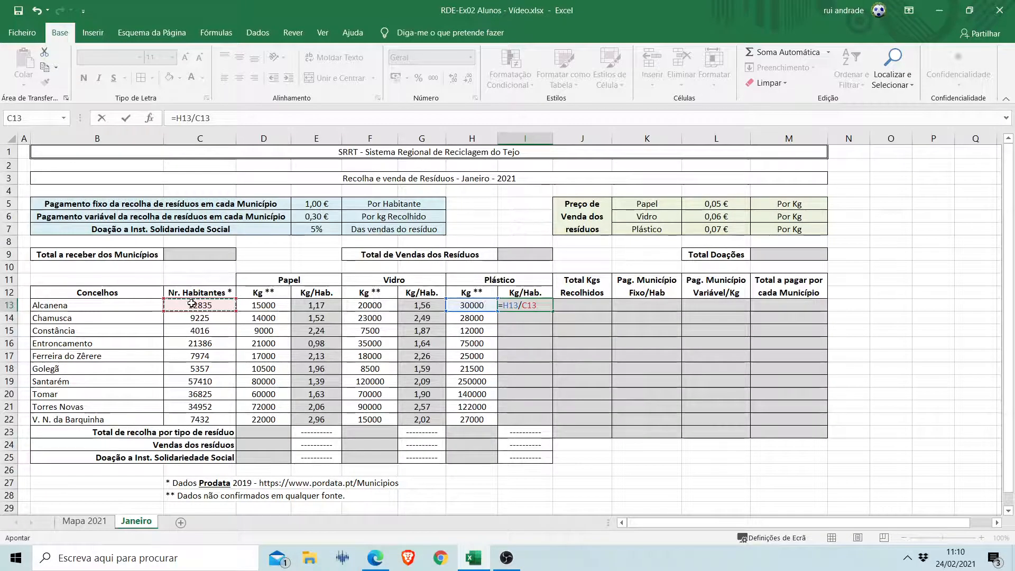
{"action": "key", "text": "Return"}
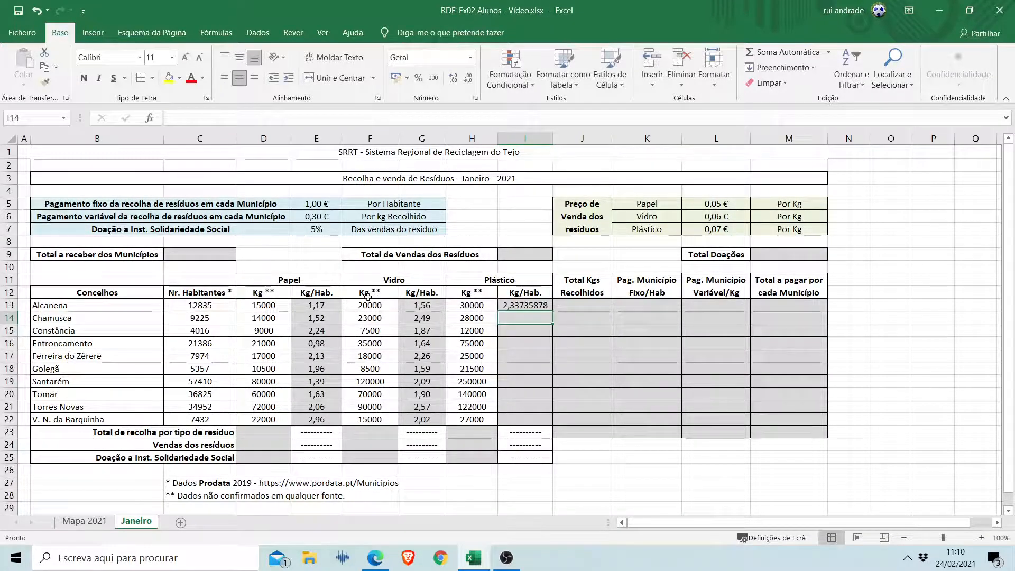
{"action": "left_click", "coordinate": [522, 306]}
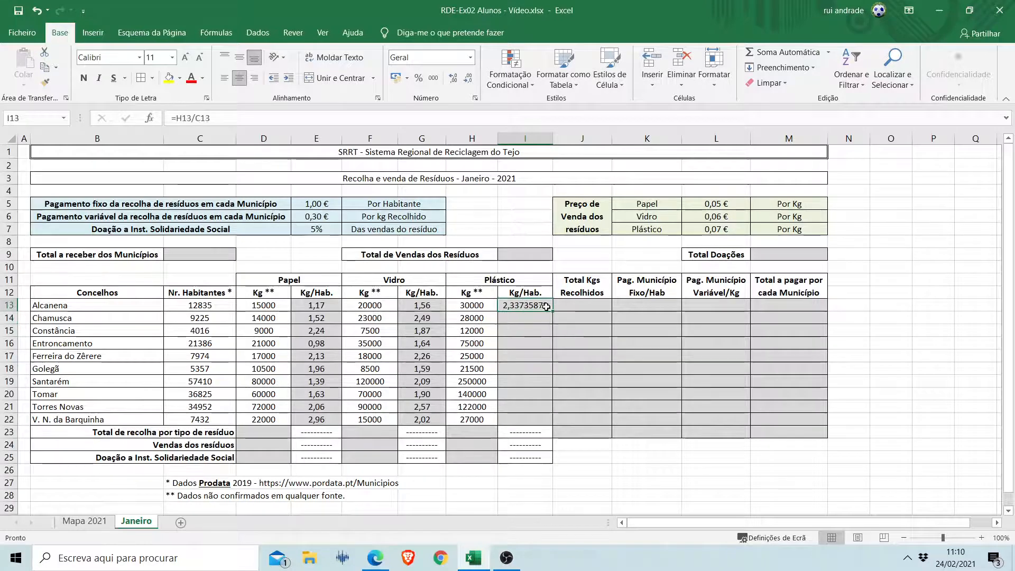
{"action": "double_click", "coordinate": [547, 307]}
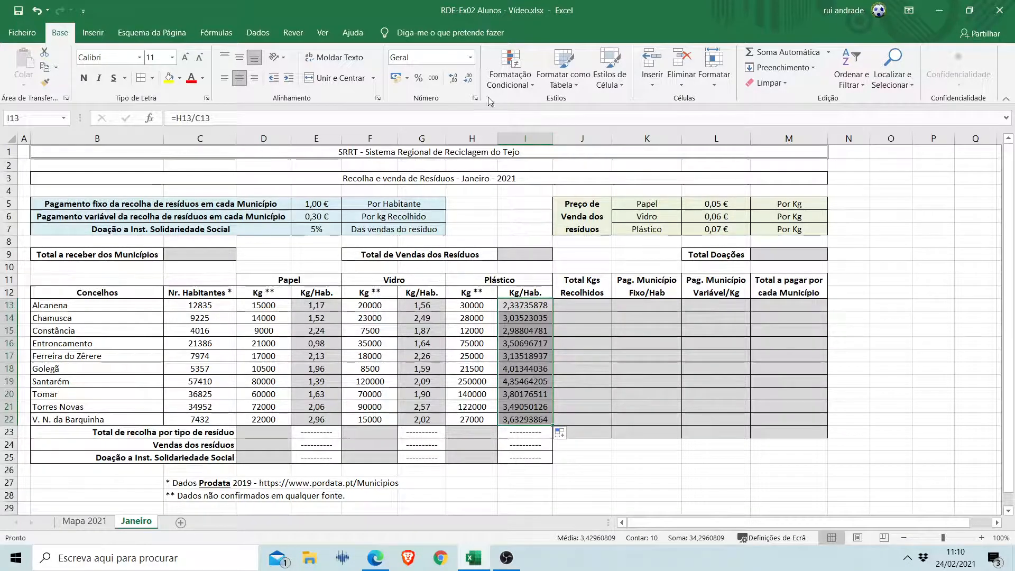
Format the plastic Kg/Hab. values in I13:I22 as Número with two decimal places.
{"action": "left_click", "coordinate": [470, 58]}
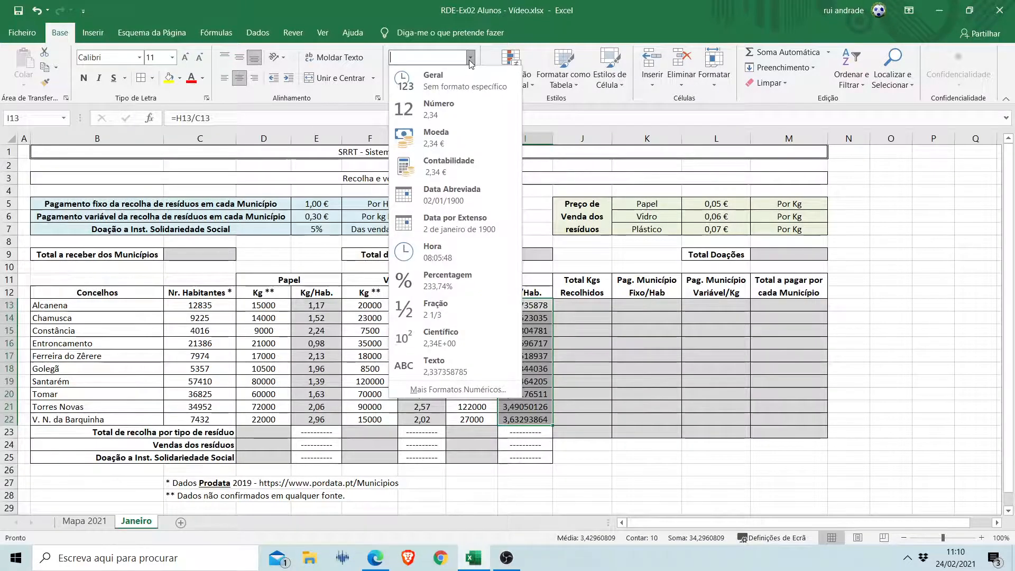
{"action": "left_click", "coordinate": [452, 106]}
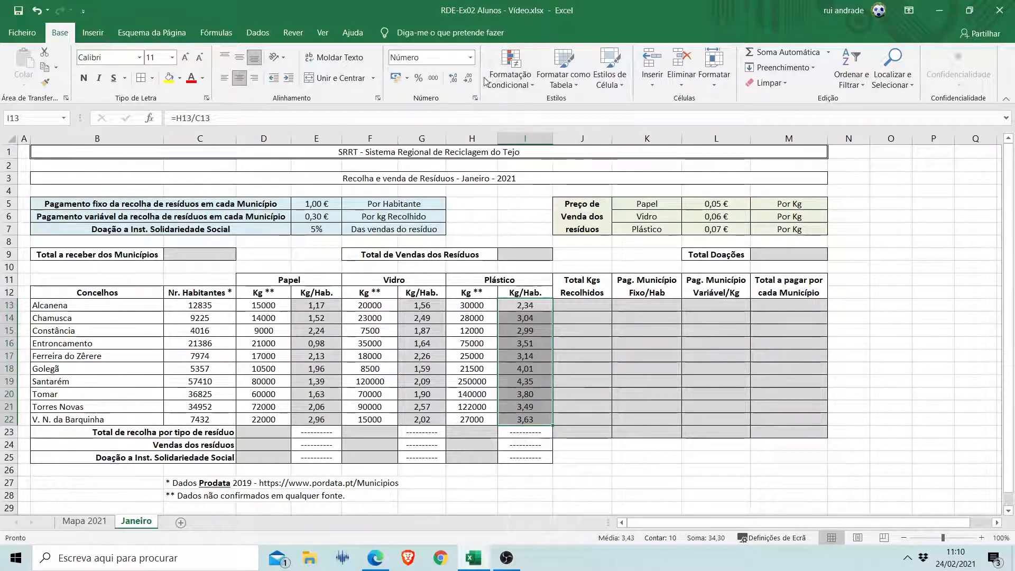
{"action": "left_click", "coordinate": [451, 79]}
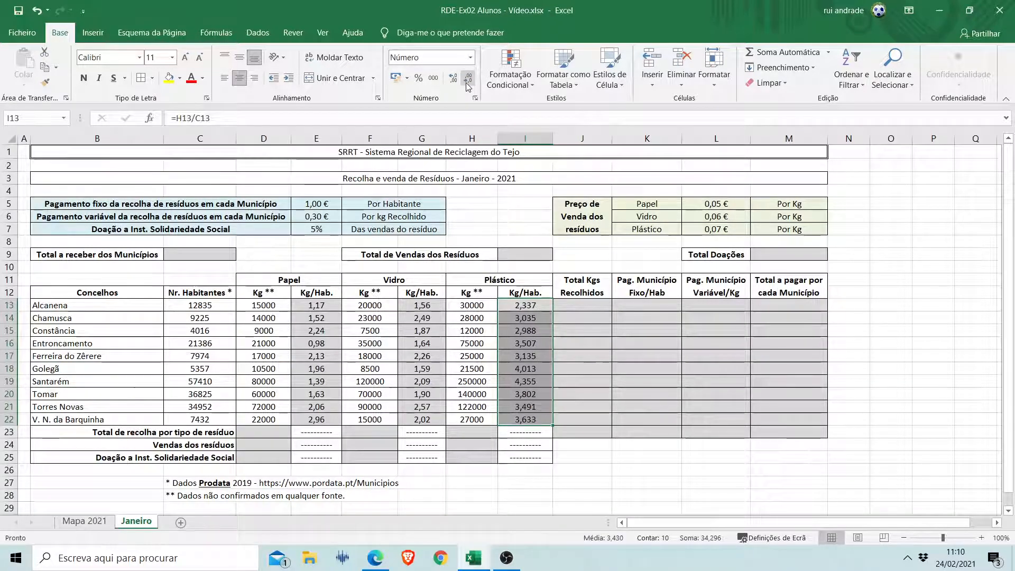
{"action": "left_click", "coordinate": [467, 78]}
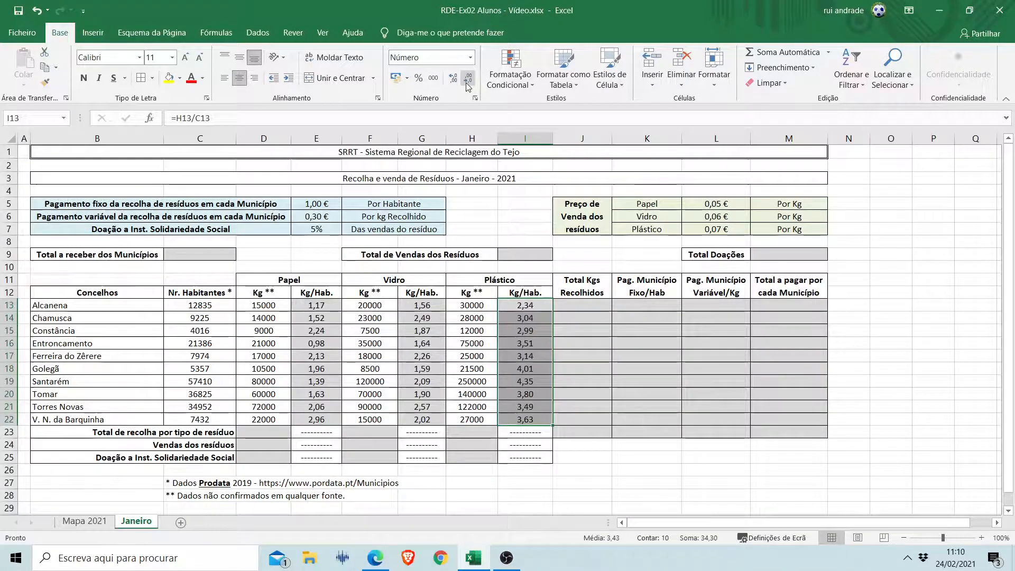
Calculate Alcanena's Total Kgs Recolhidos in J13 with the formula =D13+F13+H13.
{"action": "left_click", "coordinate": [575, 308]}
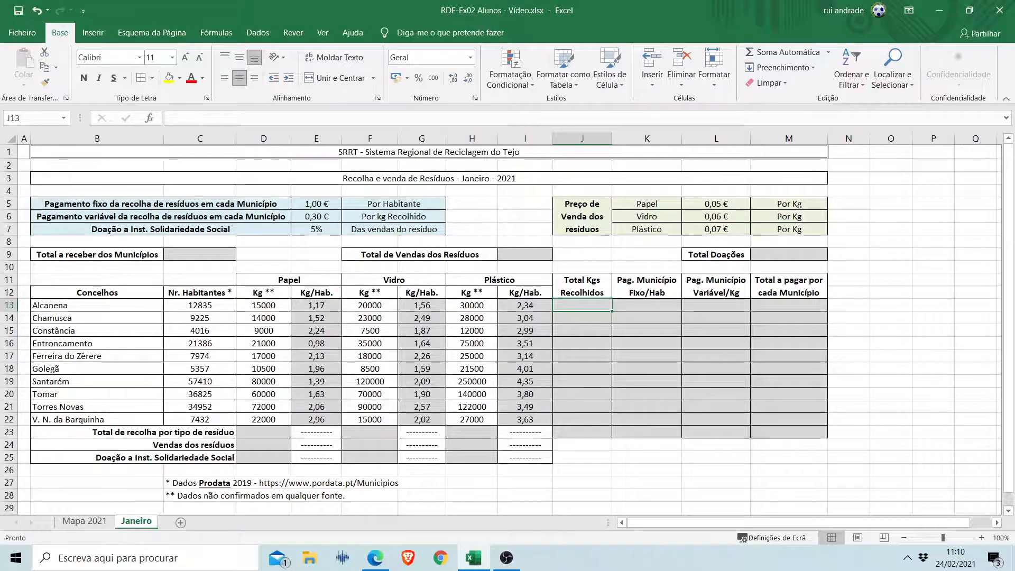
{"action": "key", "text": "alt+Tab"}
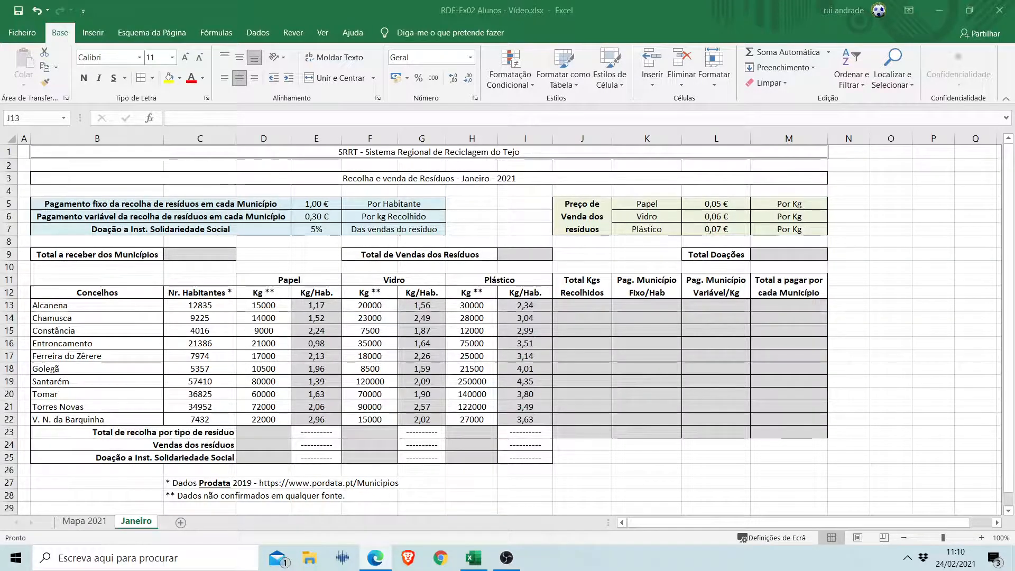
{"action": "left_click", "coordinate": [583, 306]}
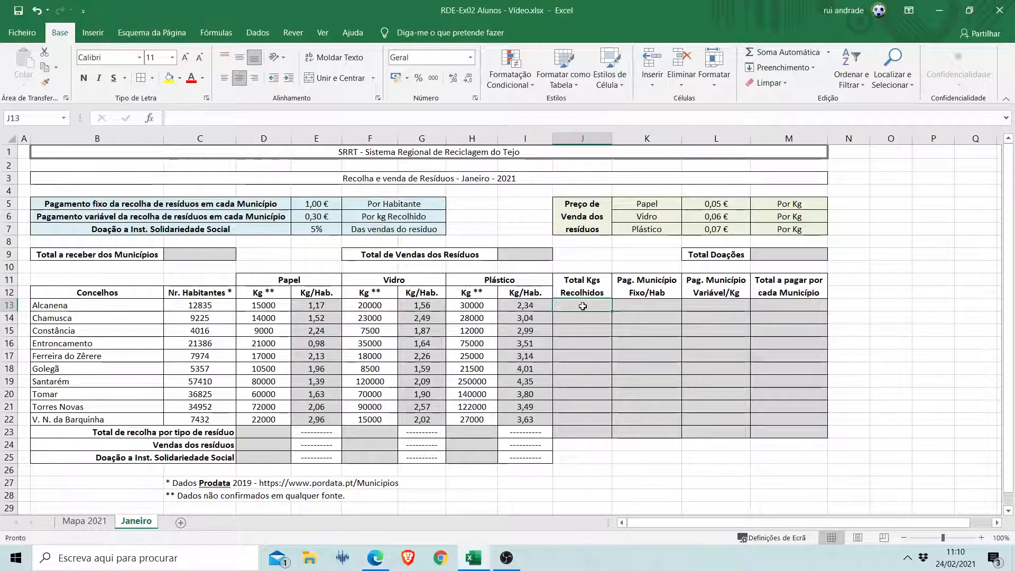
{"action": "type", "text": "="}
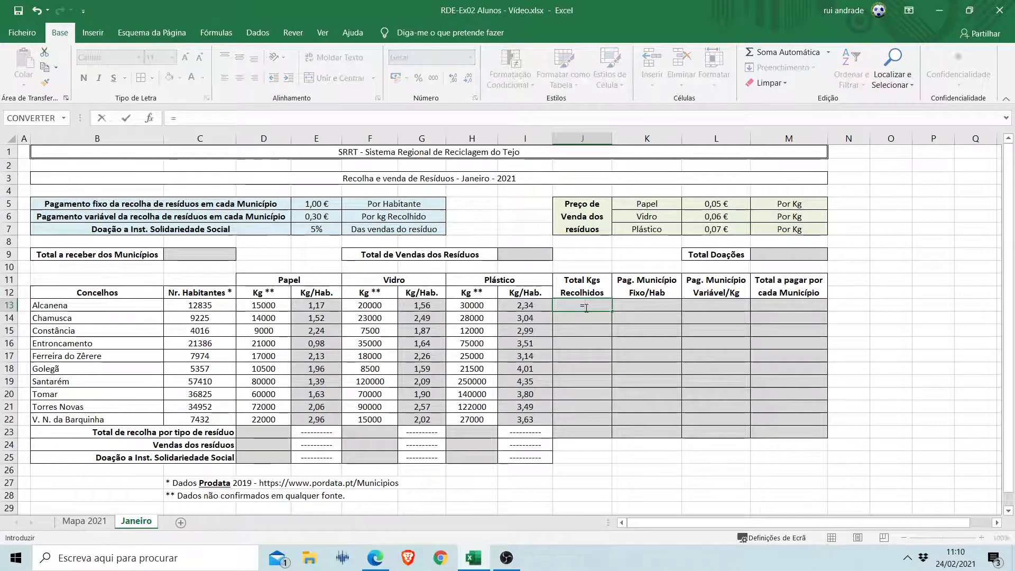
{"action": "left_click", "coordinate": [271, 306]}
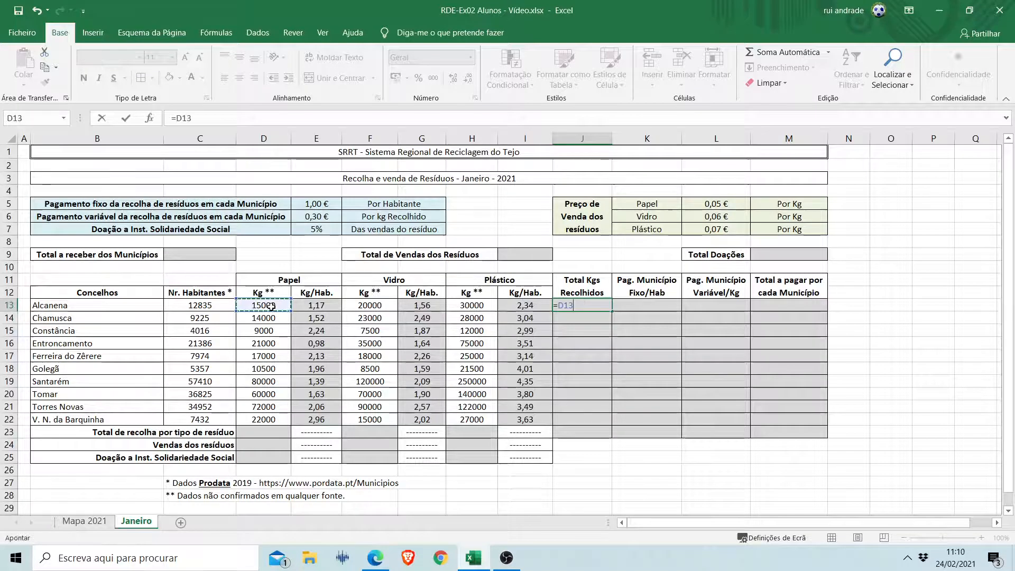
{"action": "type", "text": "+"}
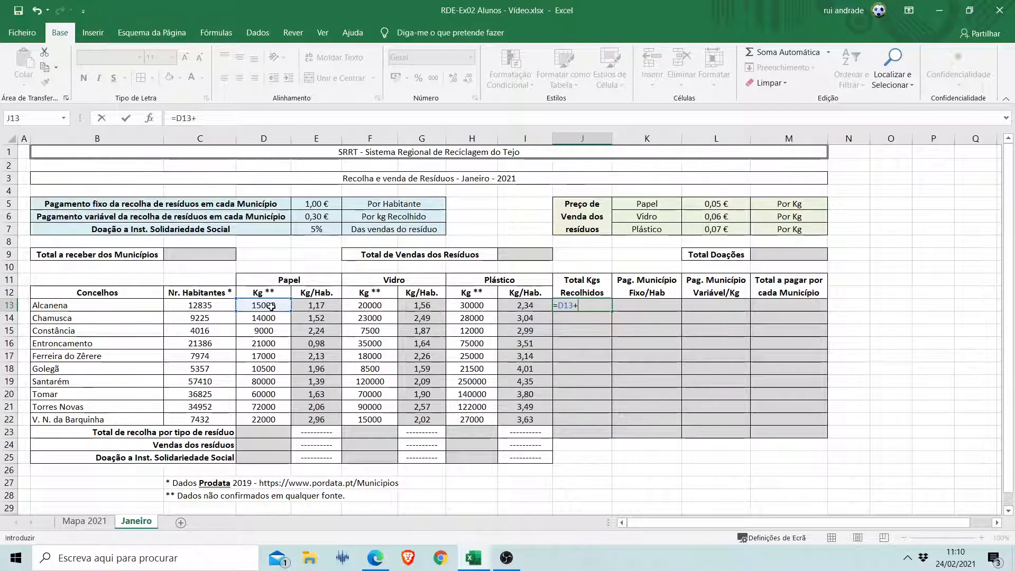
{"action": "left_click", "coordinate": [375, 306]}
{"action": "type", "text": "+"}
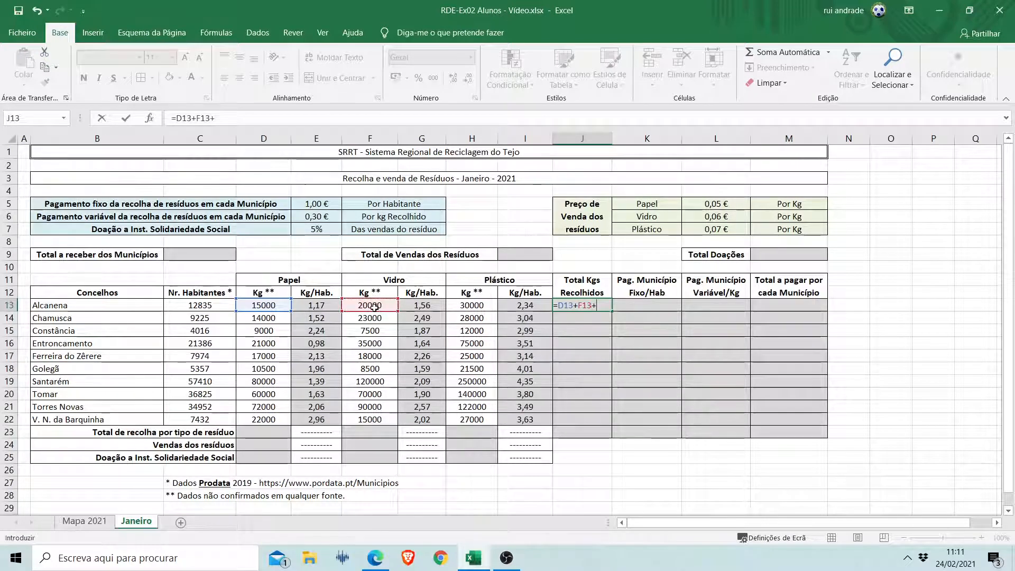
{"action": "left_click", "coordinate": [477, 307]}
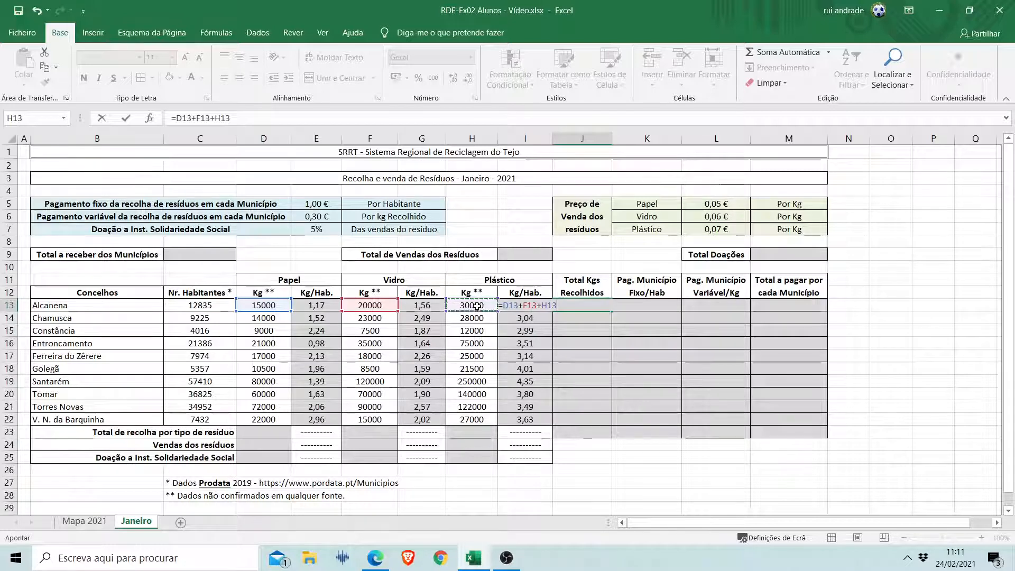
{"action": "key", "text": "Return"}
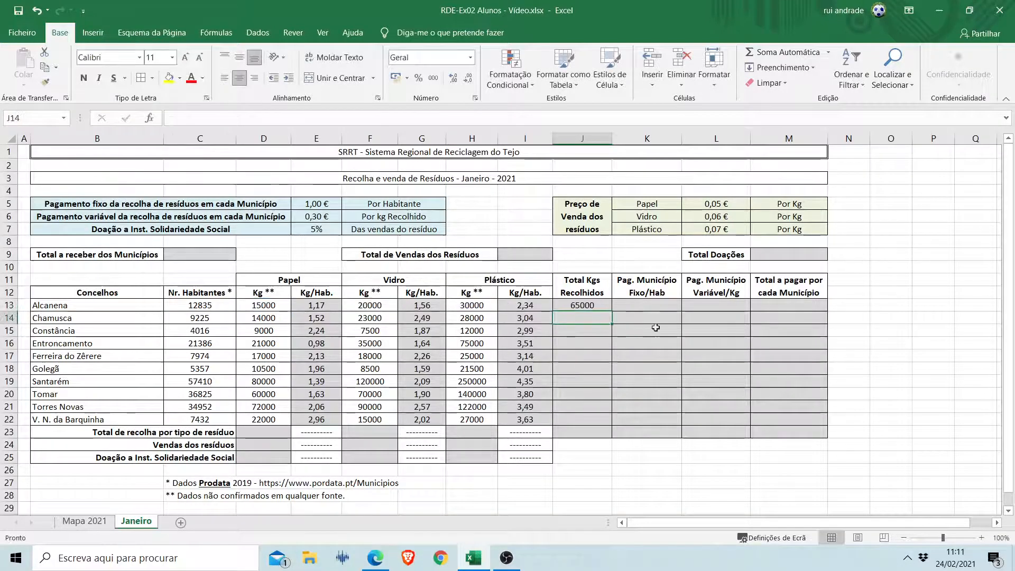
Fill the J13 total formula down to J22, undoing any fill that runs past the last municipality.
{"action": "left_click", "coordinate": [592, 306]}
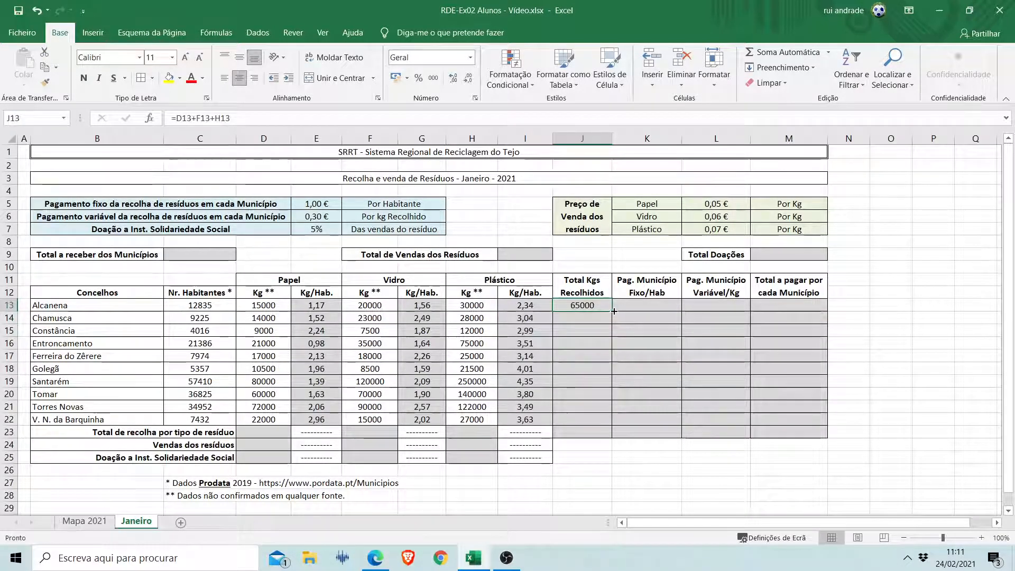
{"action": "left_click_drag", "start_coordinate": [614, 311], "coordinate": [611, 459]}
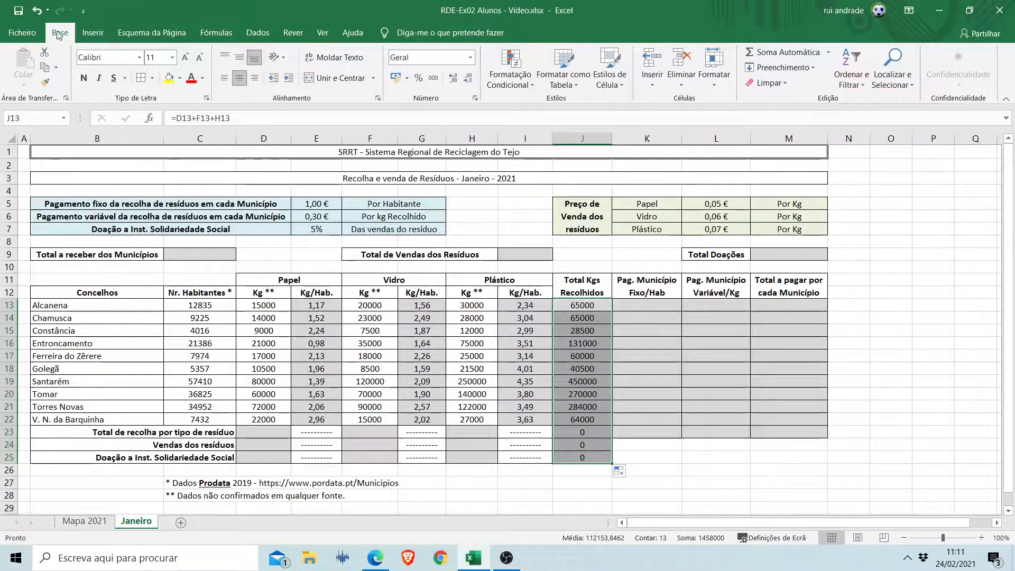
{"action": "left_click", "coordinate": [40, 17]}
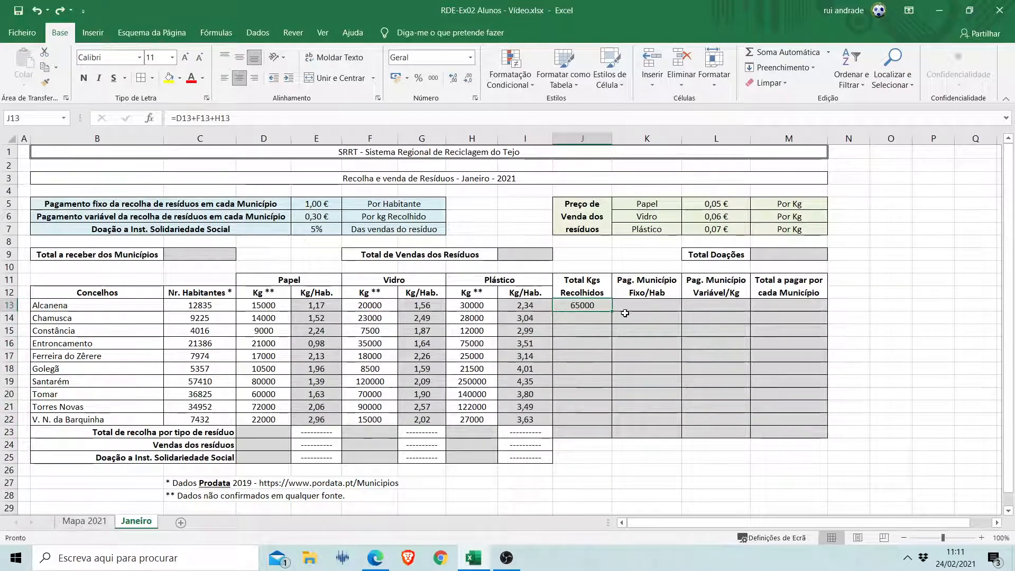
{"action": "left_click_drag", "start_coordinate": [612, 312], "coordinate": [619, 425]}
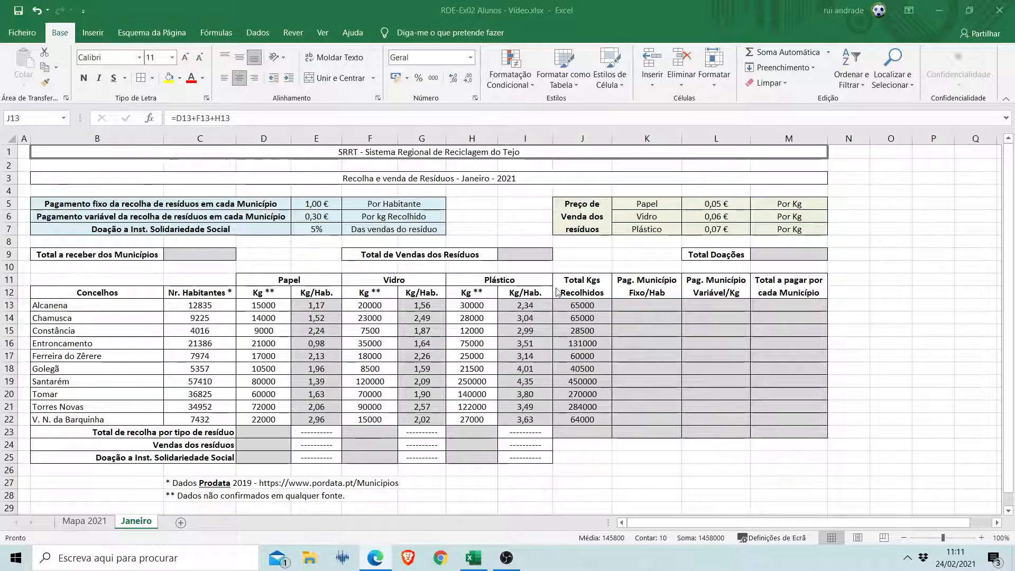
Calculate Alcanena's fixed payment per inhabitant in K13 with the formula =C13*E5.
{"action": "left_click", "coordinate": [650, 305]}
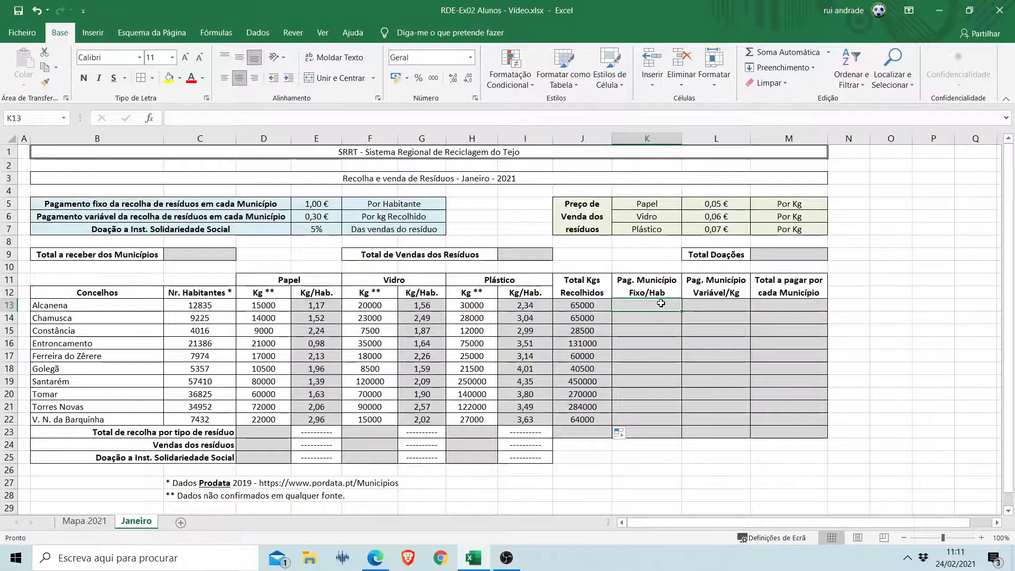
{"action": "type", "text": "="}
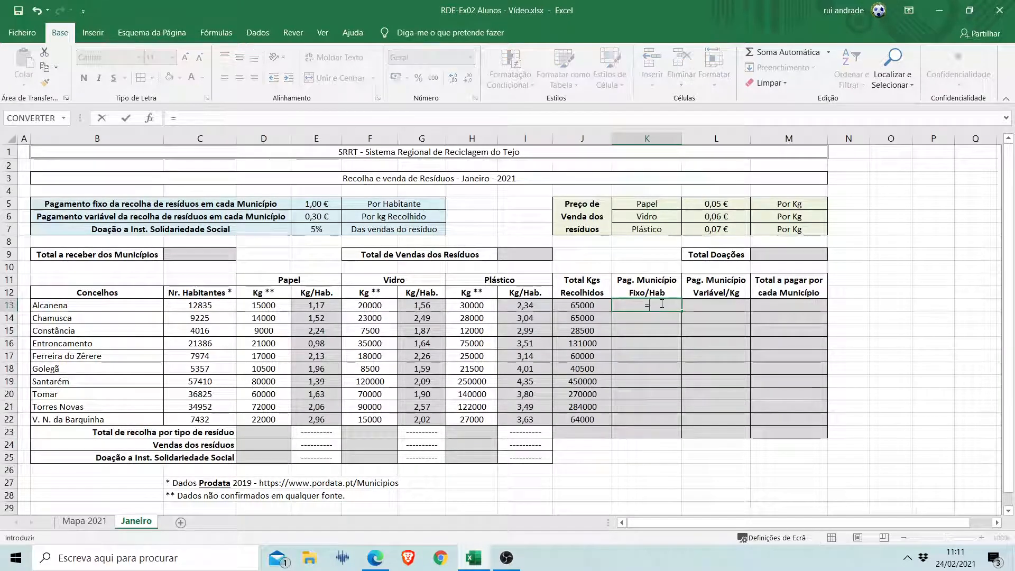
{"action": "left_click", "coordinate": [212, 305]}
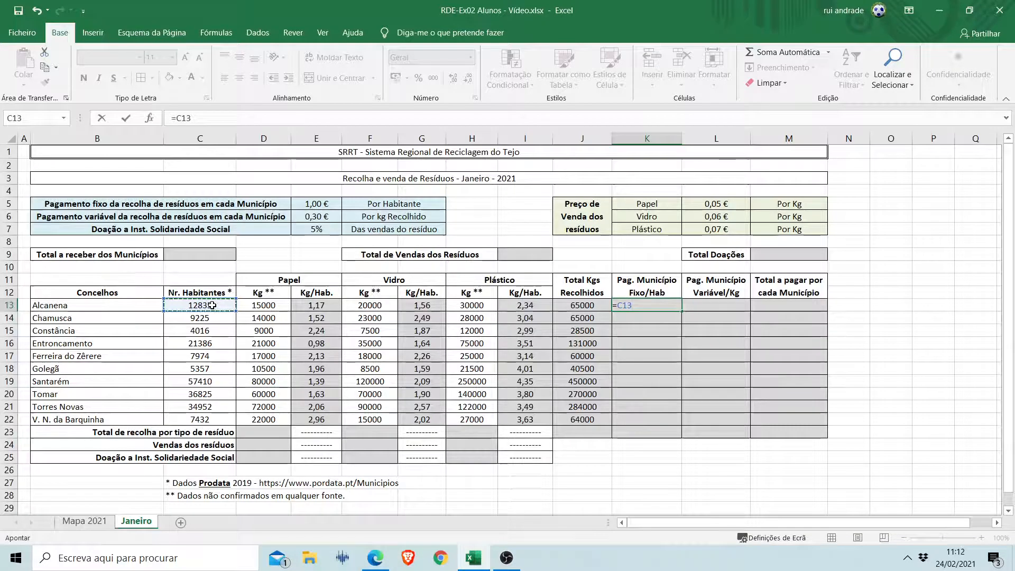
{"action": "type", "text": "*"}
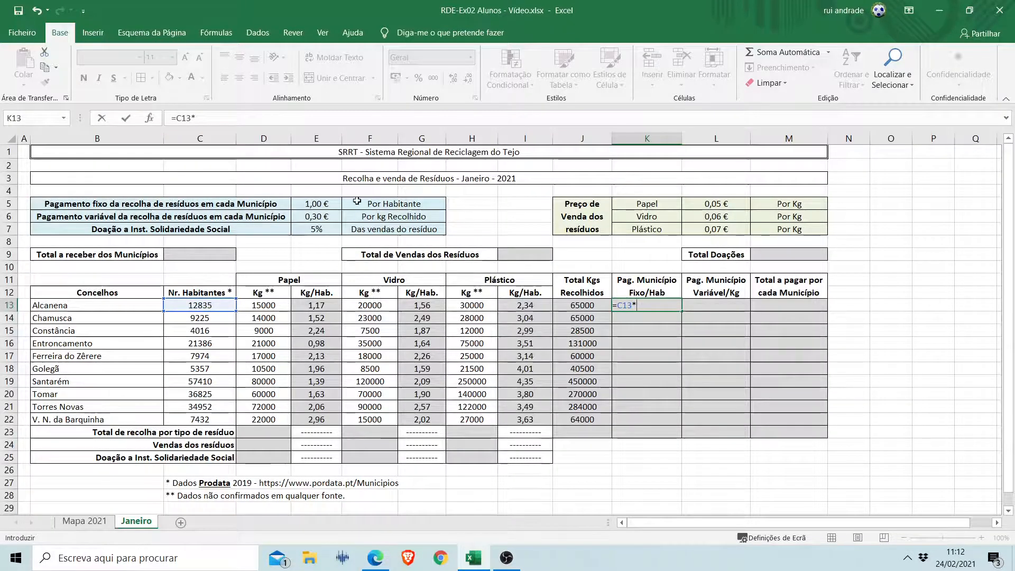
{"action": "left_click", "coordinate": [325, 203]}
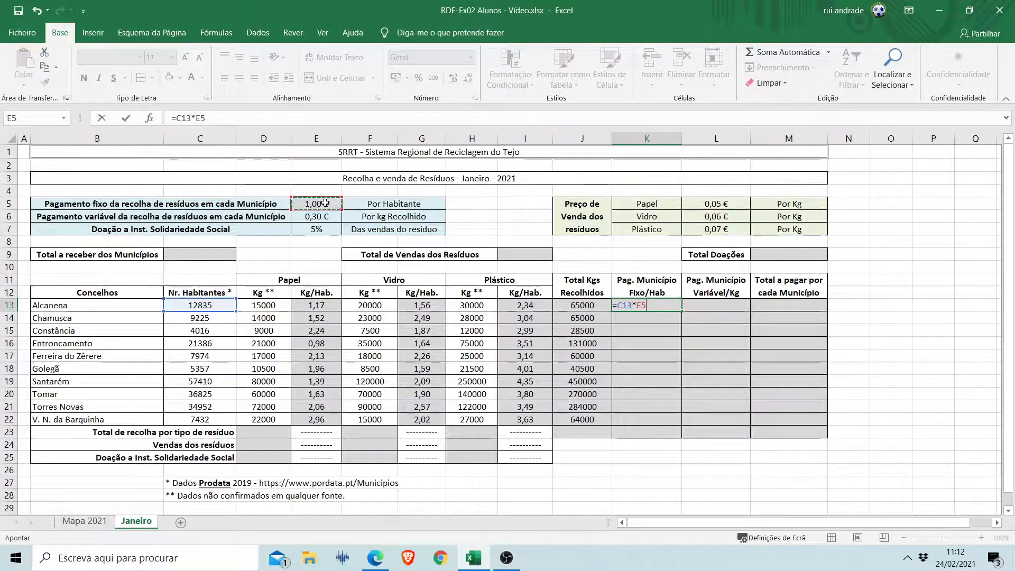
{"action": "key", "text": "Return"}
{"action": "key", "text": "Up"}
{"action": "key", "text": "Up"}
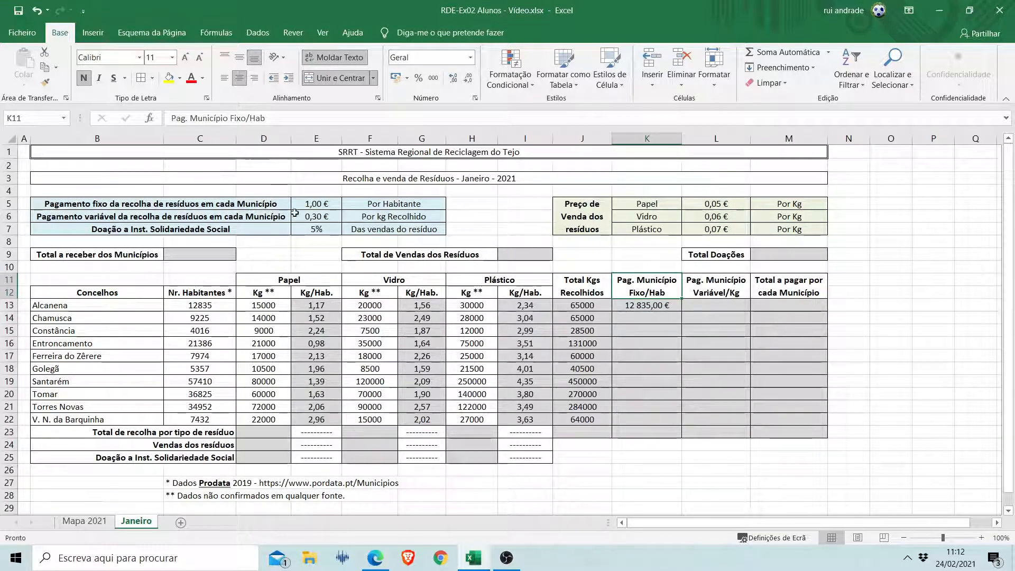
Apply the Moeda number format to the fixed payment in K13.
{"action": "left_click", "coordinate": [665, 306]}
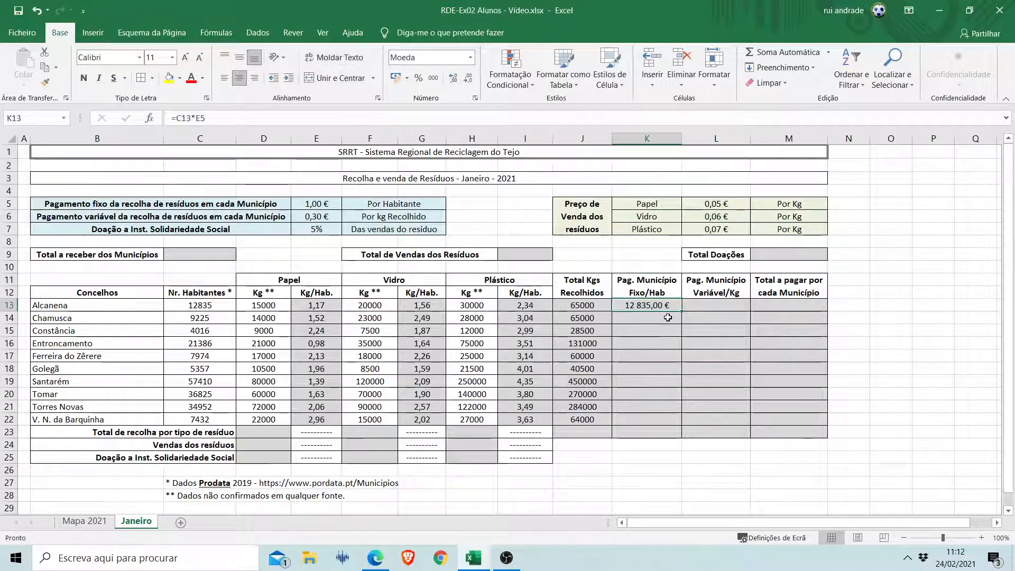
{"action": "left_click", "coordinate": [407, 78]}
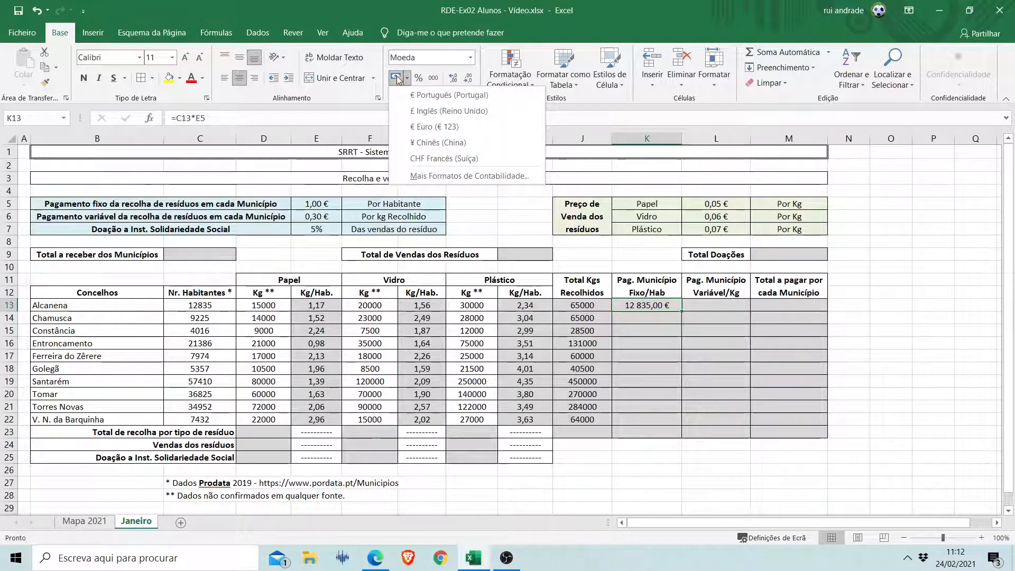
{"action": "left_click", "coordinate": [470, 58]}
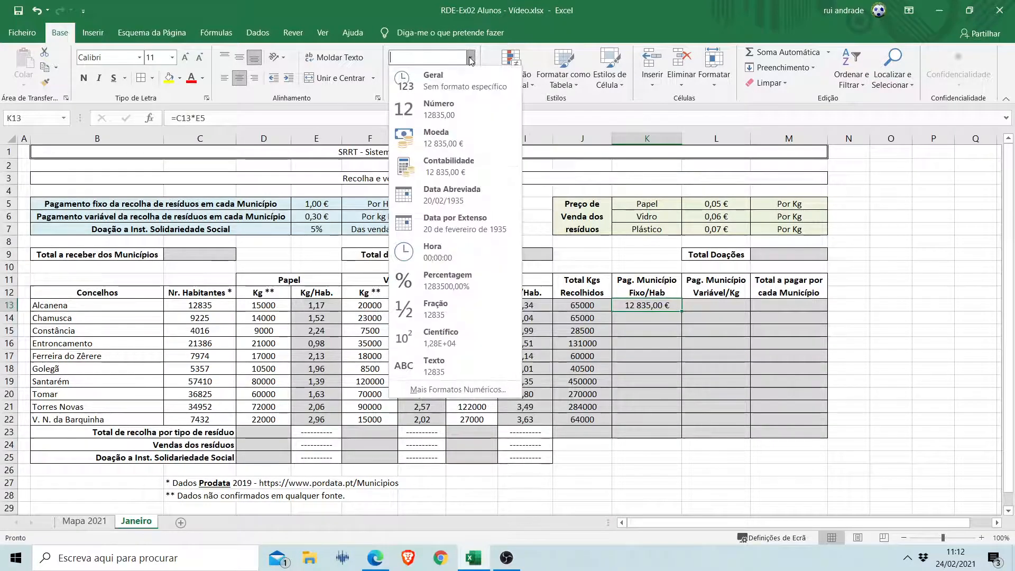
{"action": "left_click", "coordinate": [435, 135]}
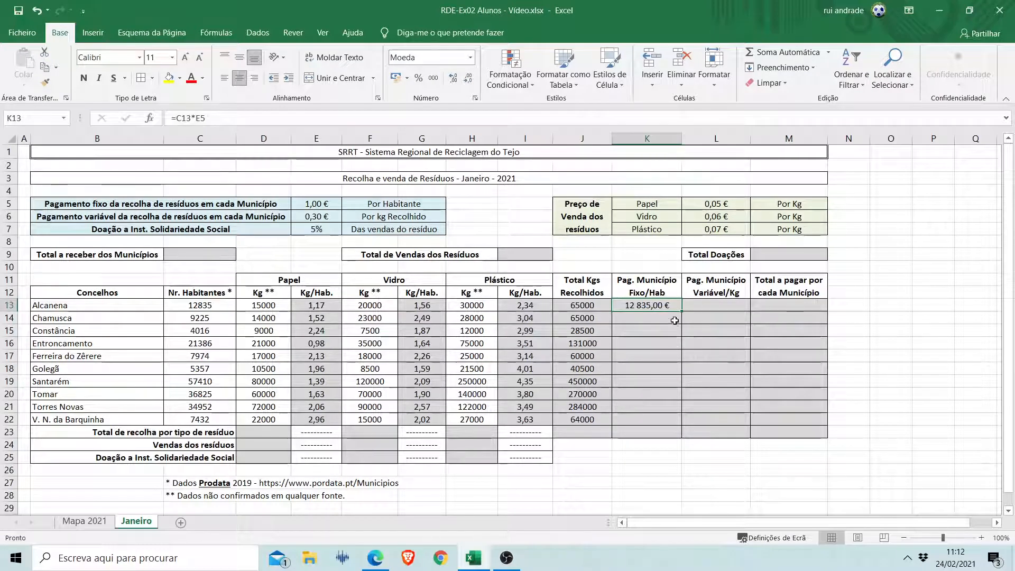
Try filling K13's formula down to K14, inspect the cell references in the copy, and clear K14.
{"action": "mouse_move", "coordinate": [679, 313]}
{"action": "left_mouse_down"}
{"action": "mouse_move", "coordinate": [678, 409]}
{"action": "mouse_move", "coordinate": [679, 323]}
{"action": "left_mouse_up"}
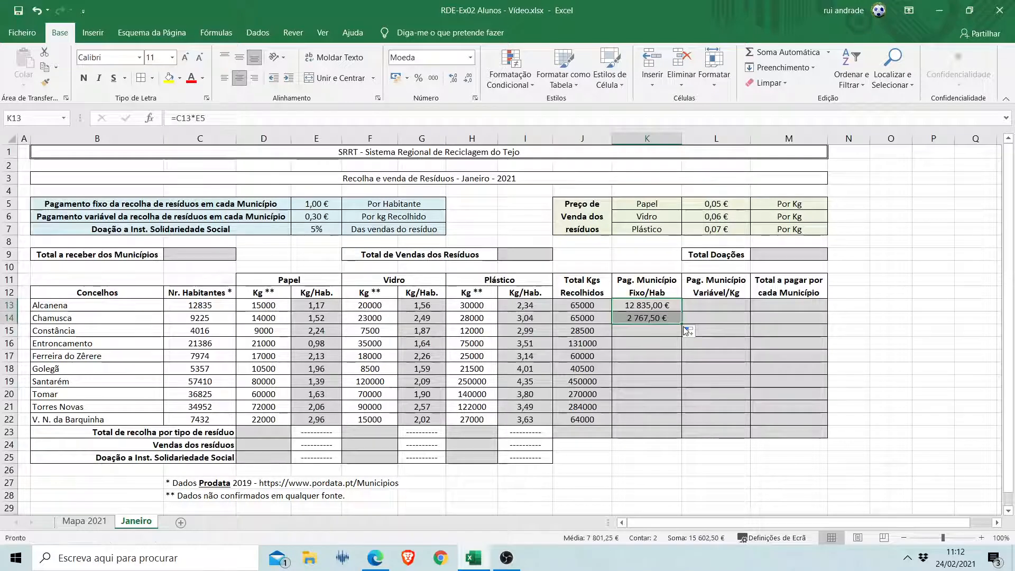
{"action": "left_click", "coordinate": [647, 318]}
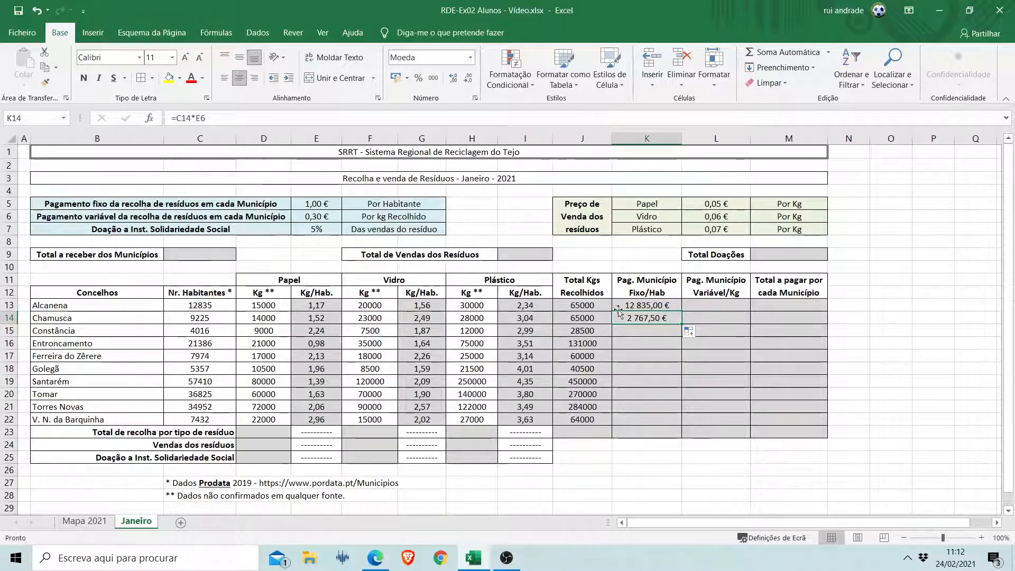
{"action": "left_click", "coordinate": [208, 118]}
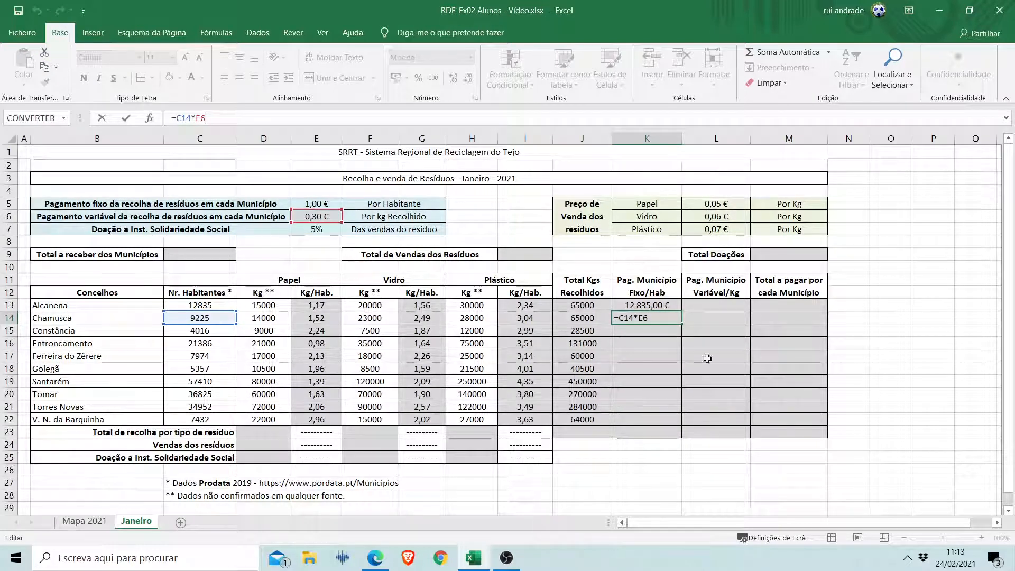
{"action": "key", "text": "ctrl+Return"}
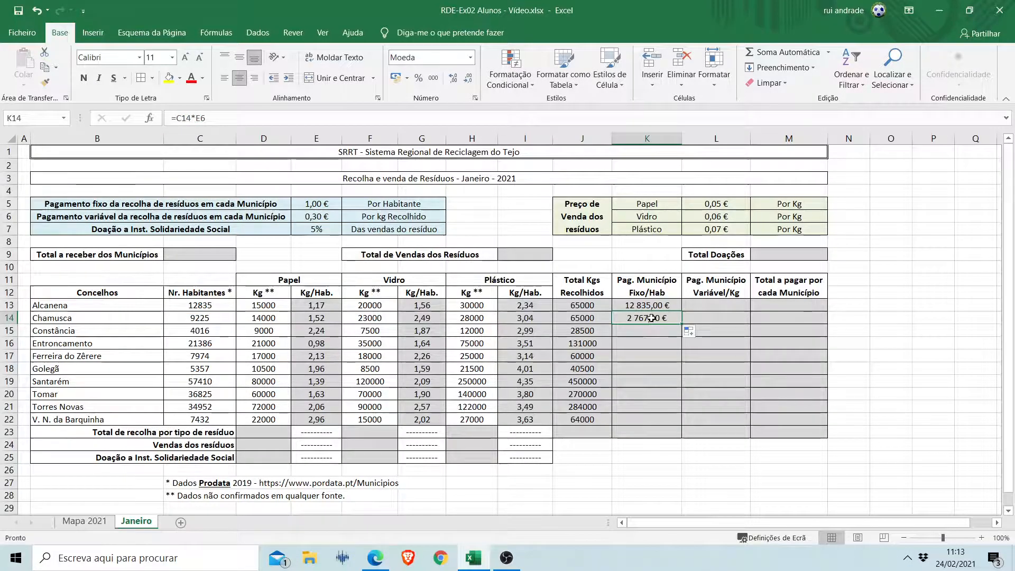
{"action": "key", "text": "Delete"}
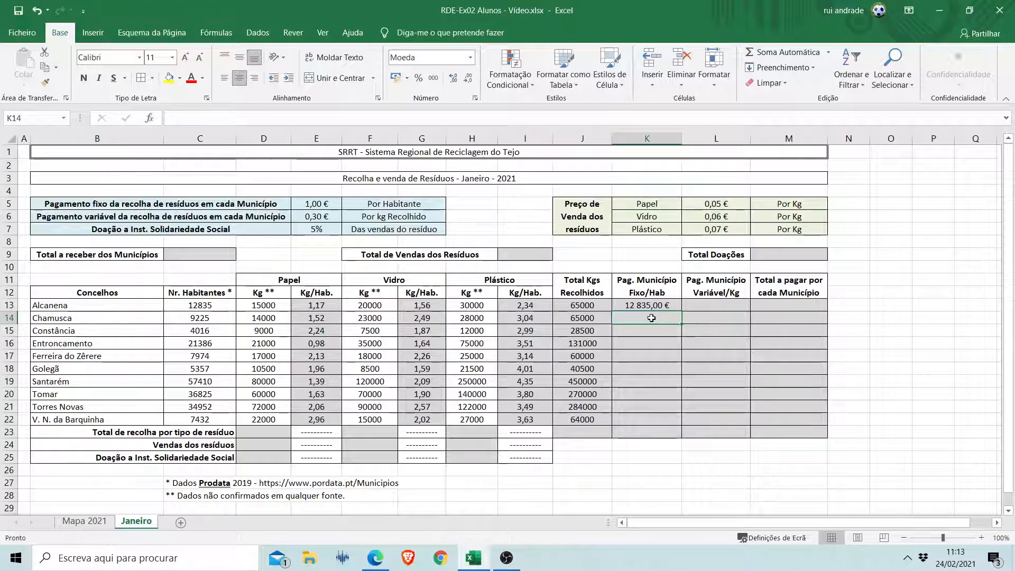
Lock the row of the fixed rate reference in K13 by changing its formula to =C13*E$5.
{"action": "left_click", "coordinate": [652, 305]}
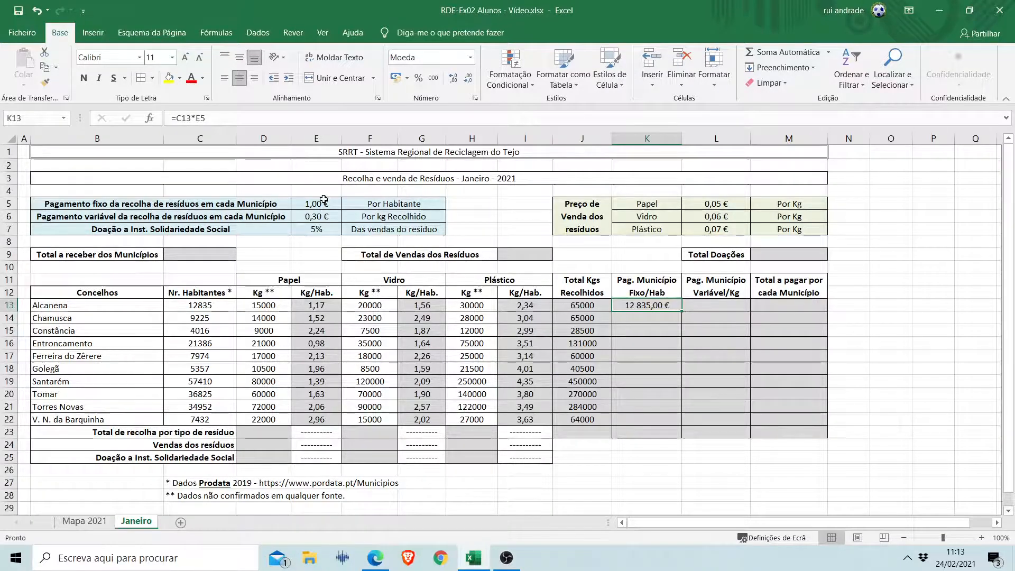
{"action": "left_click", "coordinate": [201, 118]}
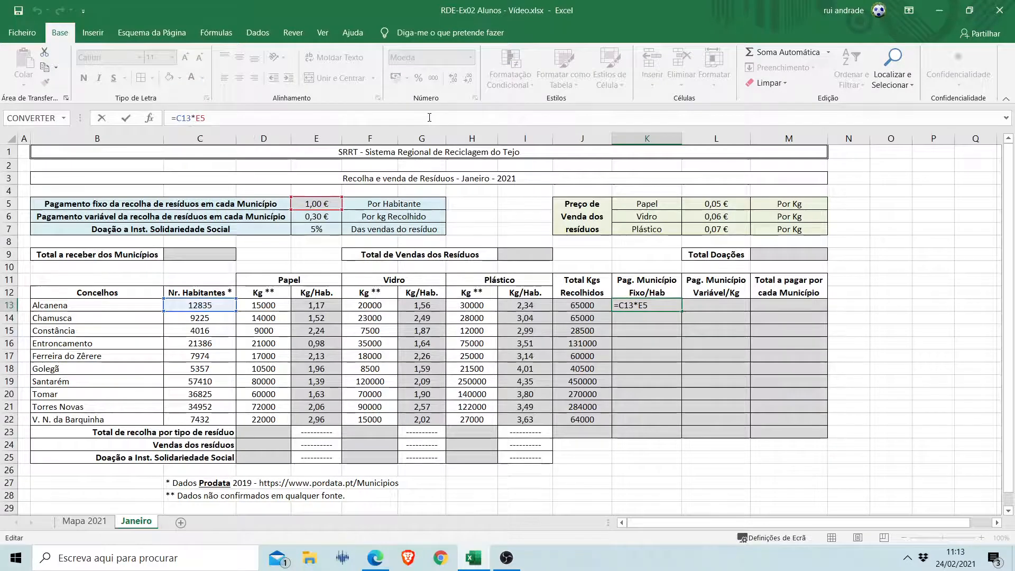
{"action": "type", "text": "$"}
{"action": "key", "text": "Return"}
{"action": "key", "text": "Up"}
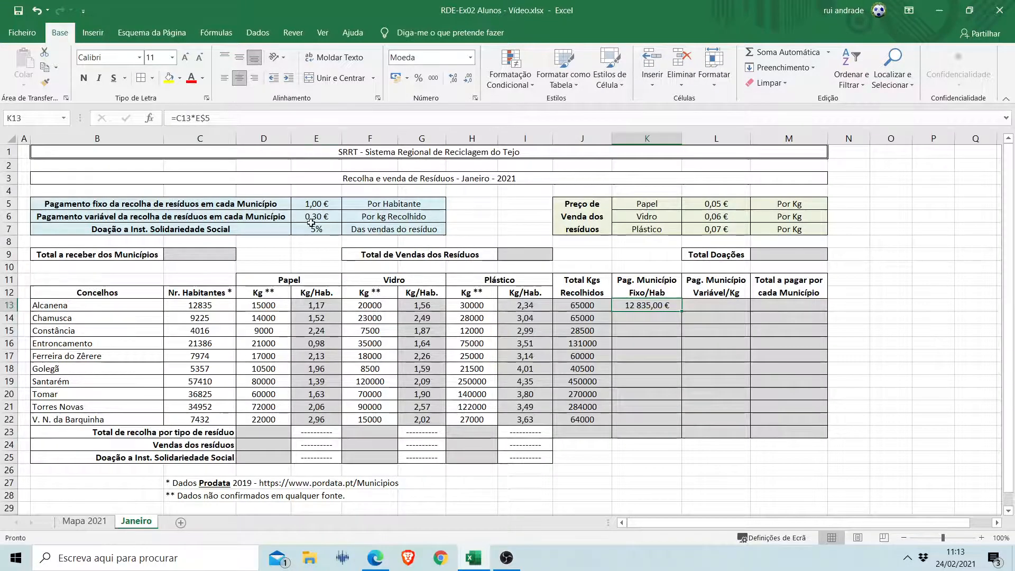
Try locking the column of the fixed rate reference in K13 as $E$5, and remove the column lock again.
{"action": "left_click", "coordinate": [196, 118]}
{"action": "type", "text": "$"}
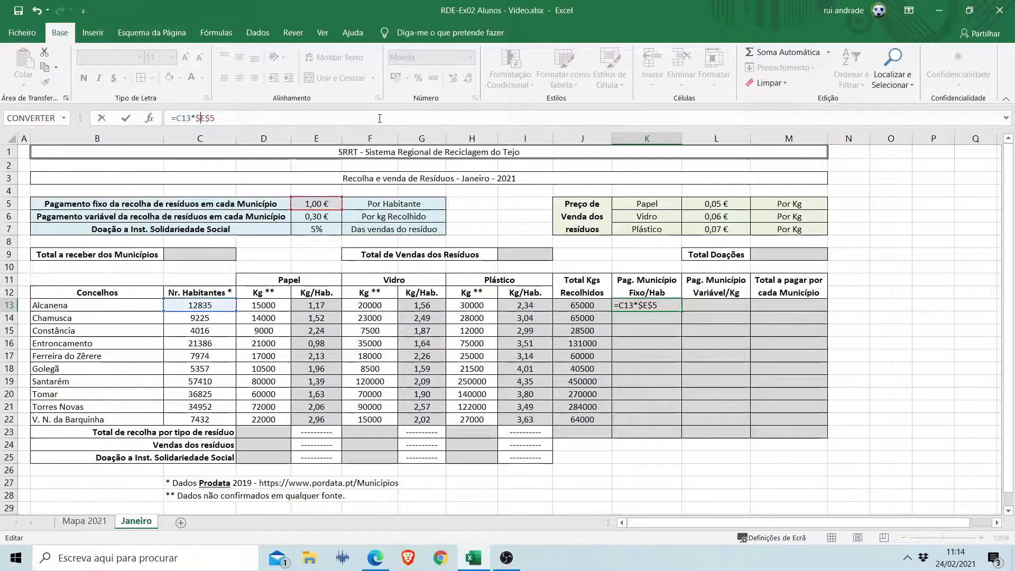
{"action": "key", "text": "BackSpace"}
{"action": "key", "text": "Return"}
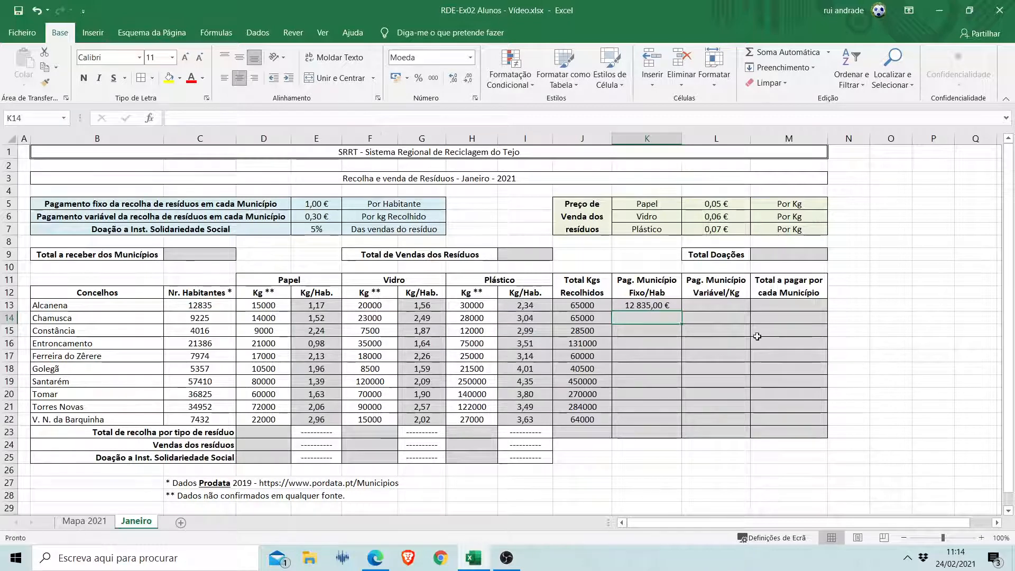
Fill the fixed payment formula from K13 down to K22 for all municipalities.
{"action": "left_click", "coordinate": [661, 308]}
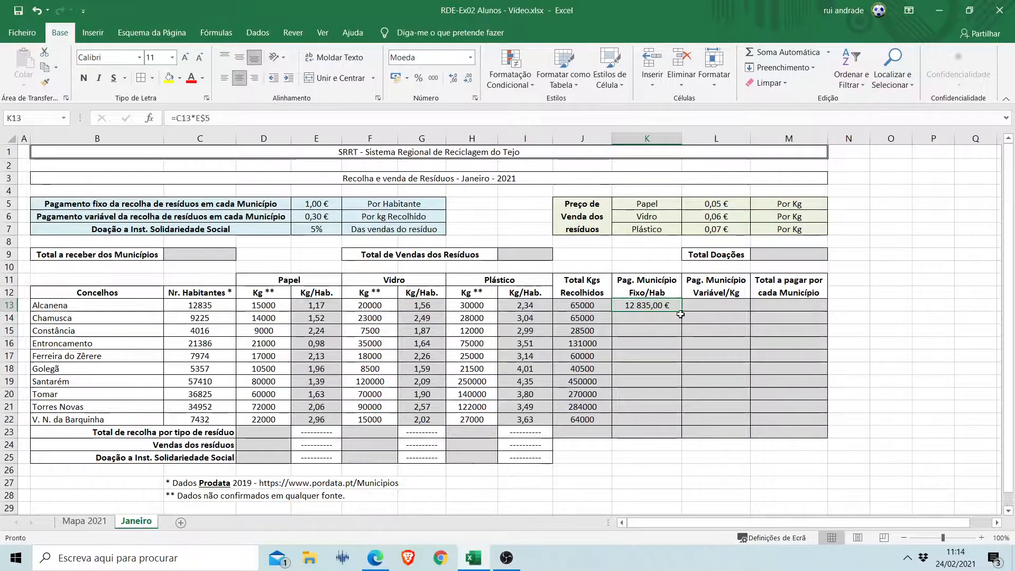
{"action": "left_click_drag", "start_coordinate": [680, 314], "coordinate": [683, 424]}
{"action": "left_click", "coordinate": [659, 306]}
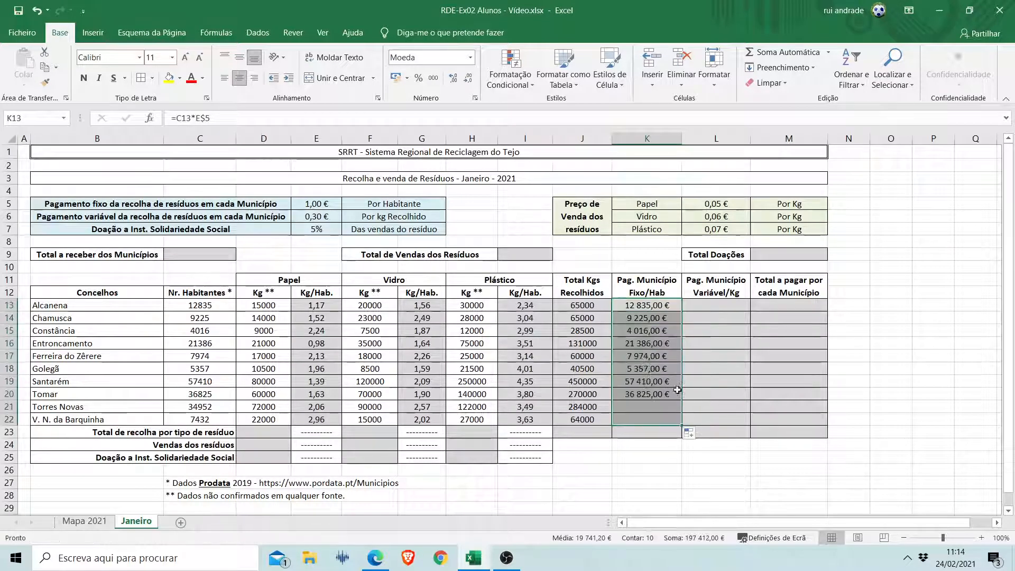
Inspect the cell references in the fixed payment formulas of K14, K15 and K13.
{"action": "left_click", "coordinate": [654, 319]}
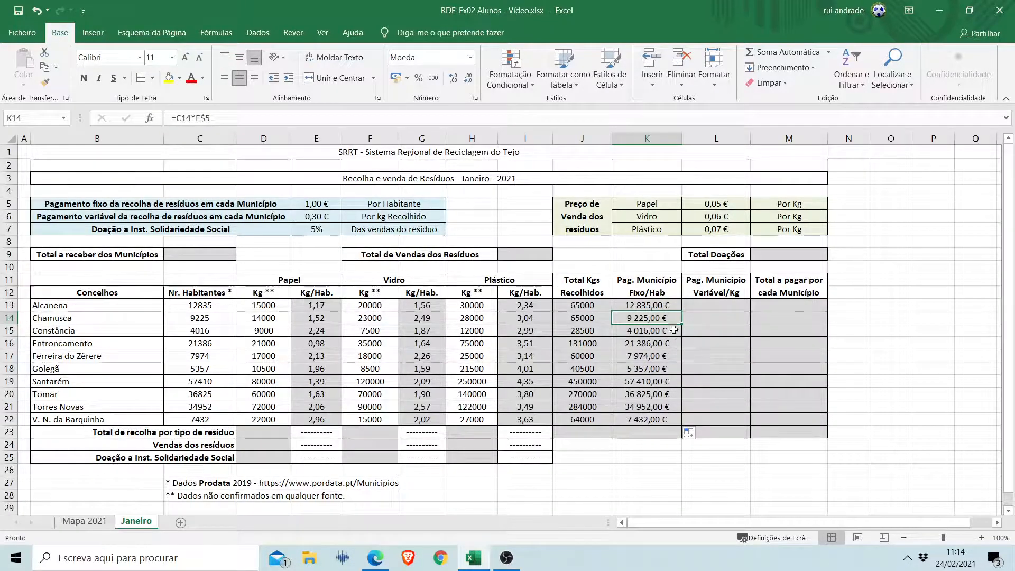
{"action": "key", "text": "F2"}
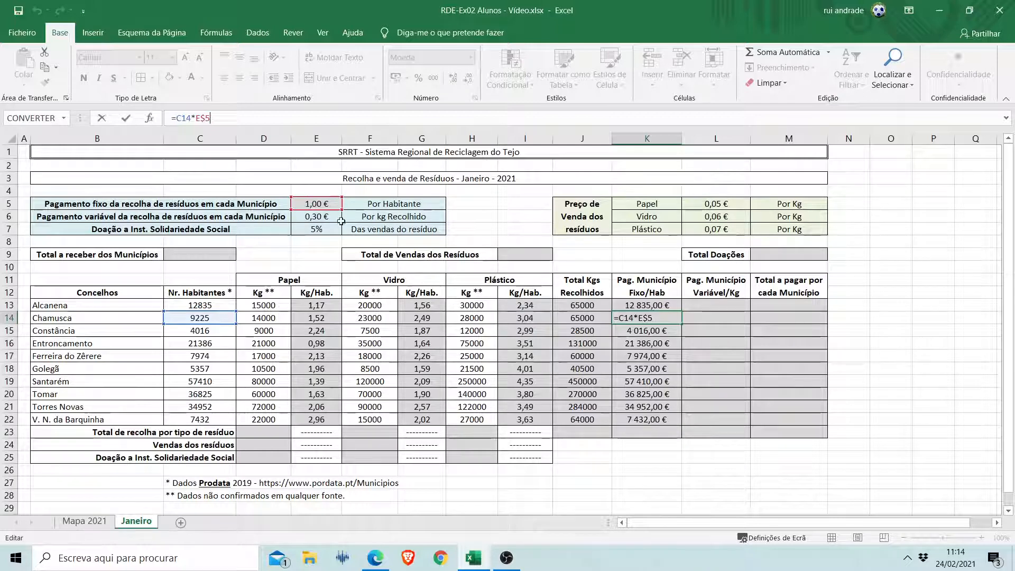
{"action": "key", "text": "Return"}
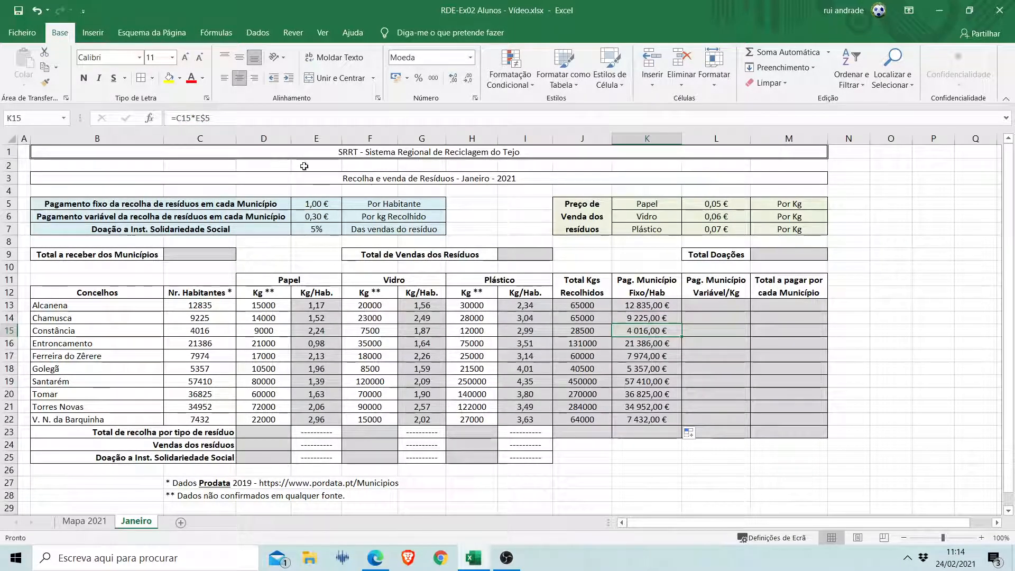
{"action": "left_click", "coordinate": [230, 121]}
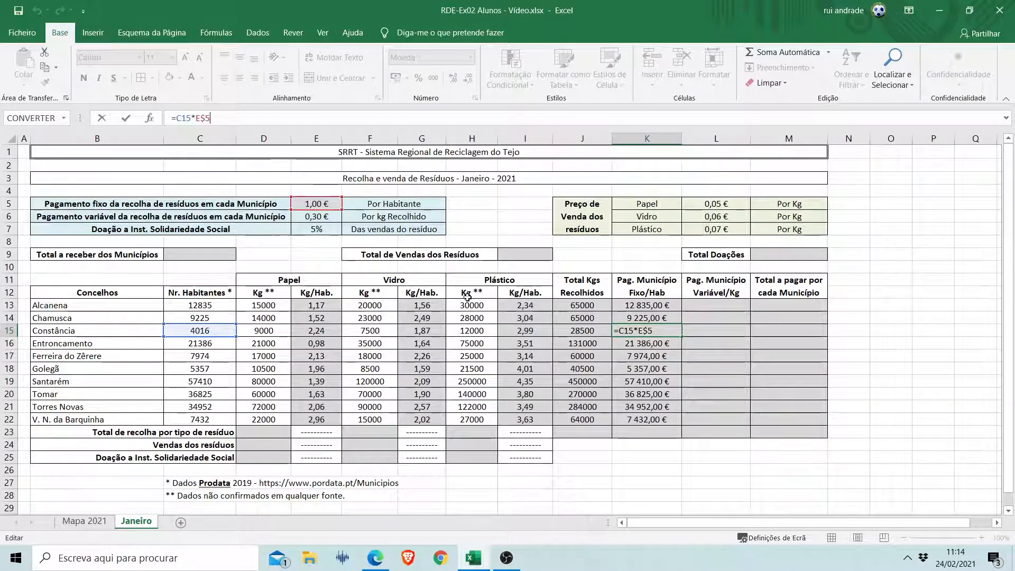
{"action": "key", "text": "Escape"}
{"action": "left_click", "coordinate": [656, 305]}
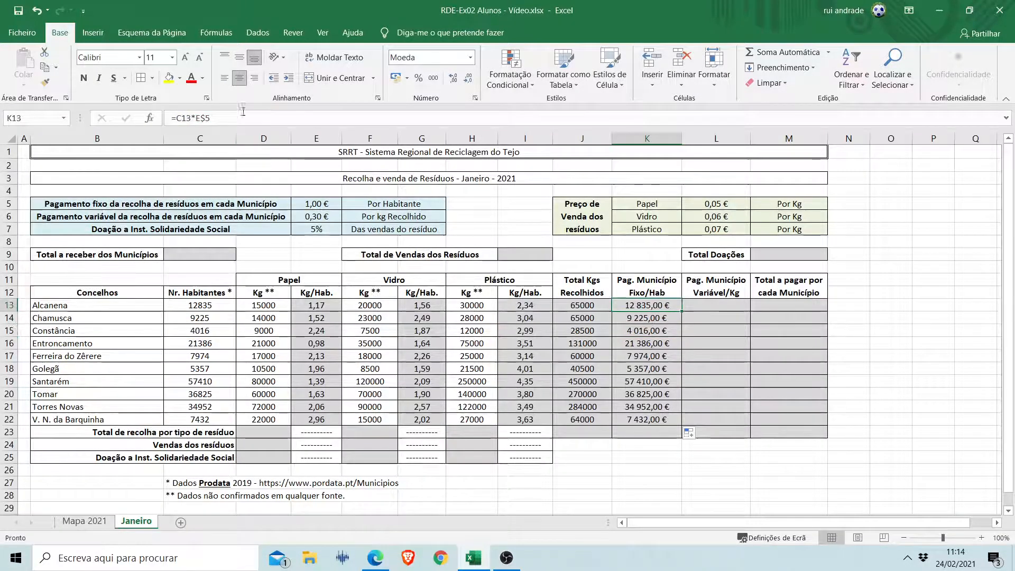
{"action": "left_click", "coordinate": [222, 120]}
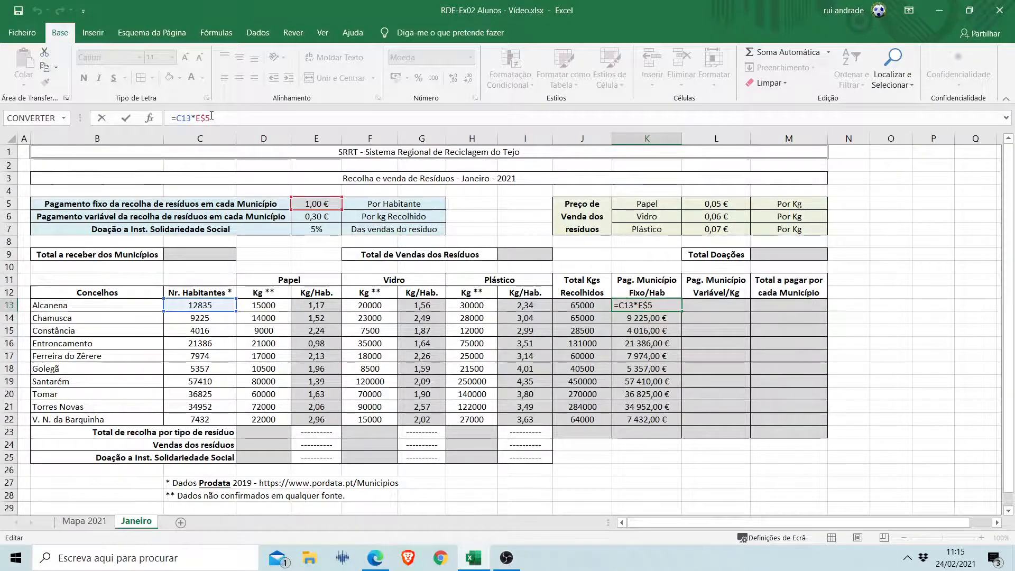
{"action": "key", "text": "ctrl+Return"}
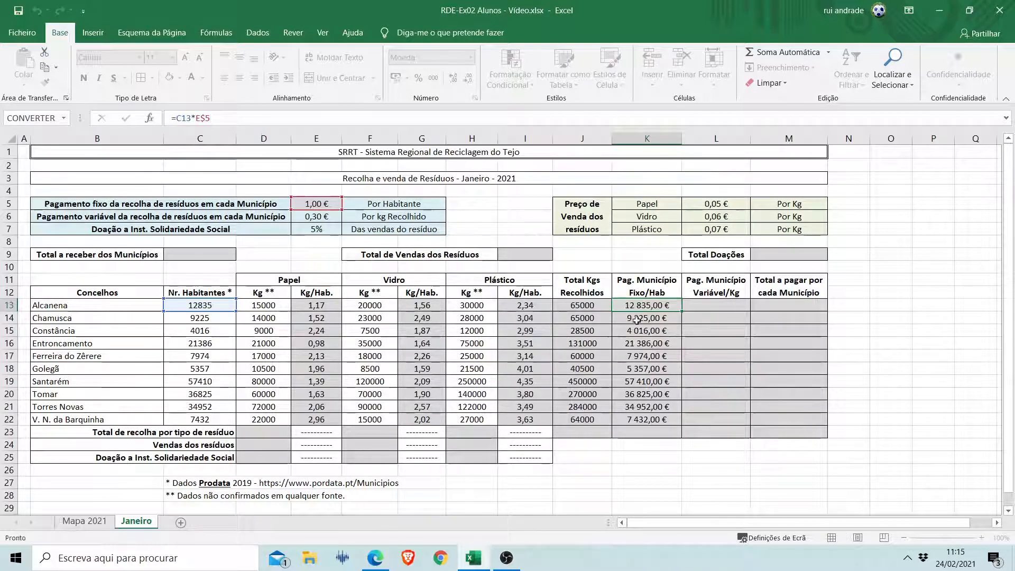
Calculate Alcanena's variable payment per kilogram in L13 with the formula =J13*E$6 and fill it down to L22.
{"action": "left_click", "coordinate": [718, 311]}
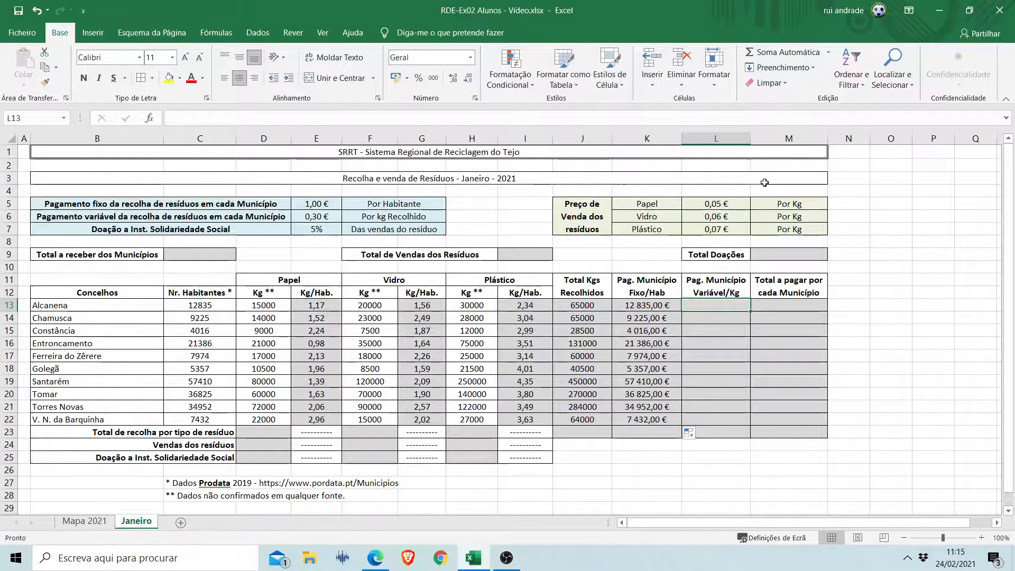
{"action": "left_click", "coordinate": [590, 307]}
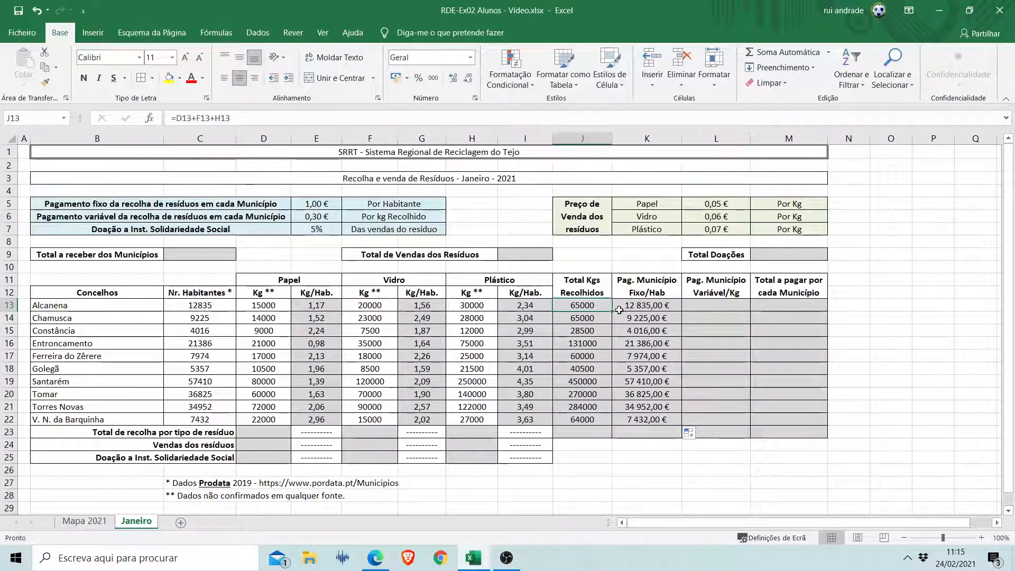
{"action": "left_click", "coordinate": [725, 308]}
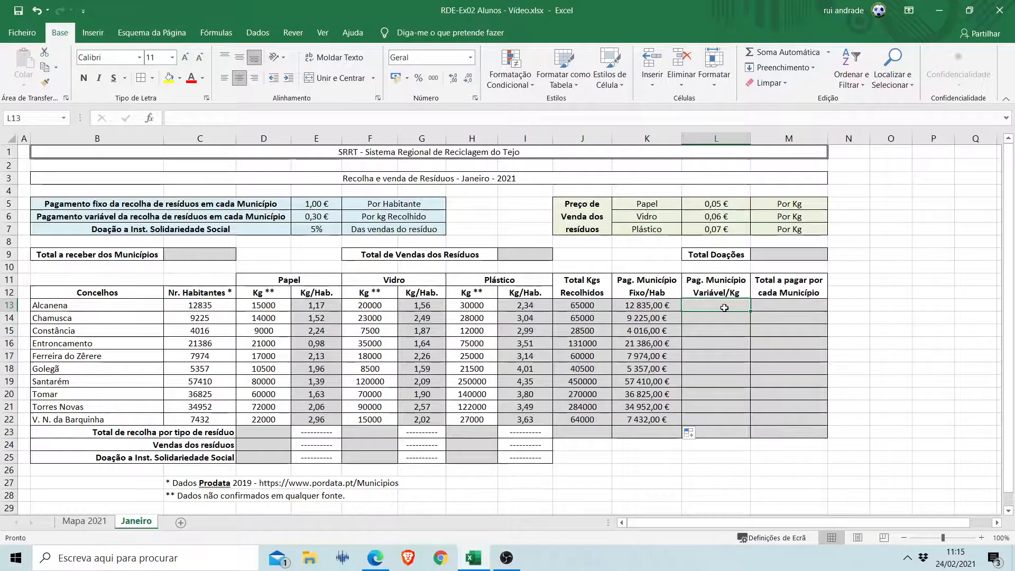
{"action": "type", "text": "="}
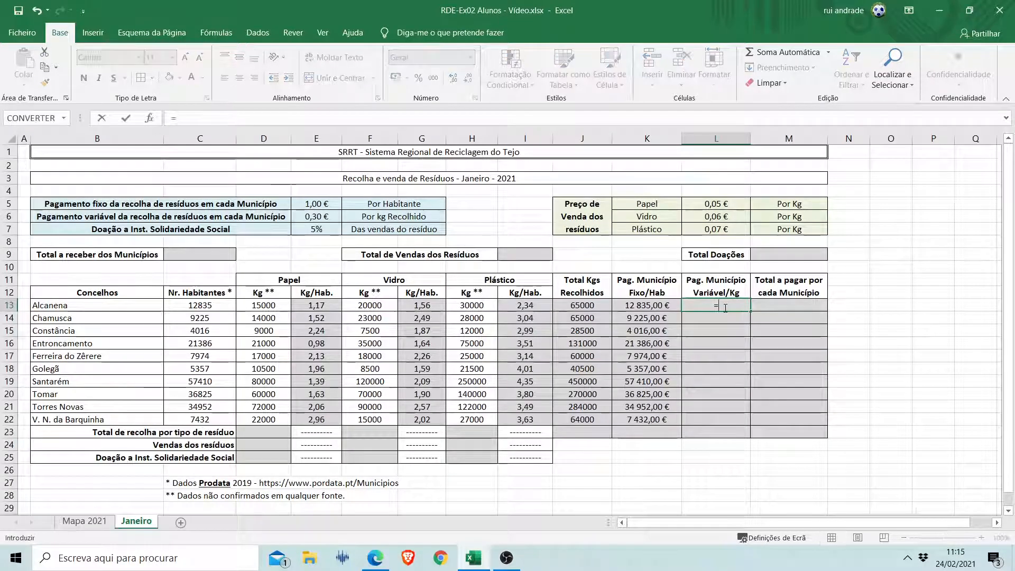
{"action": "left_click", "coordinate": [592, 311]}
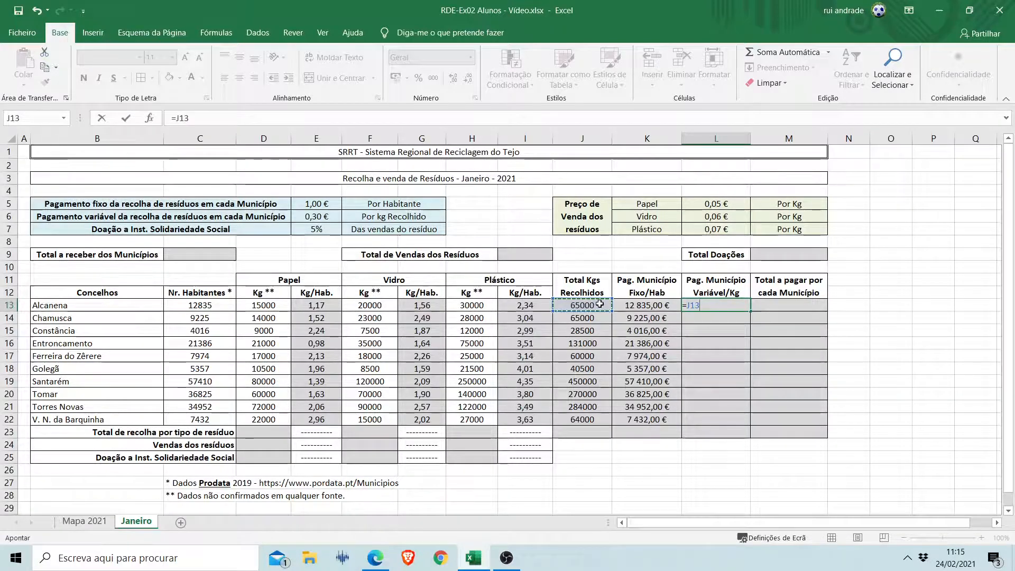
{"action": "type", "text": "*"}
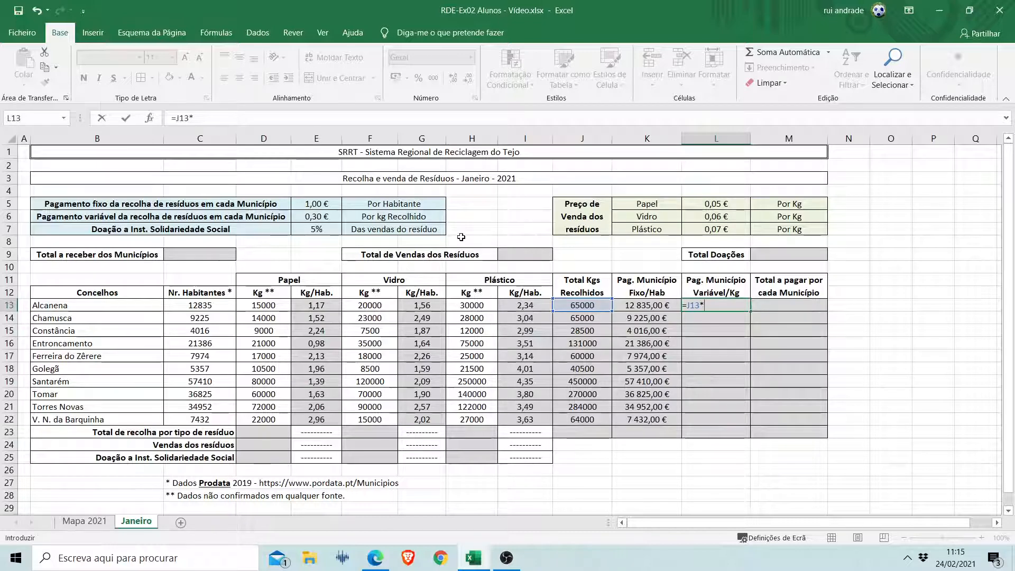
{"action": "left_click", "coordinate": [315, 216]}
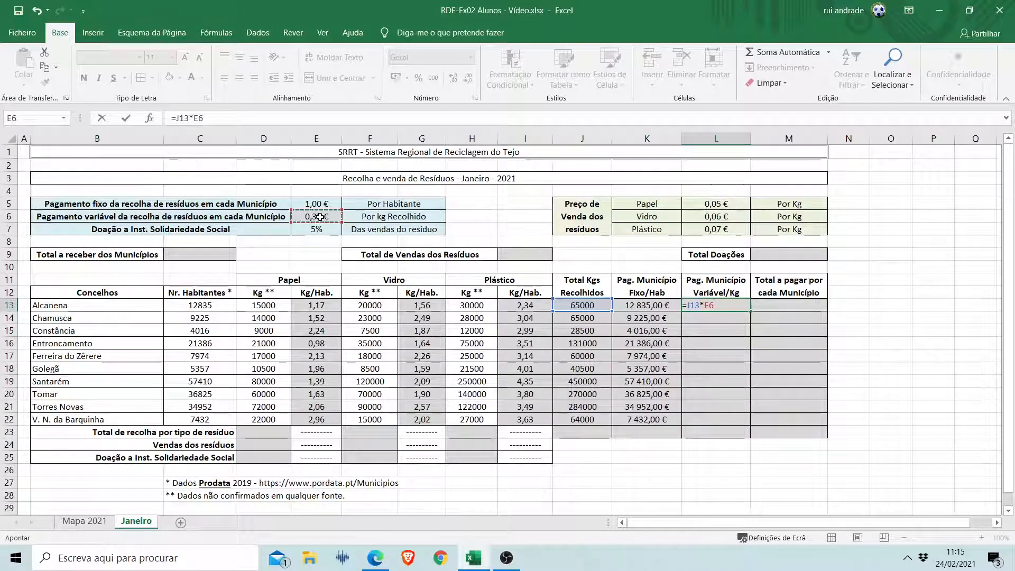
{"action": "left_click", "coordinate": [193, 117]}
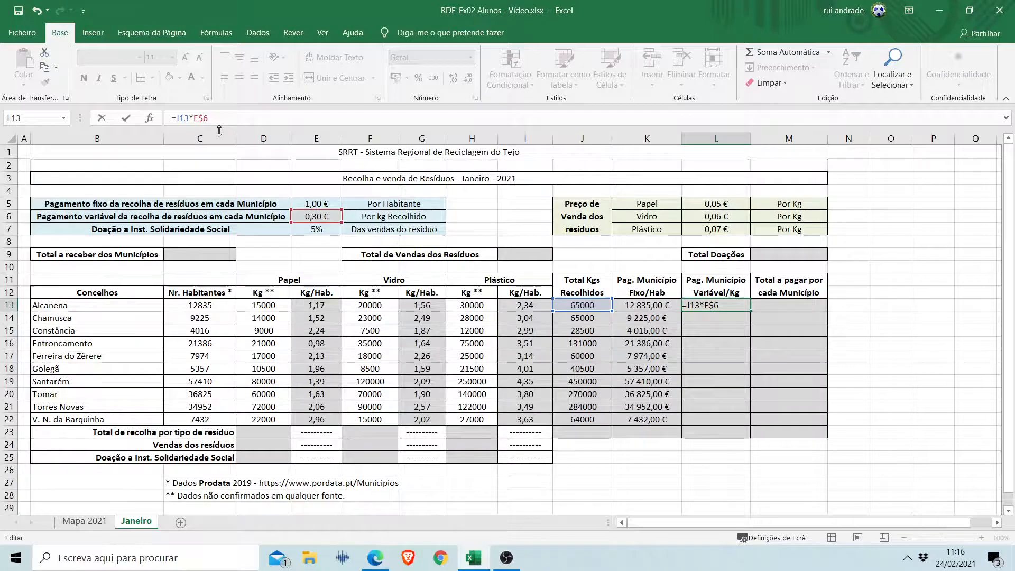
{"action": "key", "text": "ctrl+Return"}
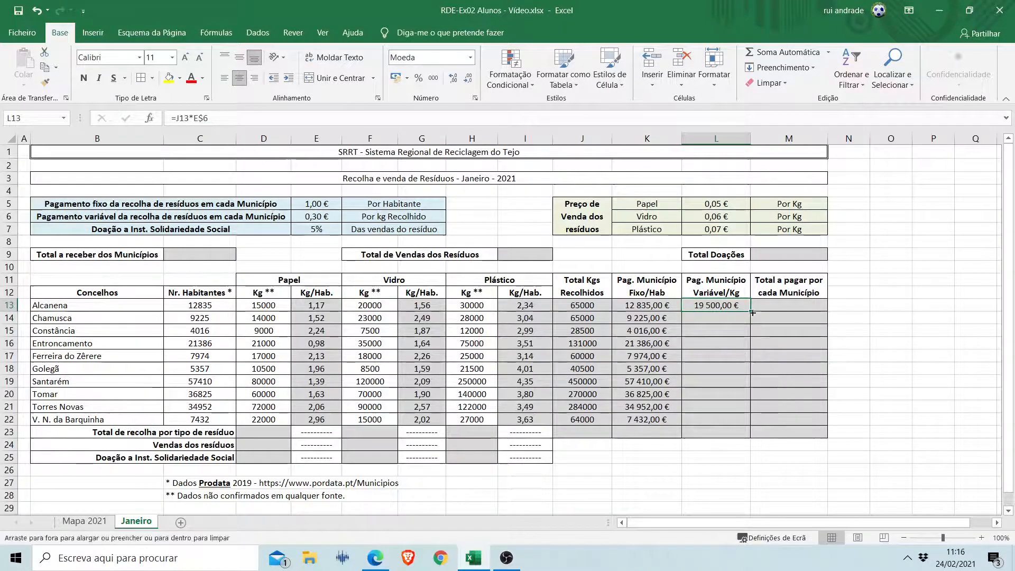
{"action": "left_click_drag", "start_coordinate": [752, 313], "coordinate": [751, 424]}
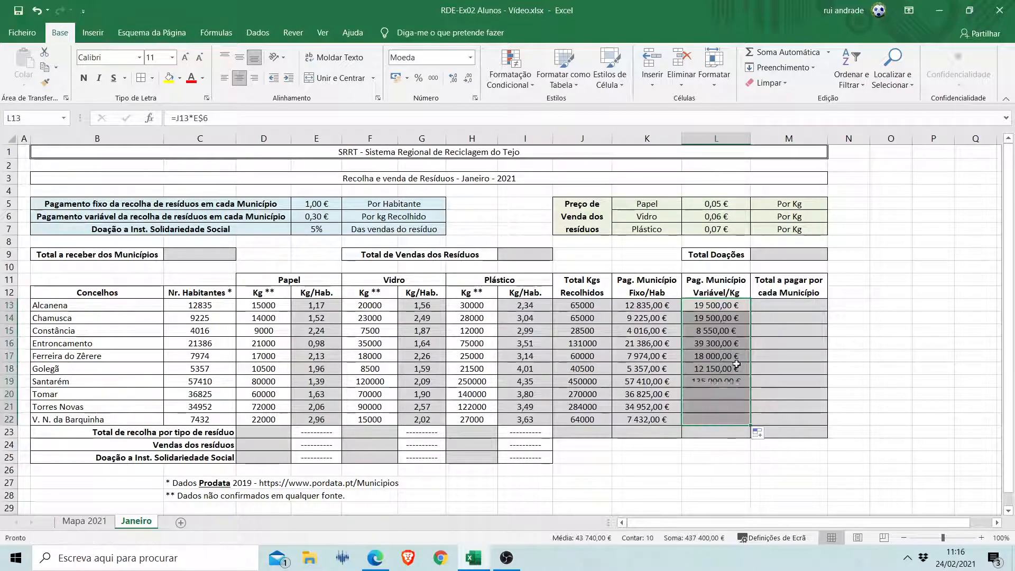
Inspect the cell references in the variable payment formulas of L13, L14 and L19.
{"action": "left_click", "coordinate": [721, 308]}
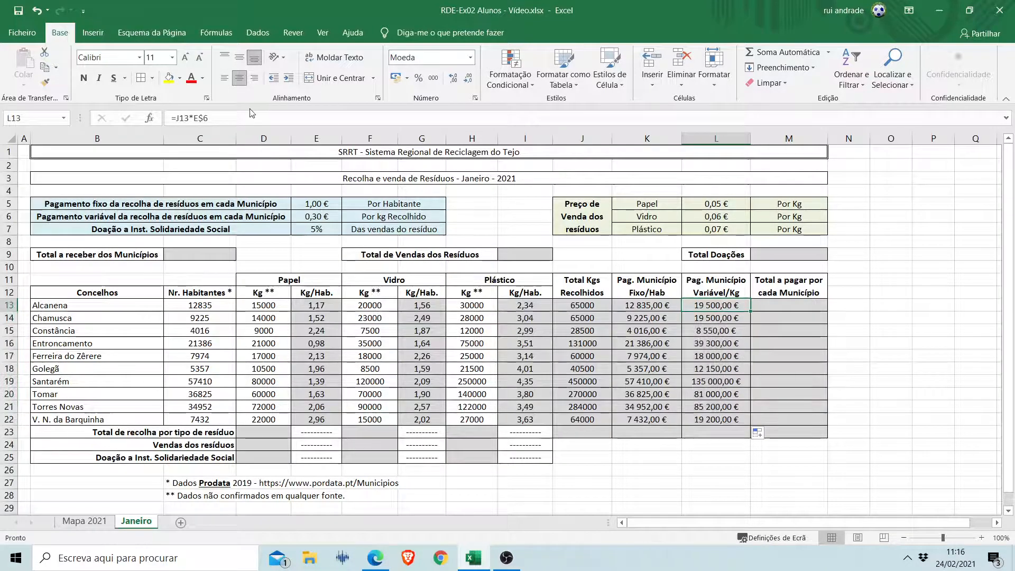
{"action": "left_click", "coordinate": [212, 114]}
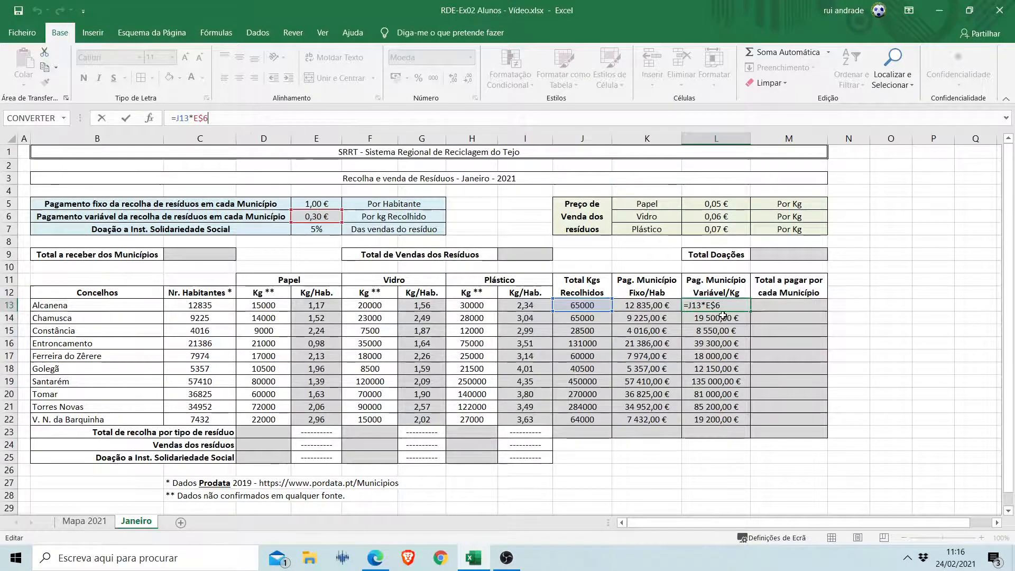
{"action": "key", "text": "Return"}
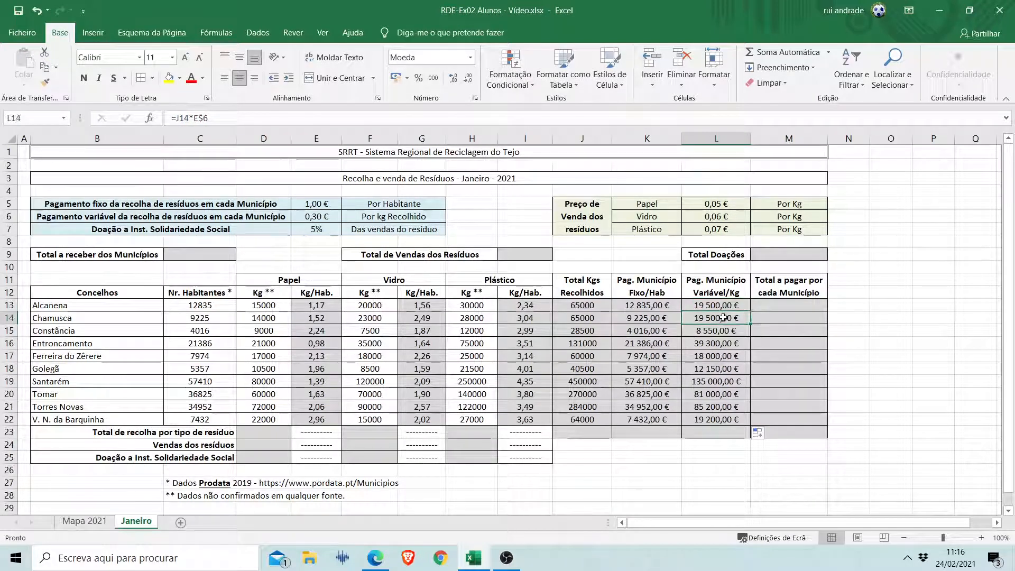
{"action": "left_click", "coordinate": [228, 118]}
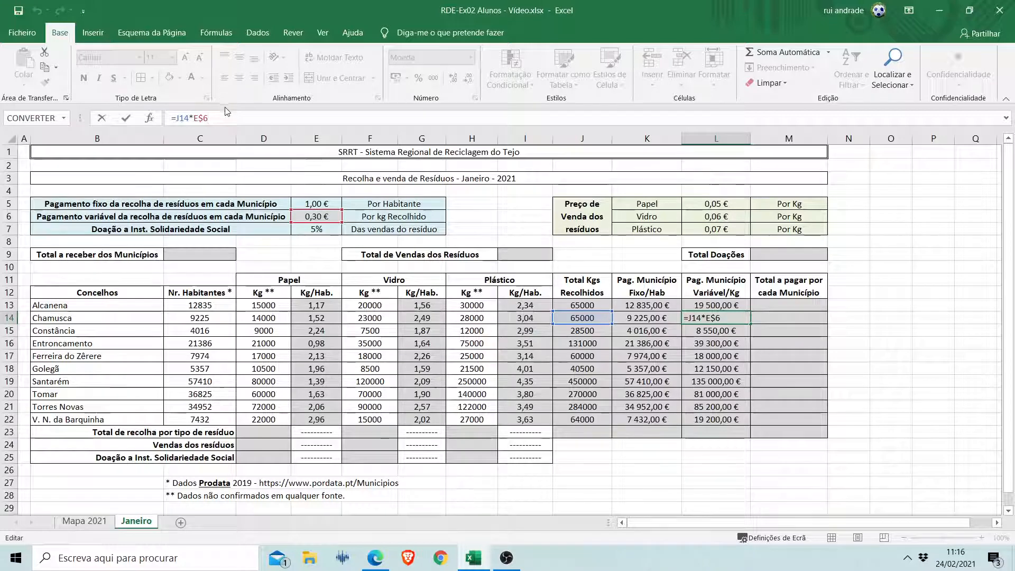
{"action": "key", "text": "Escape"}
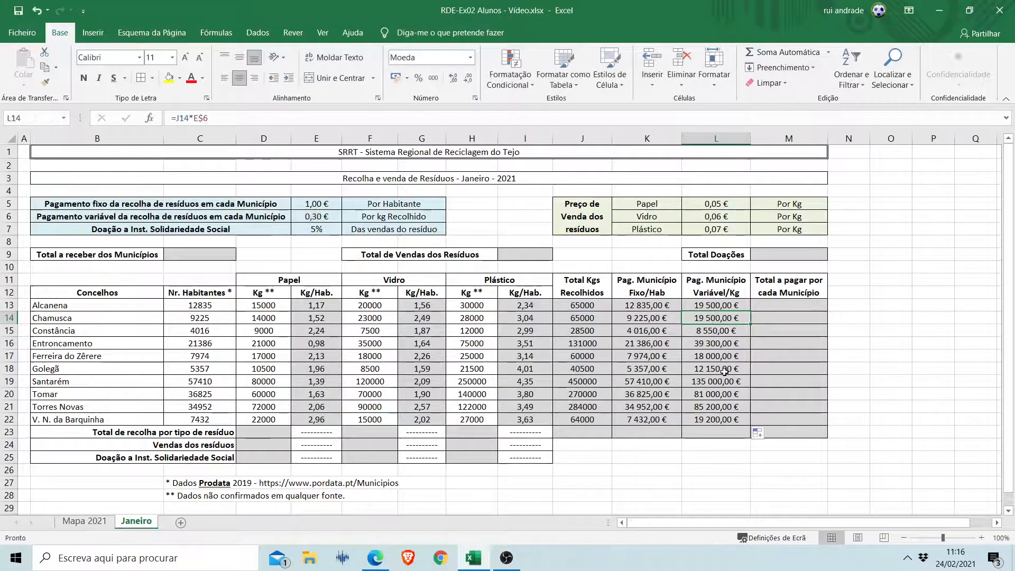
{"action": "left_click", "coordinate": [719, 382]}
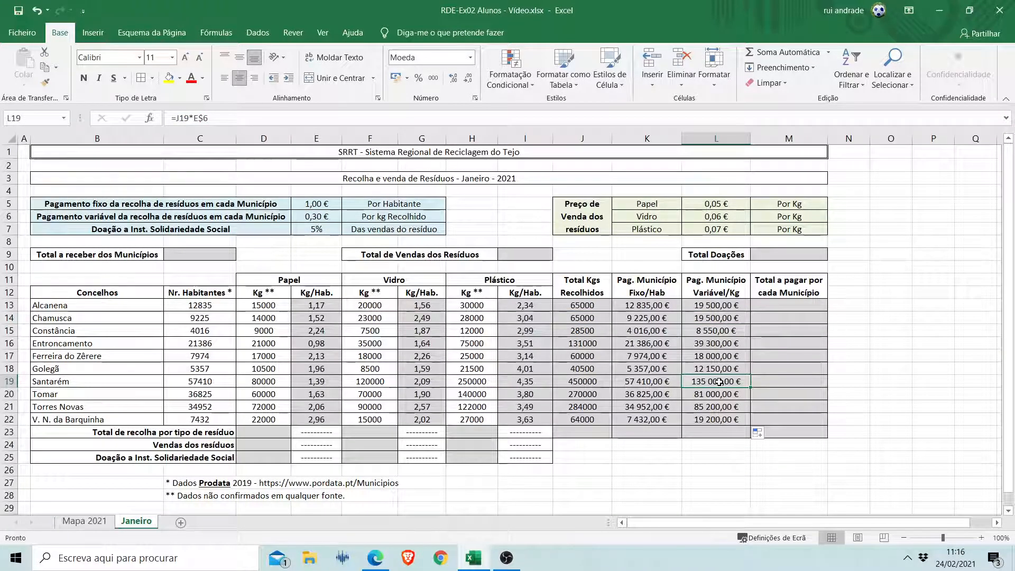
{"action": "left_click", "coordinate": [237, 119]}
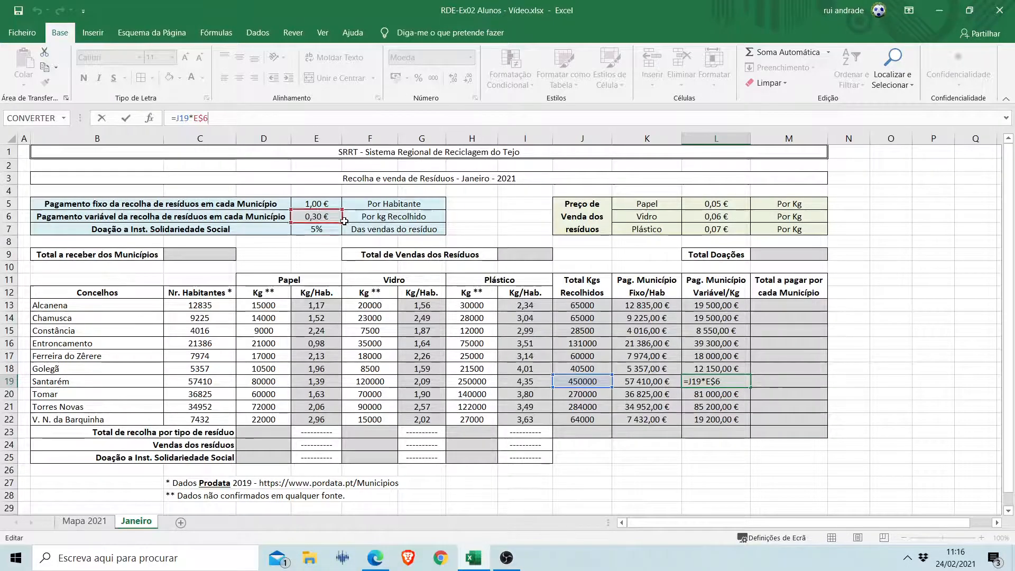
{"action": "key", "text": "ctrl+Return"}
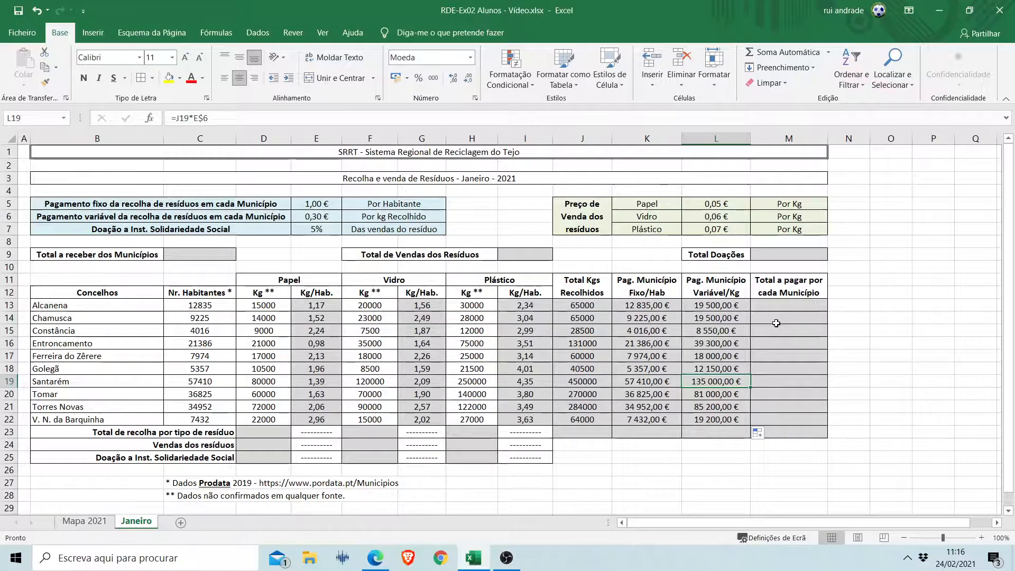
{"action": "left_click", "coordinate": [726, 306]}
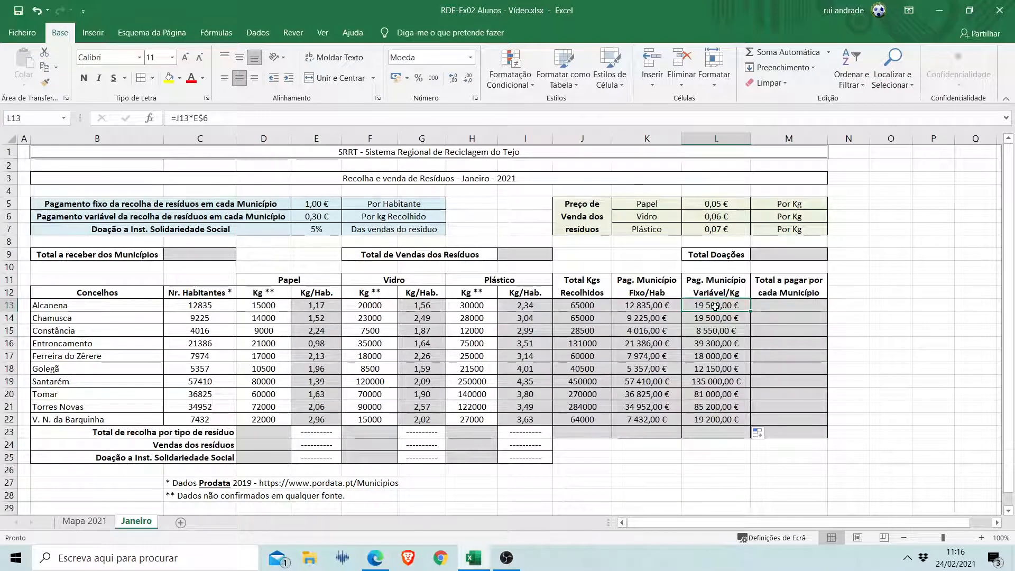
Calculate Alcanena's total payment in M13 with the formula =K13+L13 and fill it down to M22.
{"action": "left_click", "coordinate": [785, 310]}
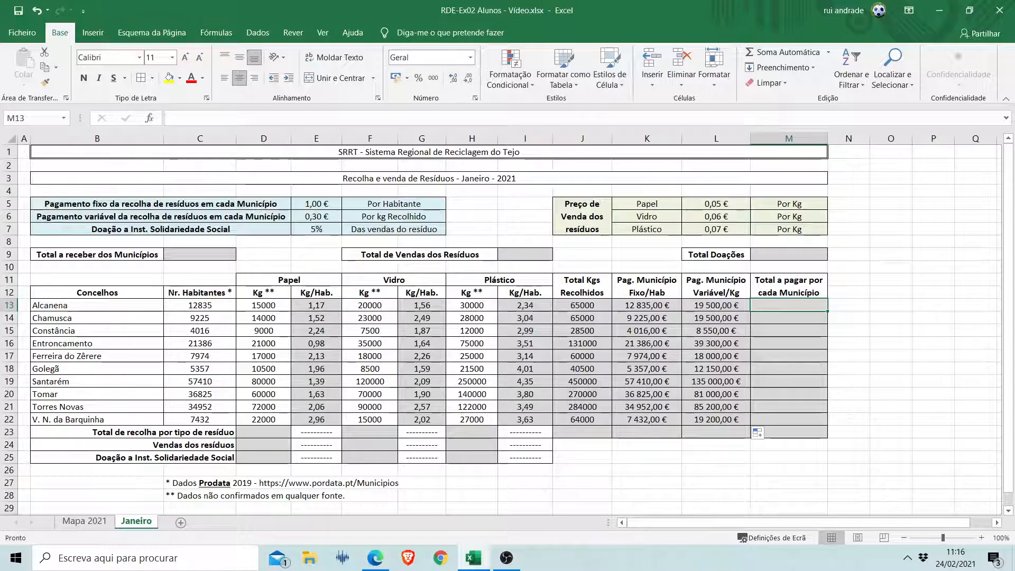
{"action": "key", "text": "alt+Tab"}
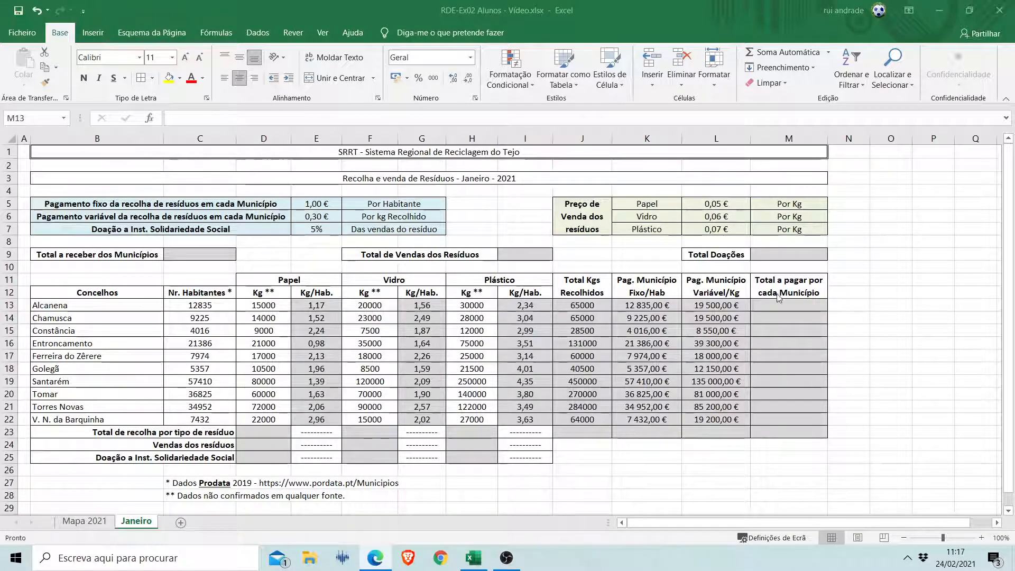
{"action": "left_click", "coordinate": [781, 311]}
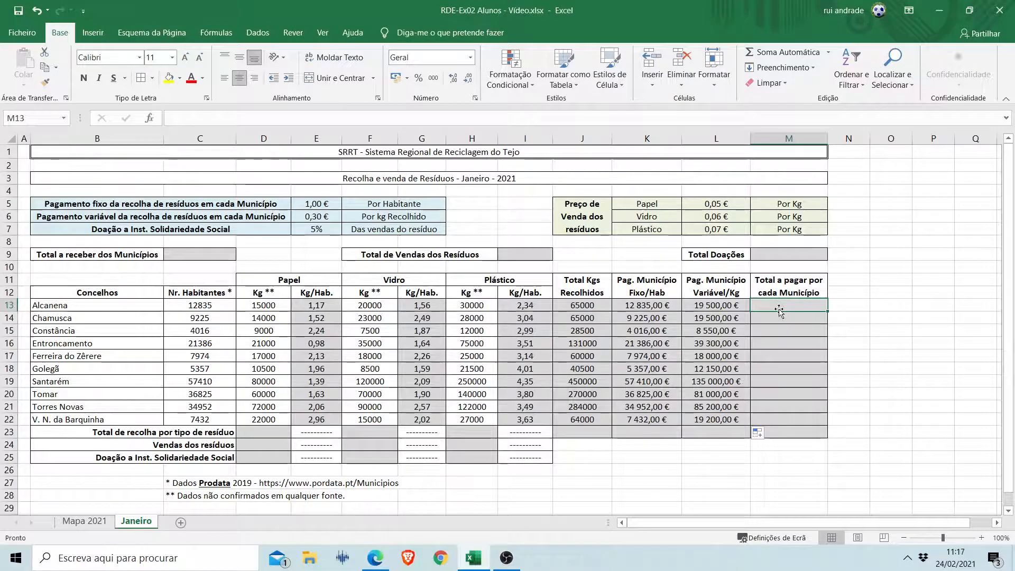
{"action": "type", "text": "="}
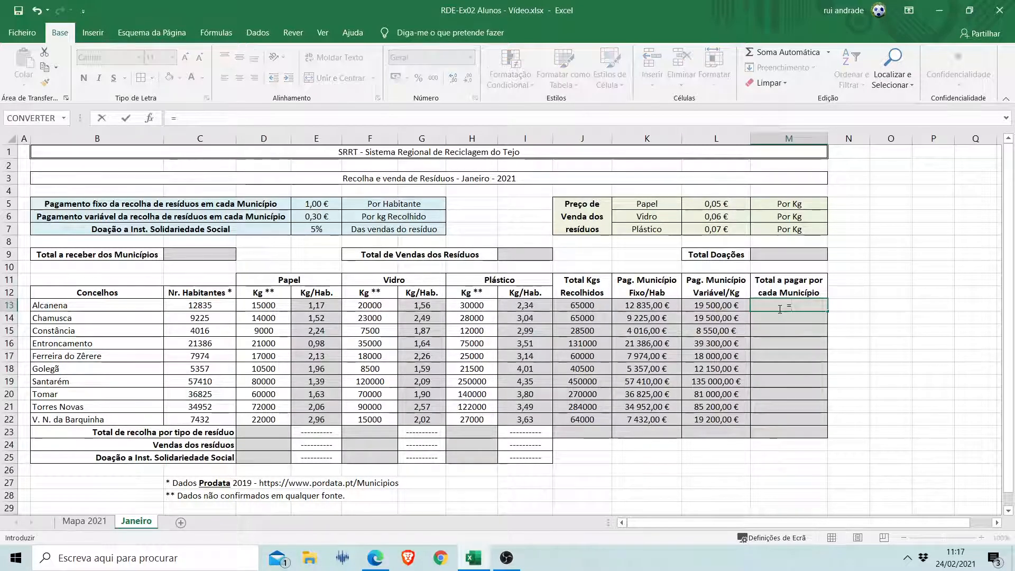
{"action": "left_click", "coordinate": [660, 305]}
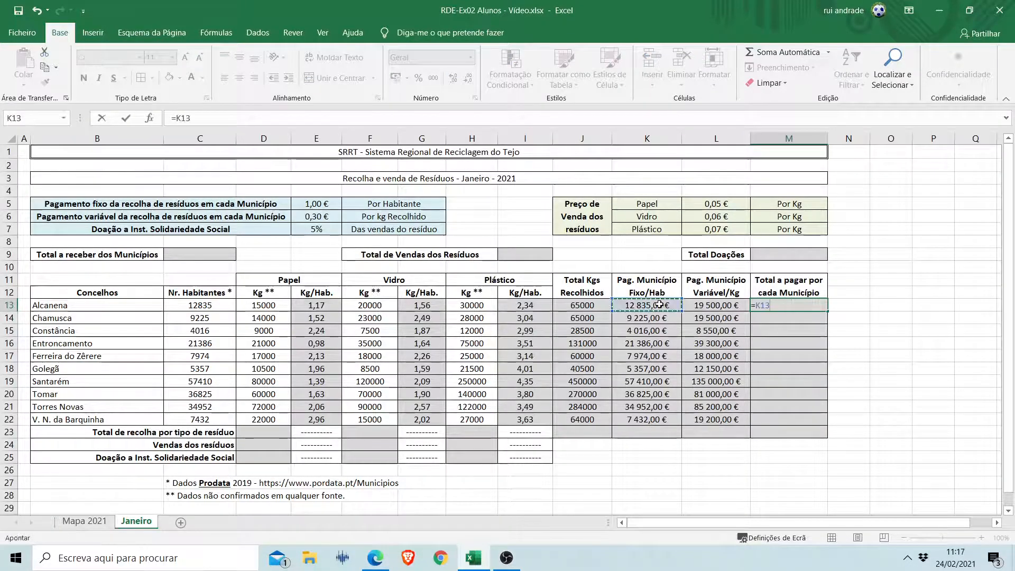
{"action": "type", "text": "+"}
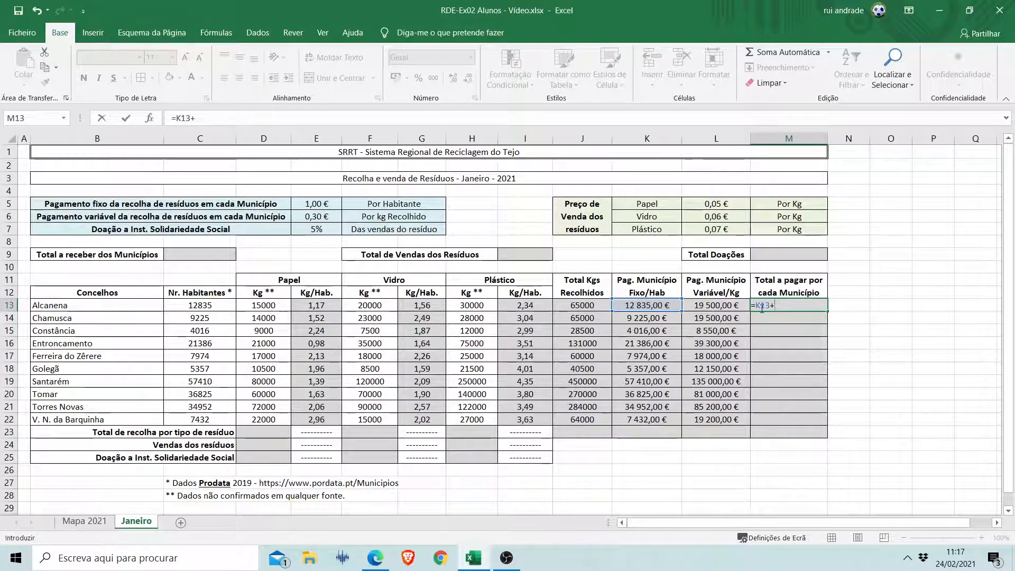
{"action": "left_click", "coordinate": [728, 305]}
{"action": "key", "text": "Return"}
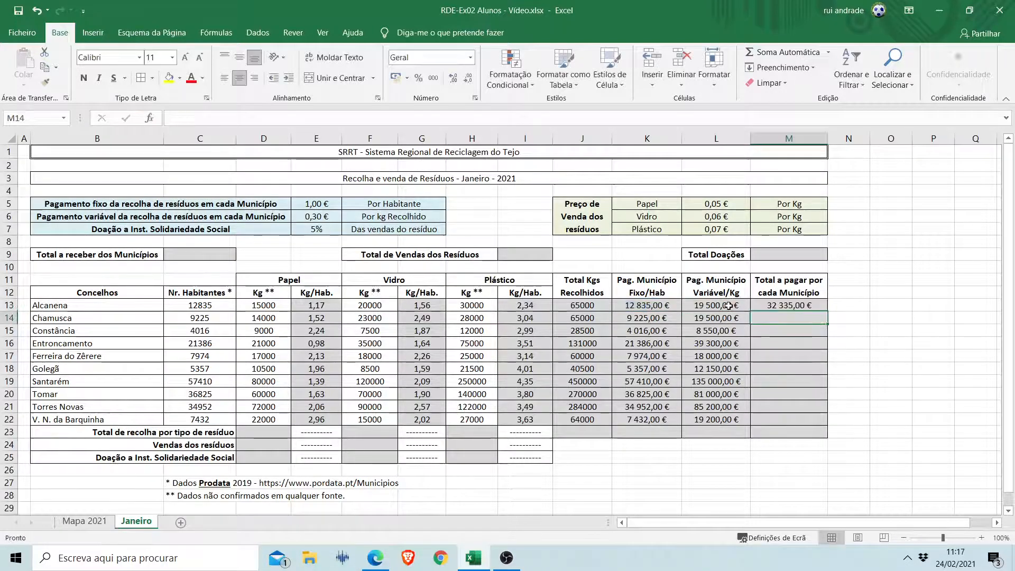
{"action": "left_click", "coordinate": [812, 303]}
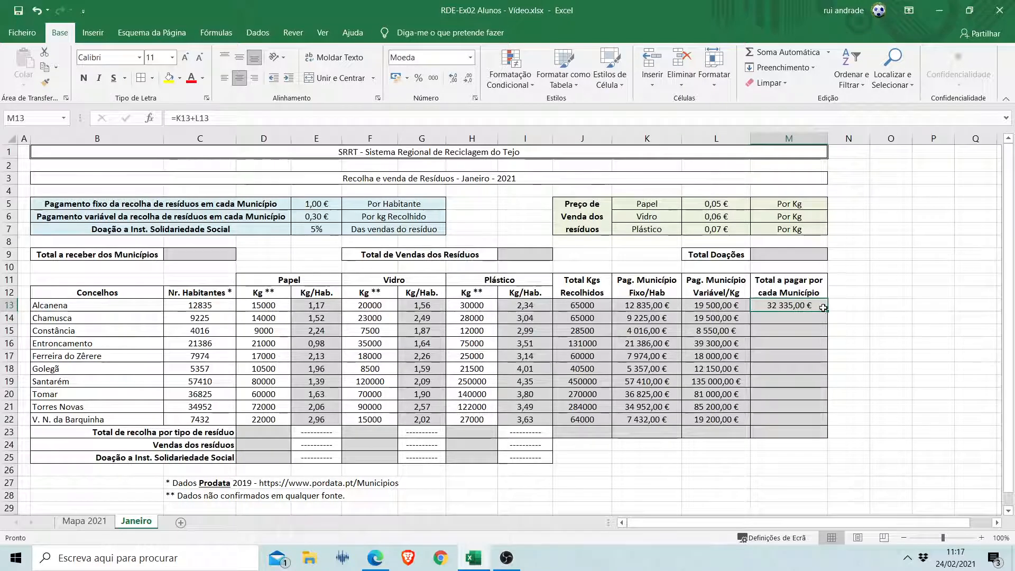
{"action": "left_click_drag", "start_coordinate": [827, 311], "coordinate": [817, 422]}
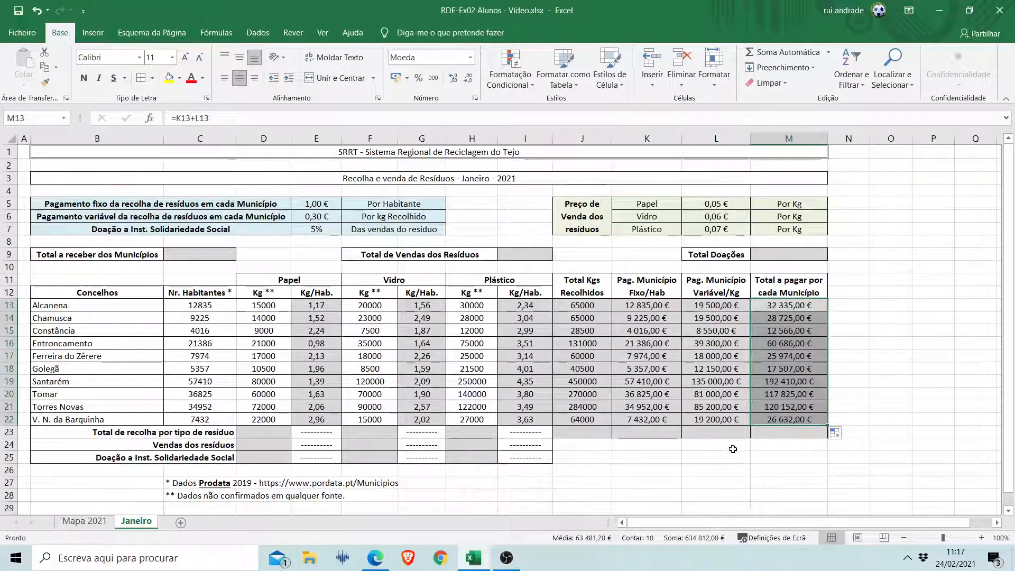
Inspect the formulas behind Alcanena's total, fixed and variable payments in M13, K13 and L13.
{"action": "left_click", "coordinate": [777, 312]}
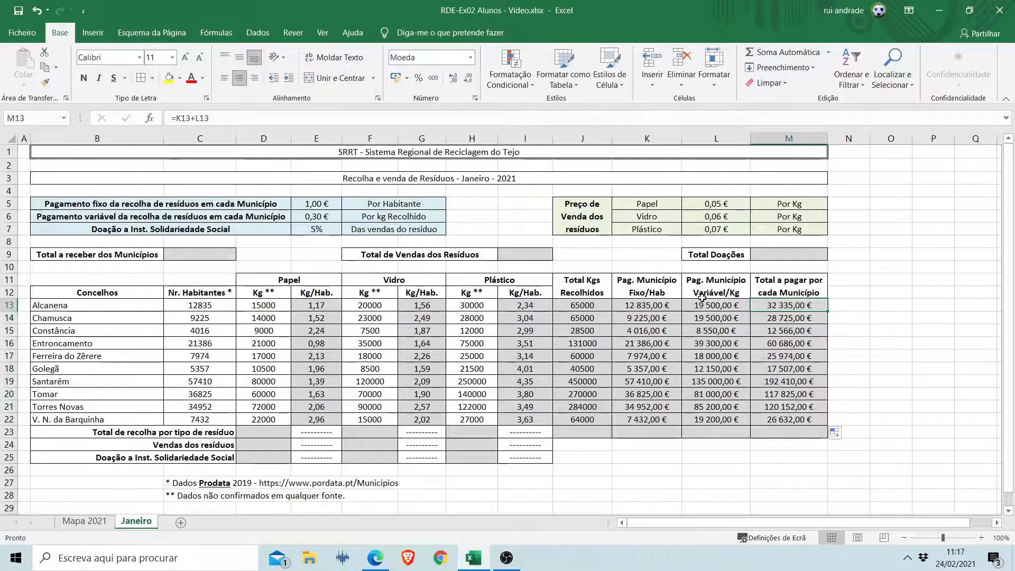
{"action": "left_click", "coordinate": [680, 306]}
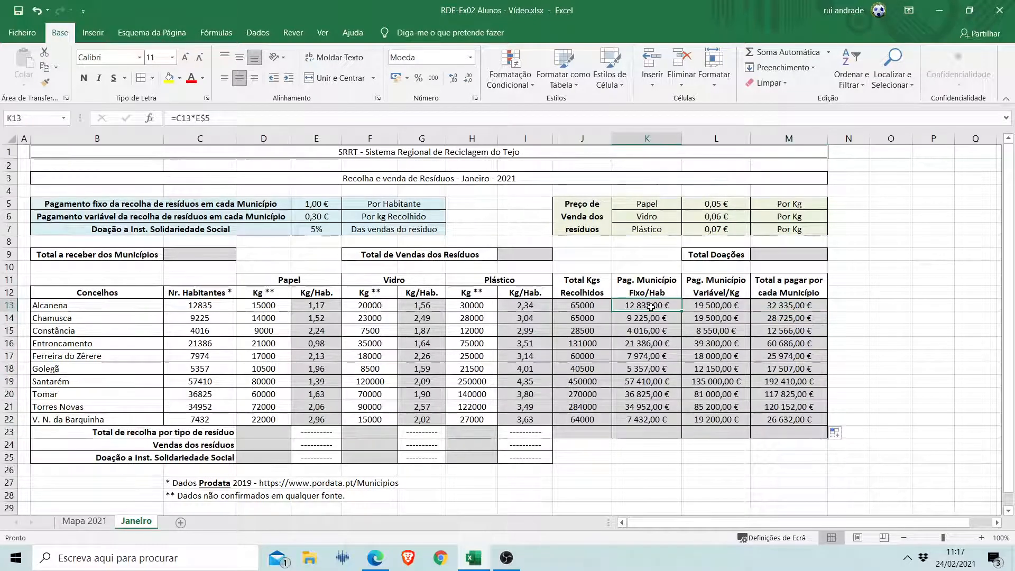
{"action": "left_click", "coordinate": [709, 305]}
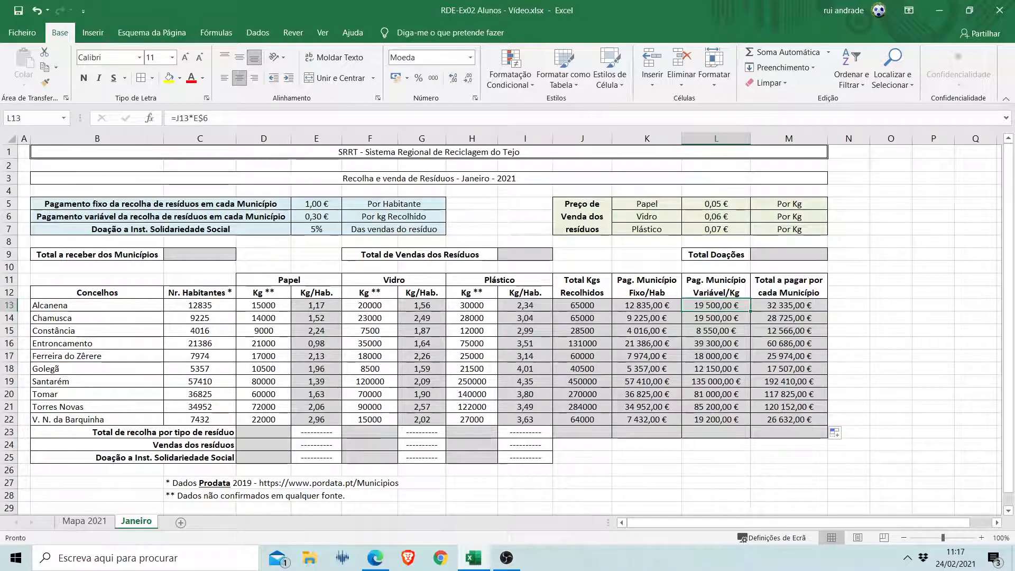
{"action": "key", "text": "alt+Tab"}
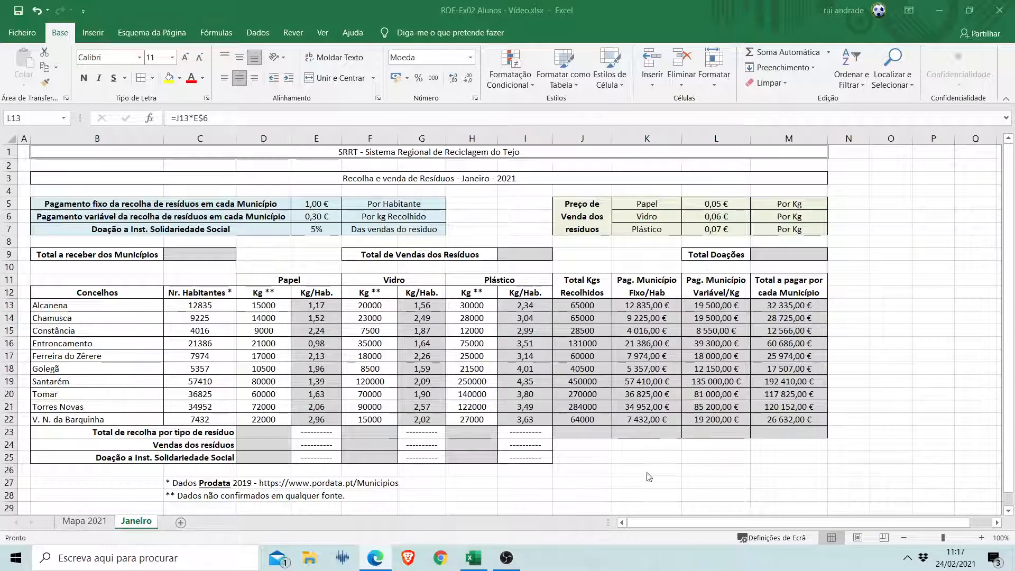
{"action": "key", "text": "alt+Tab"}
{"action": "key", "text": "F2"}
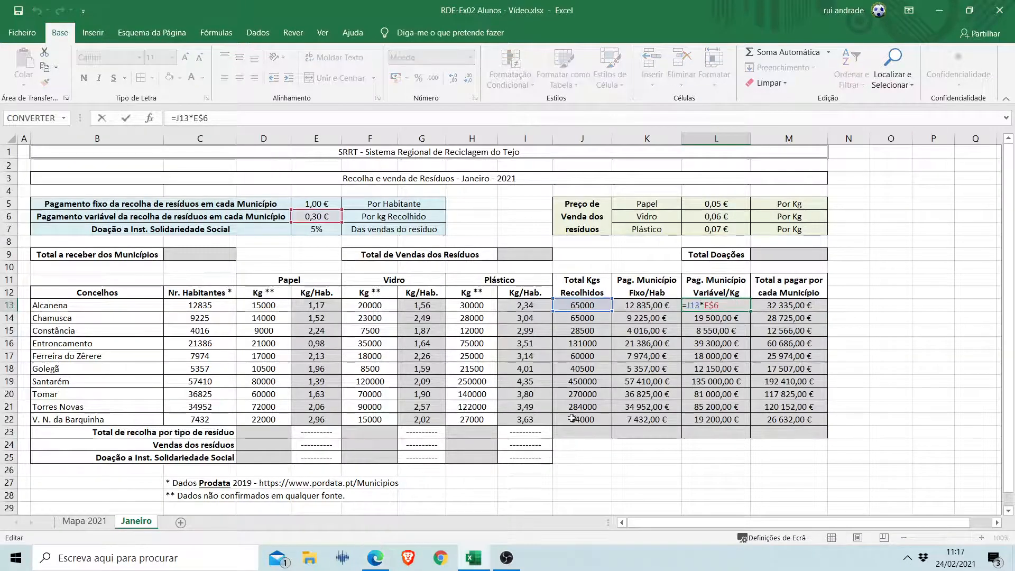
{"action": "left_click", "coordinate": [575, 431]}
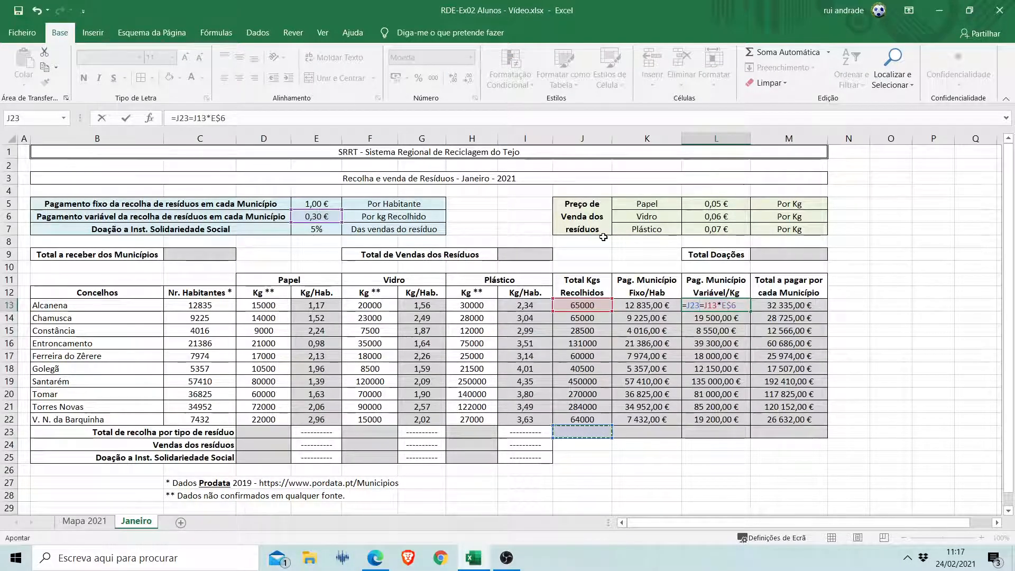
{"action": "key", "text": "Escape"}
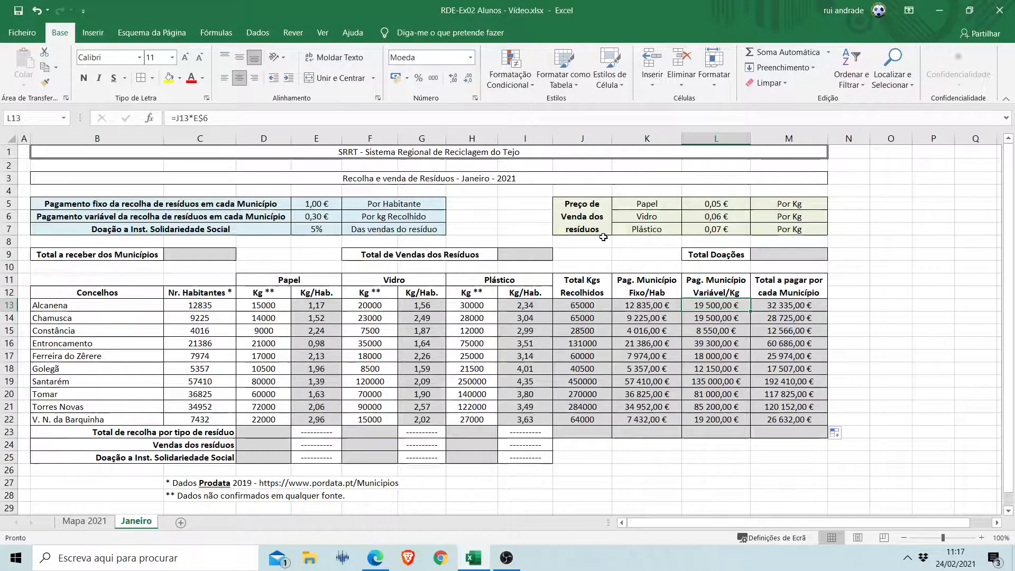
Total the collected kilograms in J23 with the automatic sum =SOMA(J13:J22).
{"action": "left_click", "coordinate": [582, 433]}
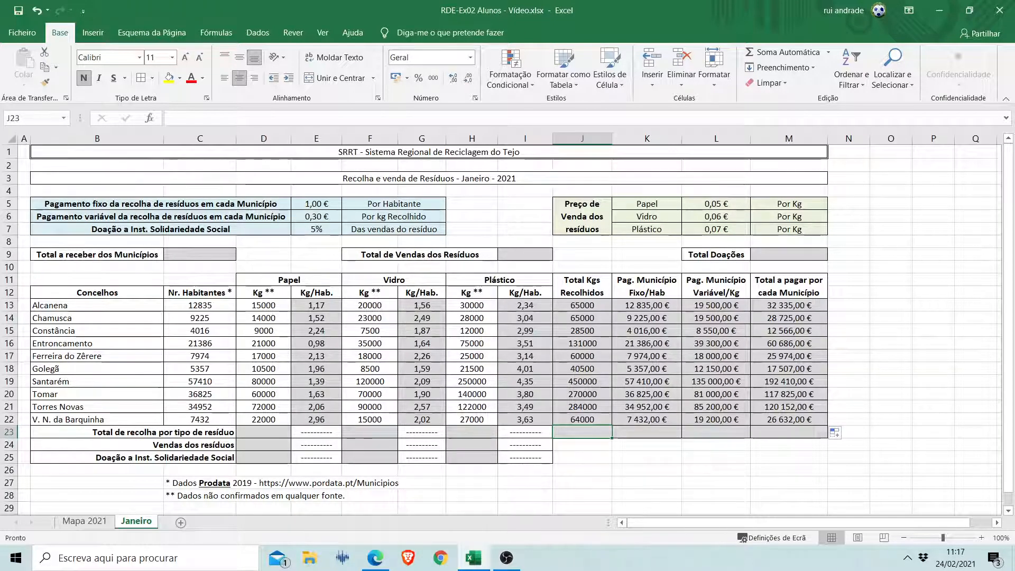
{"action": "left_click", "coordinate": [788, 53]}
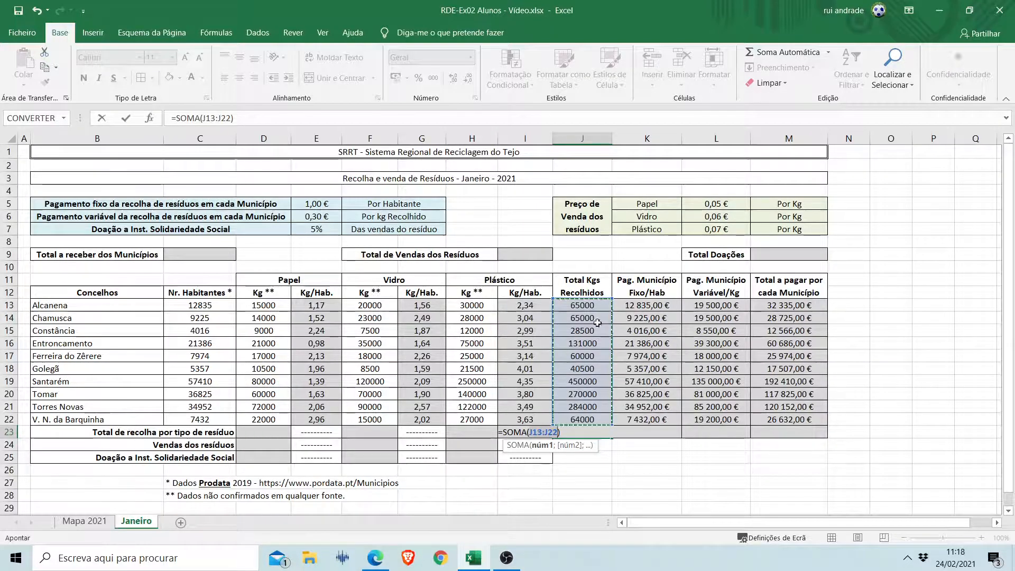
{"action": "left_click_drag", "start_coordinate": [648, 318], "coordinate": [785, 382]}
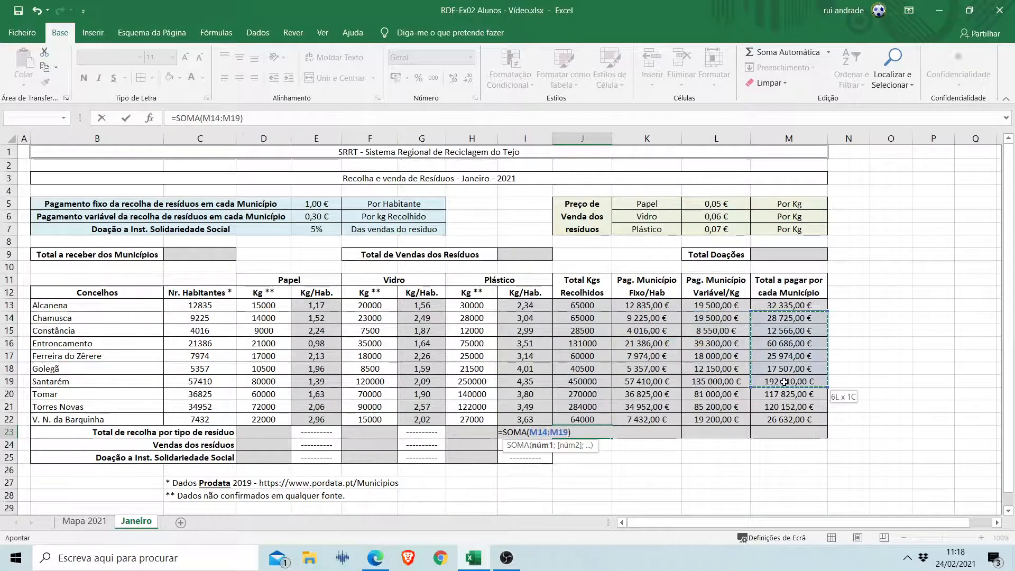
{"action": "left_click", "coordinate": [595, 311]}
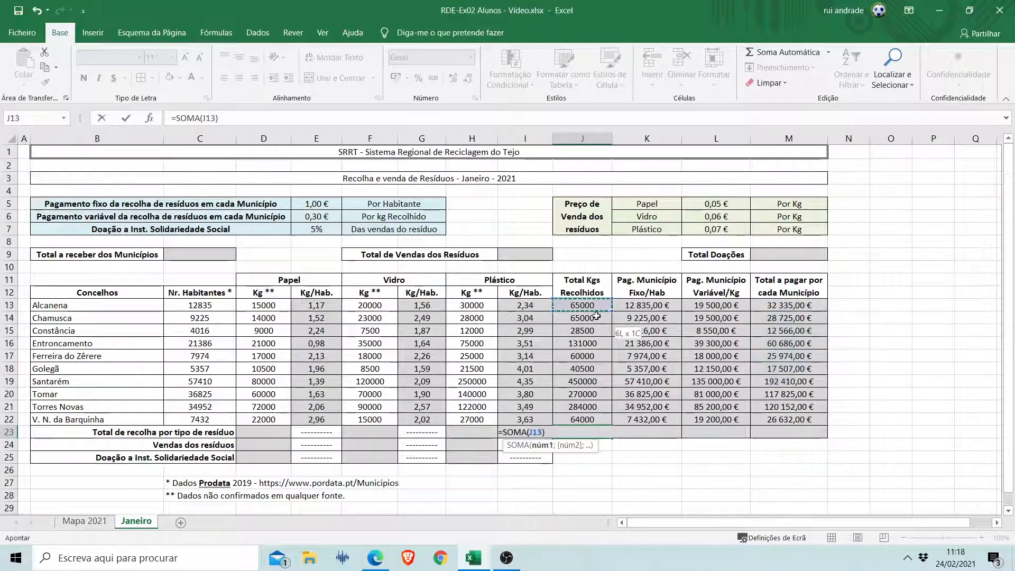
{"action": "left_click_drag", "start_coordinate": [597, 369], "coordinate": [600, 415]}
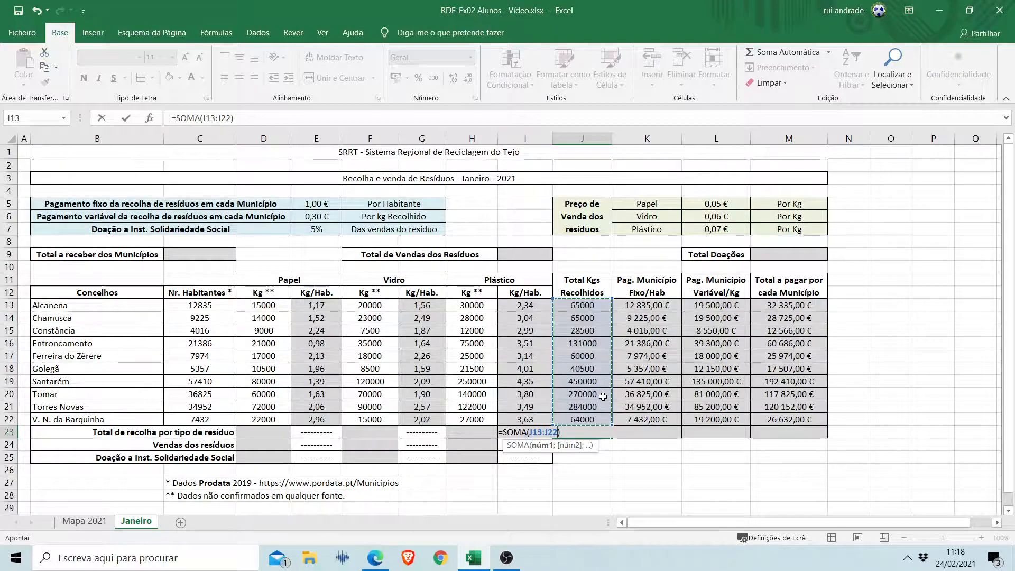
{"action": "key", "text": "Return"}
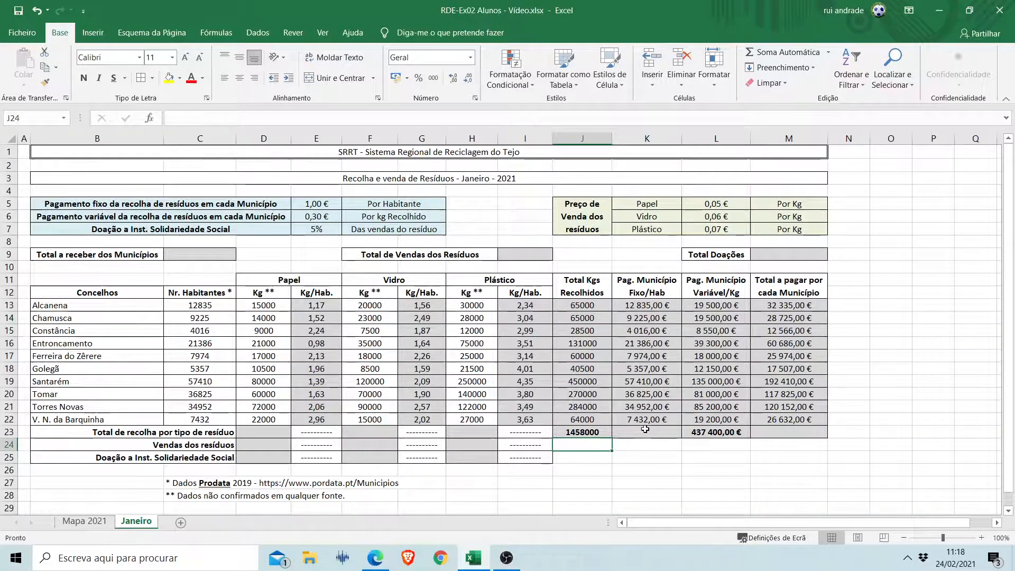
Clear the formula from L23 and fill the J23 sum formula across to M23.
{"action": "left_click", "coordinate": [730, 432]}
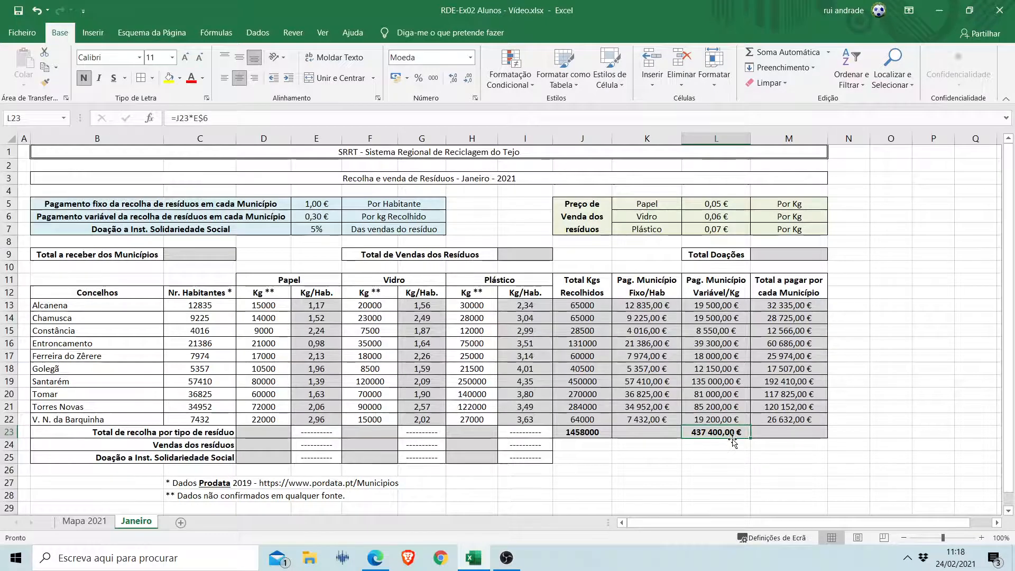
{"action": "key", "text": "Delete"}
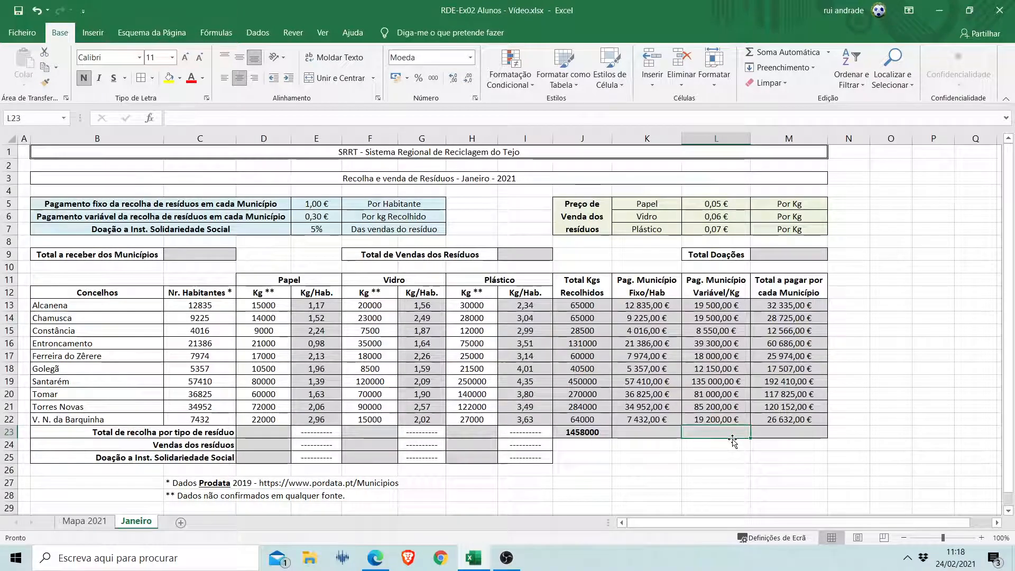
{"action": "left_click", "coordinate": [644, 432]}
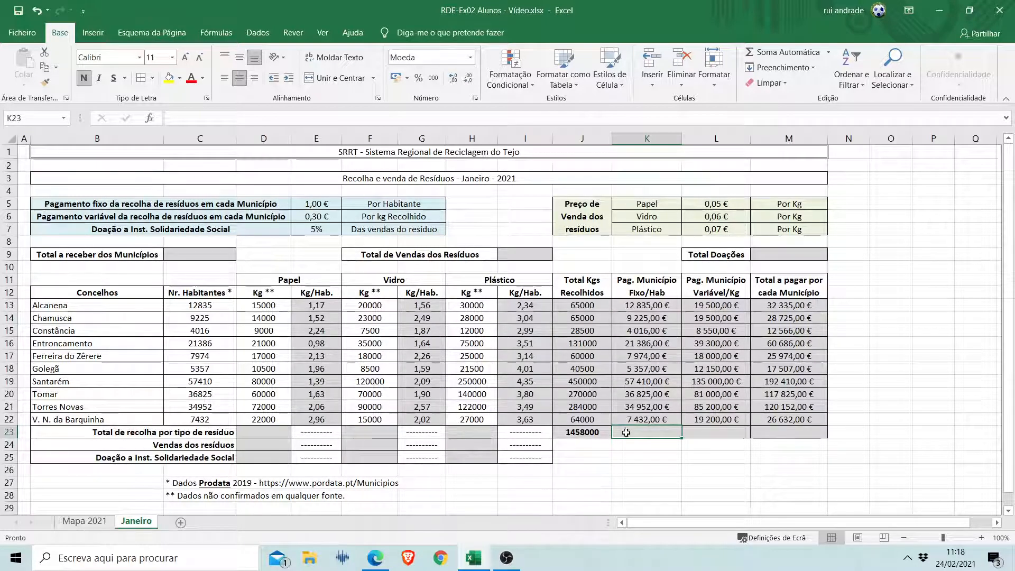
{"action": "left_click", "coordinate": [584, 434]}
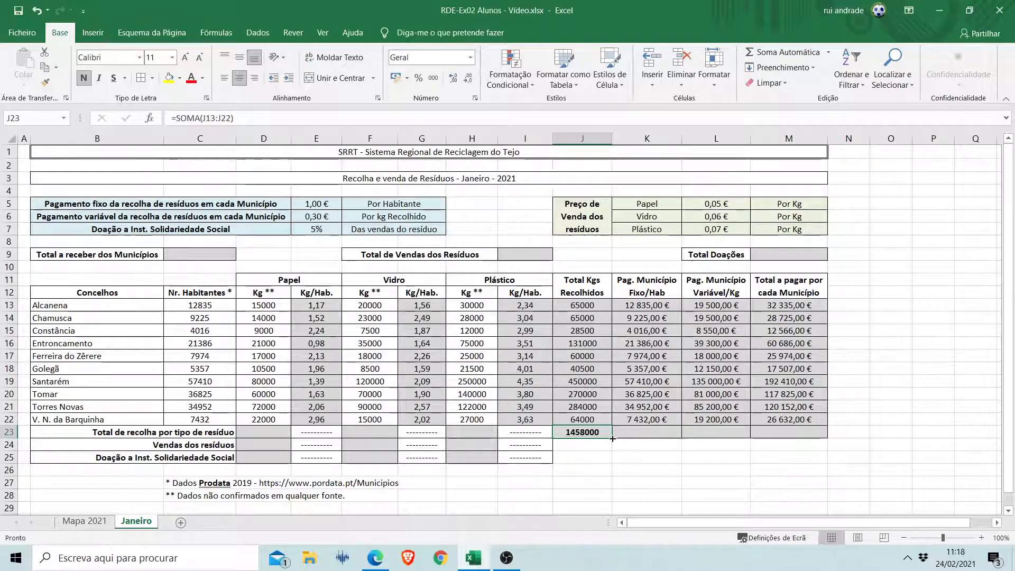
{"action": "left_click_drag", "start_coordinate": [612, 438], "coordinate": [807, 437]}
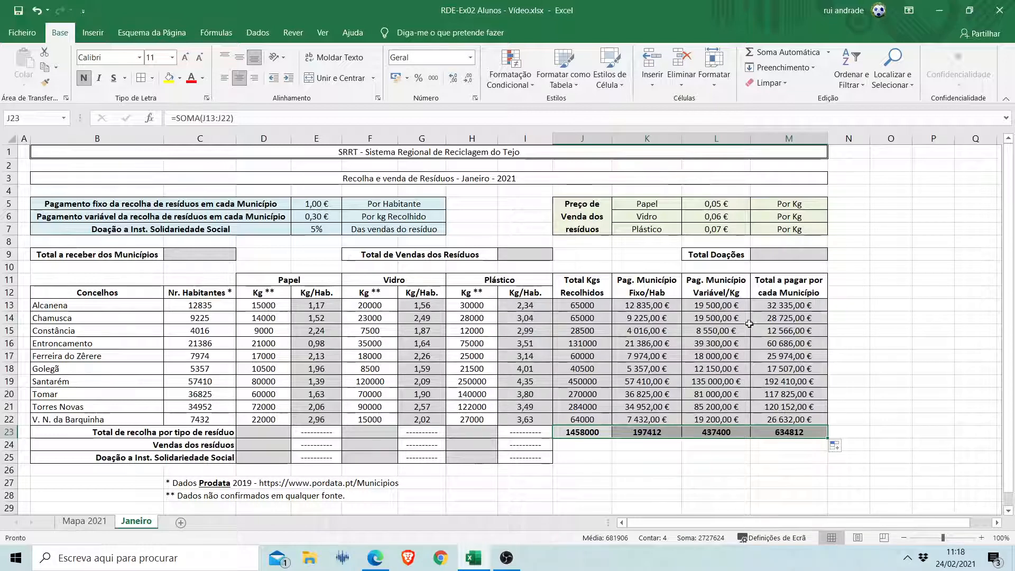
Format the payment totals in K23:M23 as currency (Moeda).
{"action": "left_click", "coordinate": [651, 433]}
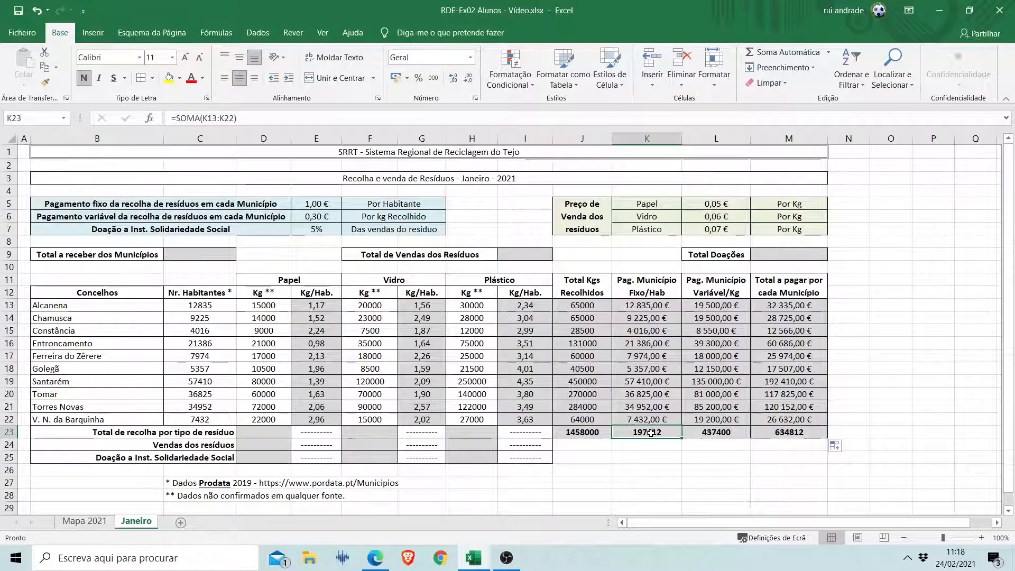
{"action": "left_click_drag", "start_coordinate": [649, 433], "coordinate": [770, 429]}
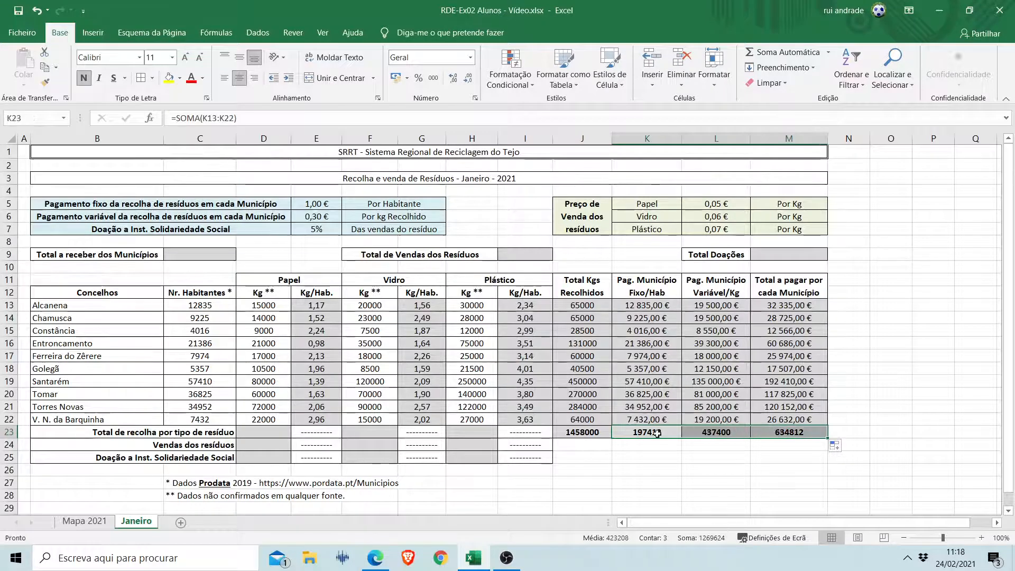
{"action": "left_click", "coordinate": [470, 58]}
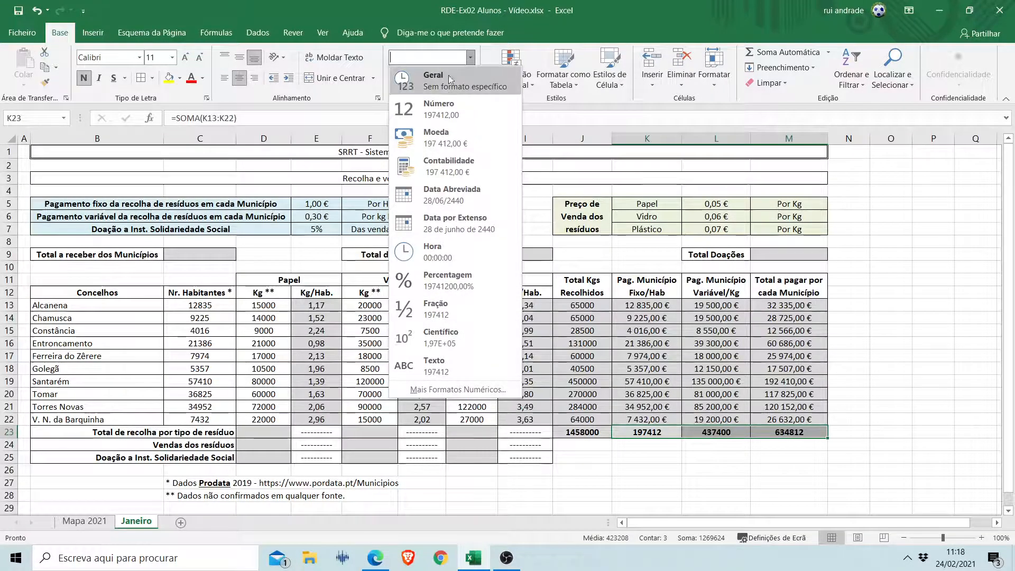
{"action": "left_click", "coordinate": [448, 130]}
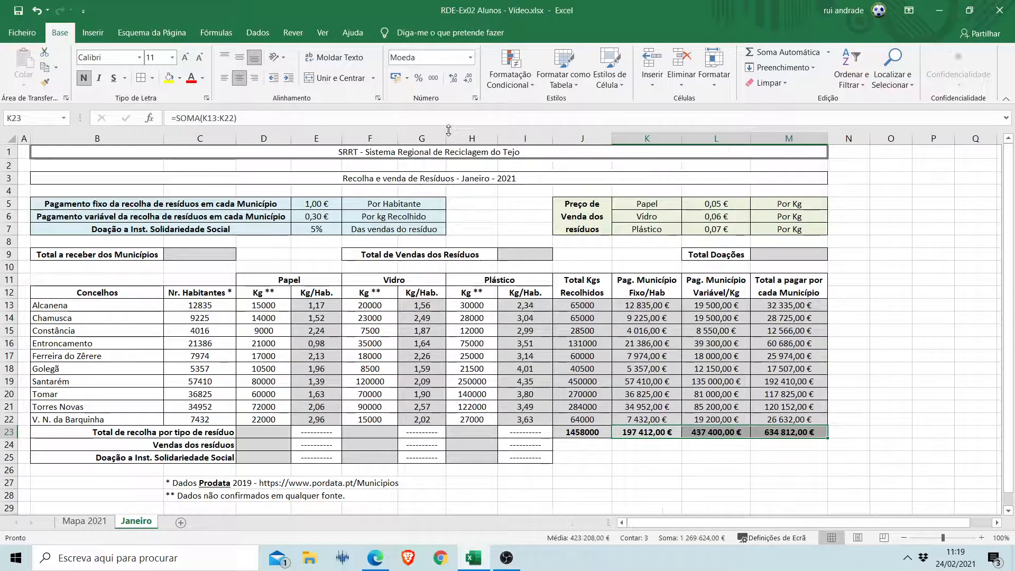
{"action": "left_click", "coordinate": [594, 433]}
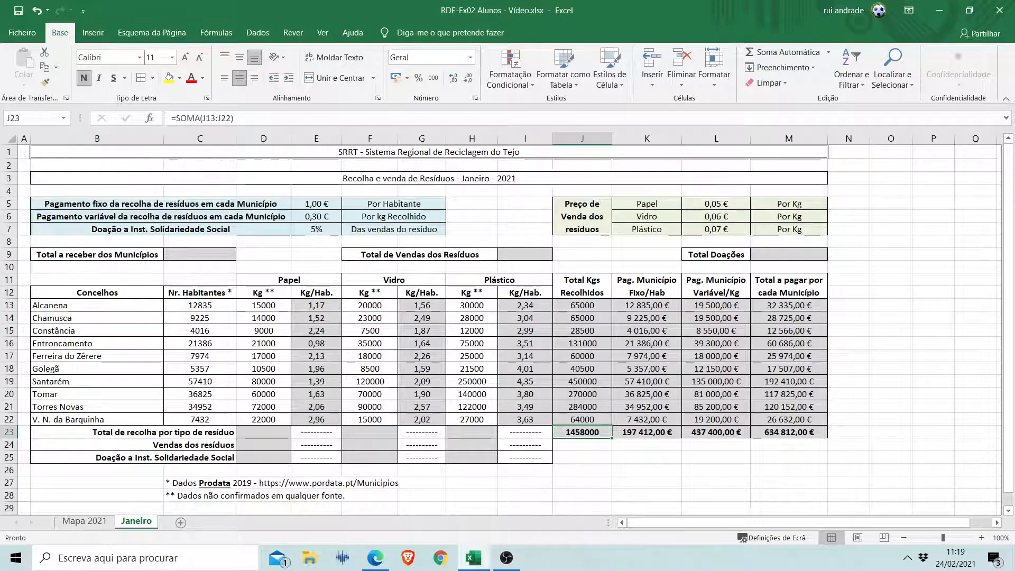
{"action": "key", "text": "alt+Tab"}
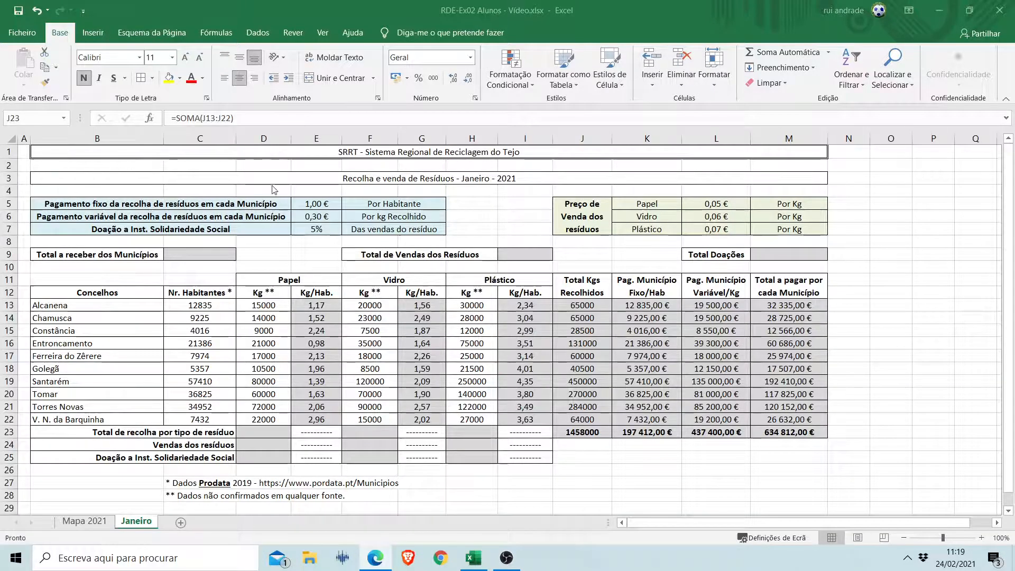
{"action": "key", "text": "alt+Tab"}
{"action": "key", "text": "F2"}
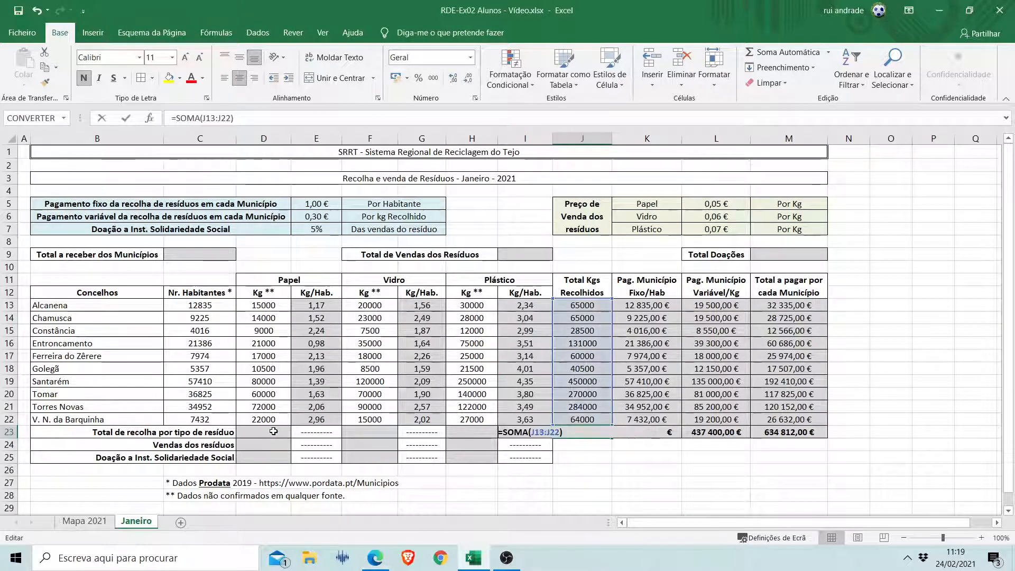
{"action": "key", "text": "Home"}
{"action": "type", "text": "="}
{"action": "left_click", "coordinate": [273, 431]}
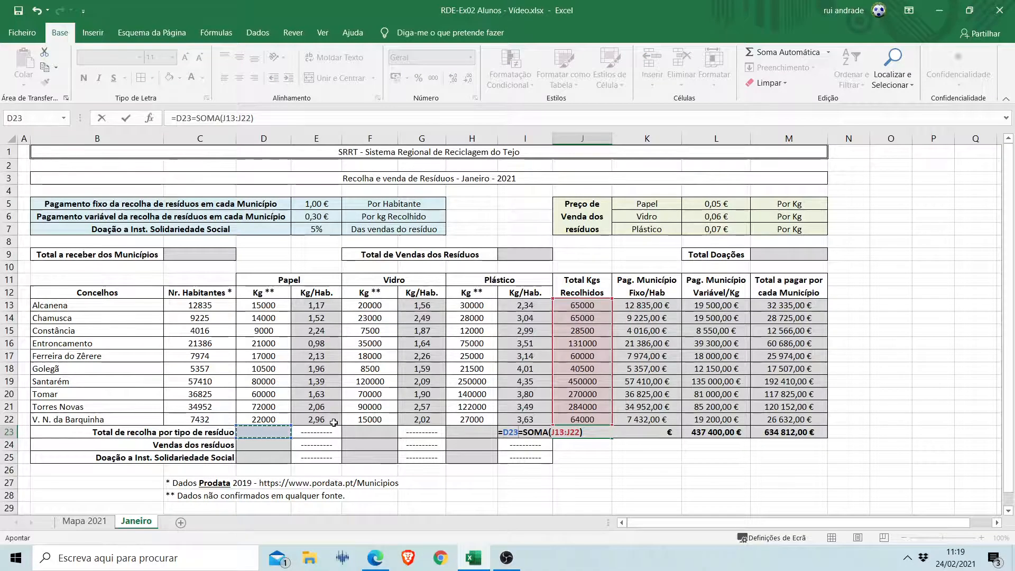
{"action": "key", "text": "Escape"}
Total the collected paper kilograms in D23 with the automatic sum =SOMA(D13:D22).
{"action": "left_click", "coordinate": [280, 431]}
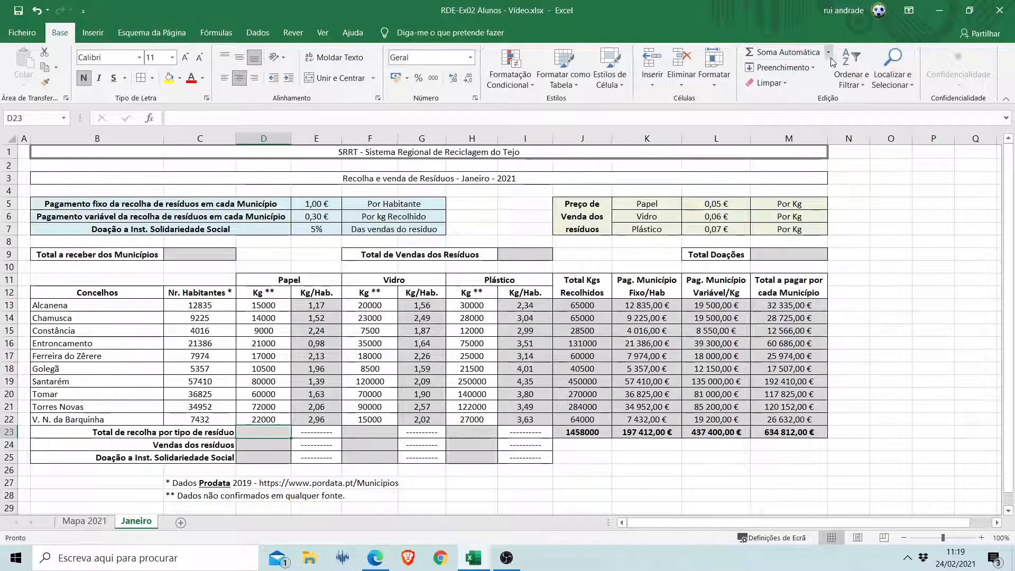
{"action": "left_click", "coordinate": [801, 53]}
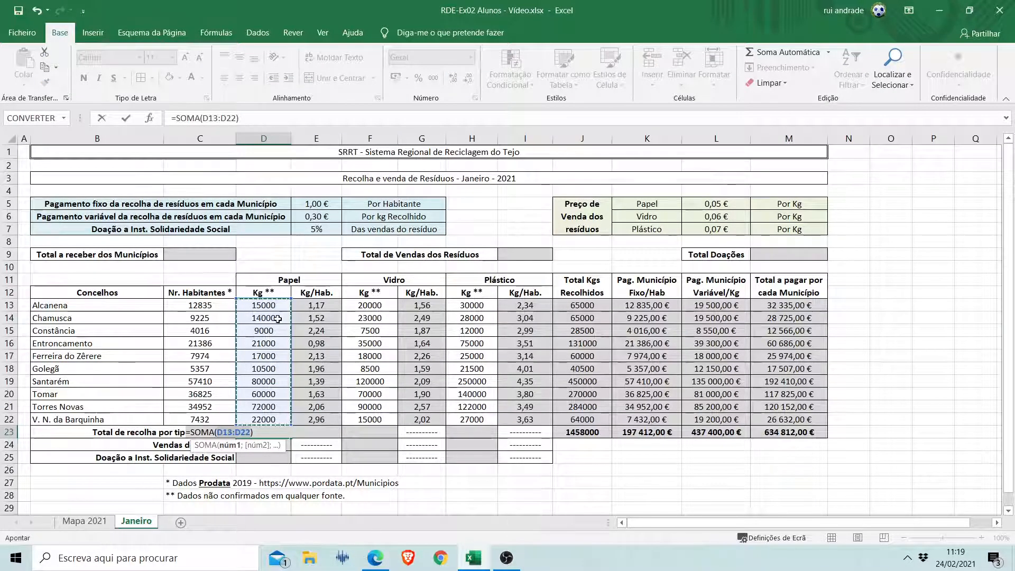
{"action": "key", "text": "Return"}
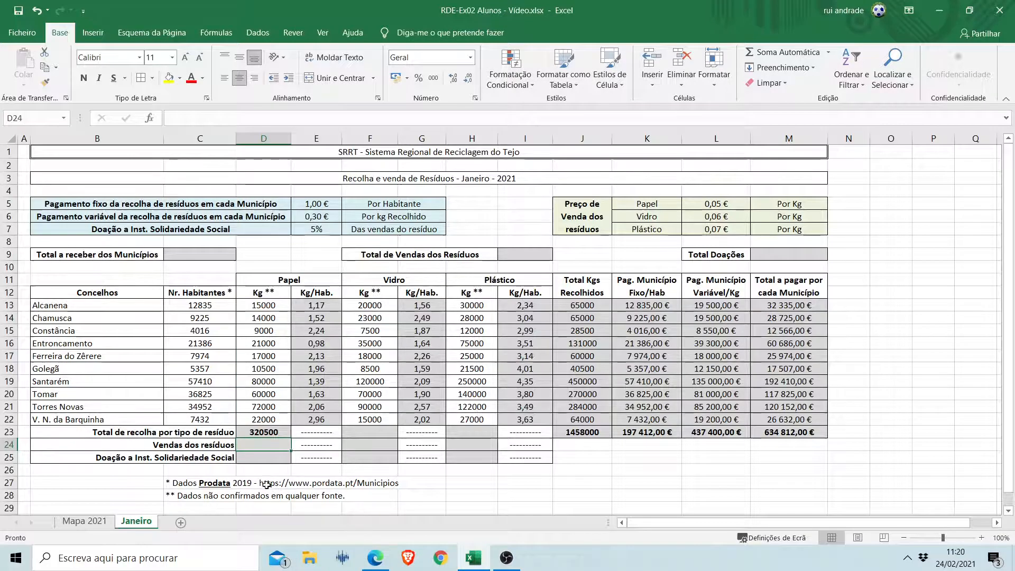
Copy the paper total formula from D23 into the glass and plastic total cells F23 and H23.
{"action": "left_click", "coordinate": [266, 433]}
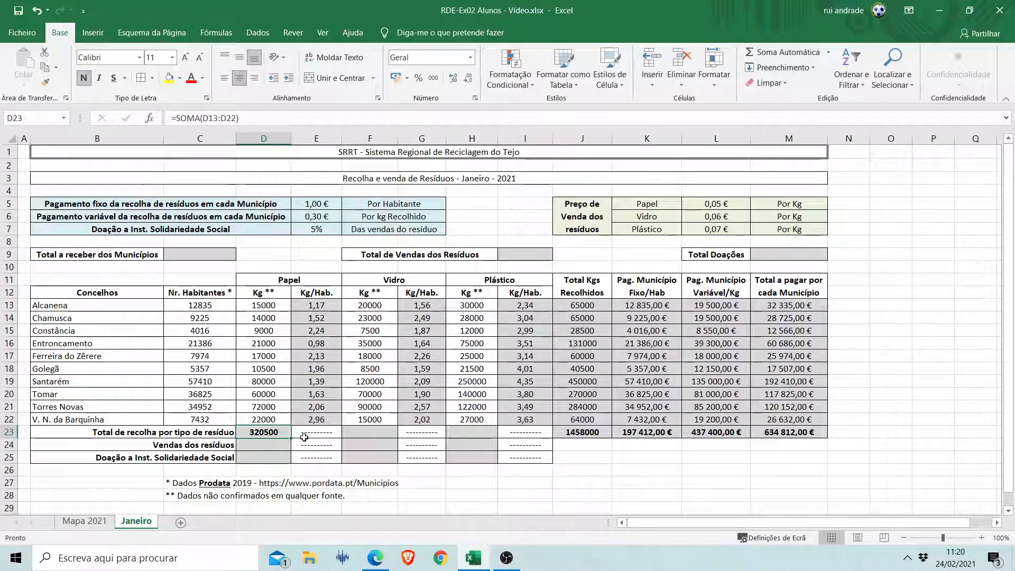
{"action": "mouse_move", "coordinate": [291, 439]}
{"action": "left_mouse_down"}
{"action": "mouse_move", "coordinate": [529, 434]}
{"action": "mouse_move", "coordinate": [282, 432]}
{"action": "left_mouse_up"}
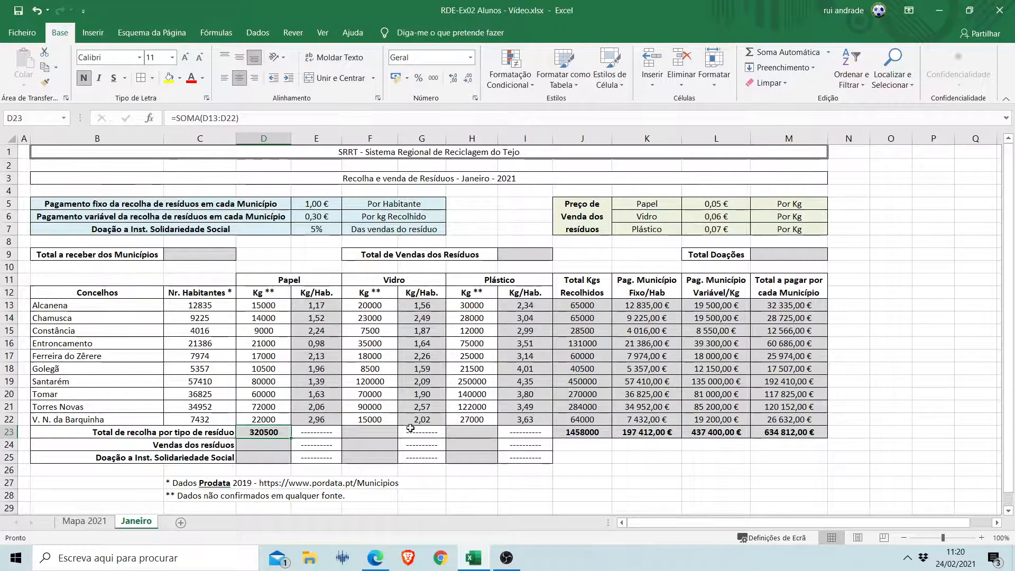
{"action": "key", "text": "ctrl+c"}
{"action": "left_click", "coordinate": [370, 432]}
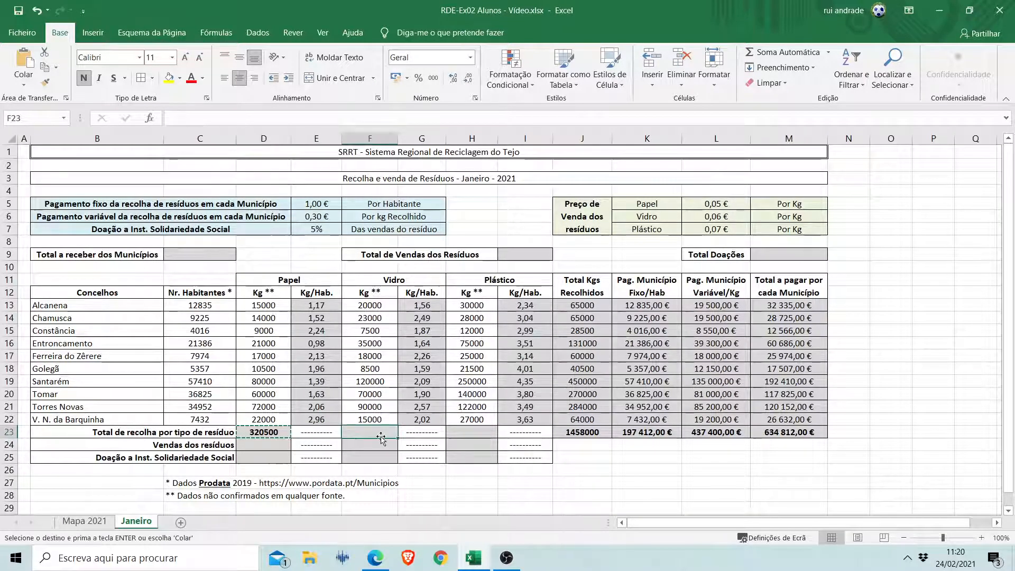
{"action": "key", "text": "ctrl+v"}
{"action": "left_click", "coordinate": [483, 430]}
{"action": "key", "text": "ctrl+v"}
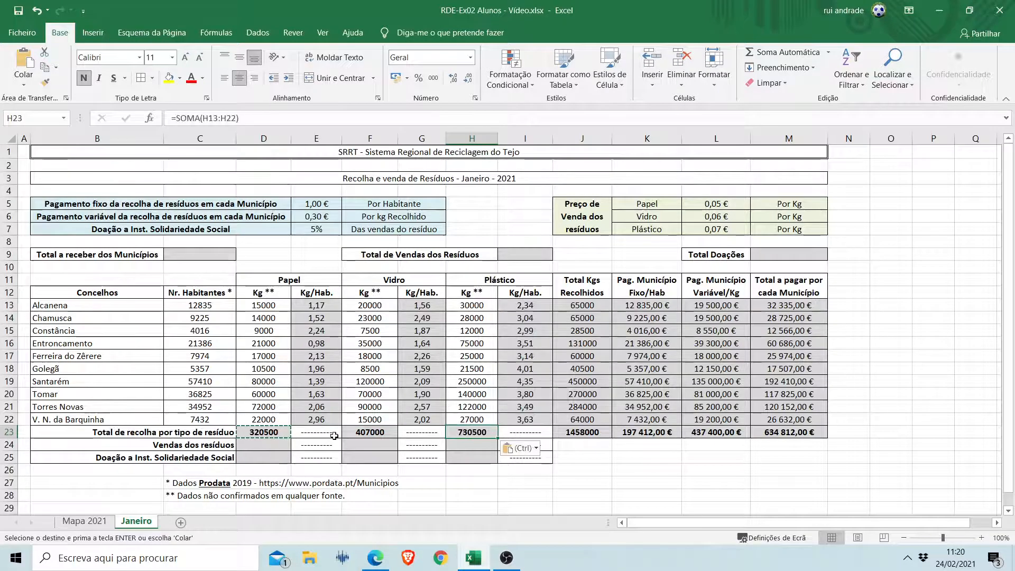
{"action": "key", "text": "Escape"}
Inspect the ranges summed by the glass and plastic total formulas in F23 and H23.
{"action": "left_click", "coordinate": [366, 433]}
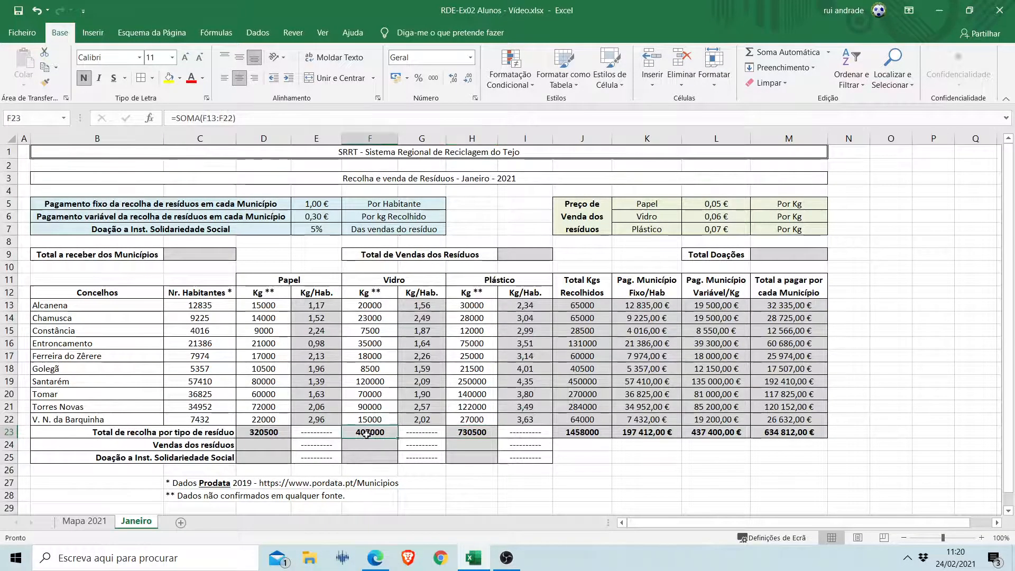
{"action": "left_click", "coordinate": [209, 117]}
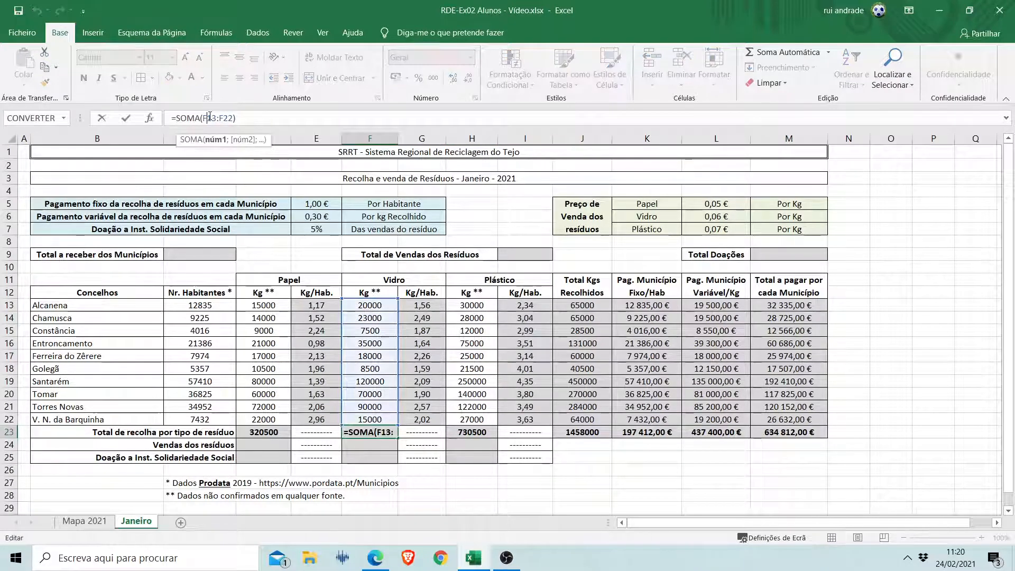
{"action": "key", "text": "Return"}
{"action": "left_click", "coordinate": [470, 433]}
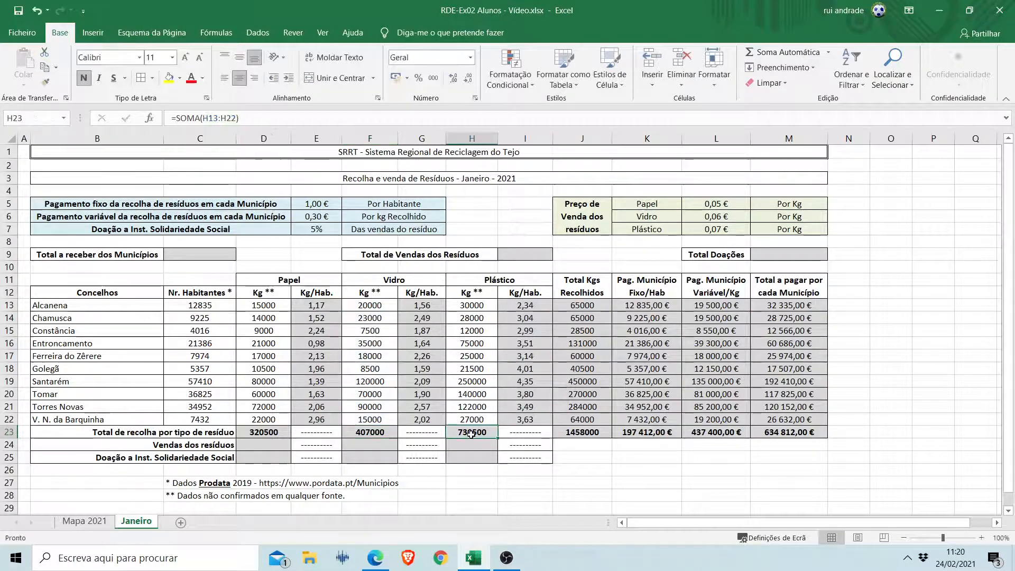
{"action": "key", "text": "F2"}
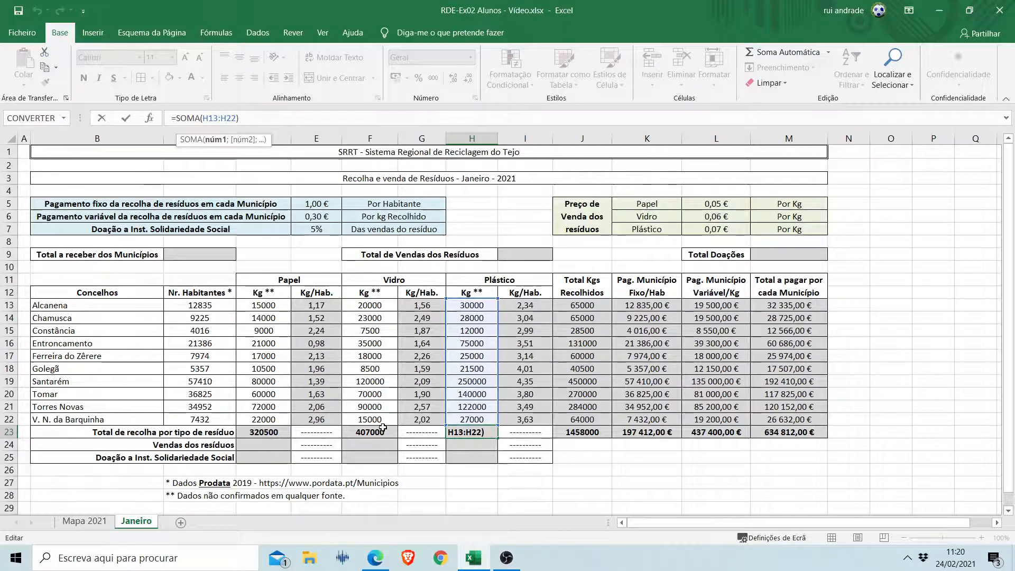
{"action": "key", "text": "ctrl+Return"}
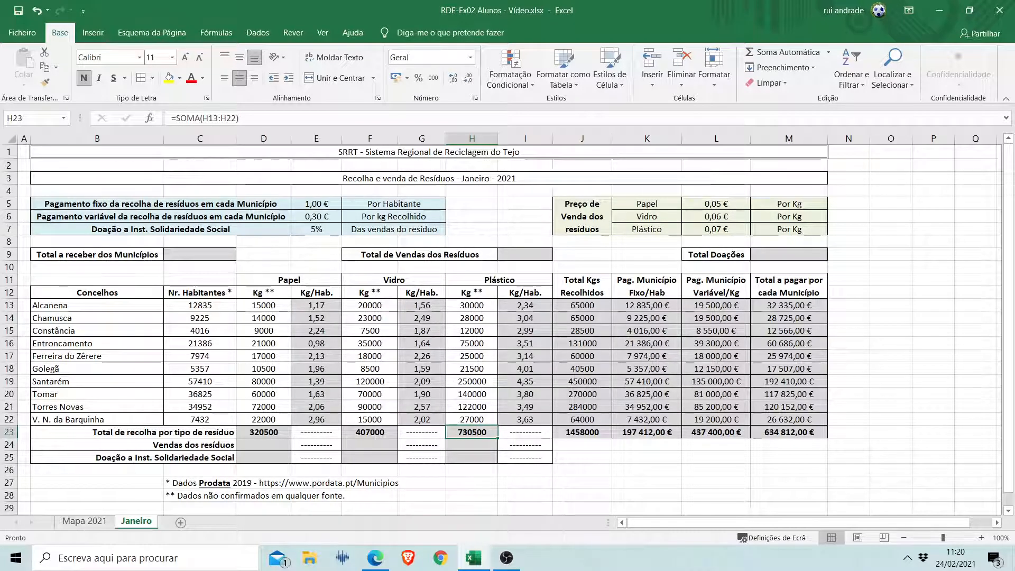
Calculate the paper sales in D24 by multiplying the total kilograms by the paper price, =D23*L5.
{"action": "left_click", "coordinate": [267, 448]}
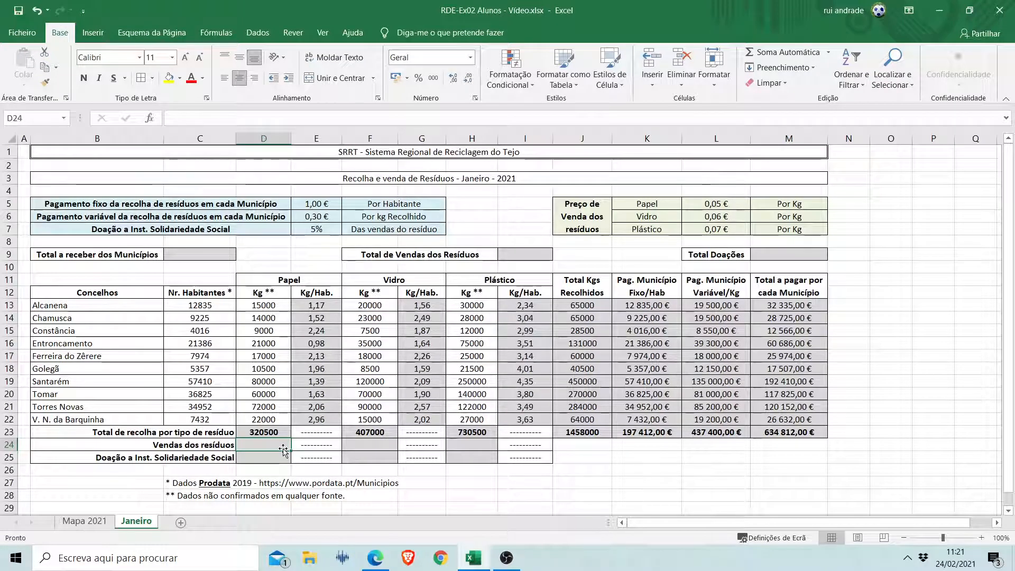
{"action": "type", "text": "="}
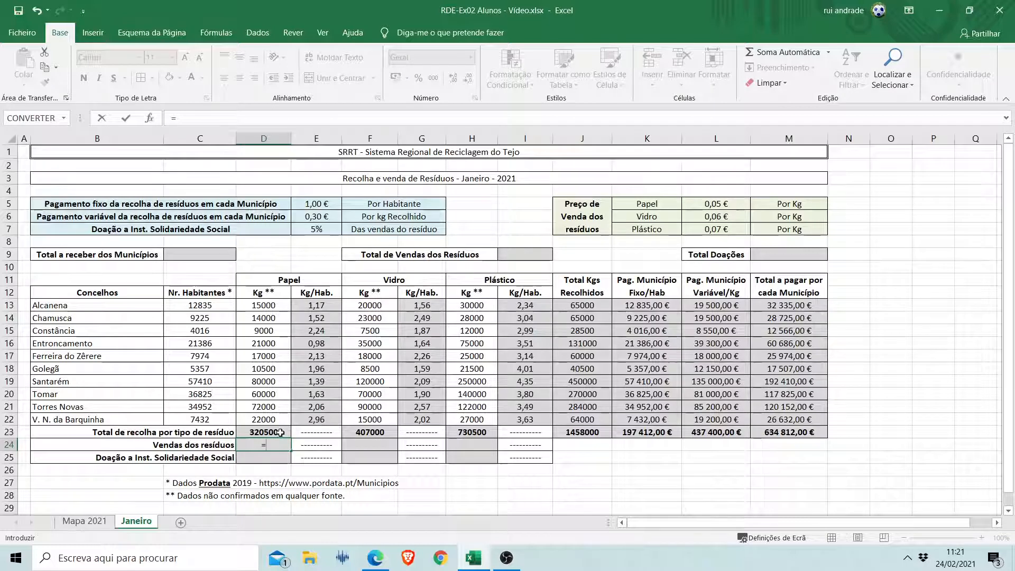
{"action": "left_click", "coordinate": [280, 432]}
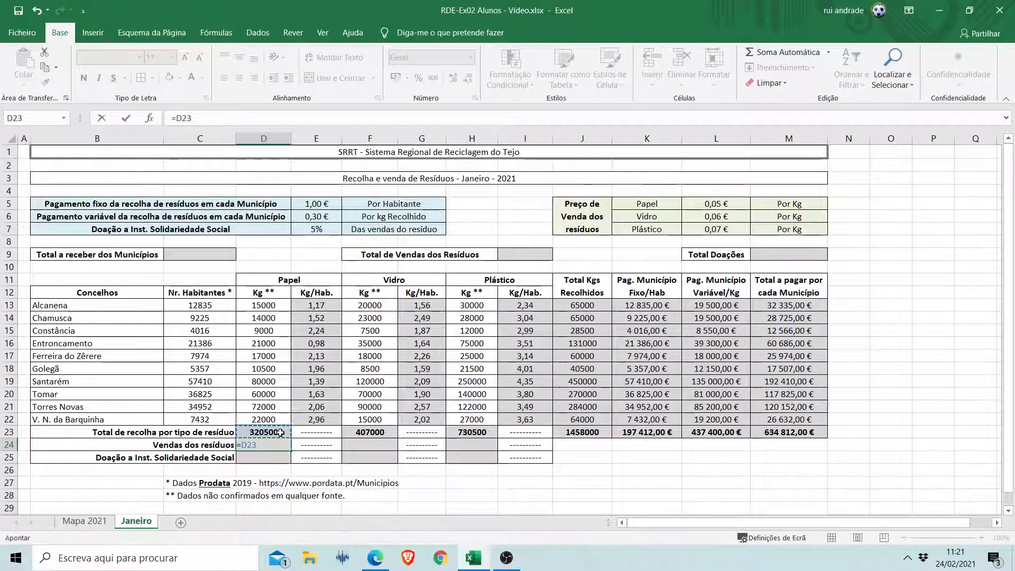
{"action": "type", "text": "*"}
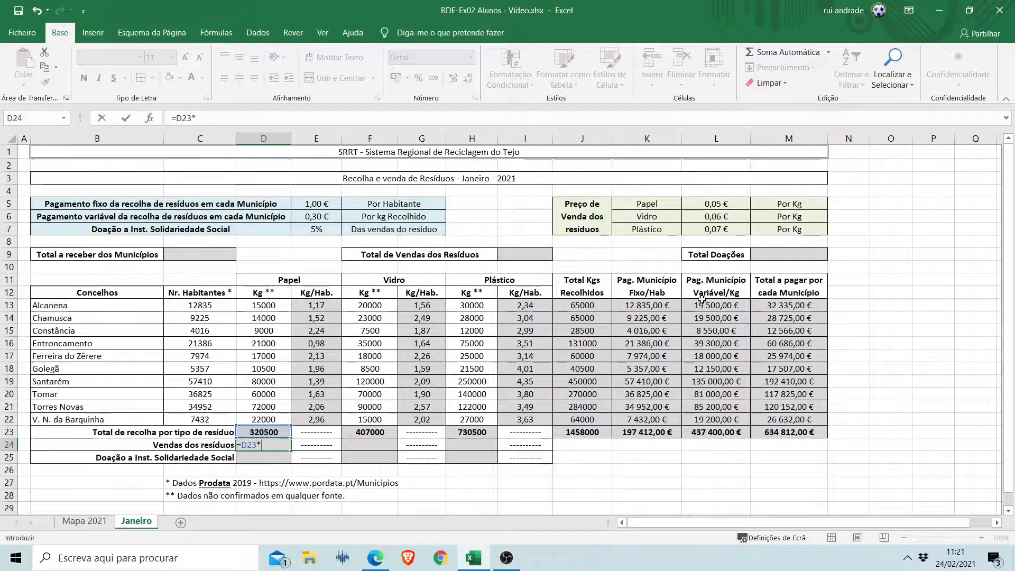
{"action": "left_click", "coordinate": [733, 205]}
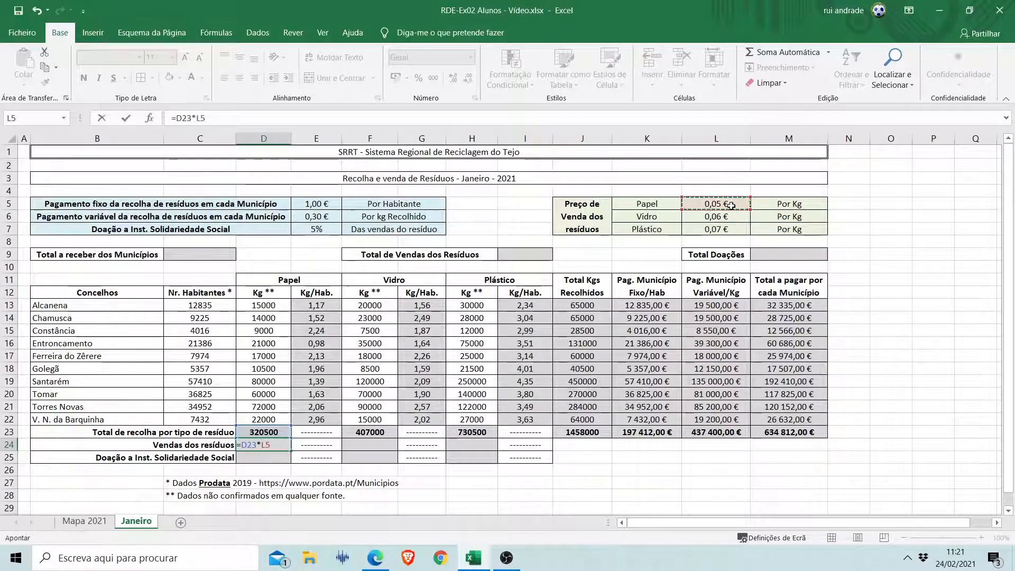
{"action": "key", "text": "Return"}
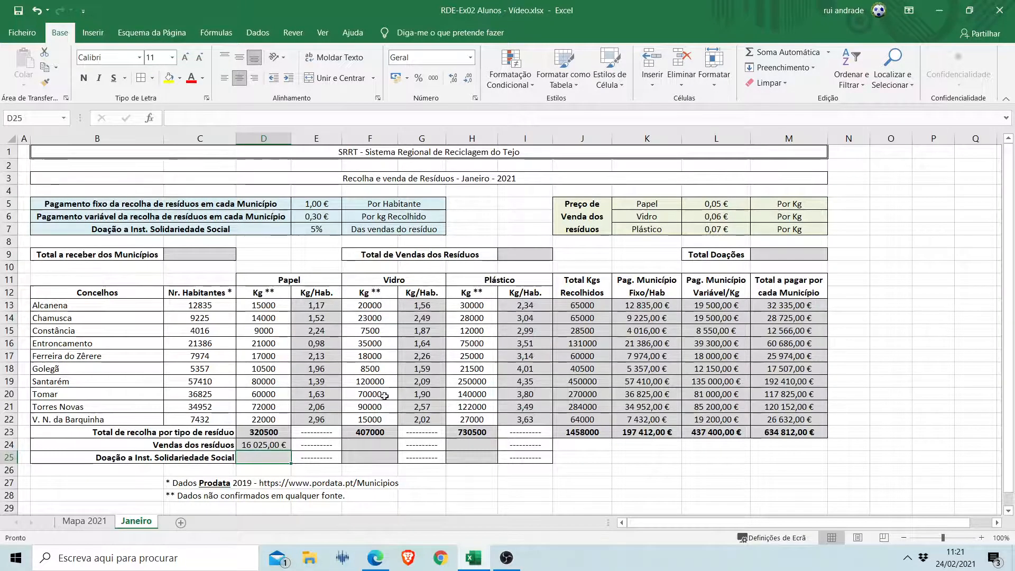
Calculate the glass sales in F24 by multiplying the total kilograms by the glass price, =F23*L6.
{"action": "left_click", "coordinate": [374, 443]}
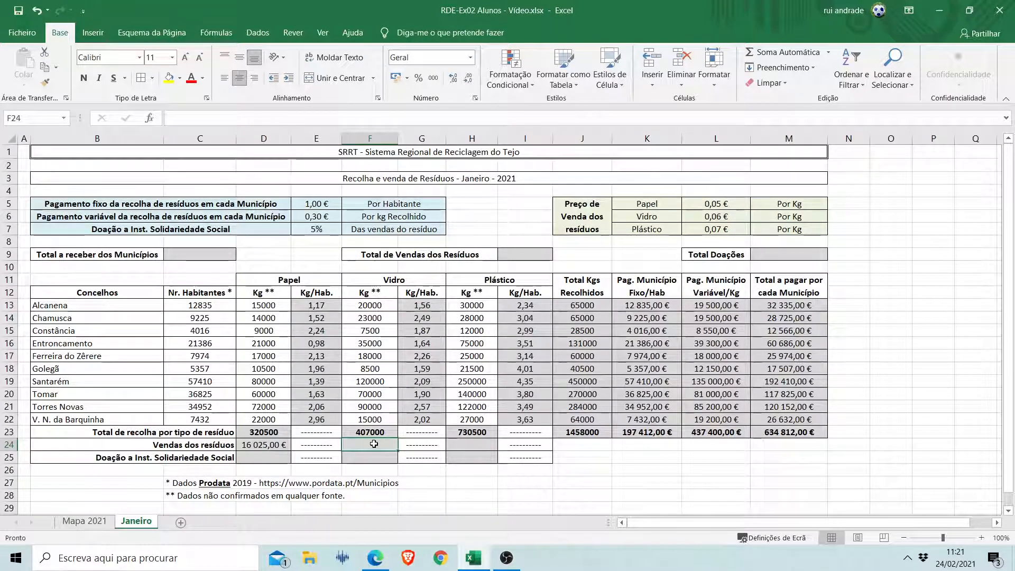
{"action": "type", "text": "="}
{"action": "left_click", "coordinate": [381, 432]}
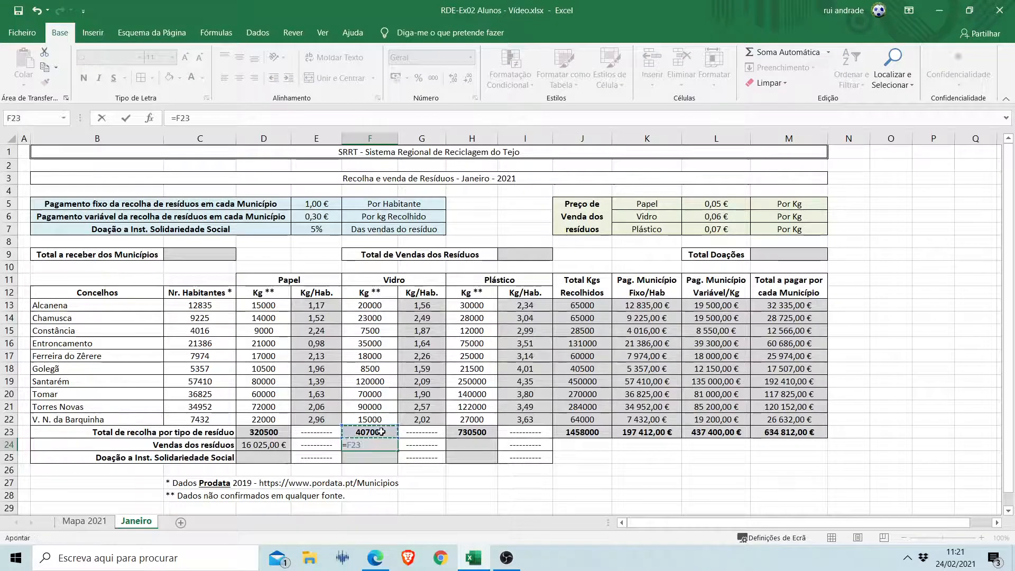
{"action": "type", "text": "*"}
{"action": "scroll", "coordinate": [799, 183], "scroll_direction": "down", "scroll_amount": 1}
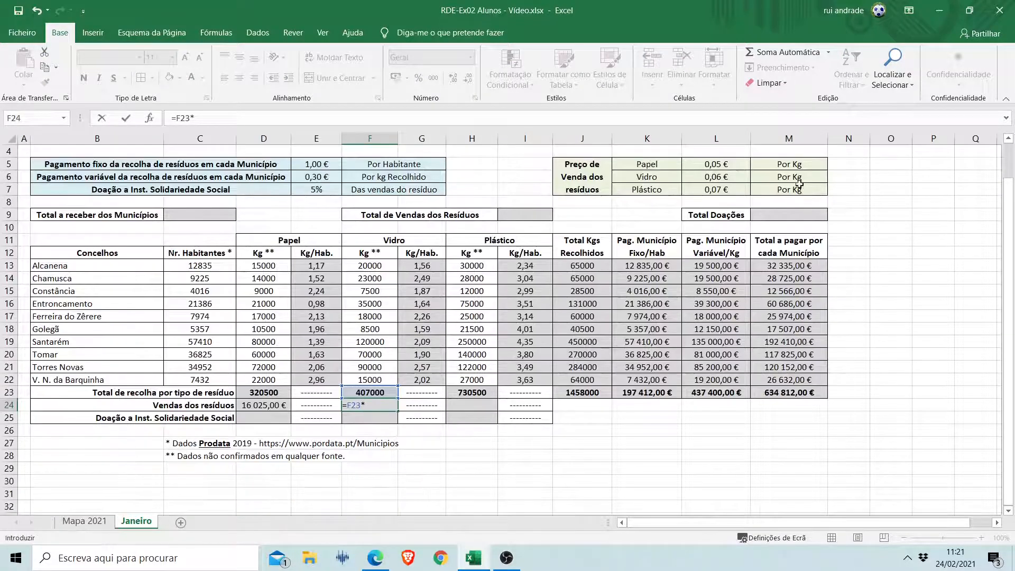
{"action": "scroll", "coordinate": [799, 183], "scroll_direction": "up", "scroll_amount": 1}
{"action": "left_click", "coordinate": [722, 218]}
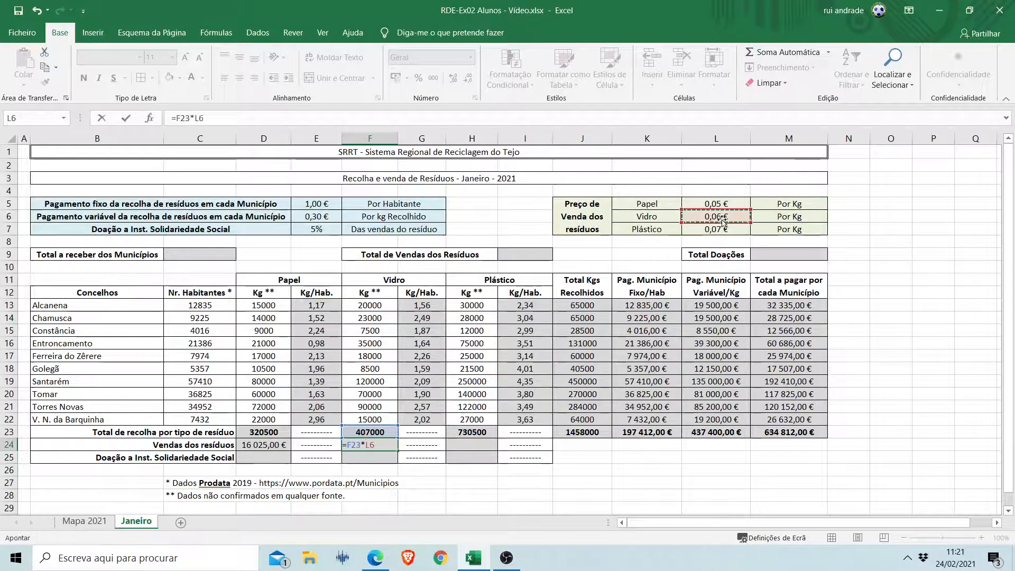
{"action": "key", "text": "Return"}
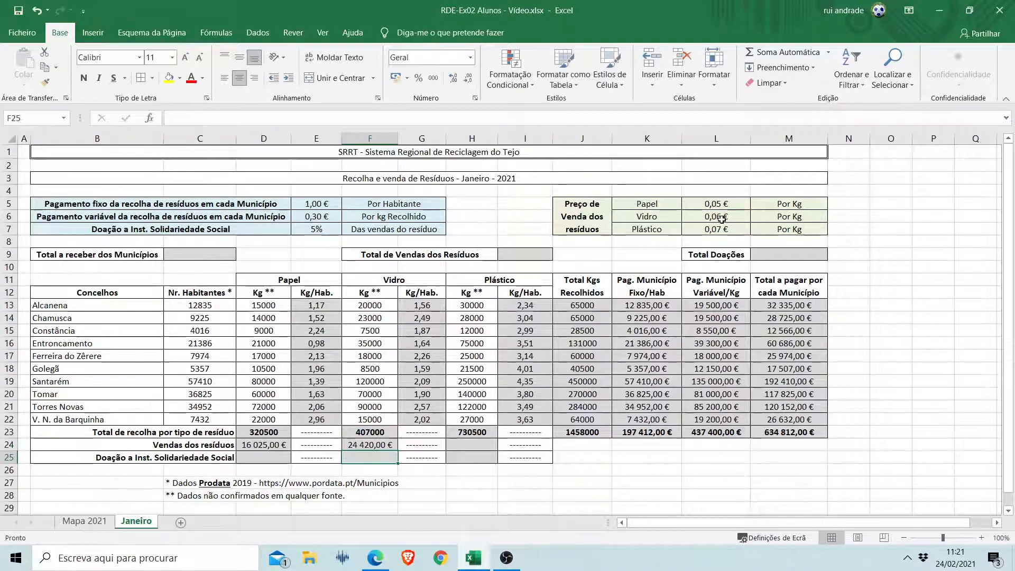
Calculate the plastic sales in H24 with the formula =H23*L7 and widen column D slightly.
{"action": "left_click", "coordinate": [476, 444]}
{"action": "type", "text": "="}
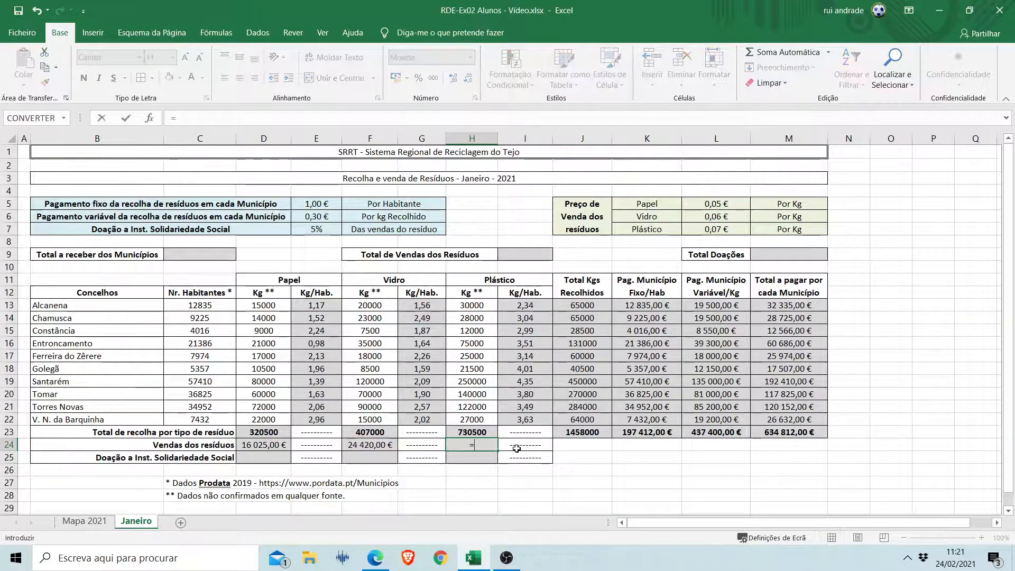
{"action": "left_click", "coordinate": [489, 430]}
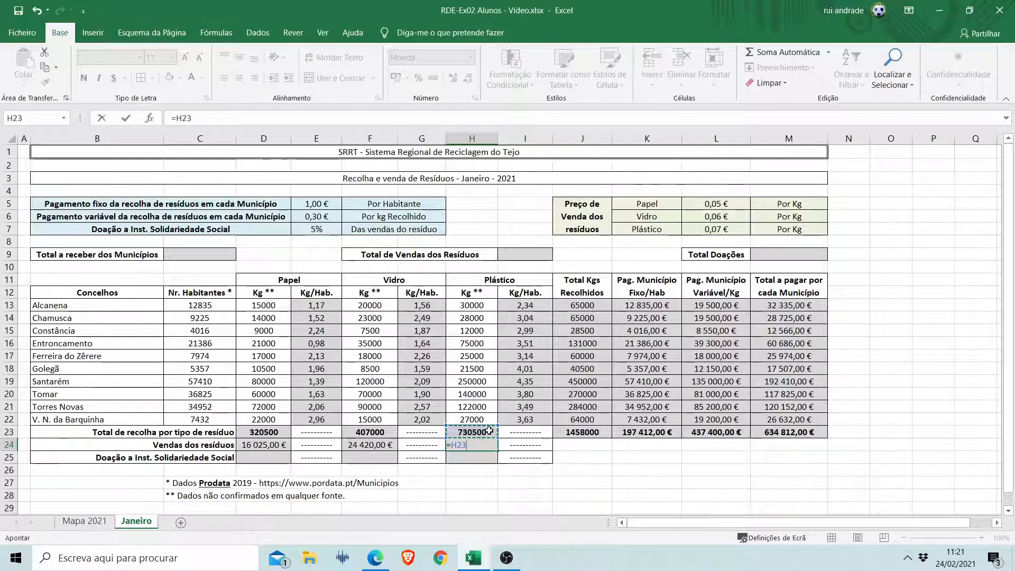
{"action": "type", "text": "*"}
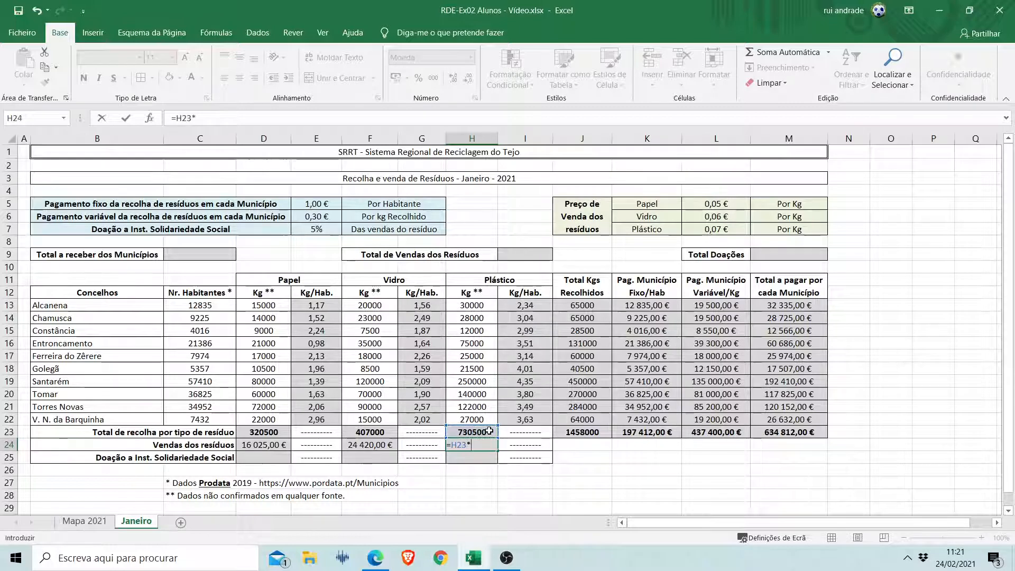
{"action": "left_click", "coordinate": [709, 229]}
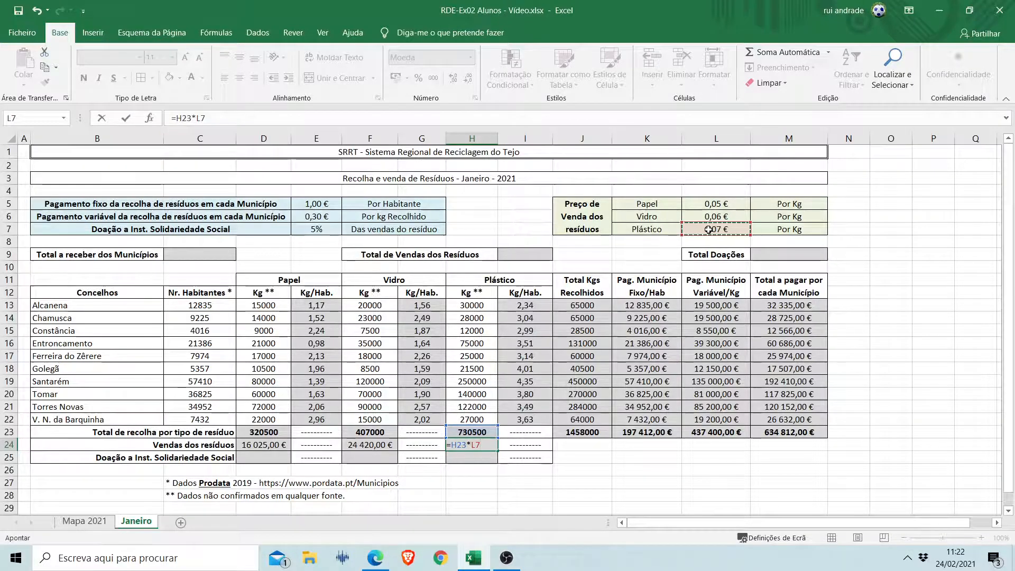
{"action": "key", "text": "Return"}
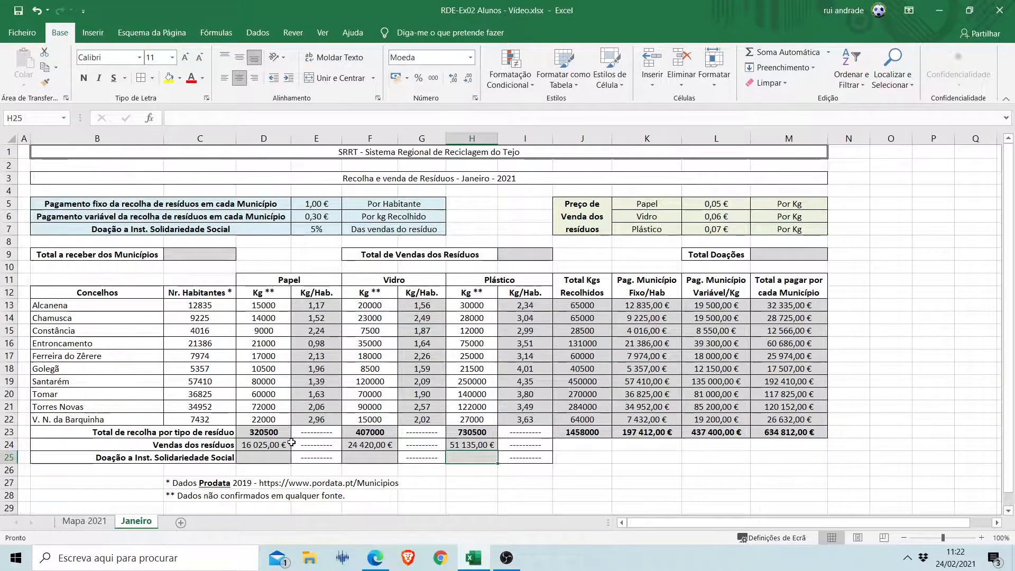
{"action": "mouse_move", "coordinate": [291, 140]}
{"action": "left_mouse_down"}
{"action": "mouse_move", "coordinate": [303, 147]}
{"action": "mouse_move", "coordinate": [282, 146]}
{"action": "mouse_move", "coordinate": [294, 152]}
{"action": "left_mouse_up"}
Inspect the glass and plastic sales formulas in F24 and H24 and the donation percentage in E7.
{"action": "left_click", "coordinate": [381, 446]}
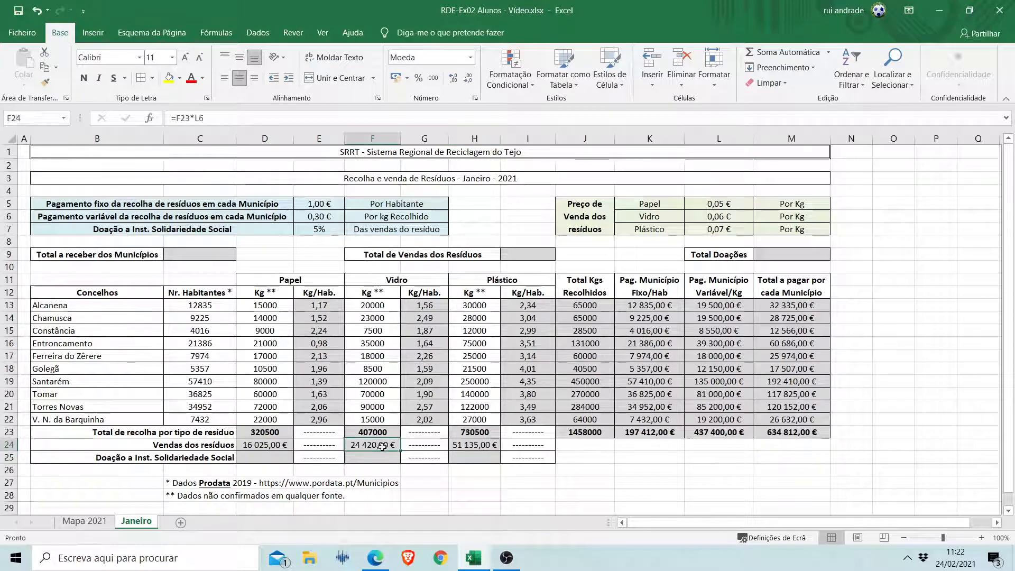
{"action": "left_click", "coordinate": [487, 446]}
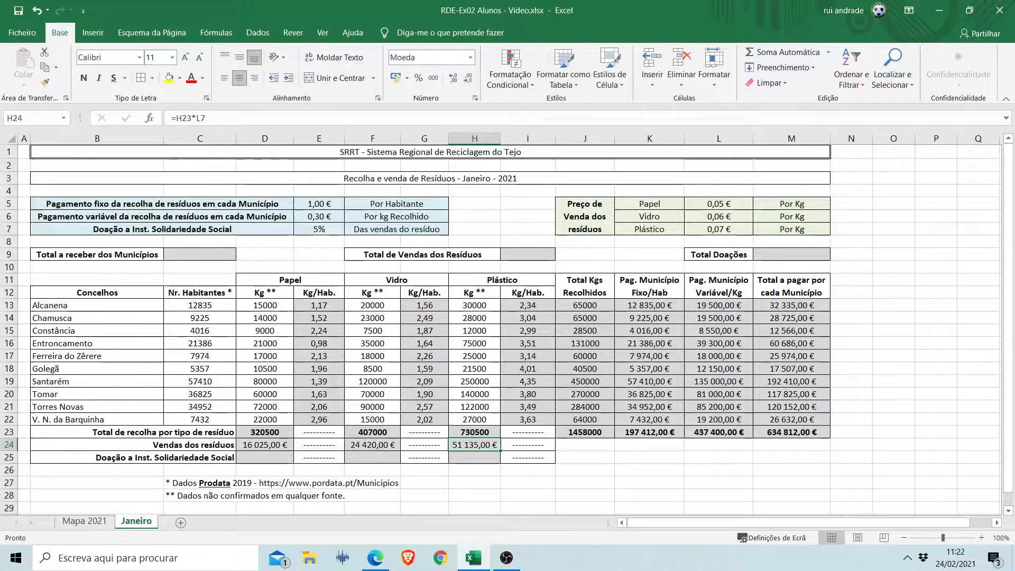
{"action": "key", "text": "alt+Tab"}
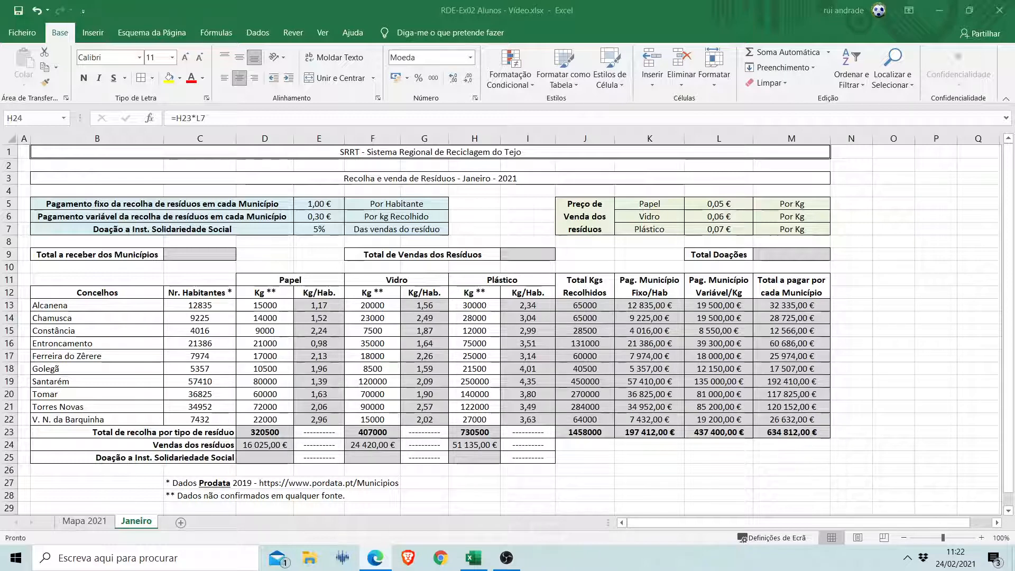
{"action": "left_click", "coordinate": [326, 232]}
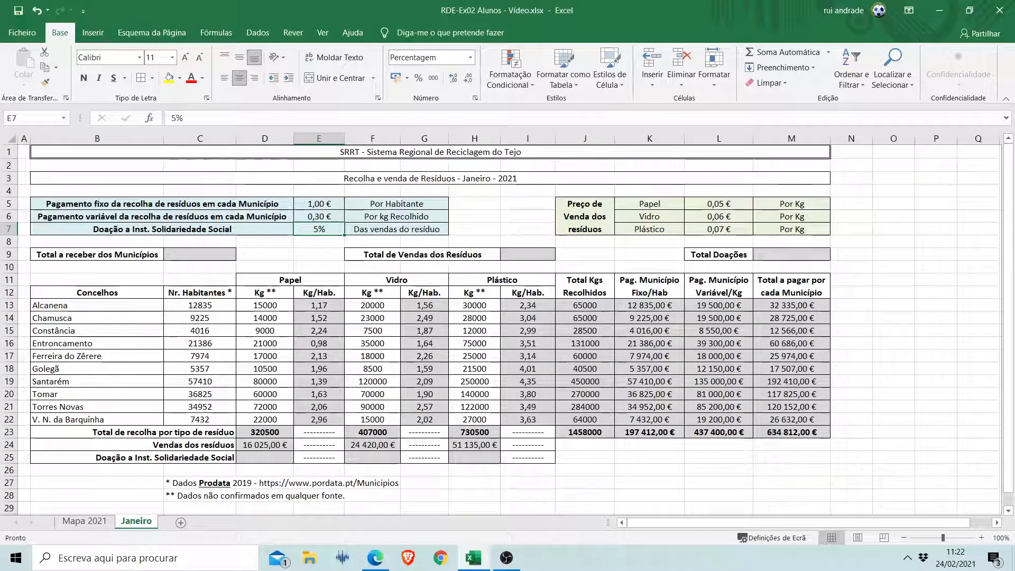
Calculate the paper donation in D25 by multiplying the paper sales by the donation percentage, =D24*E7.
{"action": "left_click", "coordinate": [269, 458]}
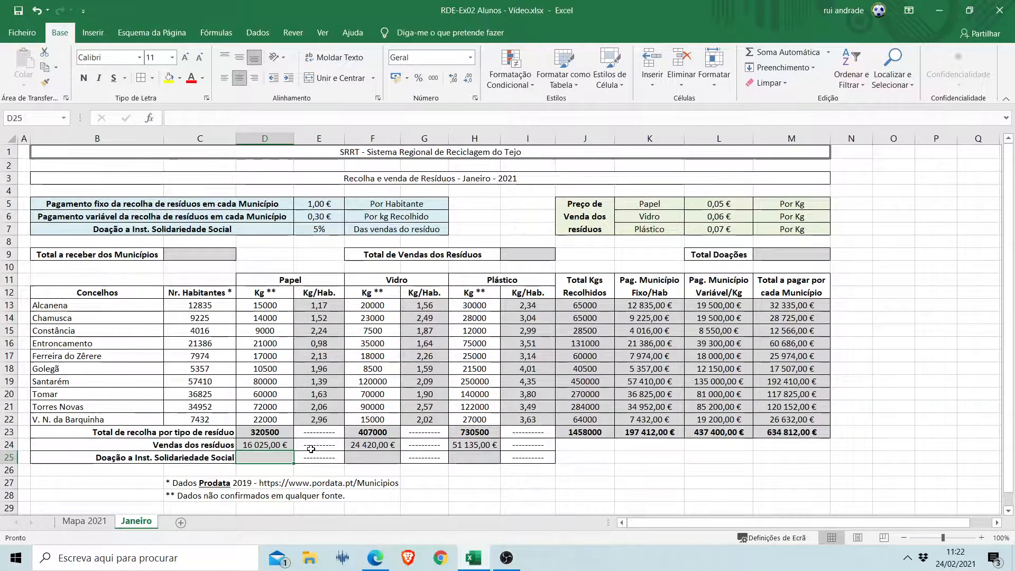
{"action": "type", "text": "="}
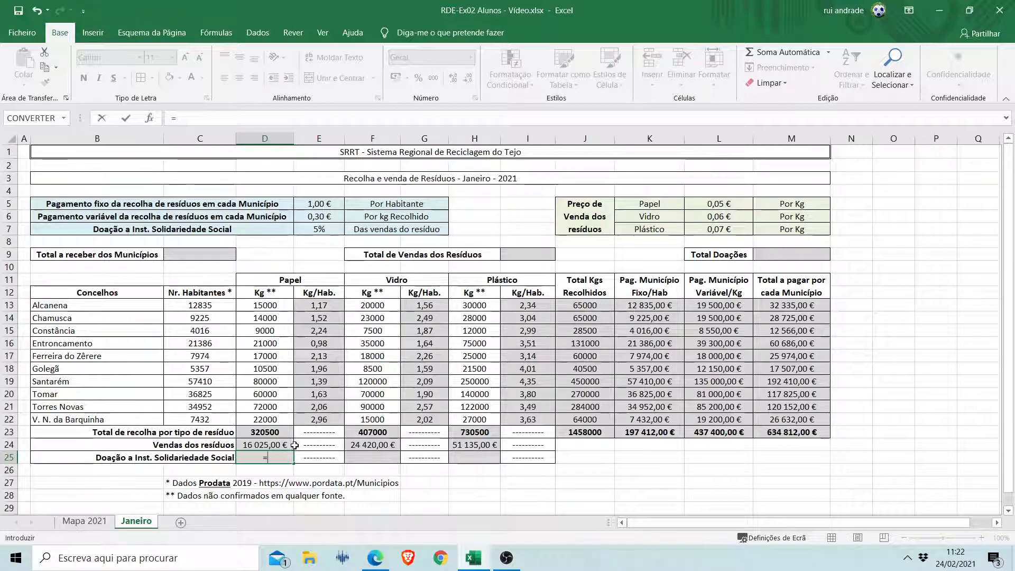
{"action": "left_click", "coordinate": [273, 446]}
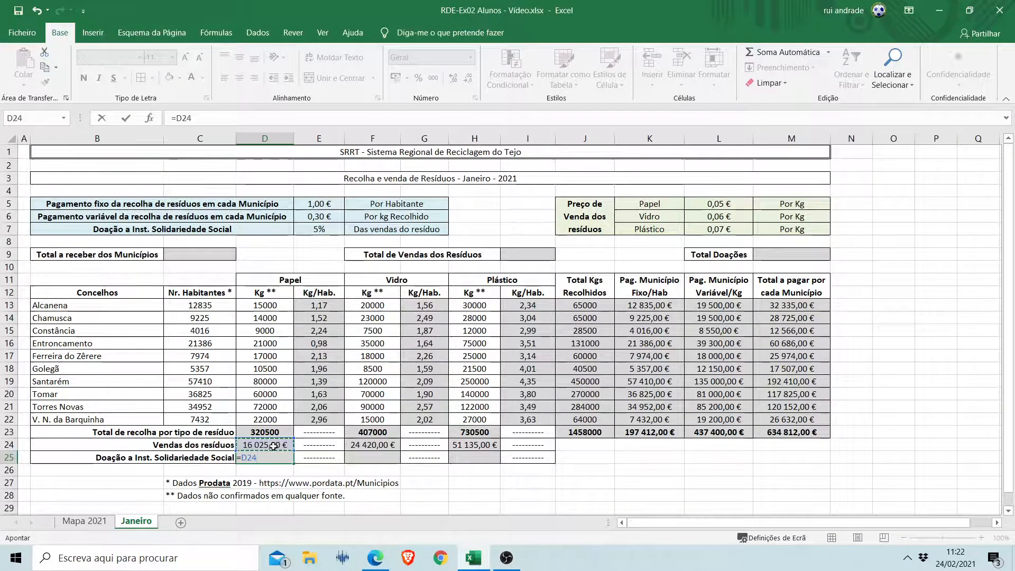
{"action": "type", "text": "*"}
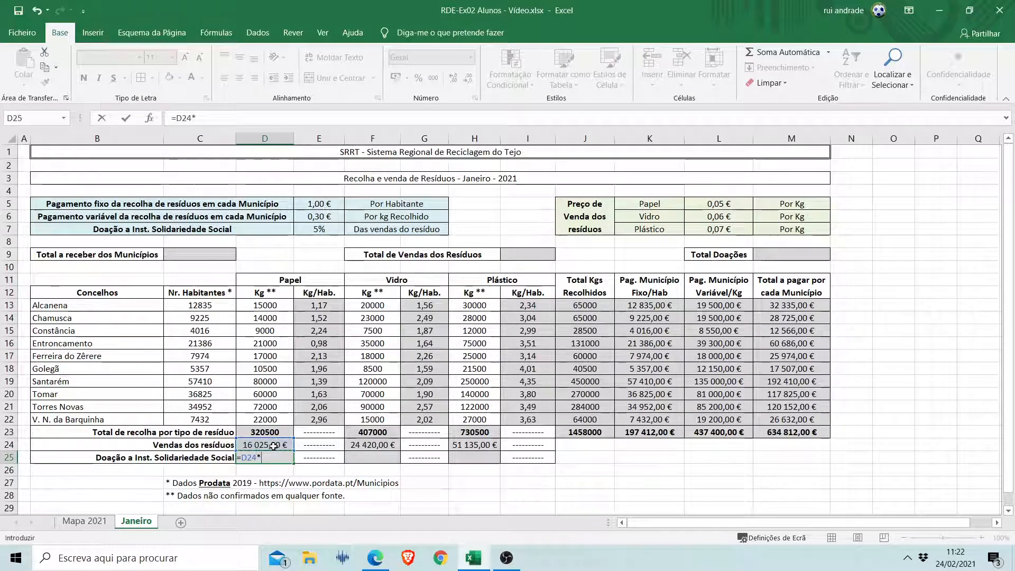
{"action": "left_click", "coordinate": [323, 228]}
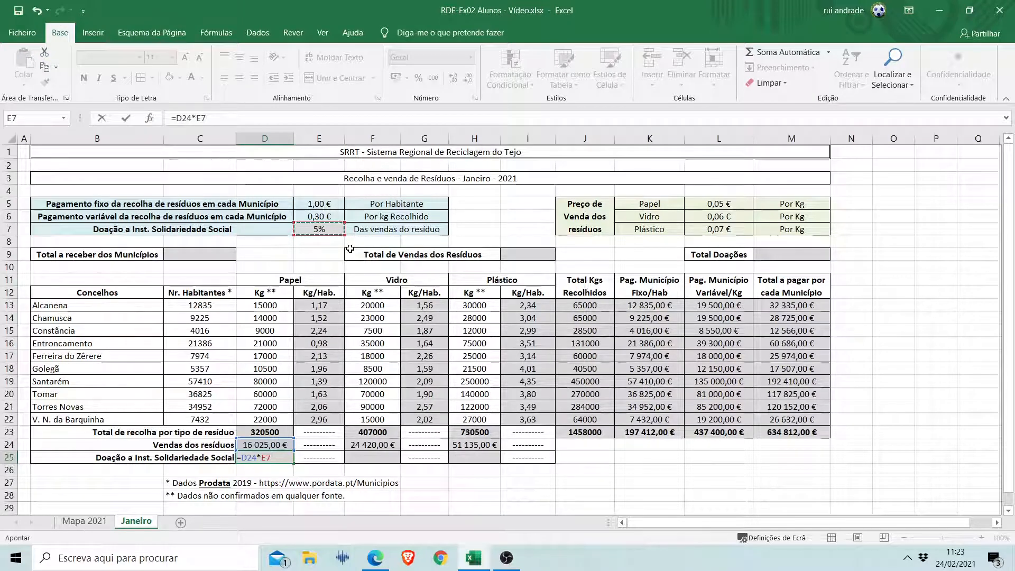
{"action": "key", "text": "Return"}
Try copying the paper donation formula from D25 to the glass column in F25, inspect its references and clear the cell.
{"action": "key", "text": "Up"}
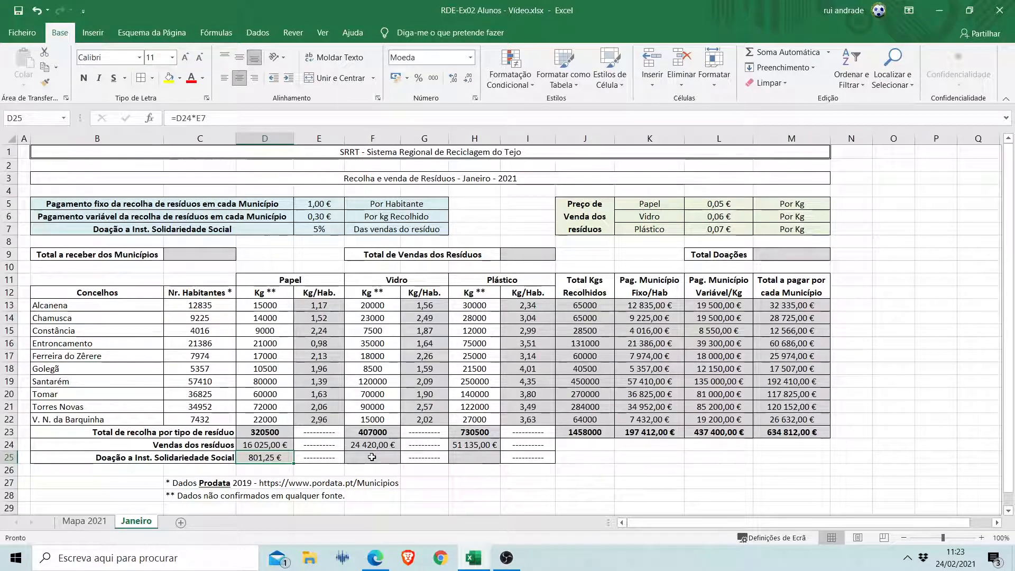
{"action": "key", "text": "ctrl+c"}
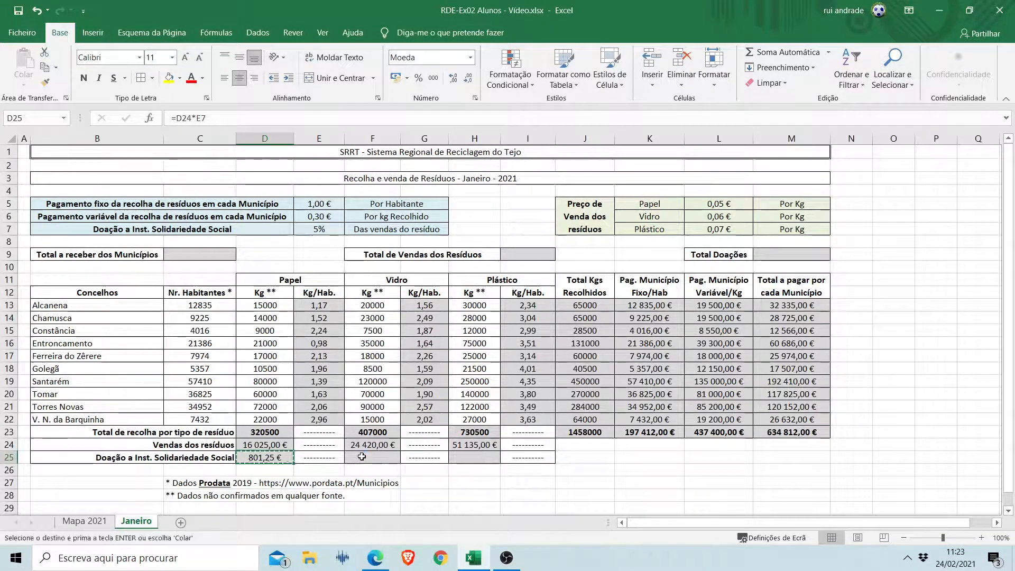
{"action": "left_click", "coordinate": [362, 456]}
{"action": "key", "text": "ctrl+v"}
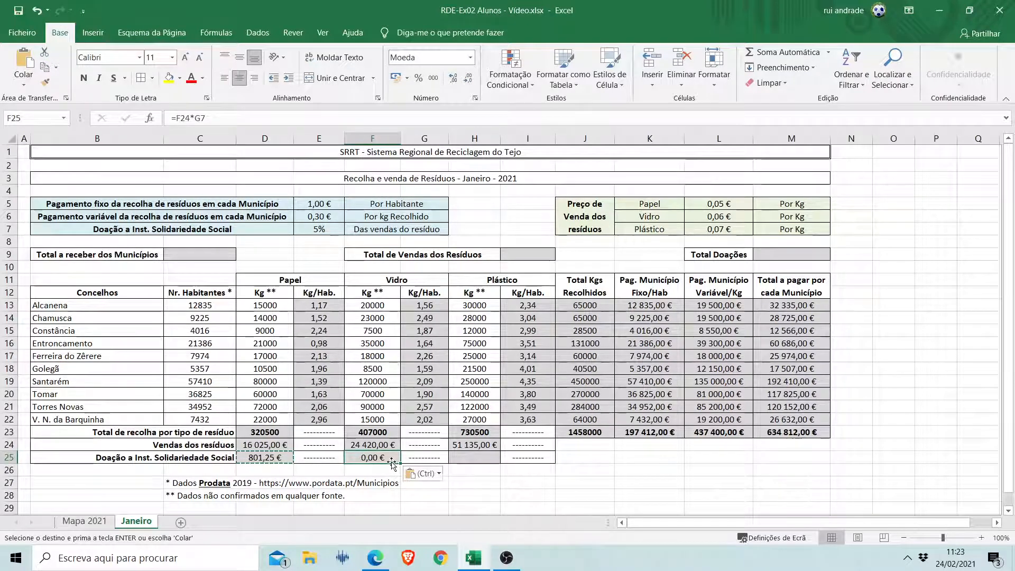
{"action": "key", "text": "Escape"}
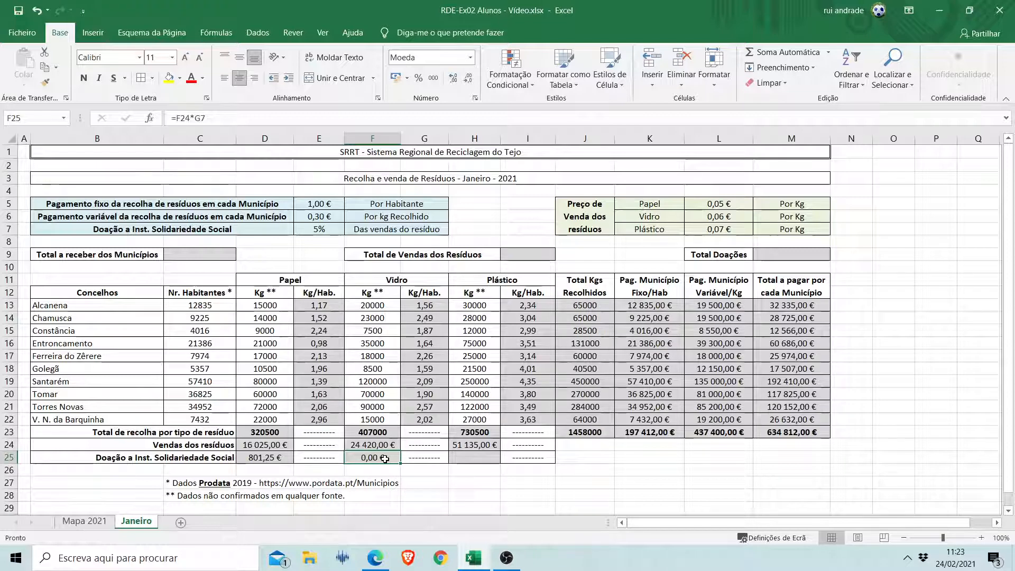
{"action": "left_click", "coordinate": [208, 117]}
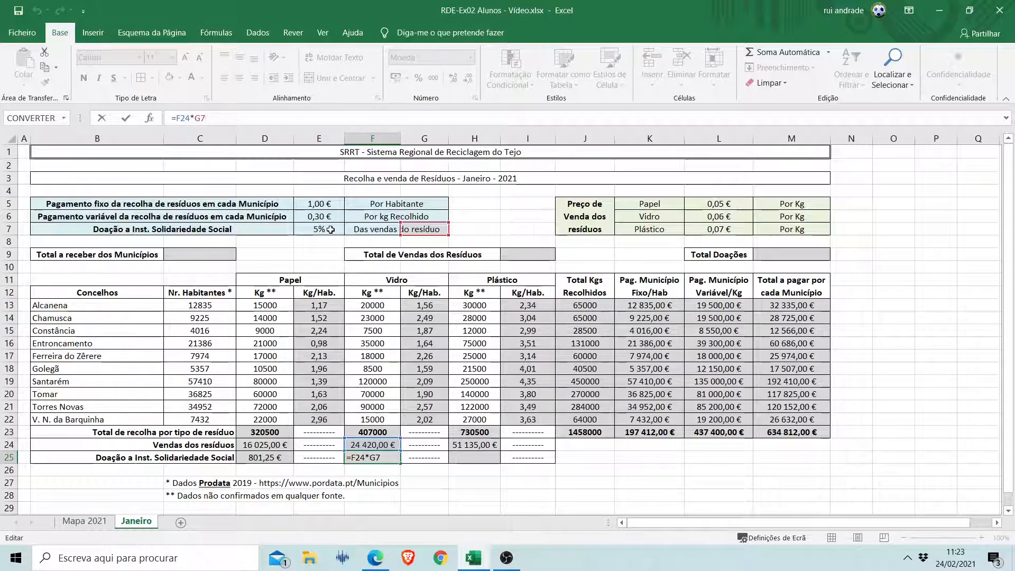
{"action": "key", "text": "ctrl+Return"}
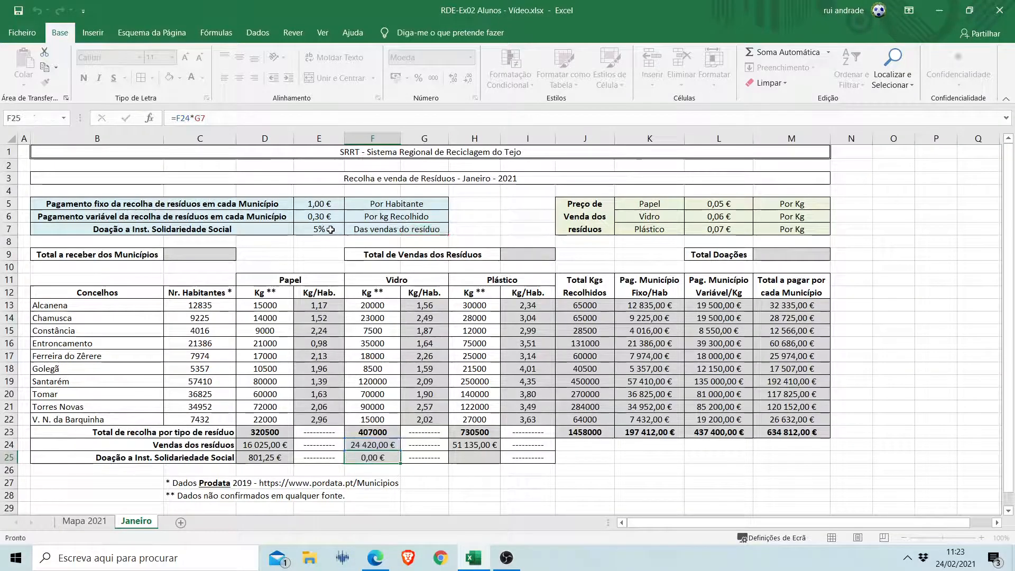
{"action": "key", "text": "Delete"}
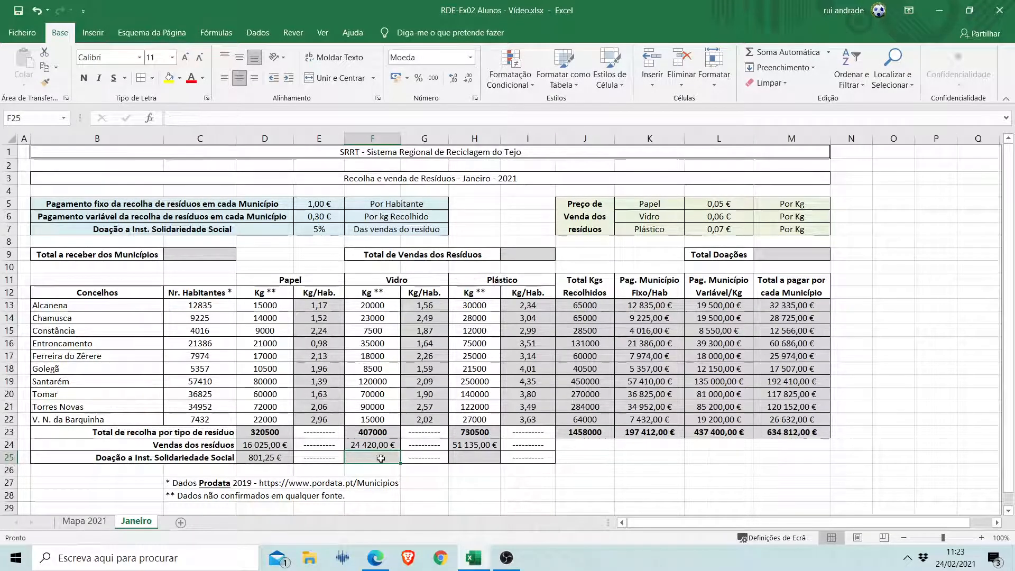
Fix the column of the donation percentage reference in D25 so the formula reads =D24*$E7.
{"action": "left_click", "coordinate": [269, 459]}
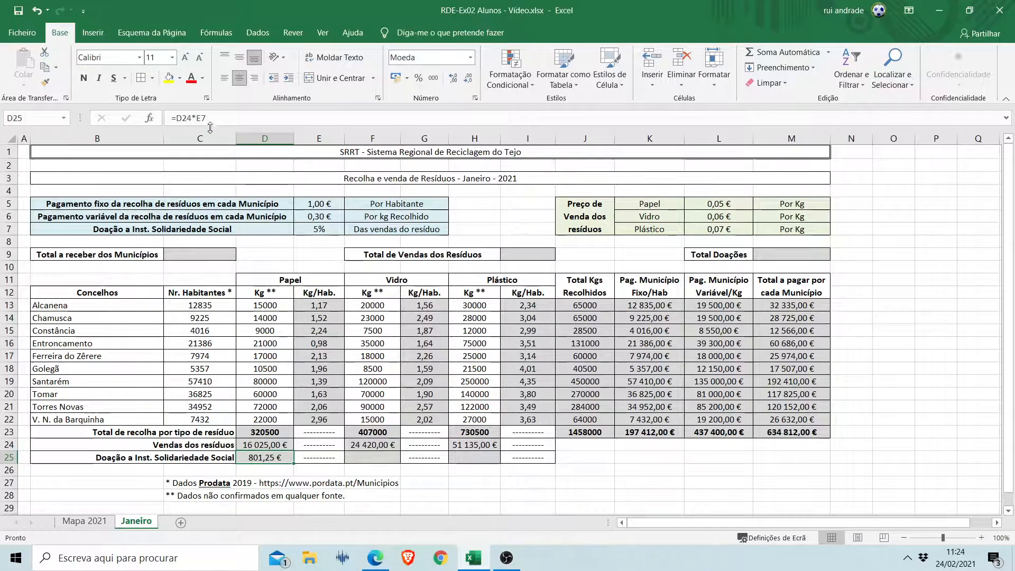
{"action": "left_click", "coordinate": [197, 118]}
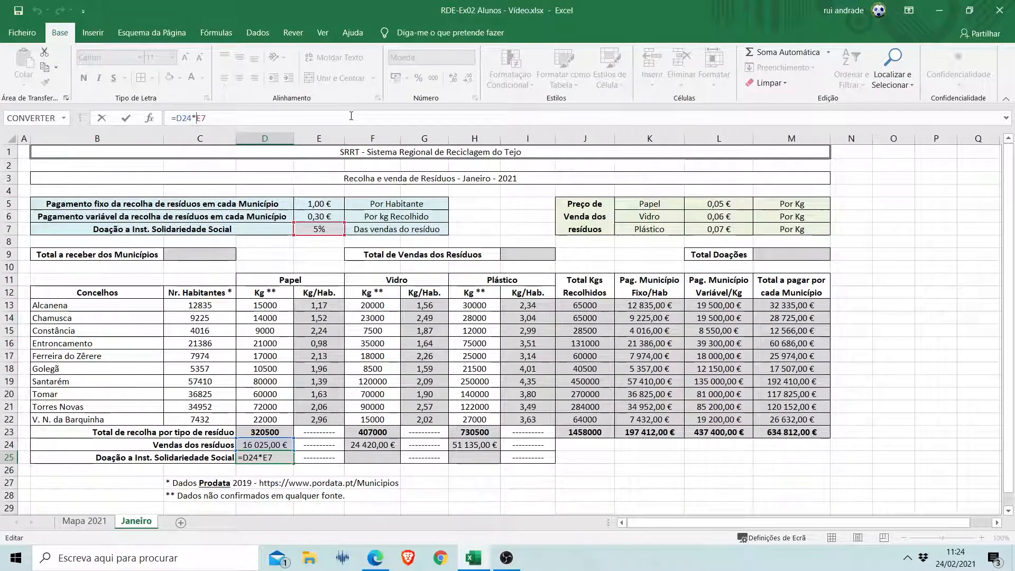
{"action": "type", "text": "$"}
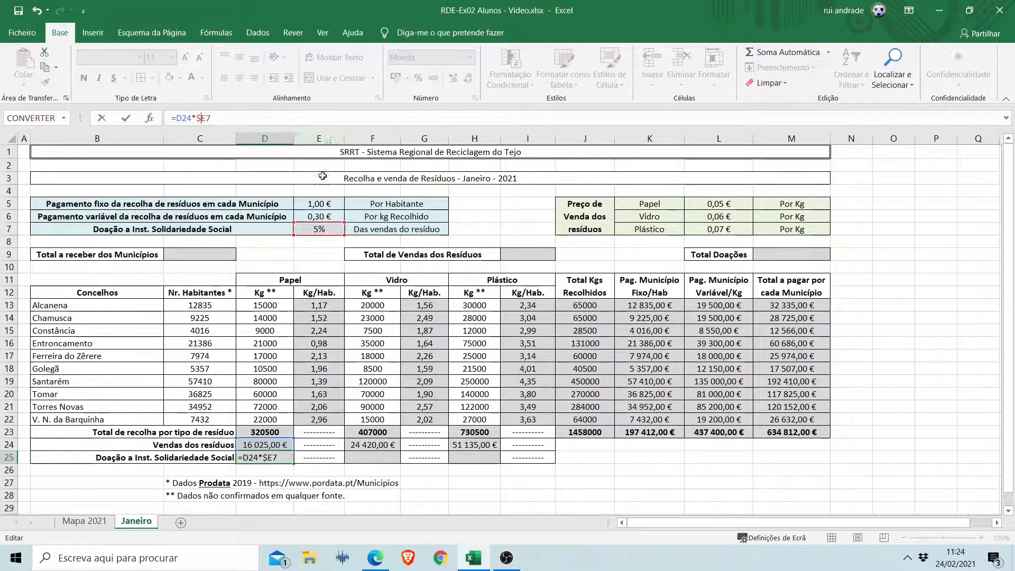
{"action": "key", "text": "Return"}
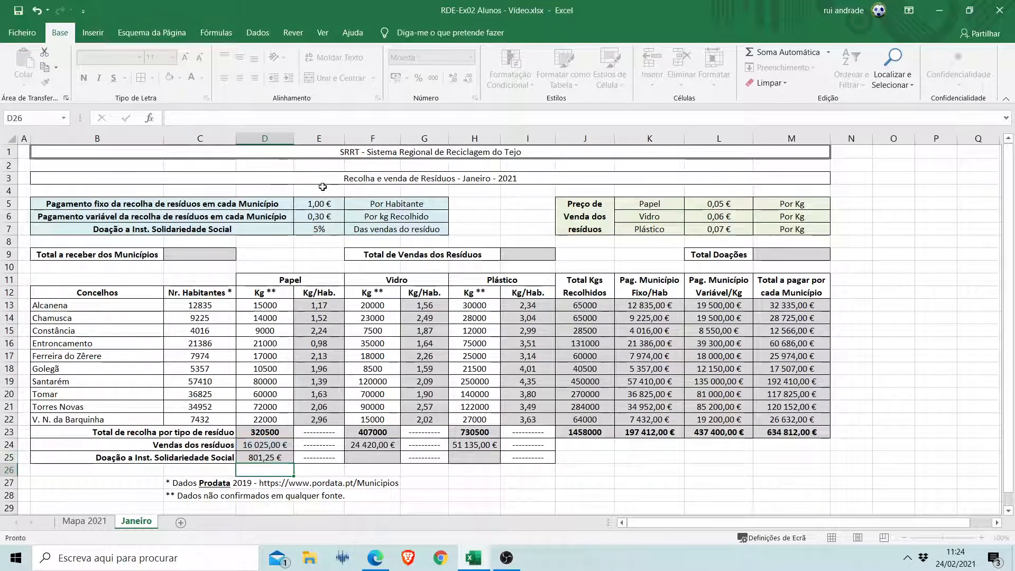
Copy the paper donation formula from D25 to the glass and plastic donation cells F25 and H25.
{"action": "left_click", "coordinate": [274, 458]}
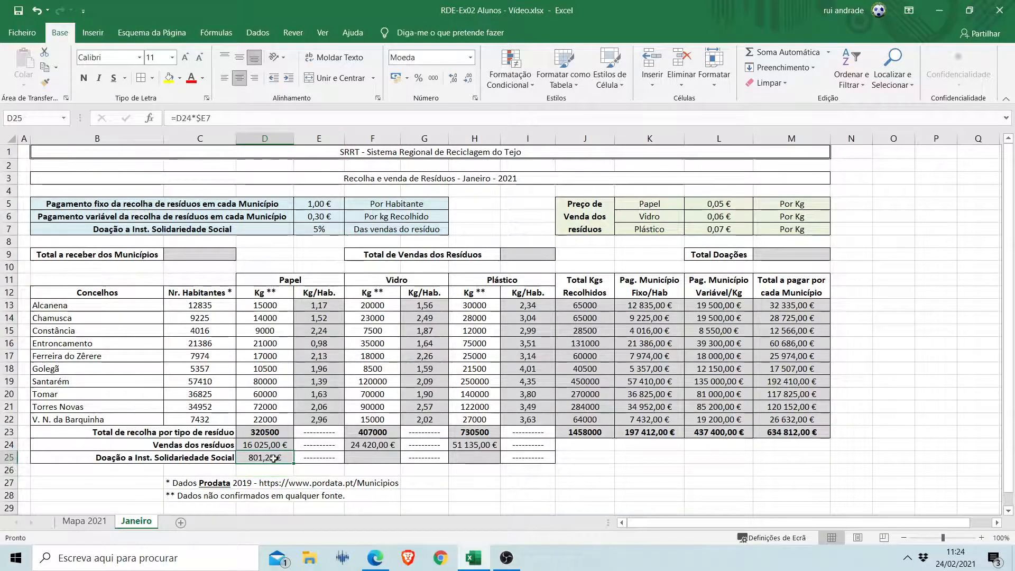
{"action": "key", "text": "ctrl+c"}
{"action": "left_click", "coordinate": [373, 457]}
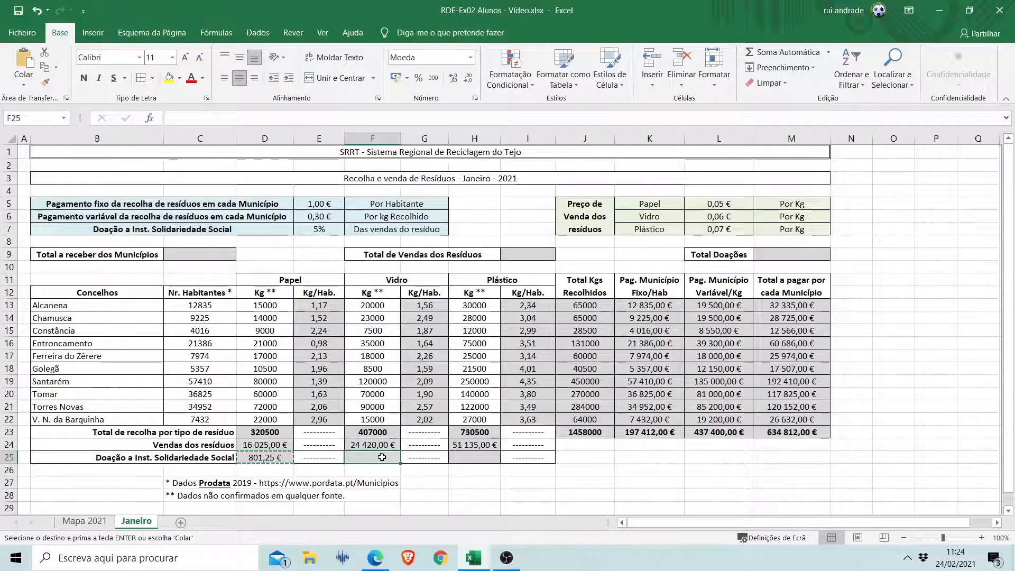
{"action": "key", "text": "ctrl+v"}
{"action": "left_click", "coordinate": [453, 452]}
{"action": "key", "text": "ctrl+v"}
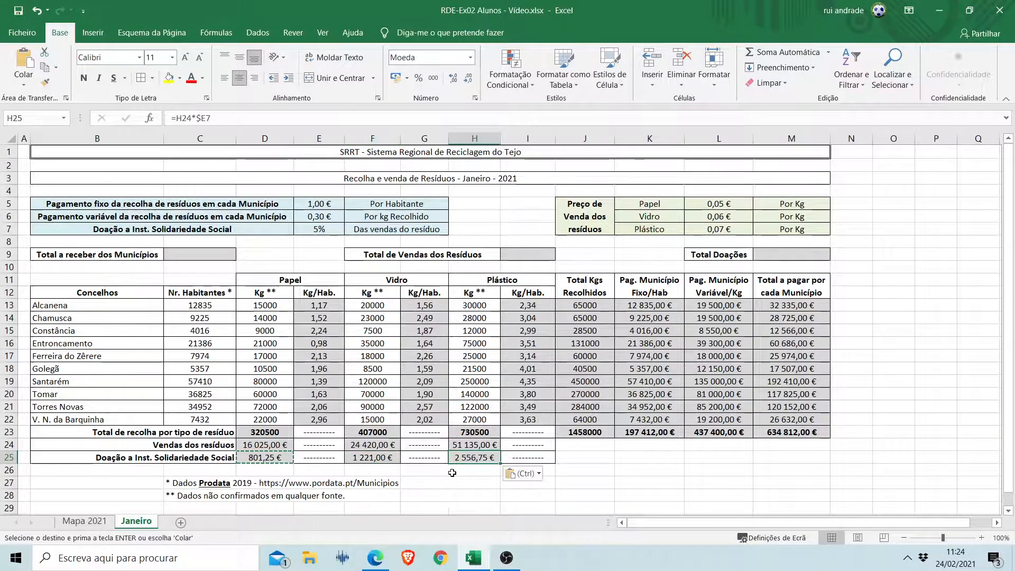
{"action": "key", "text": "Escape"}
Inspect the cell references in the glass and plastic donation formulas in F25 and H25.
{"action": "left_click", "coordinate": [384, 458]}
{"action": "left_click", "coordinate": [221, 117]}
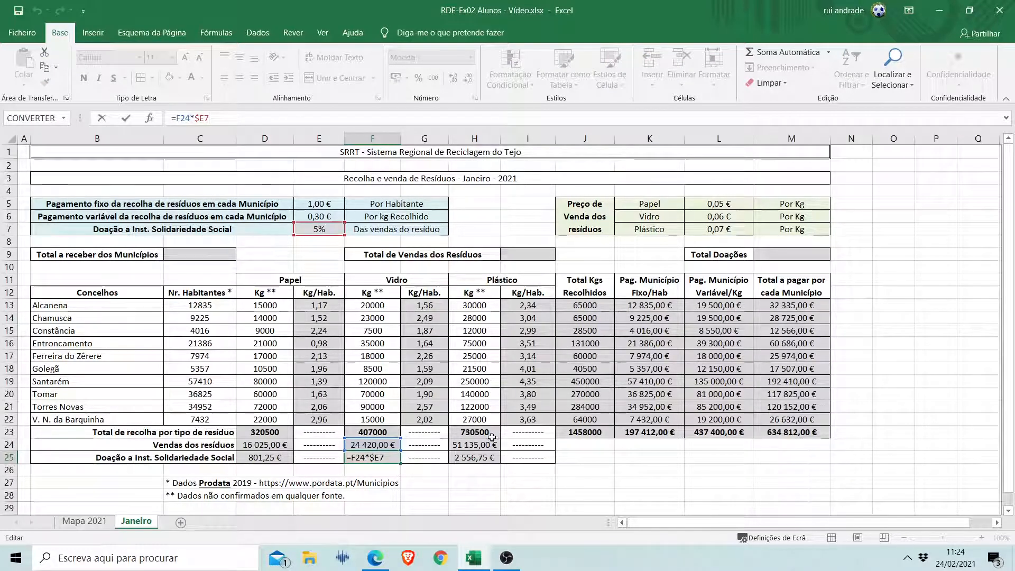
{"action": "key", "text": "ctrl+Return"}
{"action": "left_click", "coordinate": [473, 457]}
{"action": "double_click", "coordinate": [473, 458]}
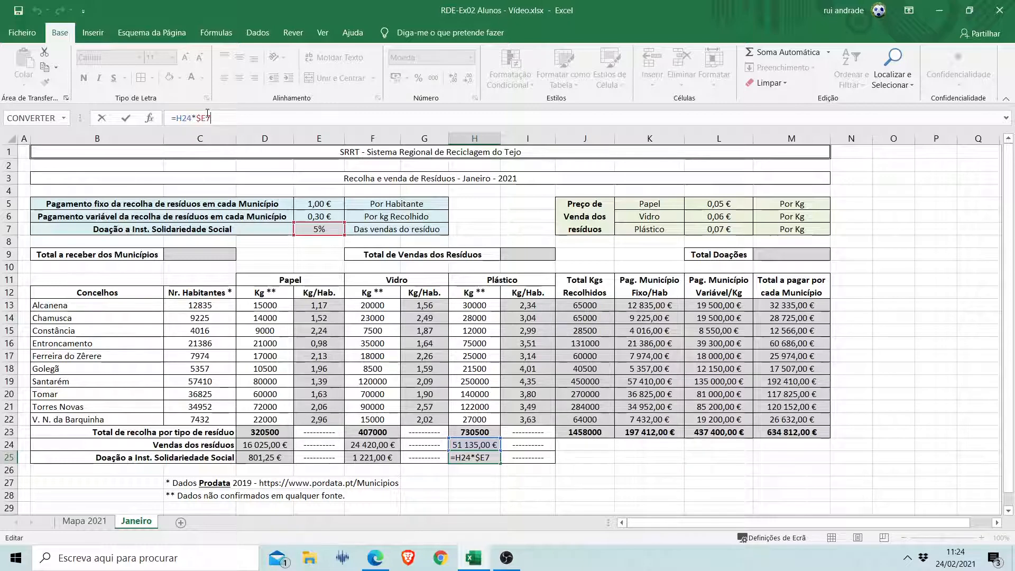
{"action": "key", "text": "Return"}
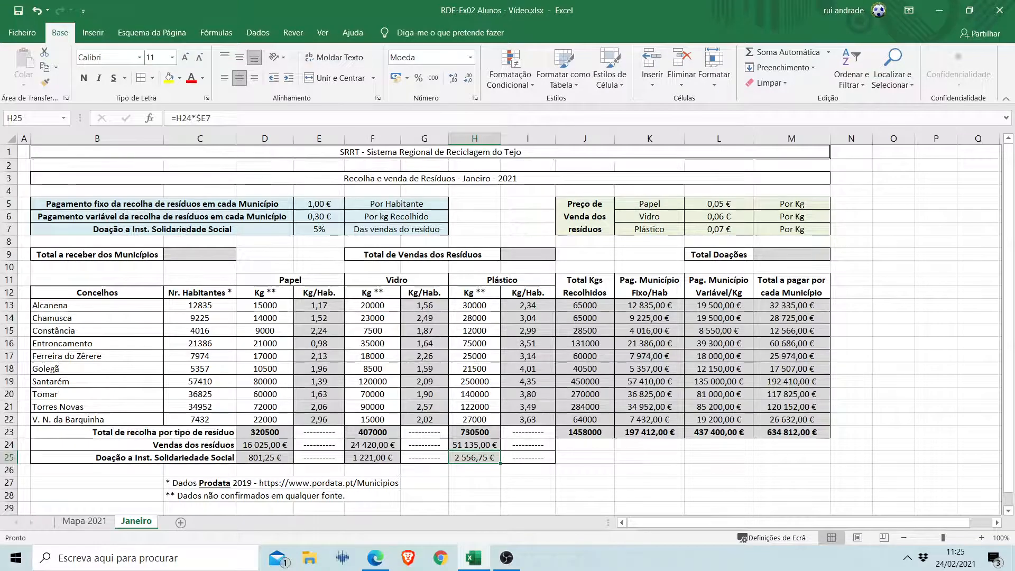
{"action": "key", "text": "alt+Tab"}
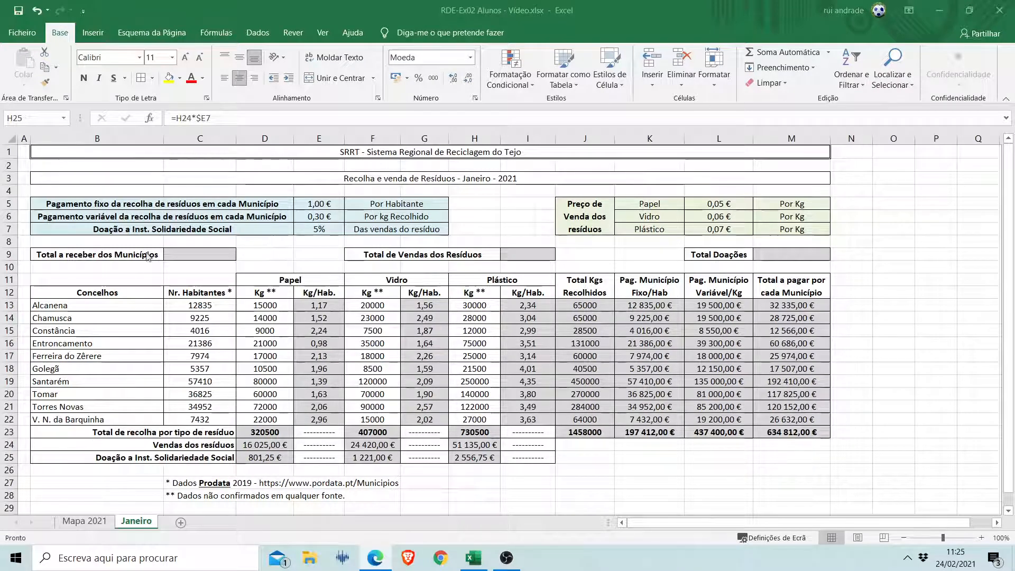
Fill in the total receivable from the municipalities in C9 by referencing the payments total, =M23.
{"action": "left_click", "coordinate": [179, 255]}
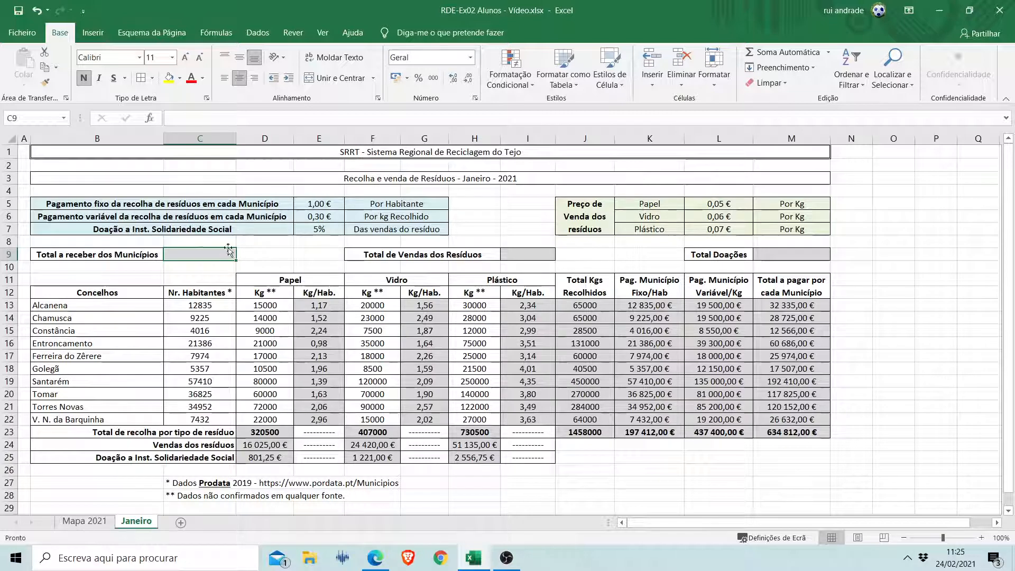
{"action": "left_click", "coordinate": [789, 432]}
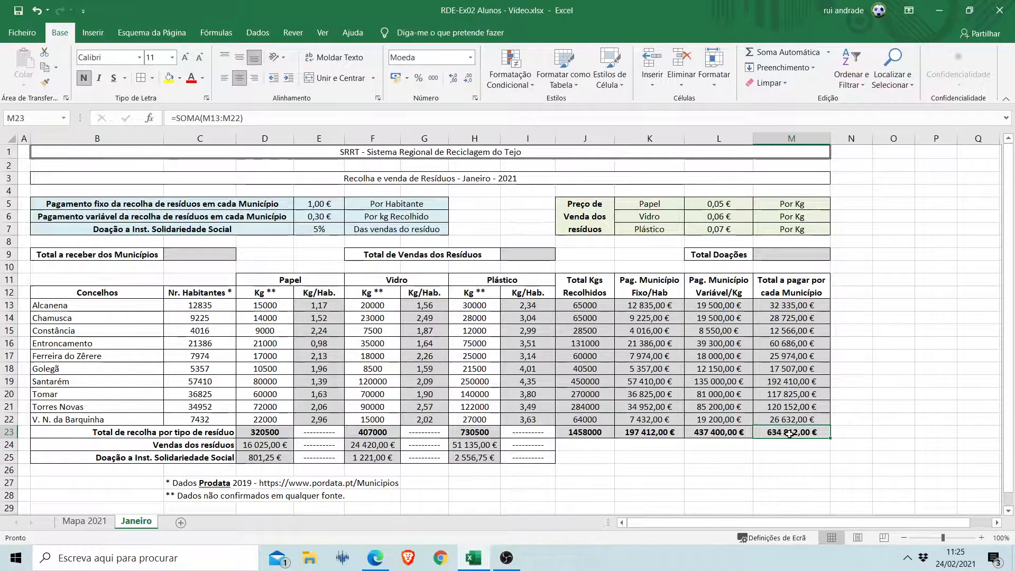
{"action": "left_click", "coordinate": [215, 257]}
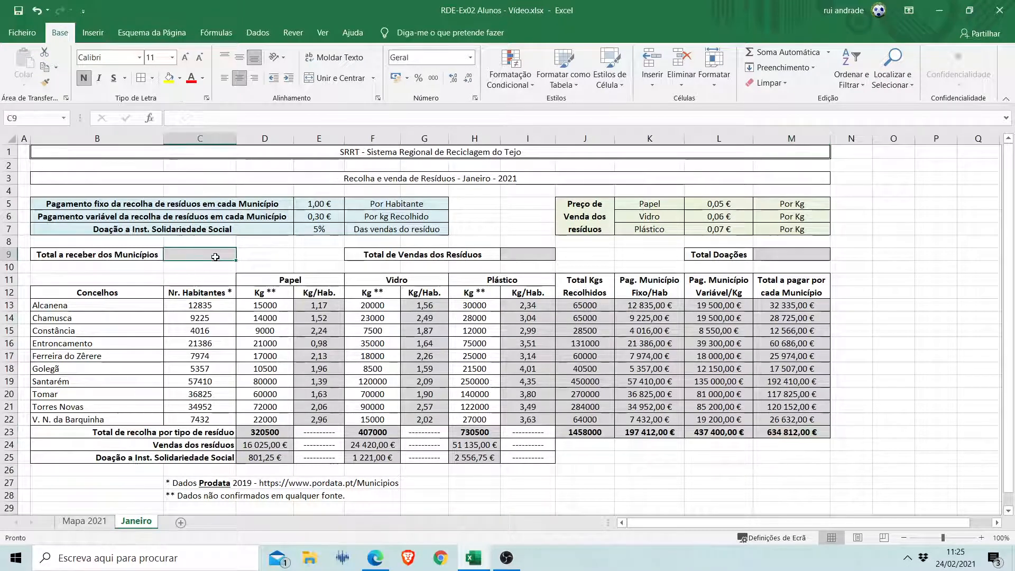
{"action": "type", "text": "="}
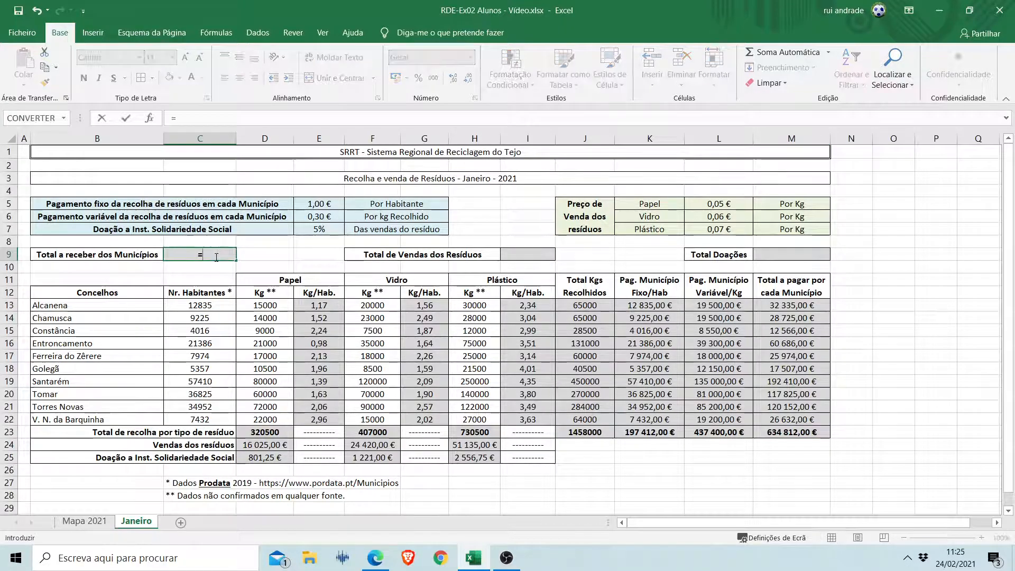
{"action": "left_click", "coordinate": [795, 432]}
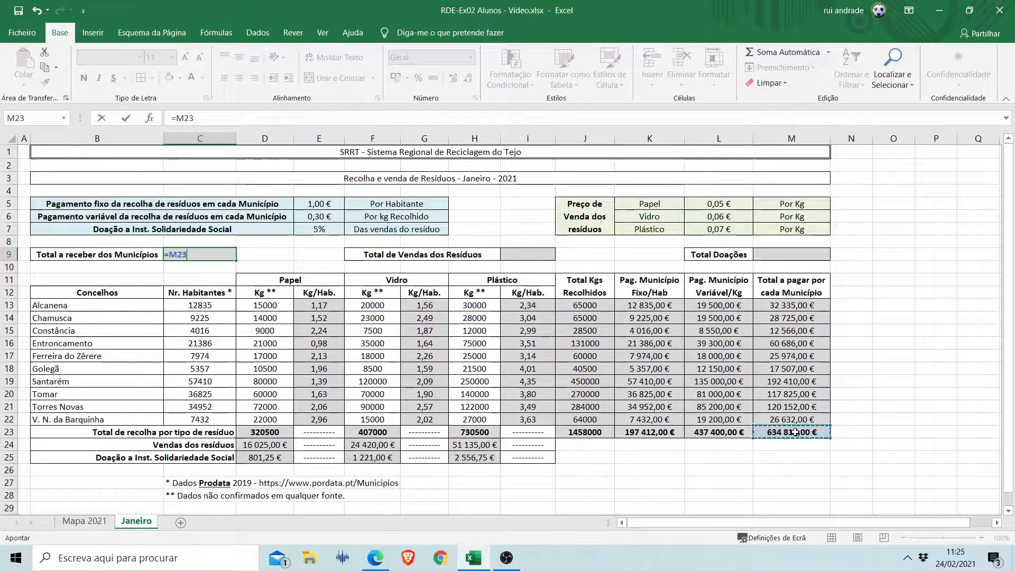
{"action": "key", "text": "Return"}
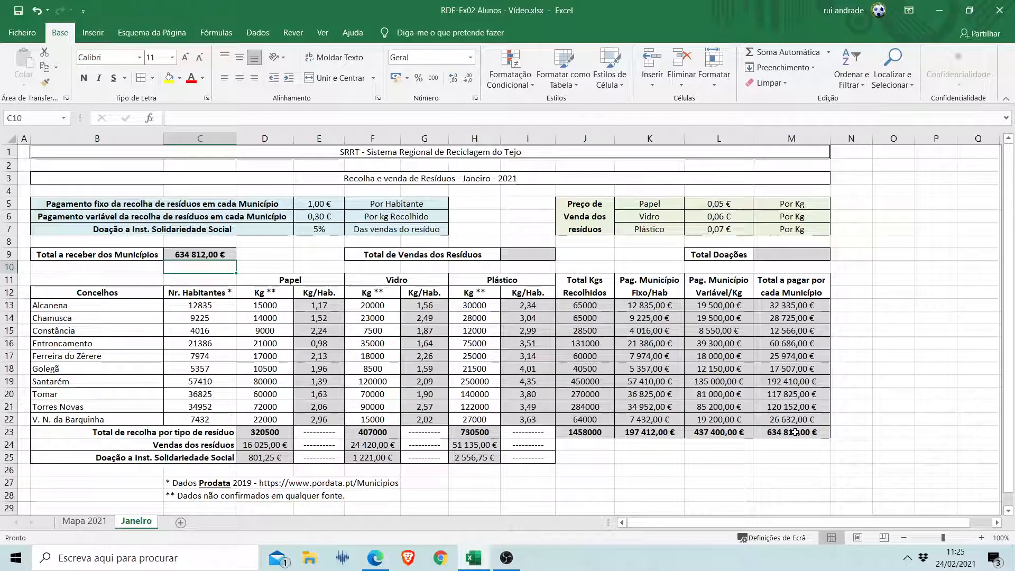
Fill in the total waste sales in I9 by adding the paper, glass and plastic sales, =D24+F24+H24.
{"action": "left_click", "coordinate": [532, 255]}
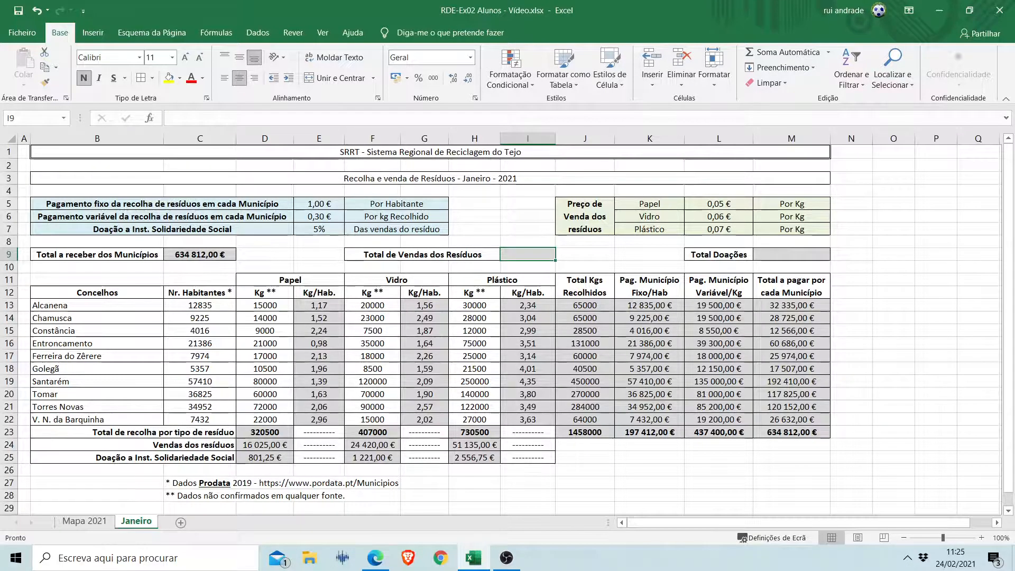
{"action": "type", "text": "="}
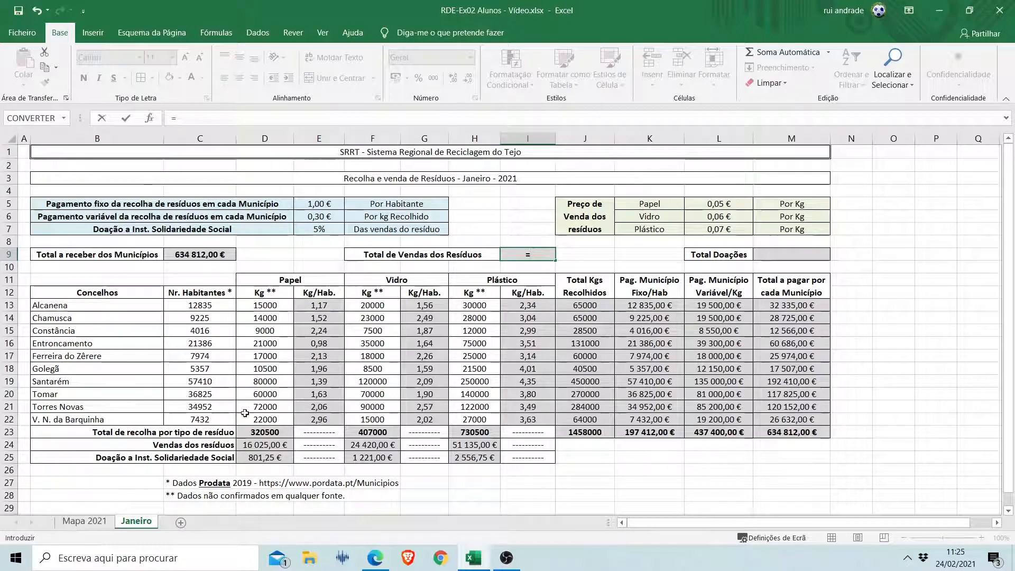
{"action": "left_click", "coordinate": [263, 446]}
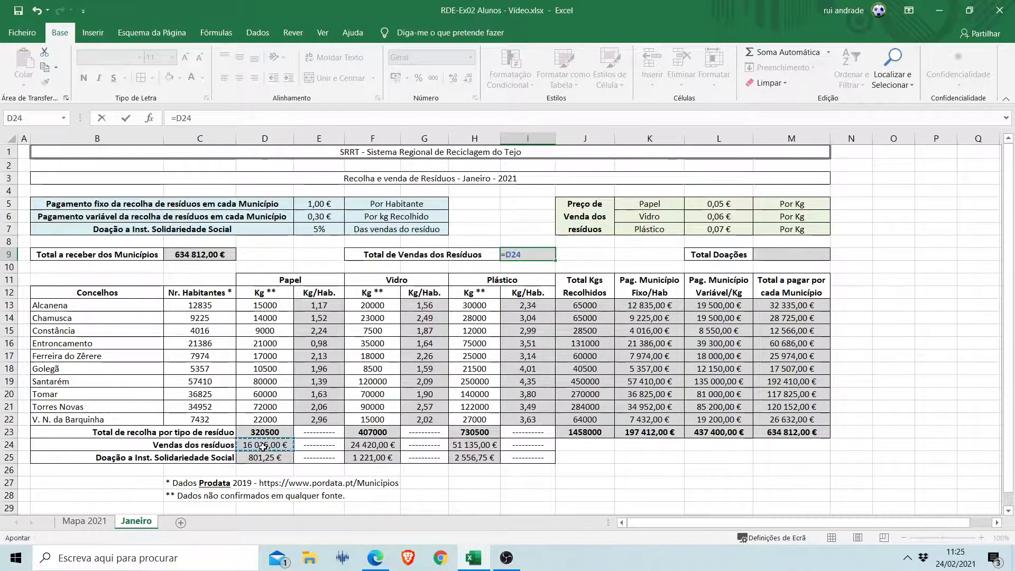
{"action": "type", "text": "+"}
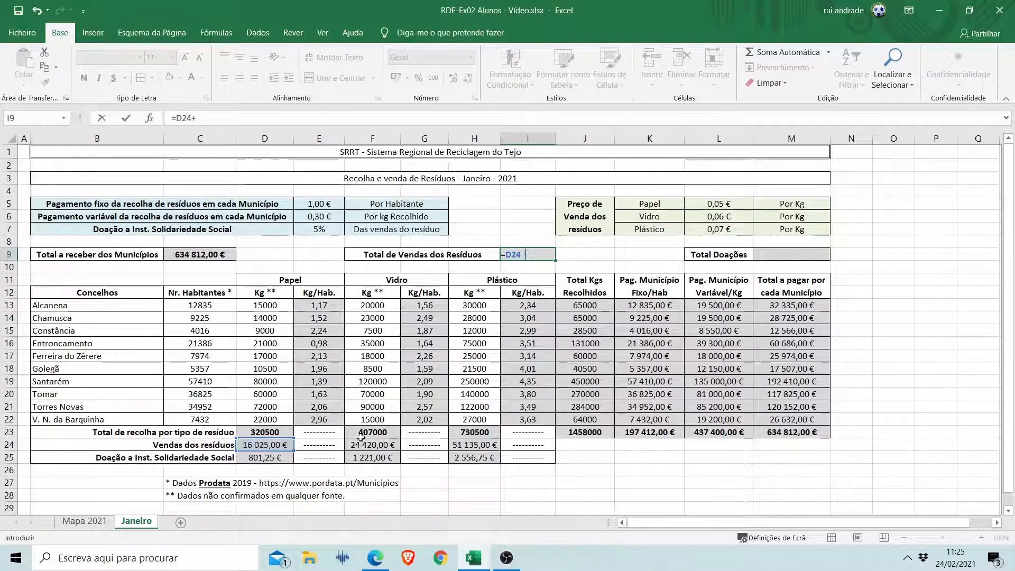
{"action": "left_click", "coordinate": [369, 445]}
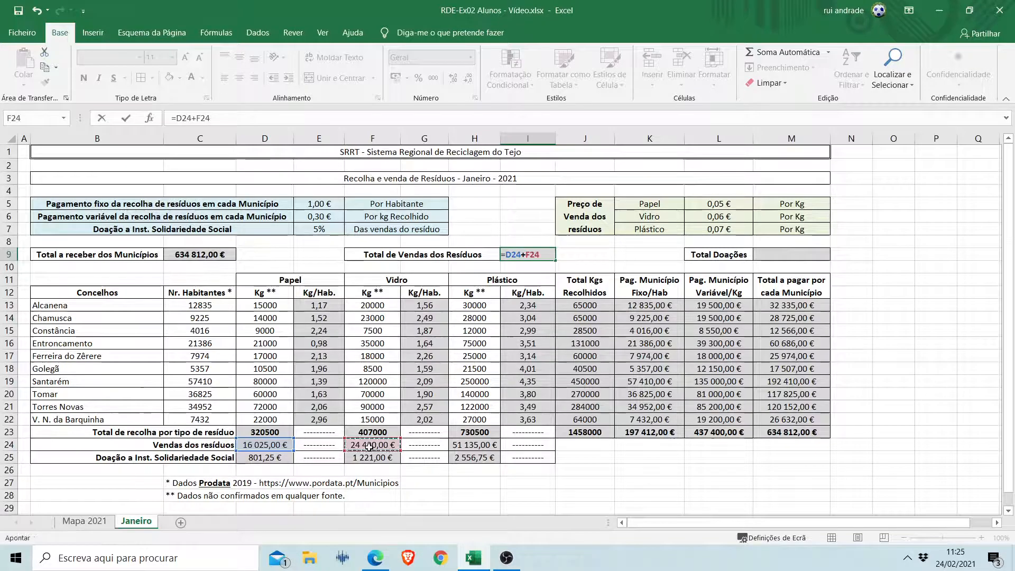
{"action": "type", "text": "+"}
{"action": "left_click", "coordinate": [470, 447]}
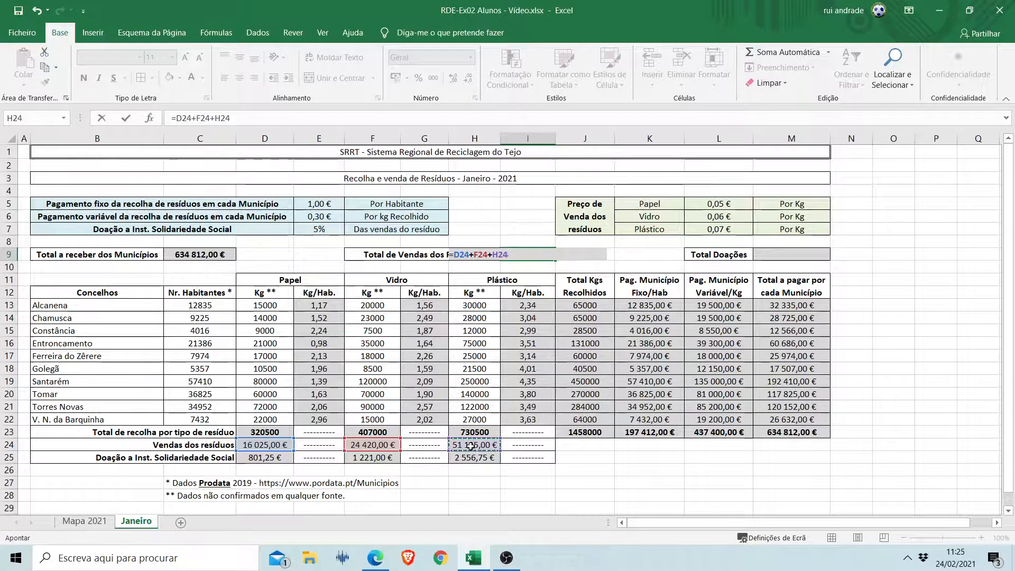
{"action": "key", "text": "Return"}
{"action": "key", "text": "Up"}
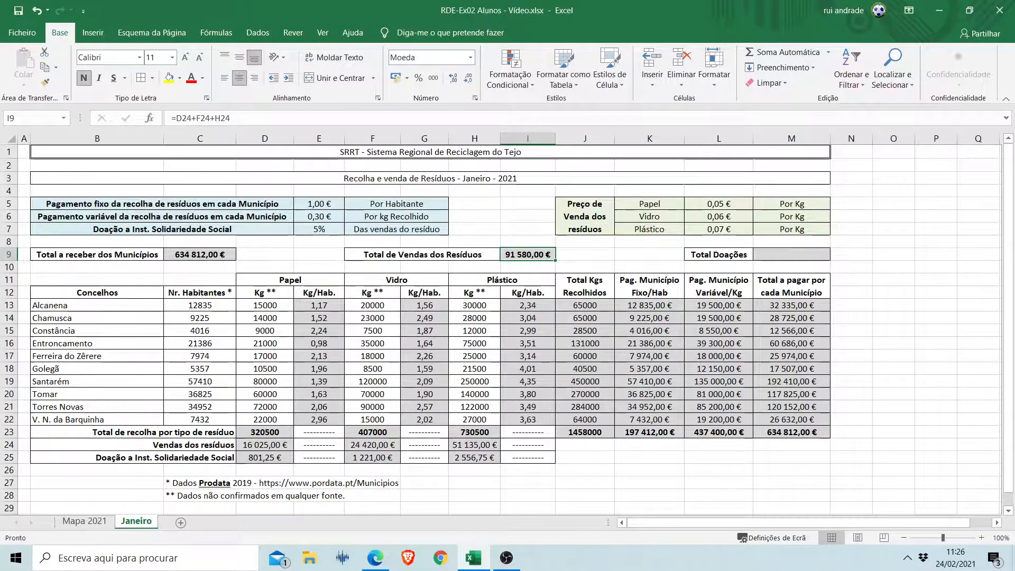
Fill in the total donations in M9 by adding the paper, glass and plastic donations, =D25+F25+H25.
{"action": "key", "text": "alt+Tab"}
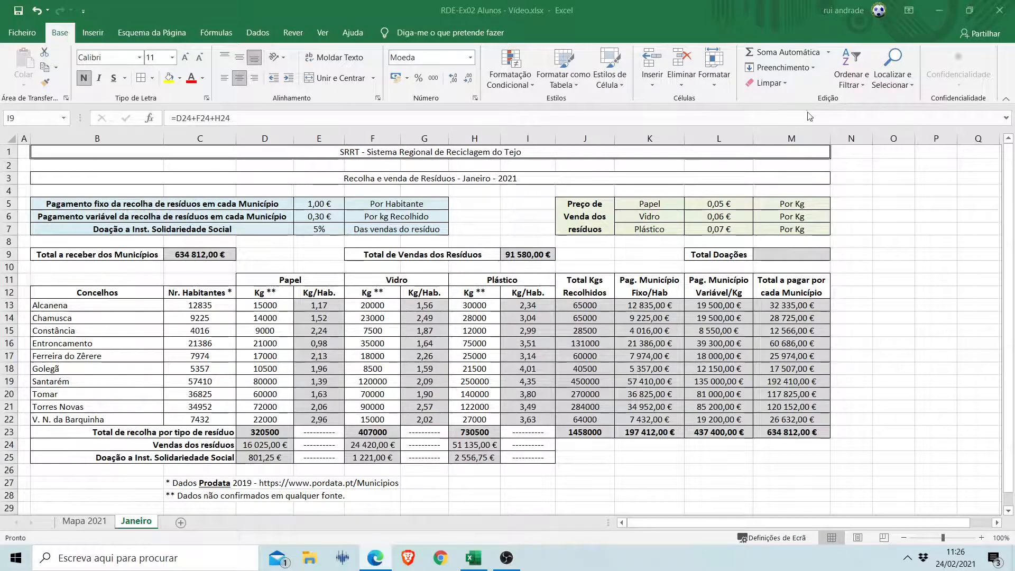
{"action": "left_click", "coordinate": [792, 252]}
{"action": "left_click", "coordinate": [798, 257]}
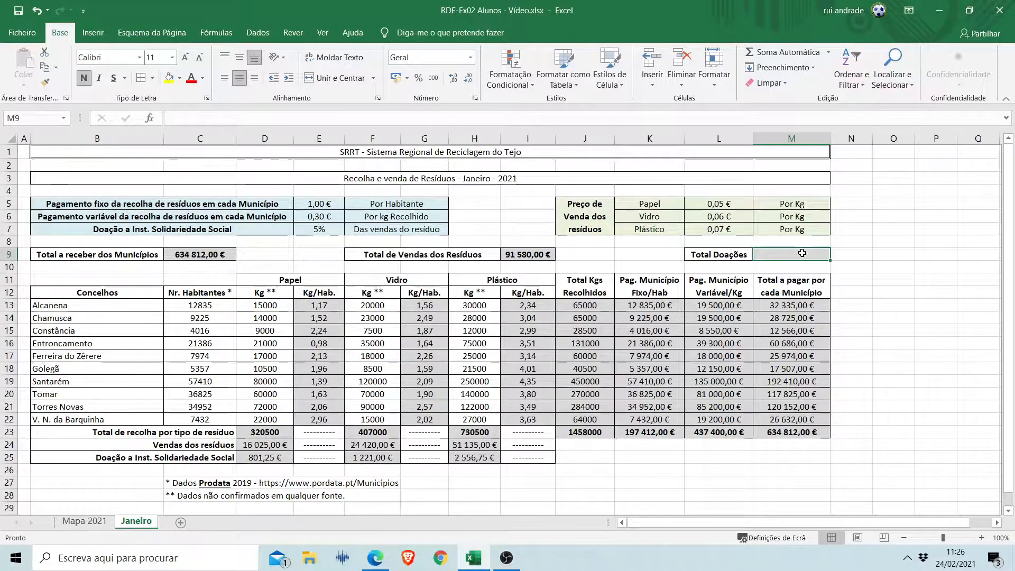
{"action": "type", "text": "="}
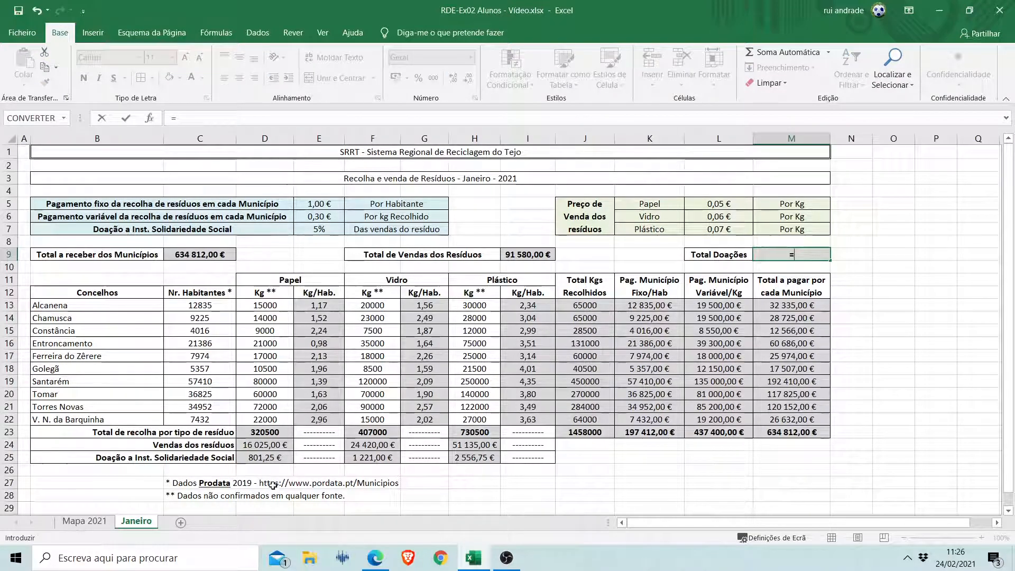
{"action": "left_click", "coordinate": [267, 458]}
{"action": "type", "text": "+"}
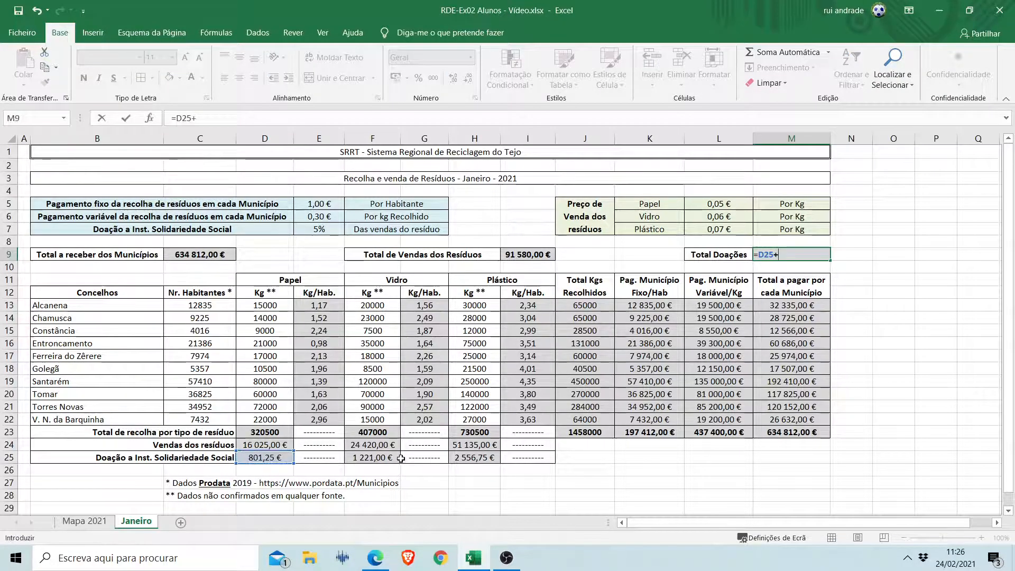
{"action": "left_click", "coordinate": [398, 458]}
{"action": "type", "text": "+"}
{"action": "left_click", "coordinate": [474, 458]}
{"action": "type", "text": "+"}
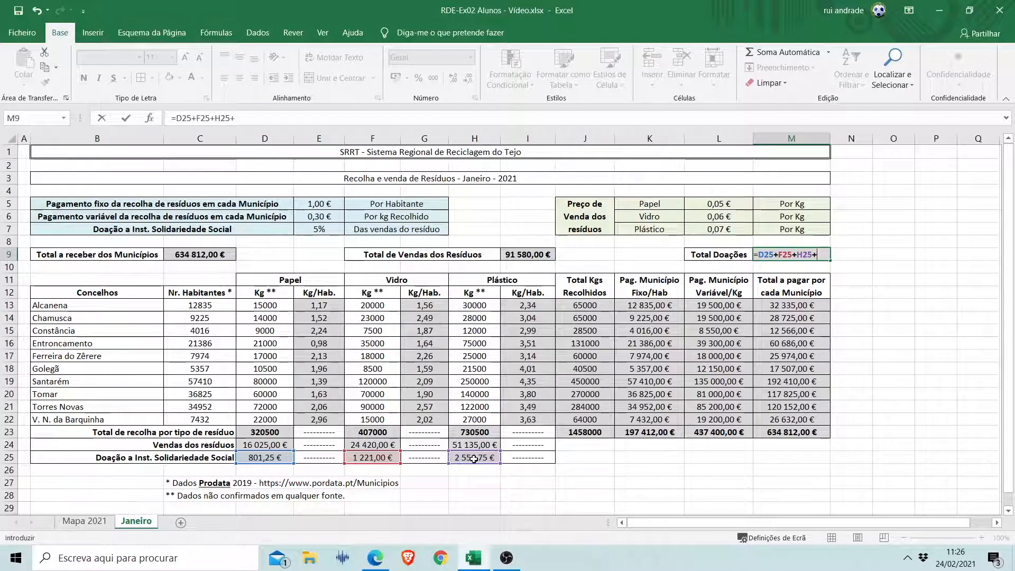
{"action": "key", "text": "BackSpace"}
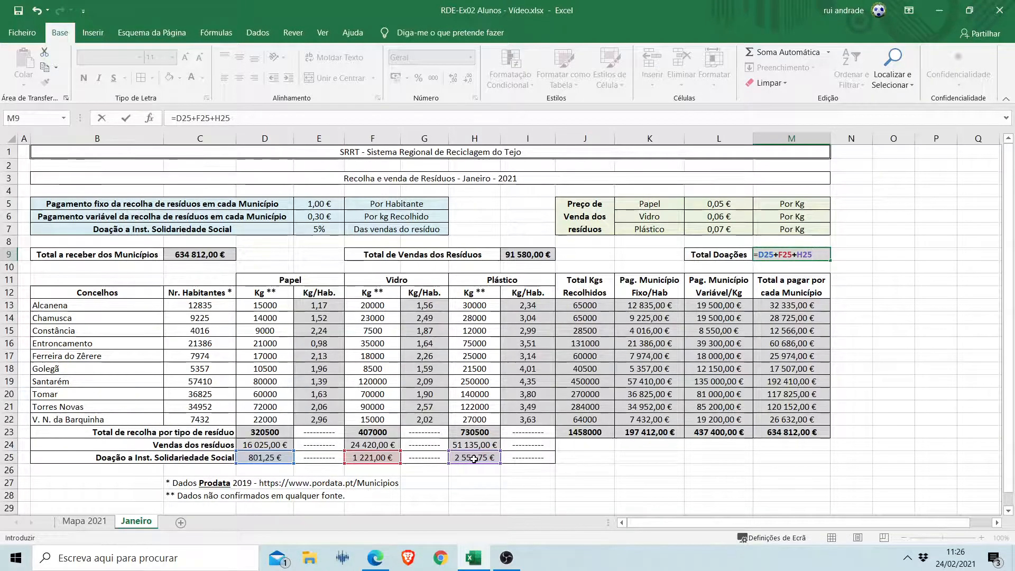
{"action": "key", "text": "Return"}
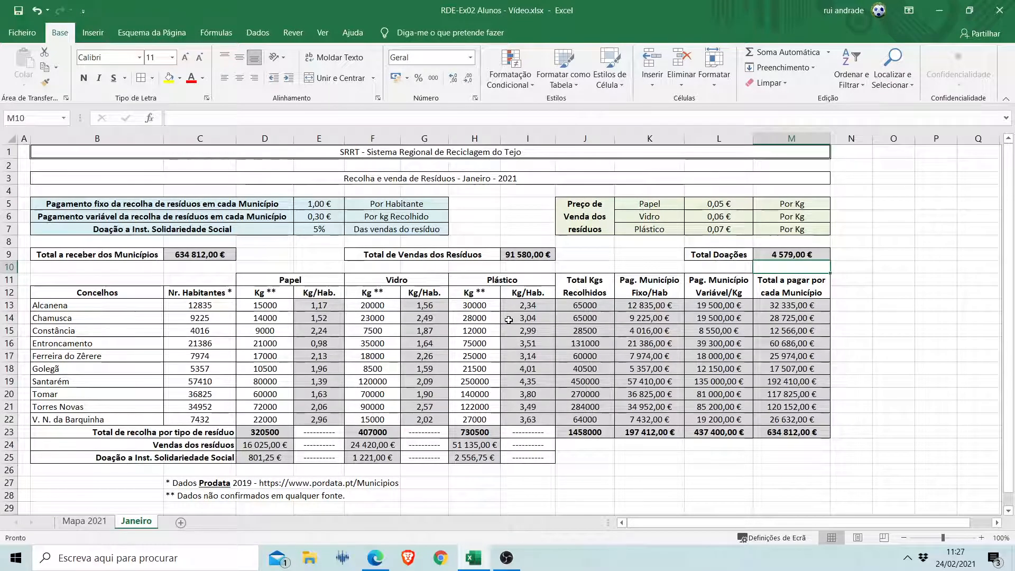
Duplicate the Janeiro sheet within the workbook and place the copy after the original.
{"action": "right_click", "coordinate": [133, 525]}
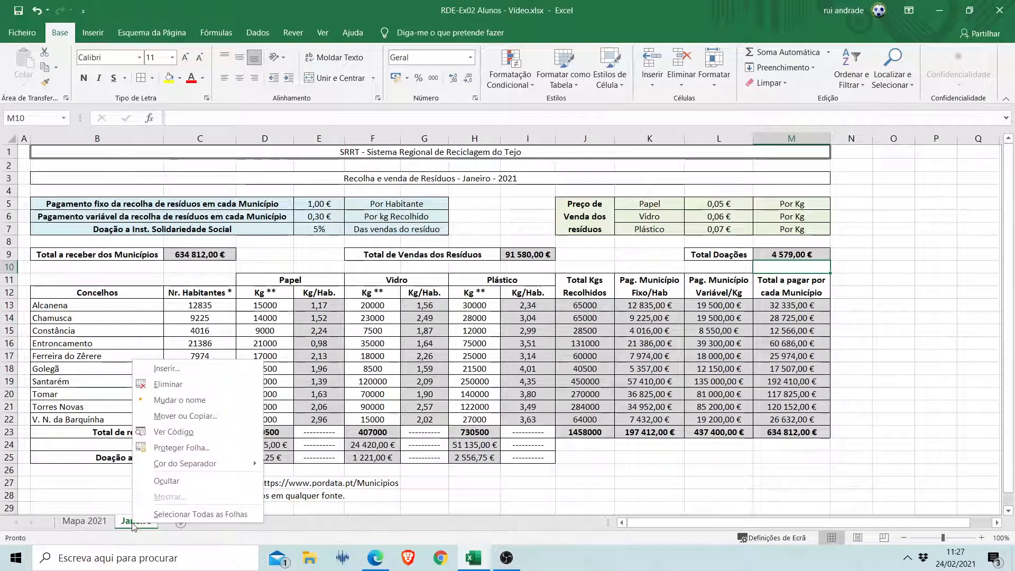
{"action": "left_click", "coordinate": [198, 418]}
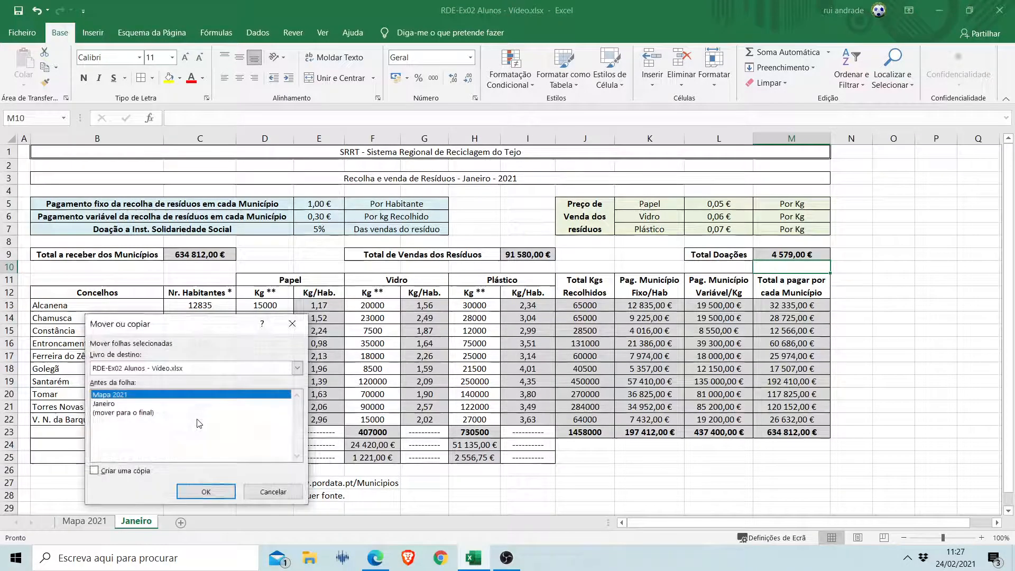
{"action": "left_click", "coordinate": [117, 403]}
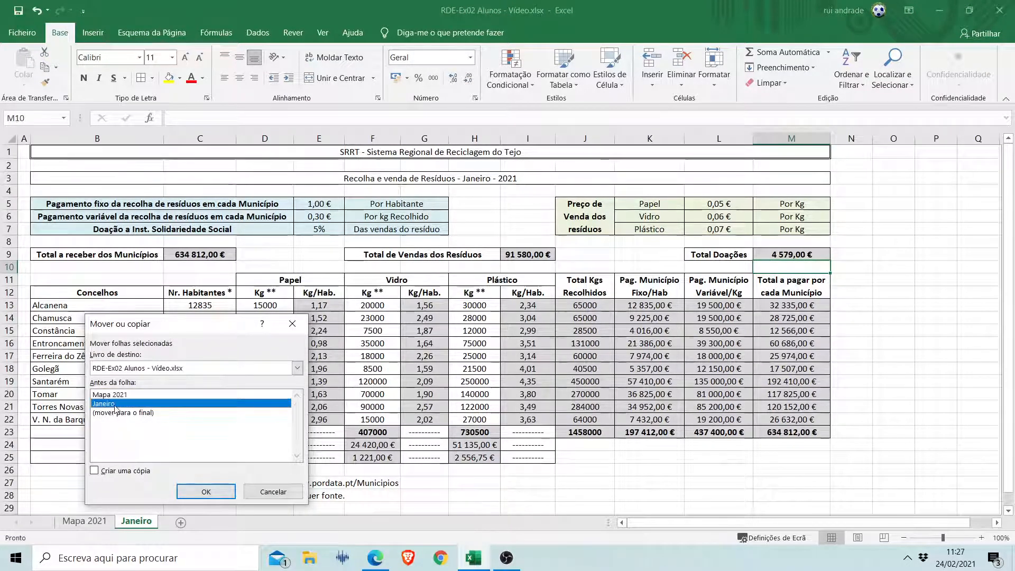
{"action": "left_click", "coordinate": [109, 471]}
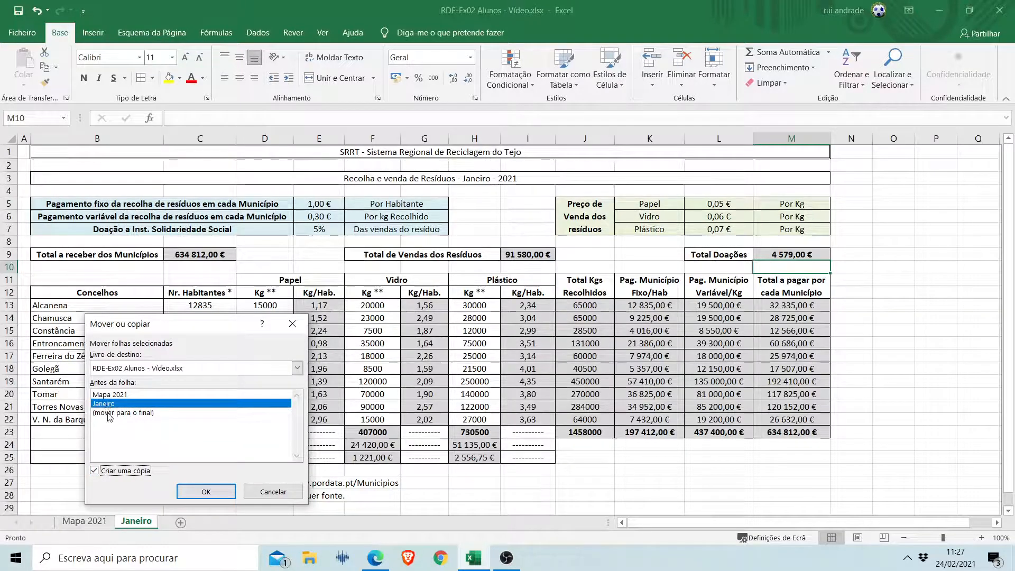
{"action": "left_click", "coordinate": [200, 491]}
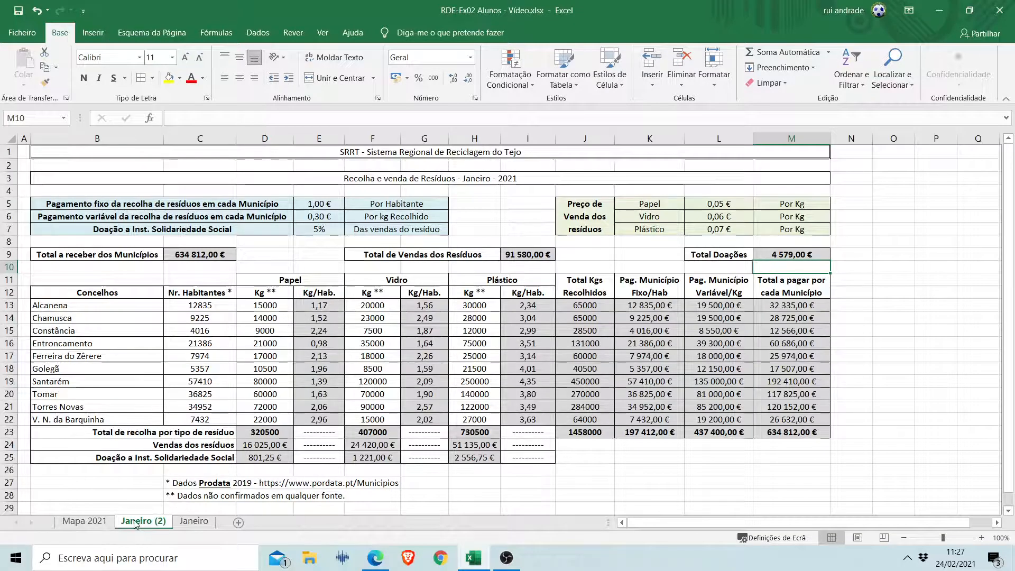
{"action": "left_click_drag", "start_coordinate": [136, 524], "coordinate": [221, 524]}
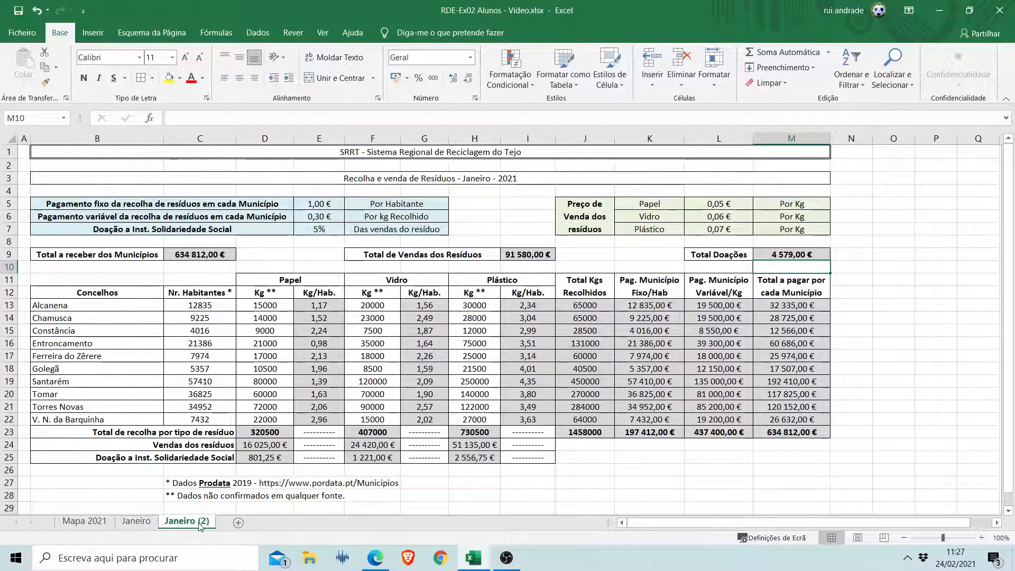
Colour the Janeiro sheet tab with the standard orange.
{"action": "left_click", "coordinate": [132, 523]}
{"action": "right_click", "coordinate": [133, 523]}
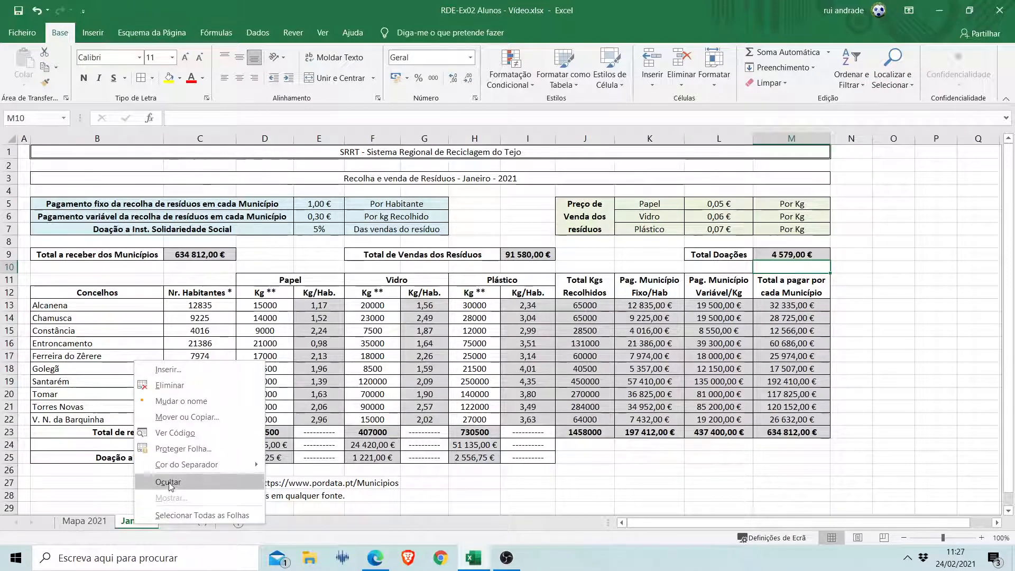
{"action": "mouse_move", "coordinate": [200, 463]}
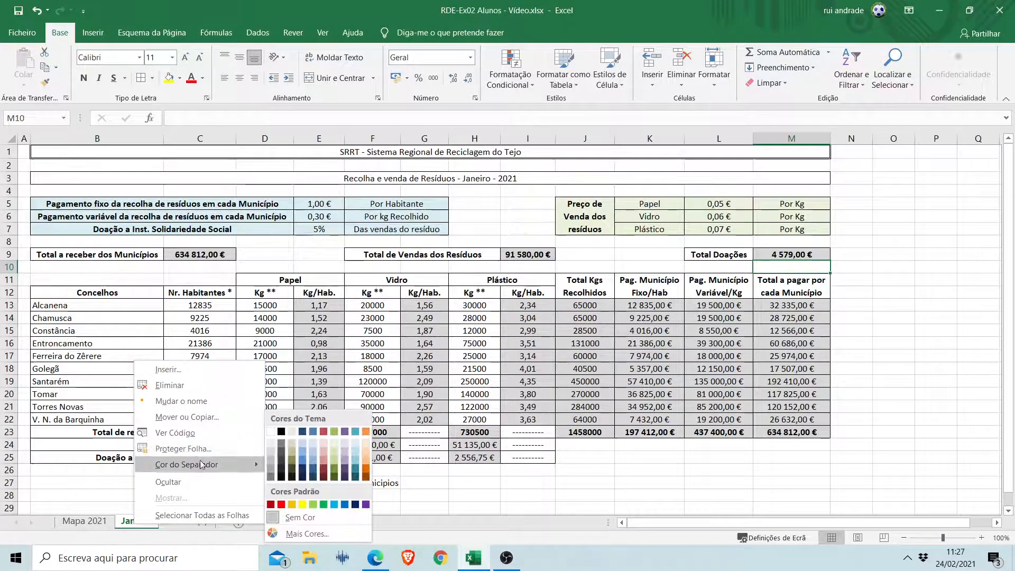
{"action": "left_click", "coordinate": [293, 505]}
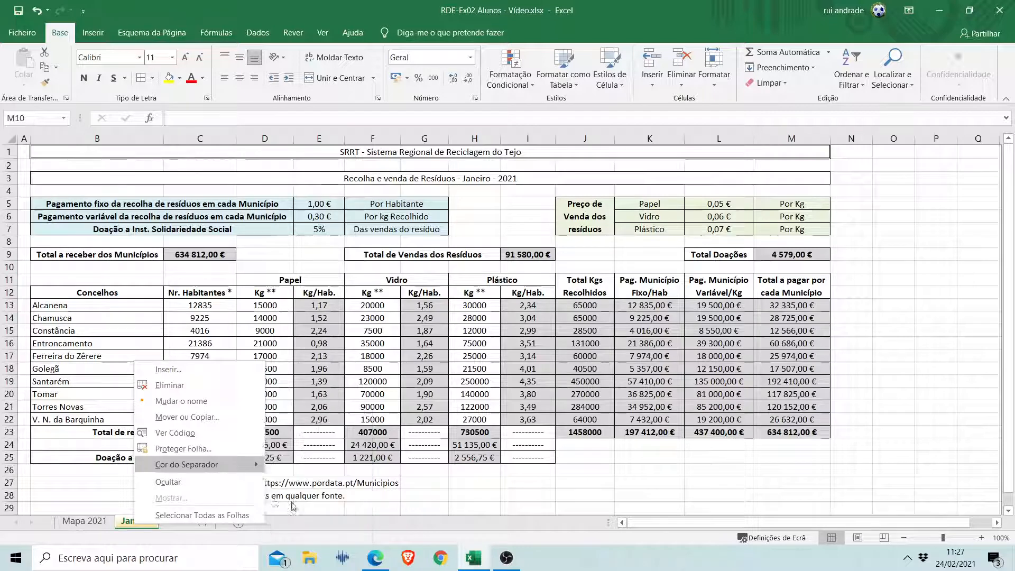
Rename the copied sheet Janeiro (2) as Fevereiro.
{"action": "left_click", "coordinate": [183, 522]}
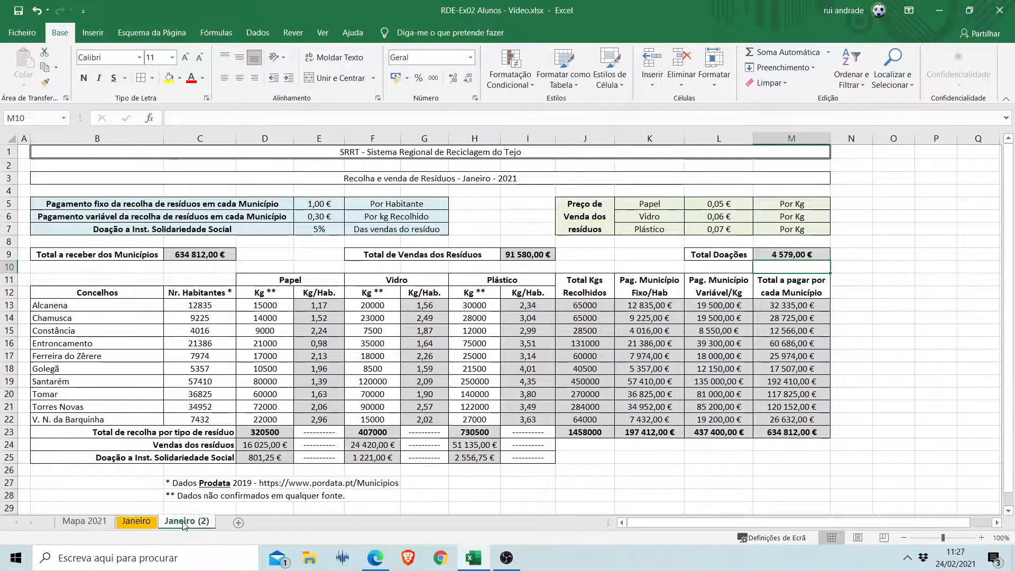
{"action": "double_click", "coordinate": [182, 522]}
{"action": "type", "text": "Fe"}
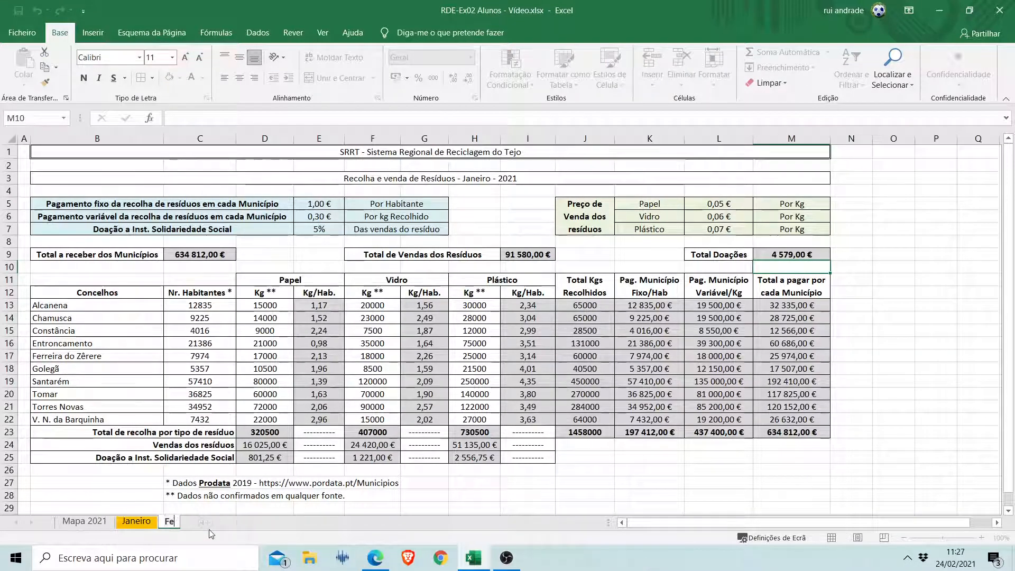
{"action": "type", "text": "vereiro"}
{"action": "key", "text": "Return"}
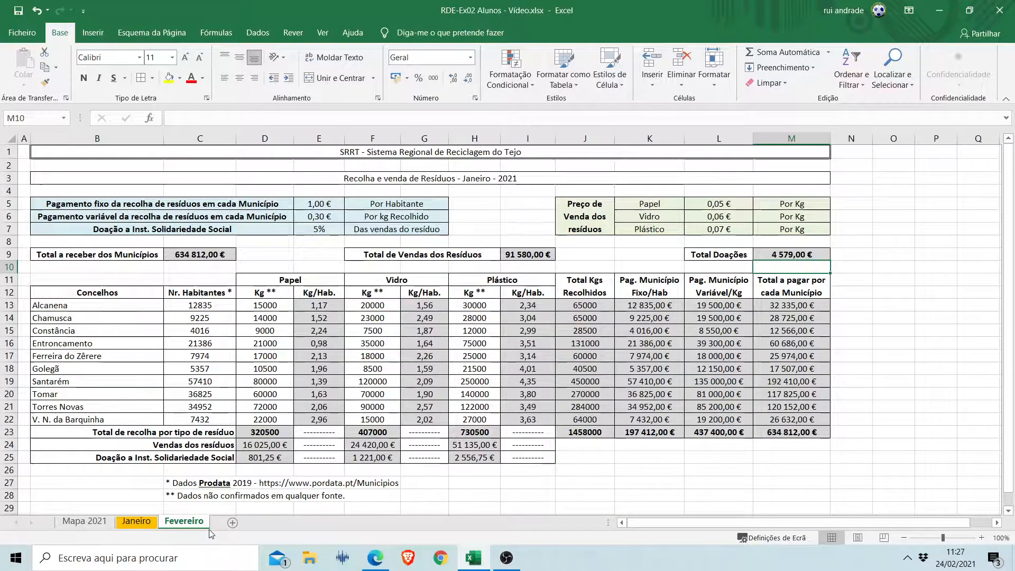
Change the month in the B3 title so it reads "Recolha e venda de Resíduos - Fevereiro - 2021".
{"action": "double_click", "coordinate": [487, 179]}
{"action": "left_click", "coordinate": [295, 119]}
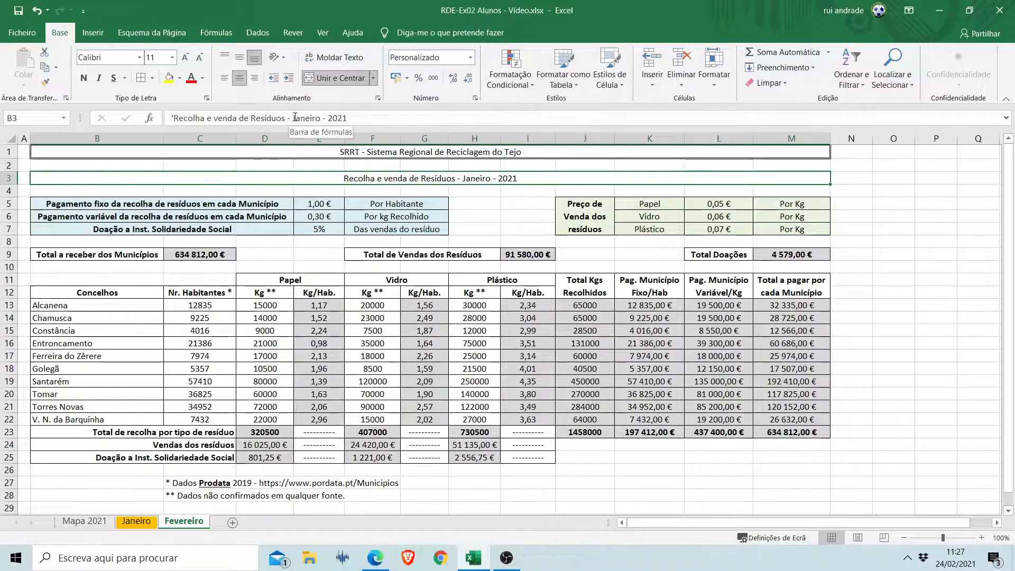
{"action": "key", "text": "Delete"}
{"action": "type", "text": "Feve"}
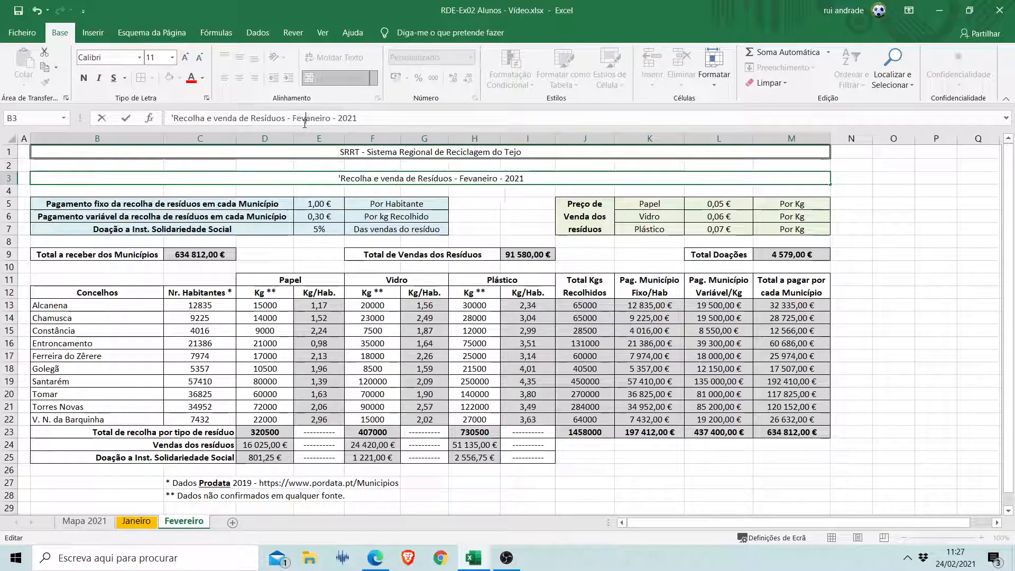
{"action": "type", "text": "reiro"}
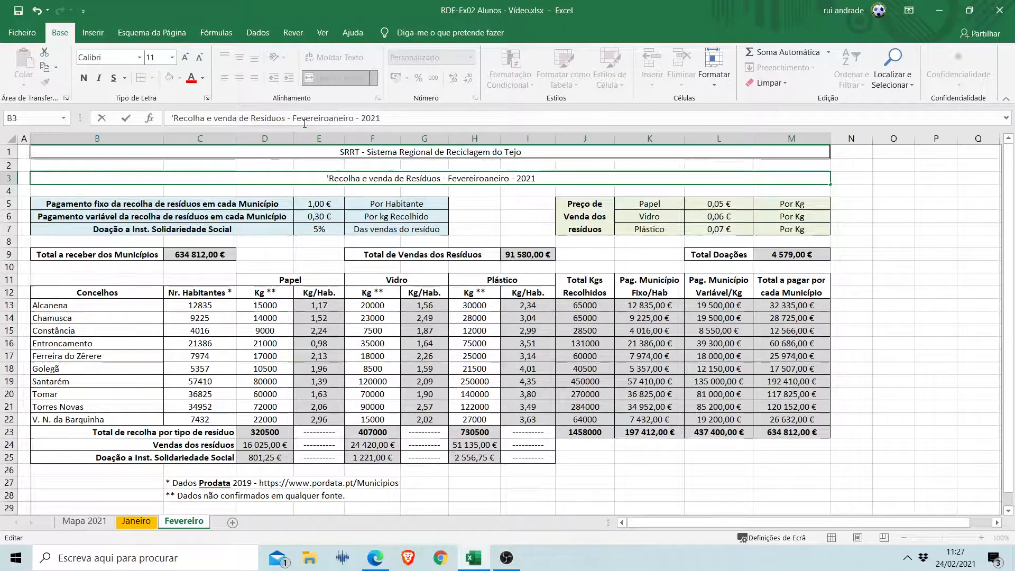
{"action": "key", "text": "Delete"}
{"action": "key", "text": "Delete"}
{"action": "key", "text": "Delete"}
{"action": "key", "text": "Delete"}
{"action": "key", "text": "Delete"}
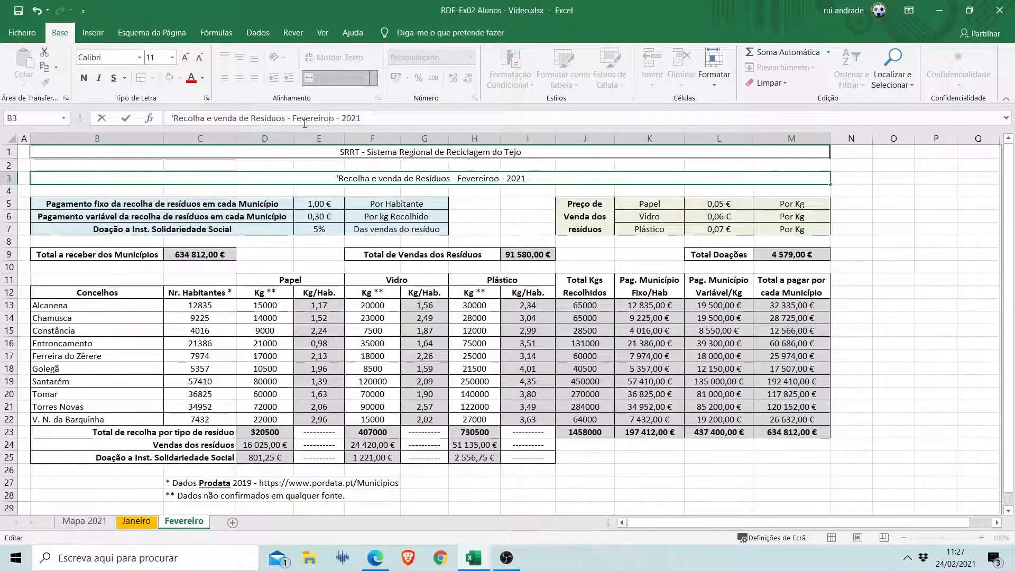
{"action": "key", "text": "Delete"}
{"action": "key", "text": "Return"}
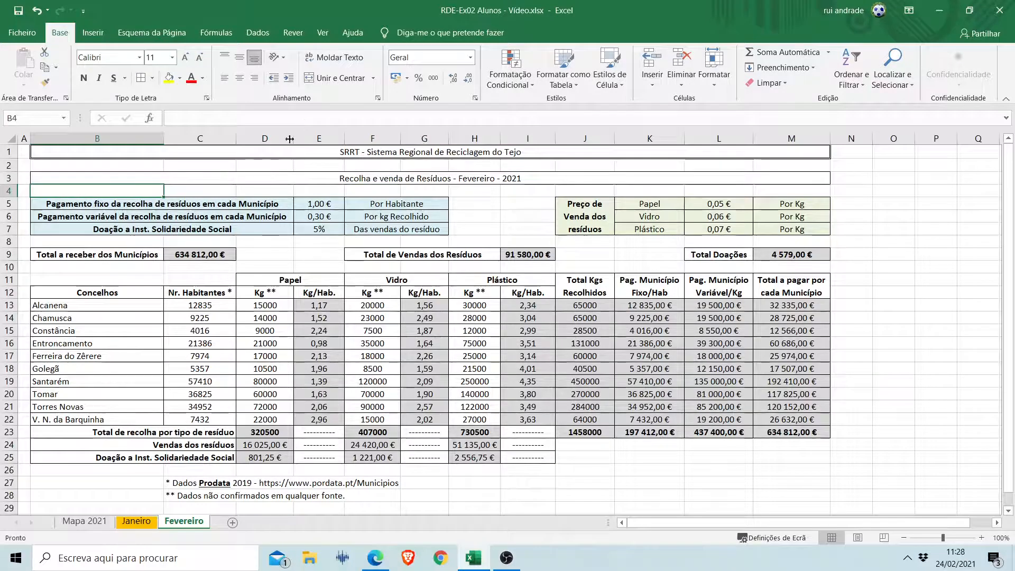
Give the Fevereiro sheet tab a standard colour different from the Janeiro tab's.
{"action": "right_click", "coordinate": [181, 526]}
{"action": "mouse_move", "coordinate": [264, 468]}
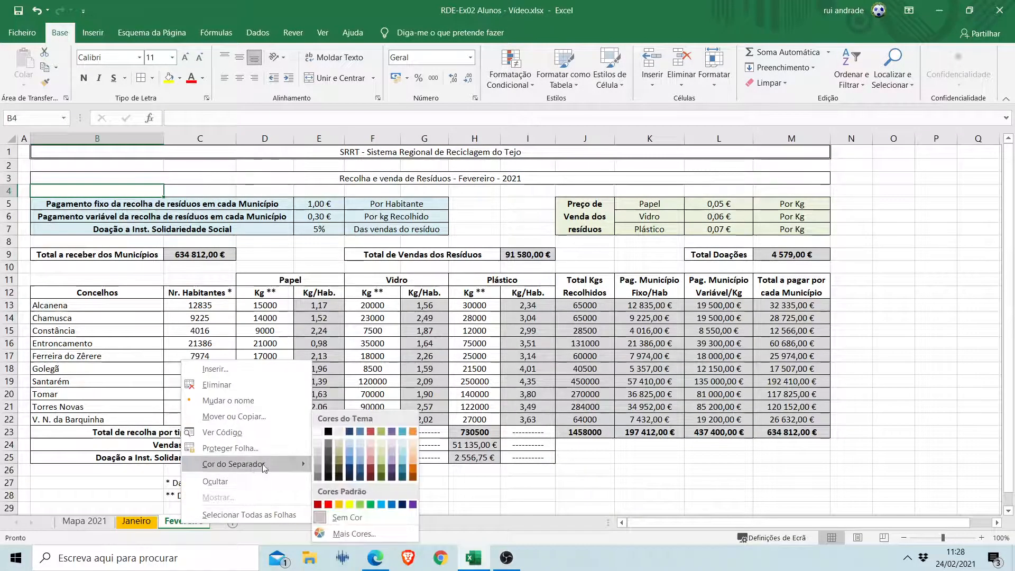
{"action": "left_click", "coordinate": [373, 504]}
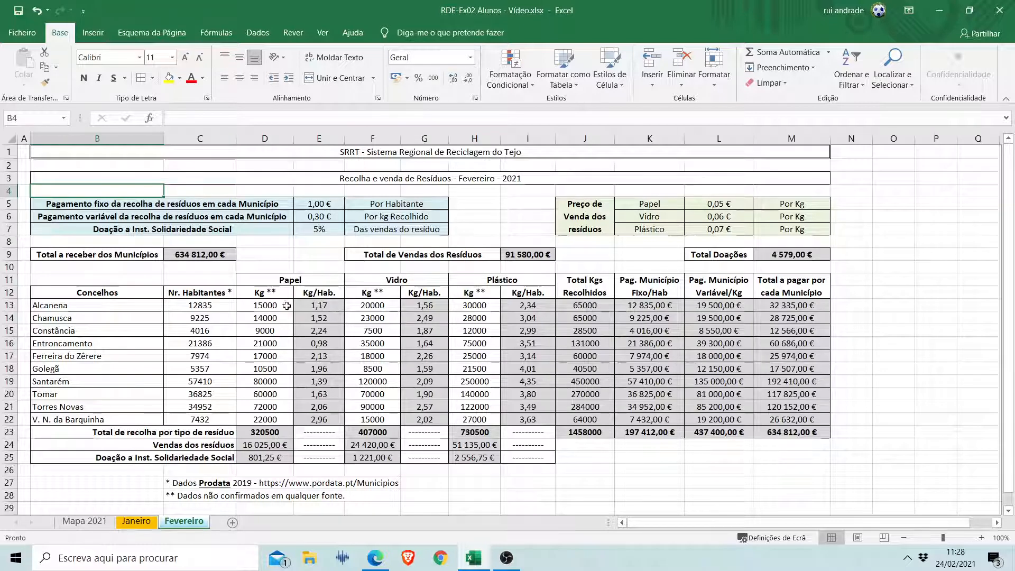
Clear the collected Kg values for Papel, Vidro and Plástico in D13:D22, F13:F22 and H13:H22 of the Fevereiro sheet.
{"action": "left_click_drag", "start_coordinate": [283, 305], "coordinate": [281, 418]}
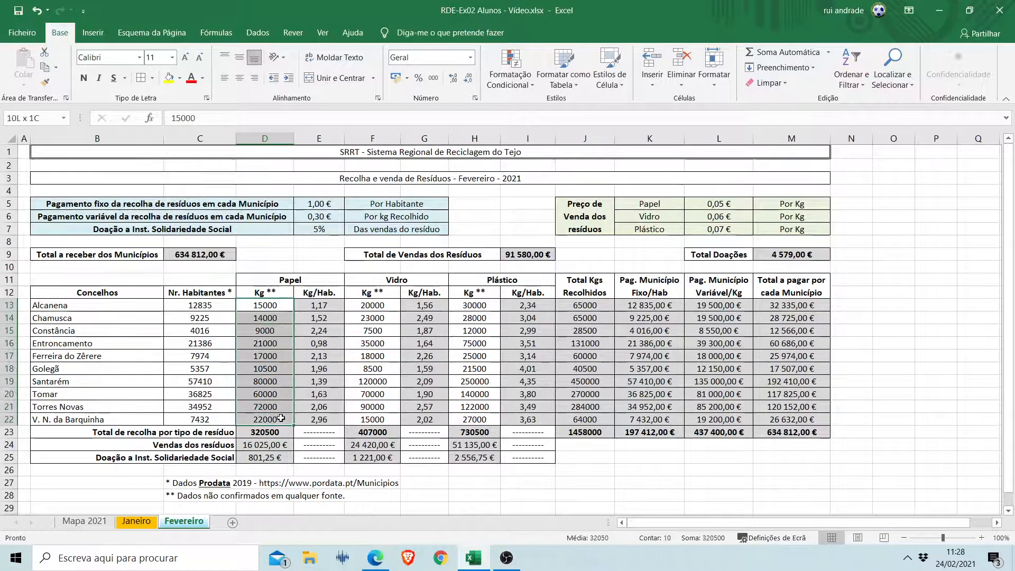
{"action": "key", "text": "Delete"}
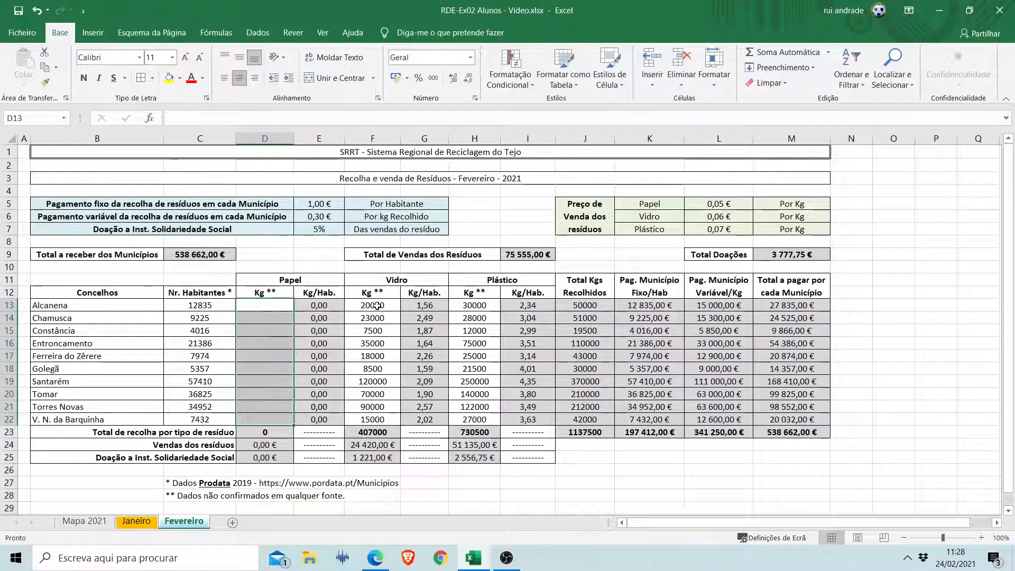
{"action": "left_click", "coordinate": [376, 307]}
{"action": "left_click_drag", "start_coordinate": [377, 313], "coordinate": [376, 413]}
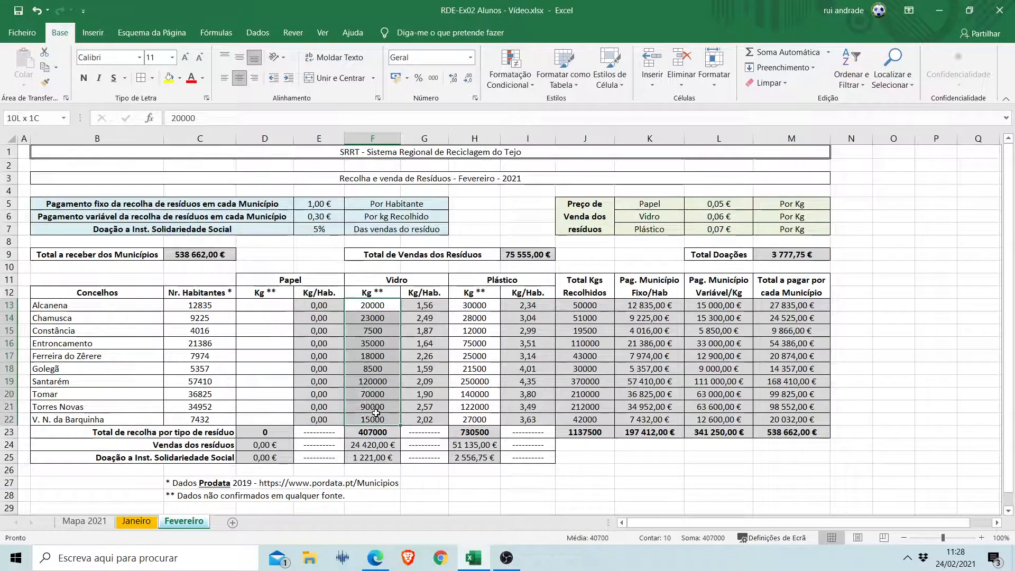
{"action": "key", "text": "Delete"}
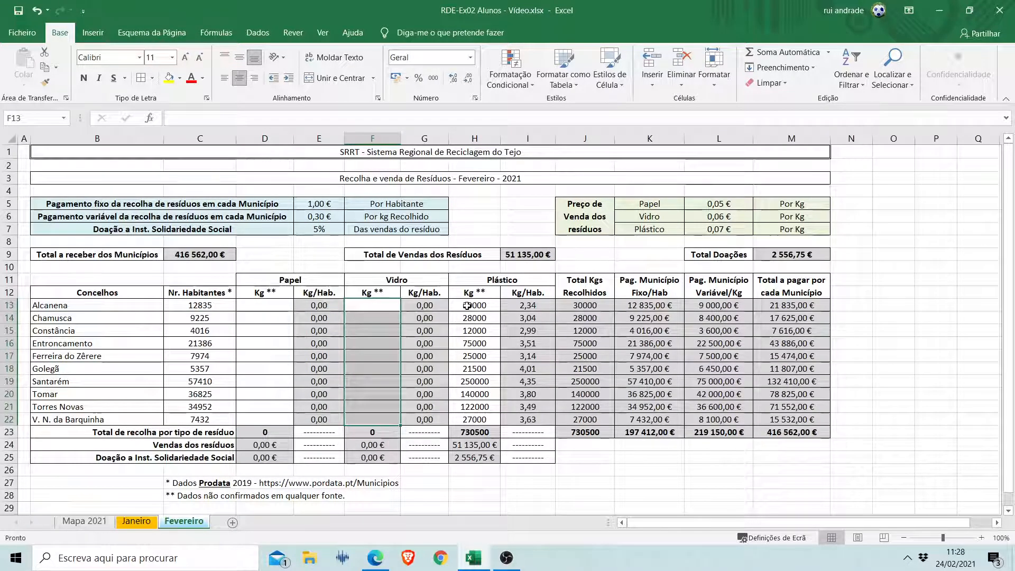
{"action": "left_click_drag", "start_coordinate": [468, 307], "coordinate": [465, 418]}
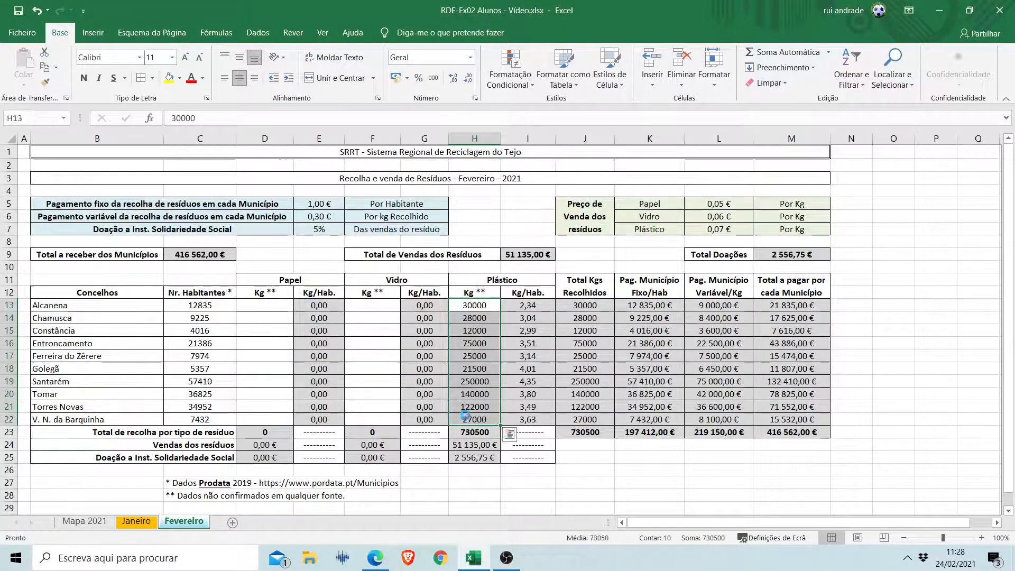
{"action": "key", "text": "Delete"}
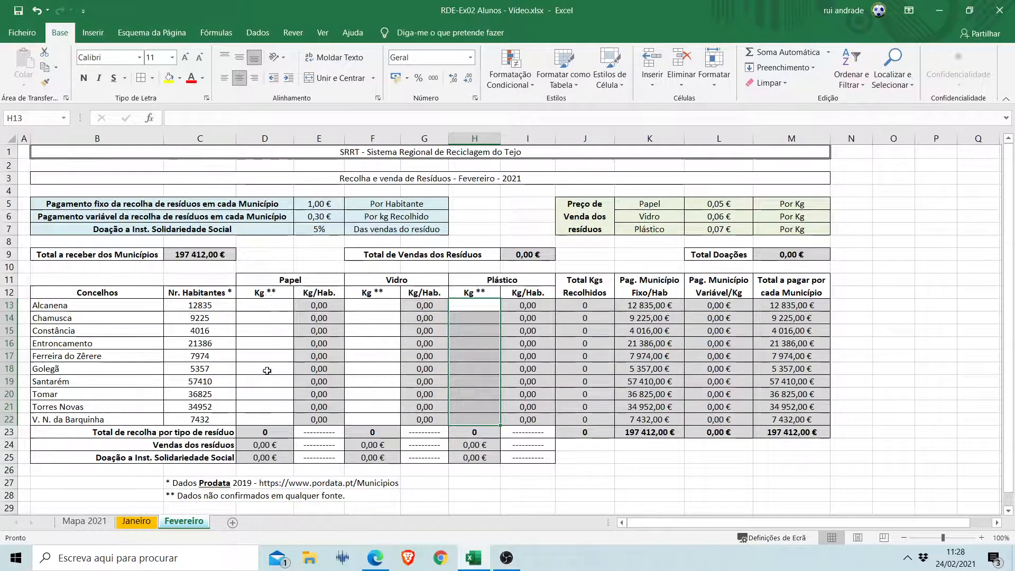
{"action": "left_click", "coordinate": [264, 306]}
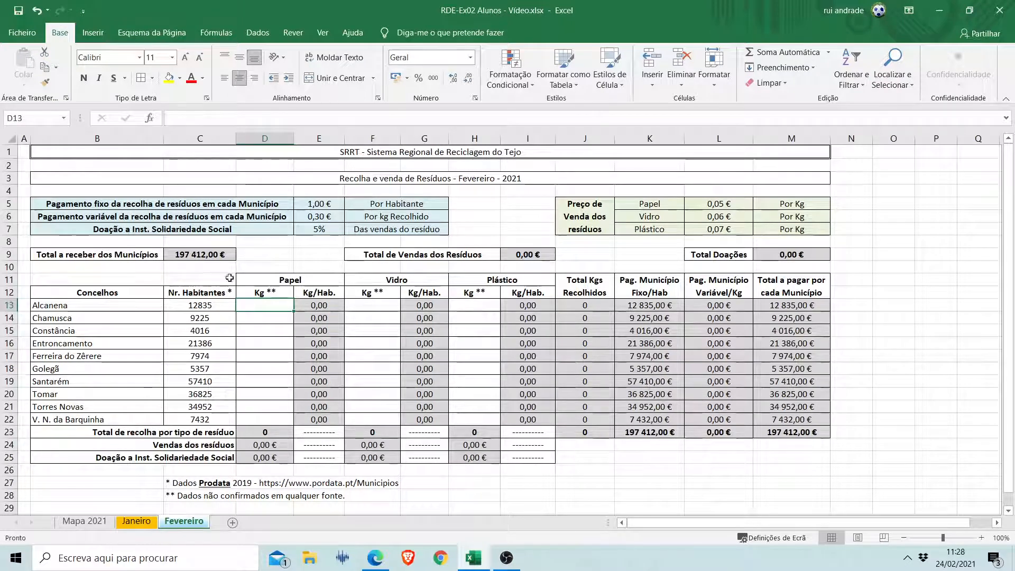
{"action": "left_click_drag", "start_coordinate": [263, 304], "coordinate": [264, 411]}
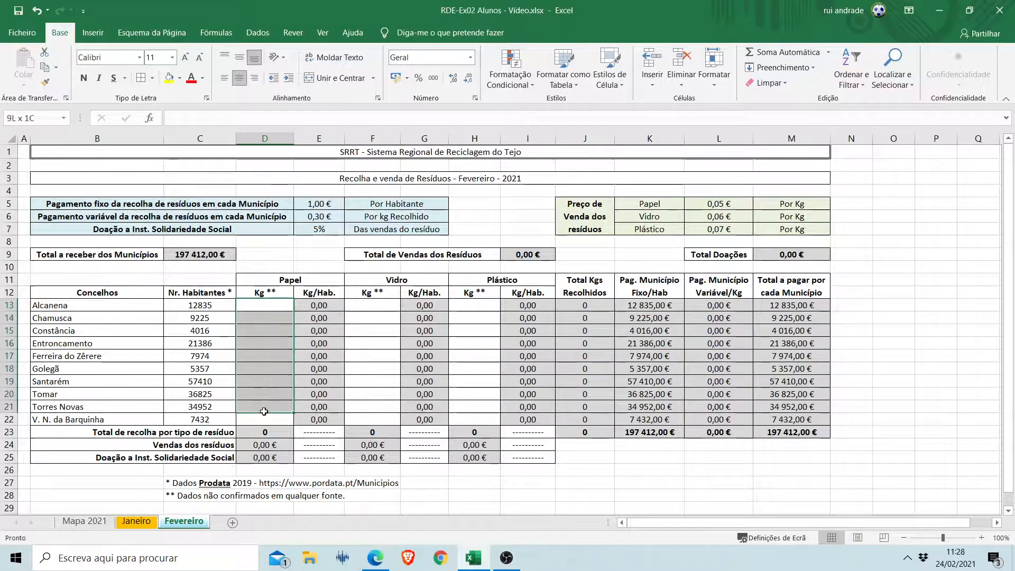
{"action": "left_click_drag", "start_coordinate": [372, 305], "coordinate": [373, 410]}
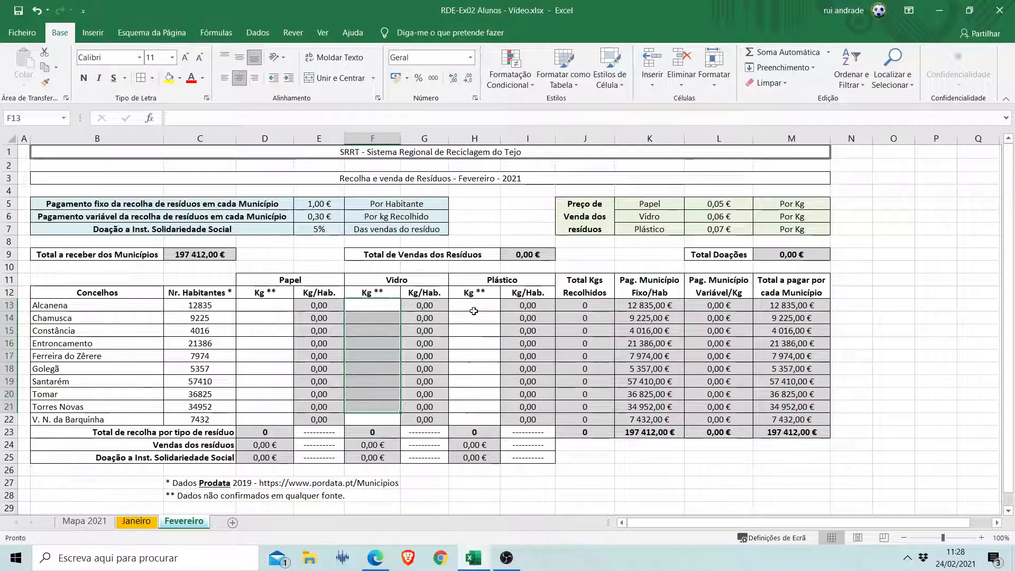
{"action": "left_click_drag", "start_coordinate": [474, 310], "coordinate": [474, 396]}
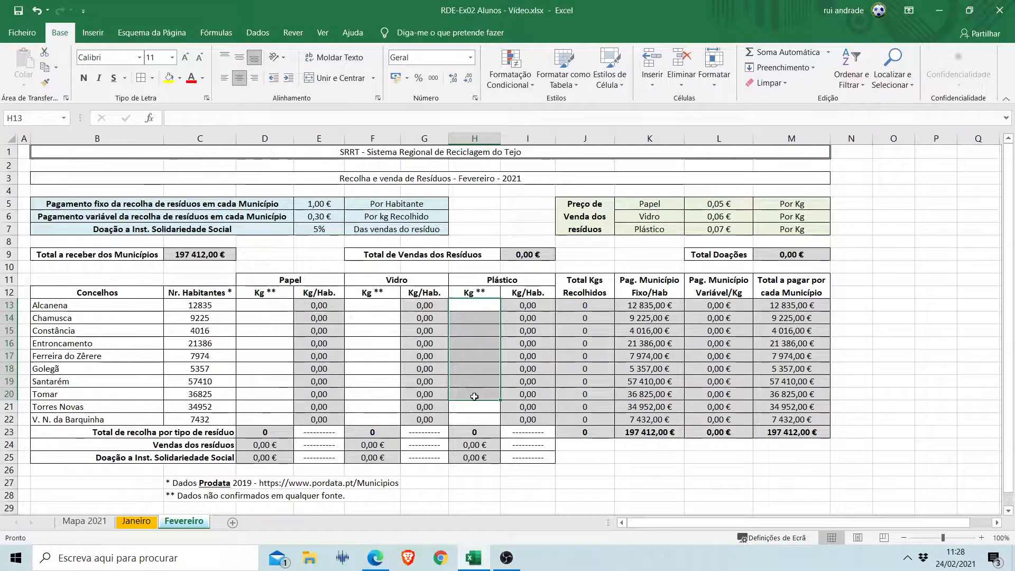
{"action": "left_click", "coordinate": [271, 310]}
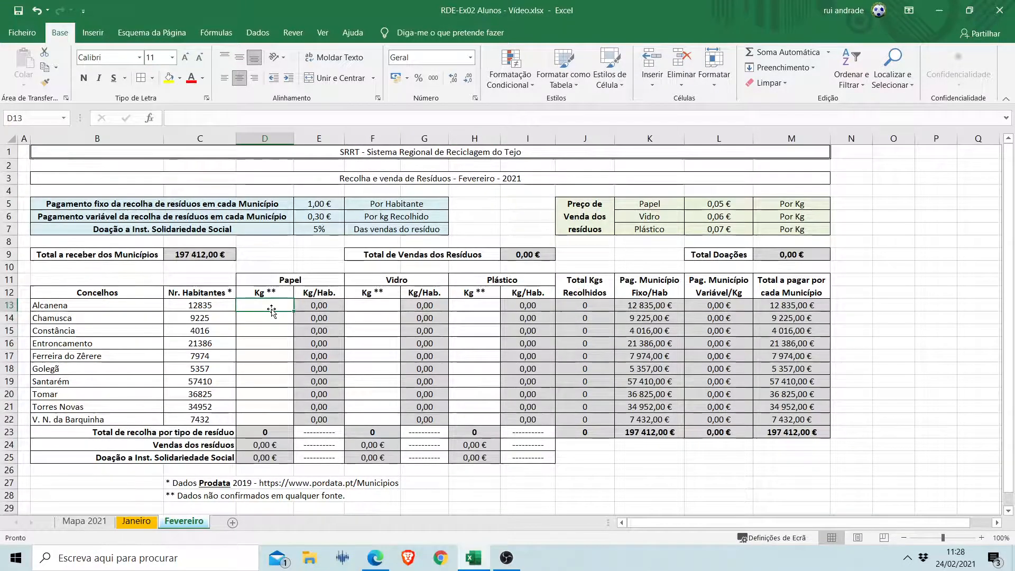
Set the donation to social solidarity institutions in E7 of the Fevereiro sheet to 6%.
{"action": "left_click", "coordinate": [335, 206]}
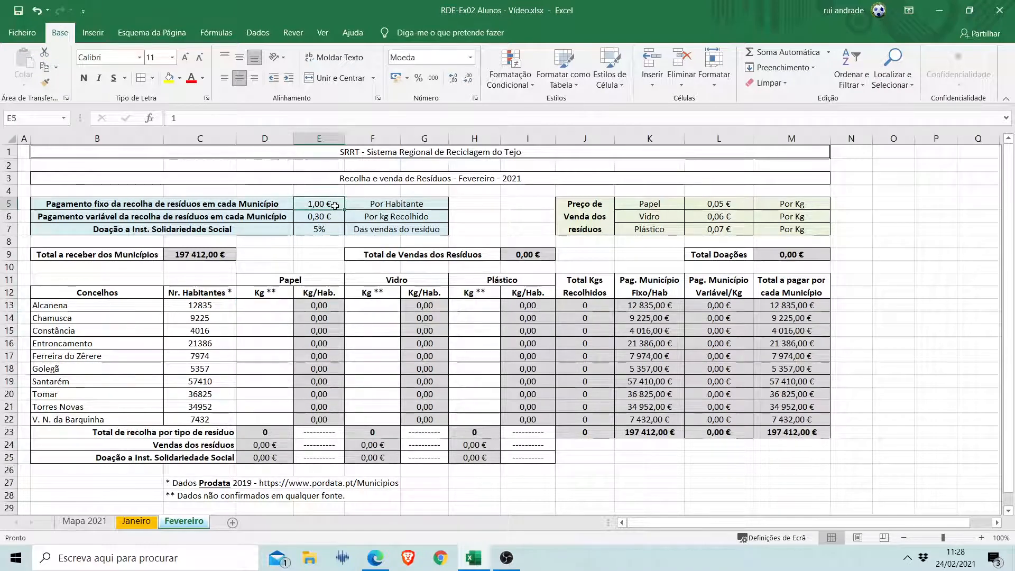
{"action": "left_click", "coordinate": [333, 218]}
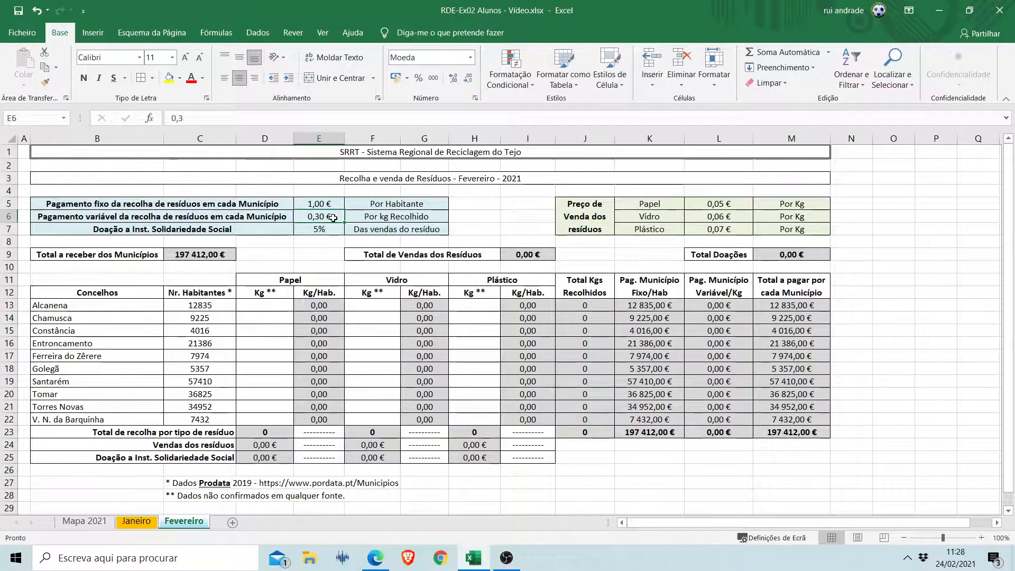
{"action": "left_click", "coordinate": [329, 231]}
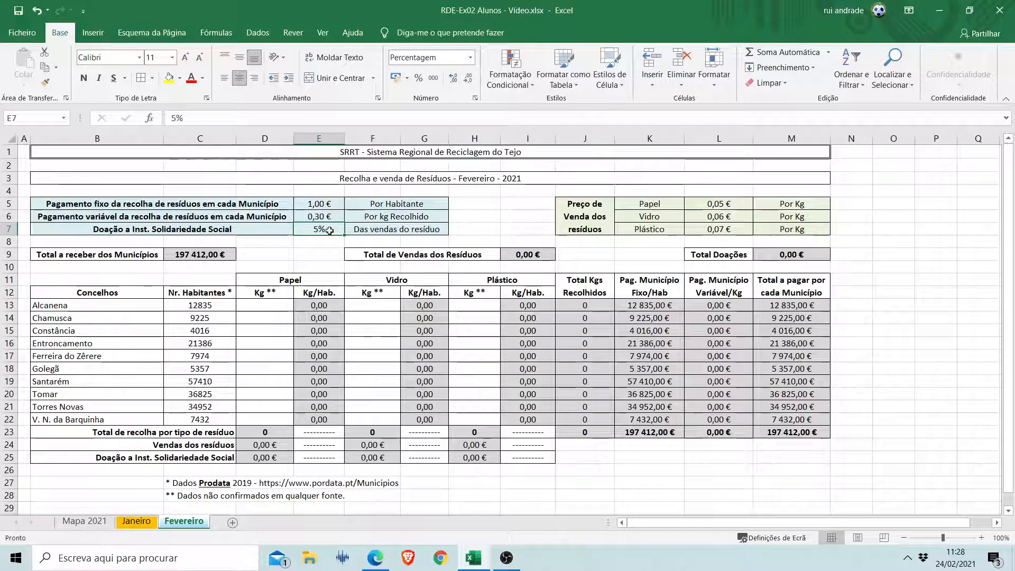
{"action": "type", "text": "6"}
{"action": "key", "text": "Return"}
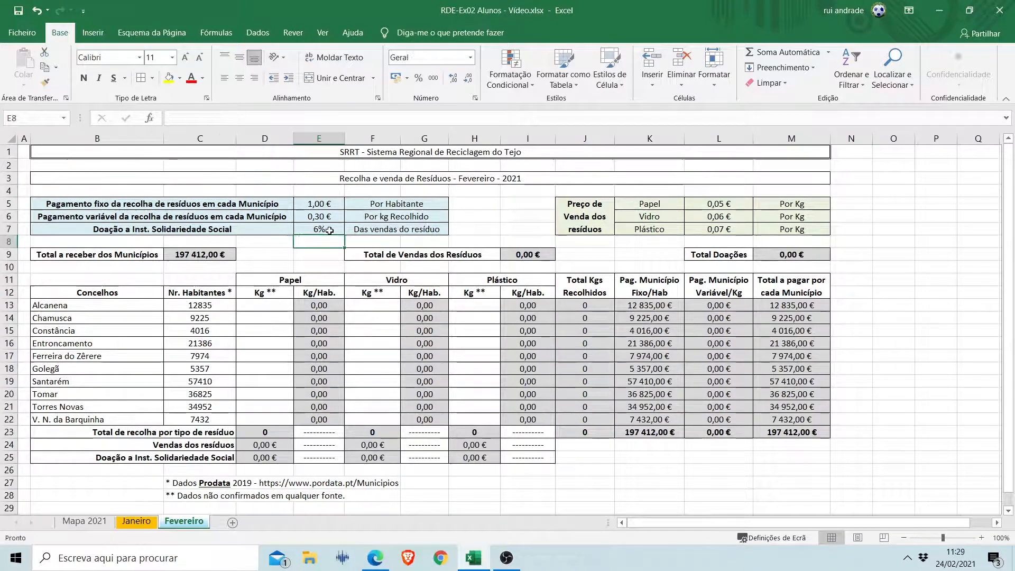
Set the fixed collection payment per inhabitant in E5 of the Fevereiro sheet to 1,05 €.
{"action": "left_click", "coordinate": [325, 206]}
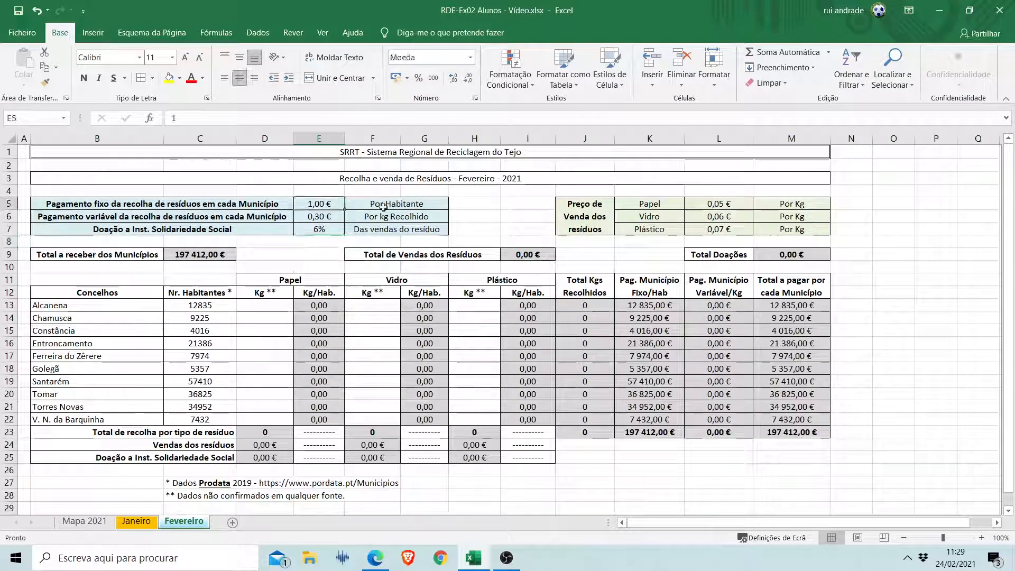
{"action": "type", "text": "1,05"}
{"action": "key", "text": "Return"}
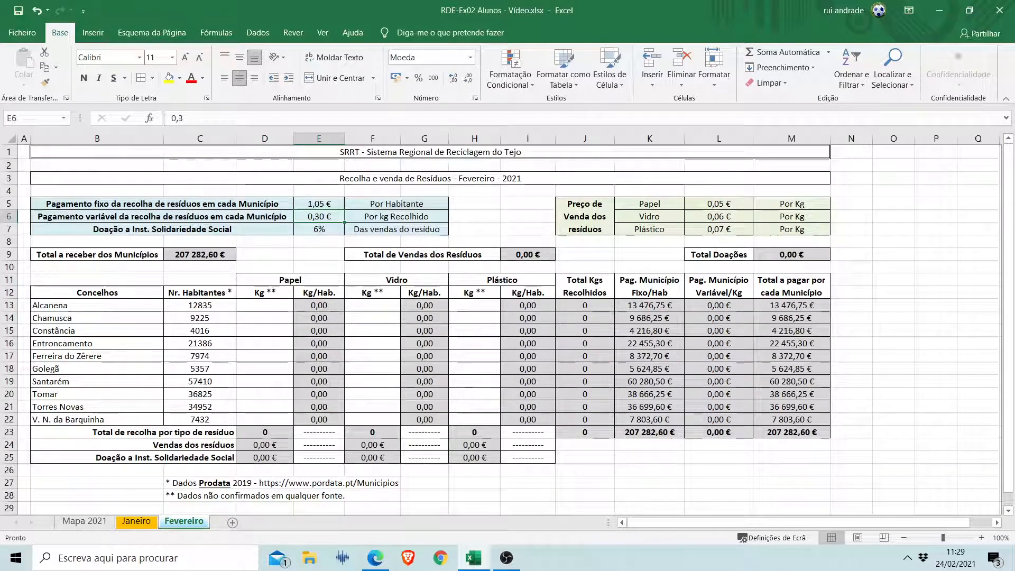
On the Mapa 2021 sheet, link the Papel cell for Janeiro (C4) to the paper collection total in D23 of the Janeiro sheet.
{"action": "left_click", "coordinate": [93, 523]}
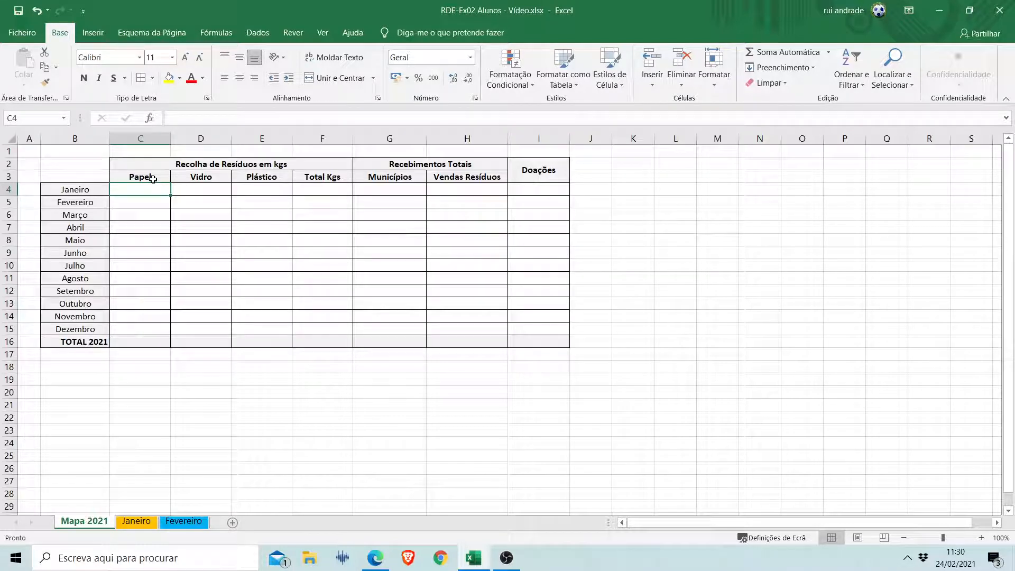
{"action": "type", "text": "="}
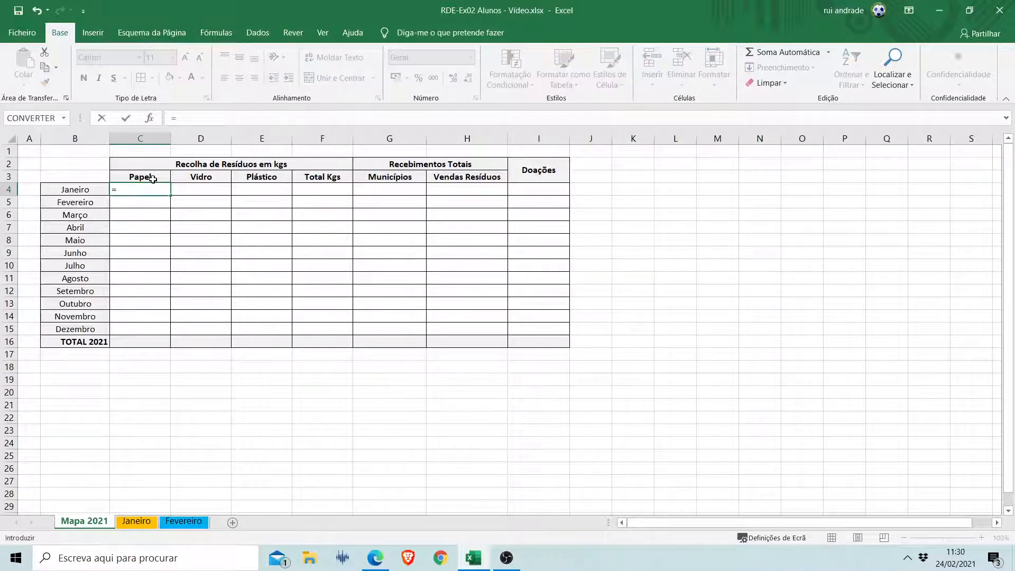
{"action": "left_click", "coordinate": [138, 522]}
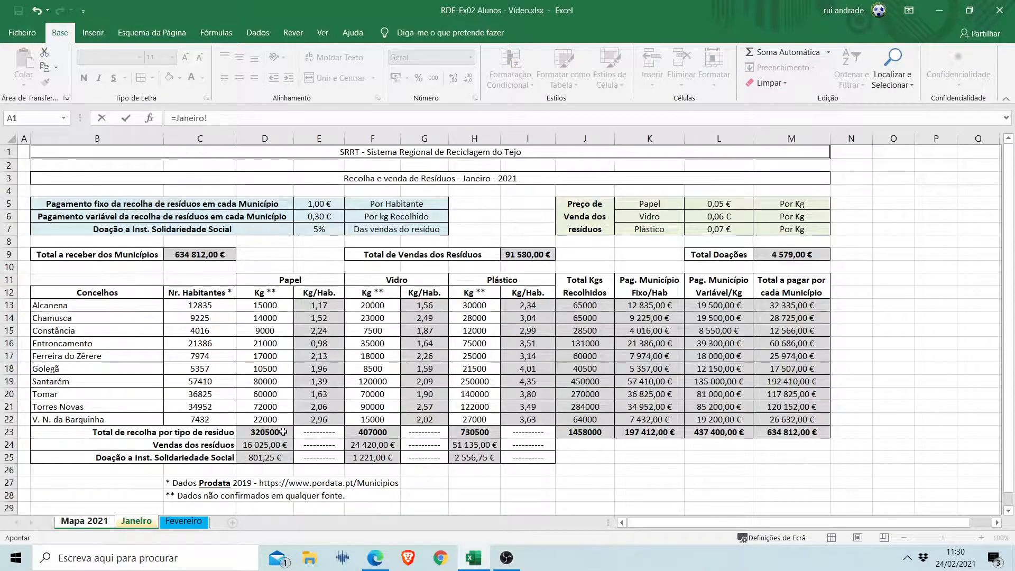
{"action": "left_click", "coordinate": [259, 432]}
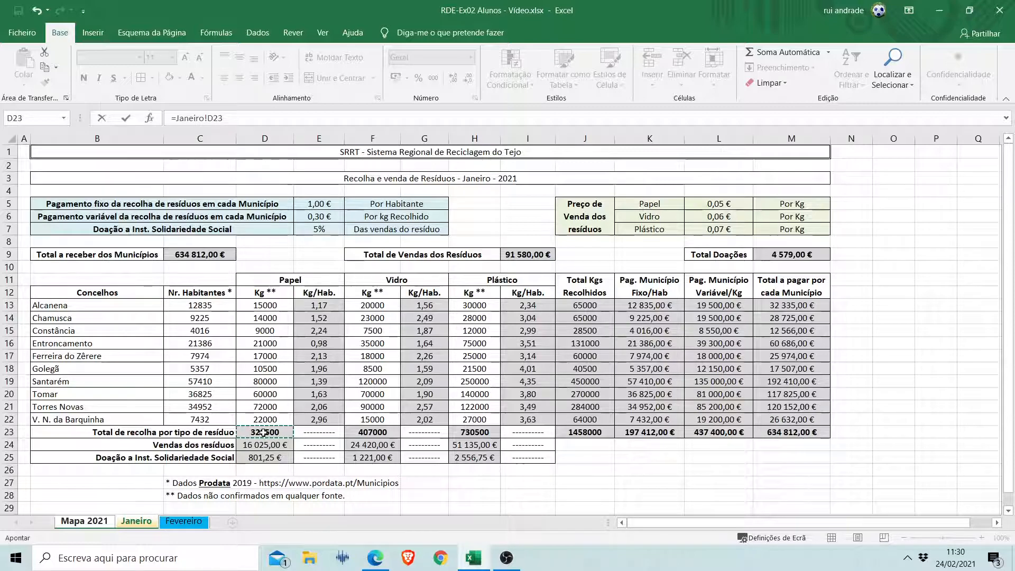
{"action": "key", "text": "Return"}
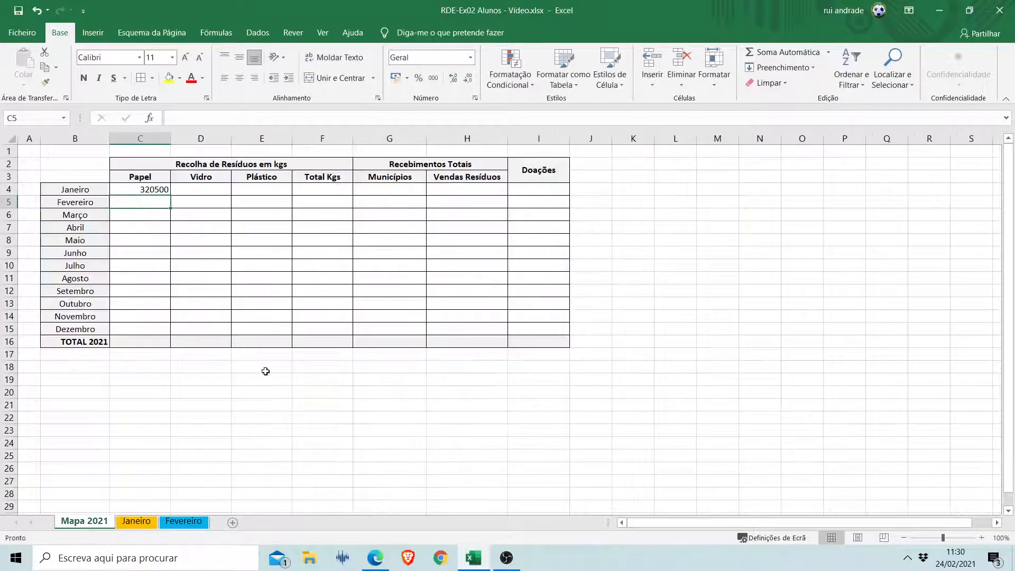
Clear C4 of Mapa 2021 and re-enter its reference manually as =Janeiro!D23.
{"action": "left_click", "coordinate": [148, 189]}
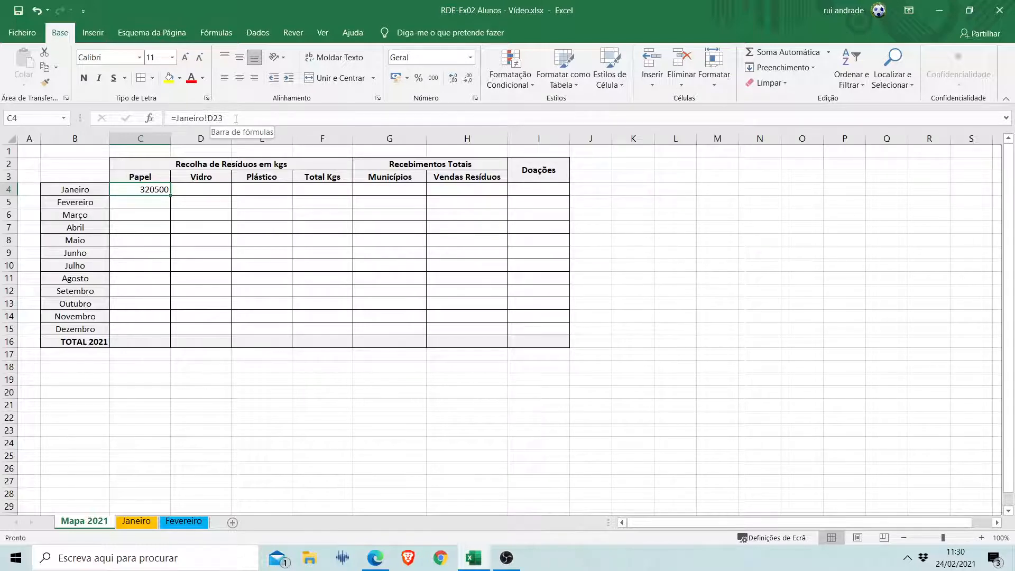
{"action": "left_click", "coordinate": [206, 118]}
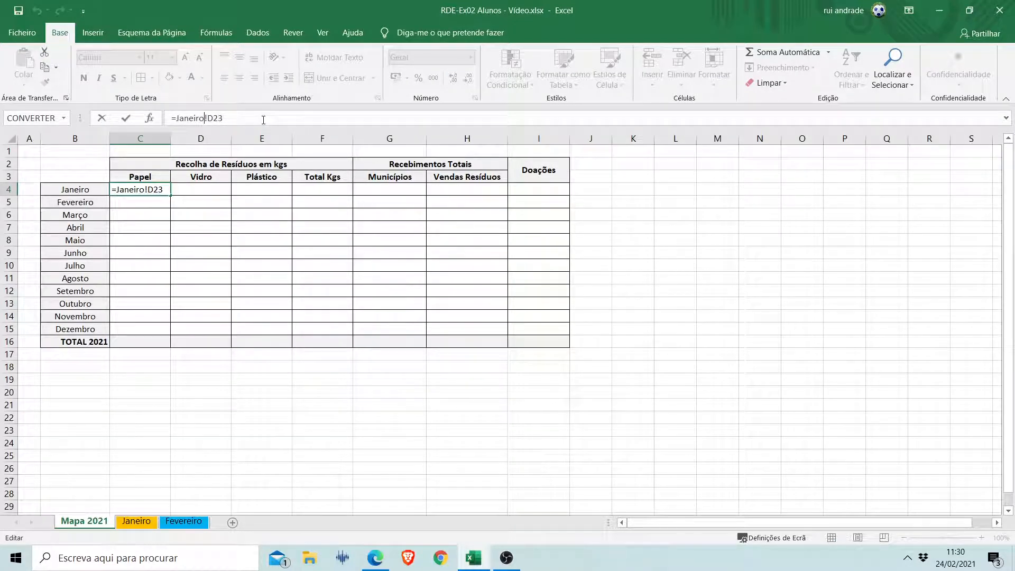
{"action": "key", "text": "Escape"}
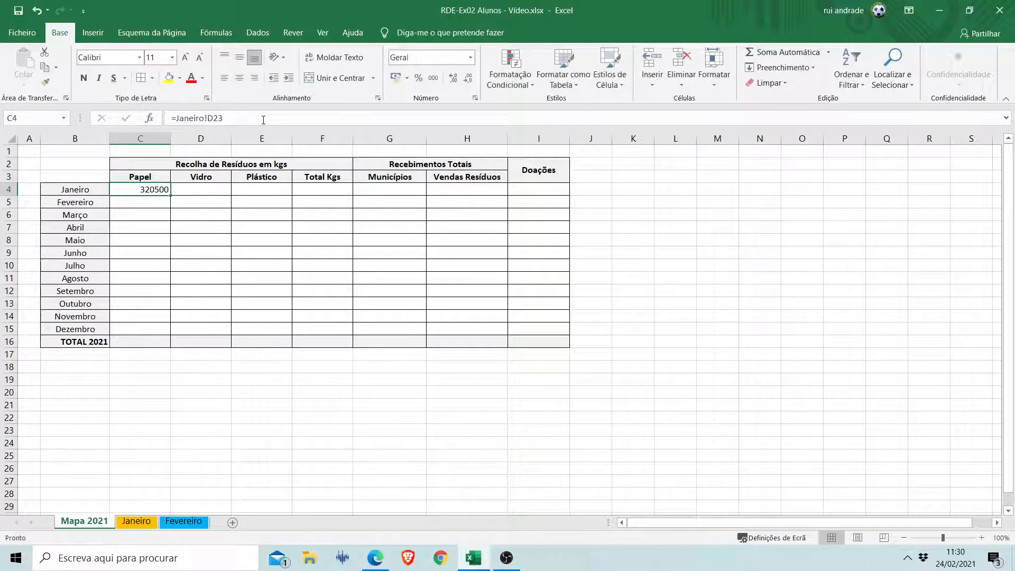
{"action": "key", "text": "Delete"}
{"action": "type", "text": "="}
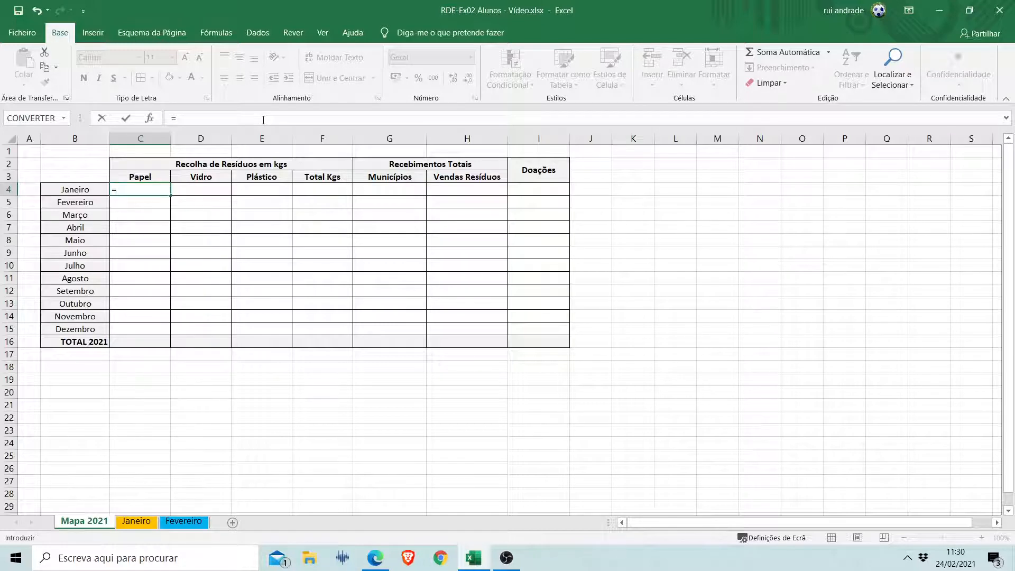
{"action": "type", "text": "Janeiro"}
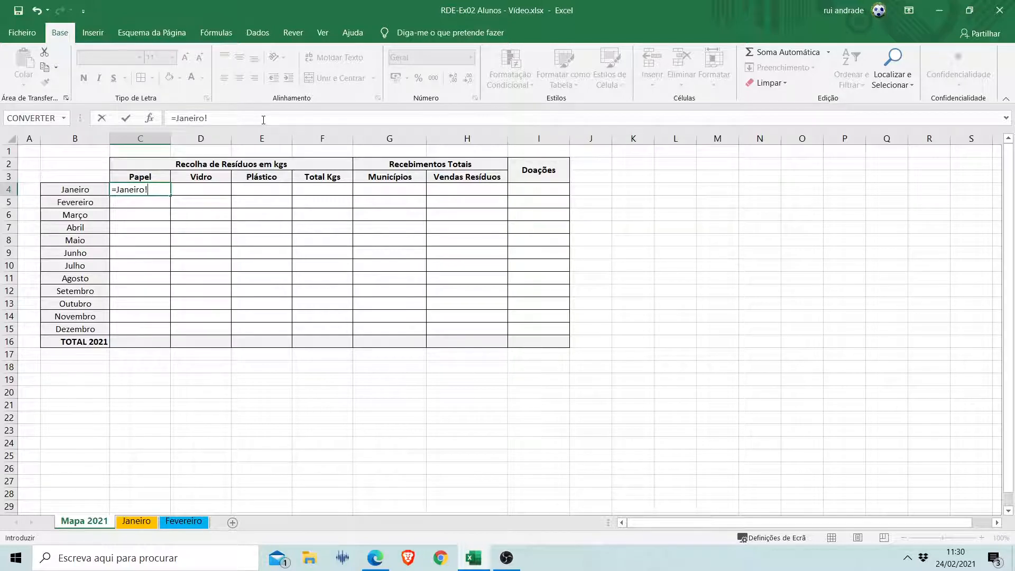
{"action": "type", "text": "!d23"}
{"action": "key", "text": "Return"}
{"action": "key", "text": "Up"}
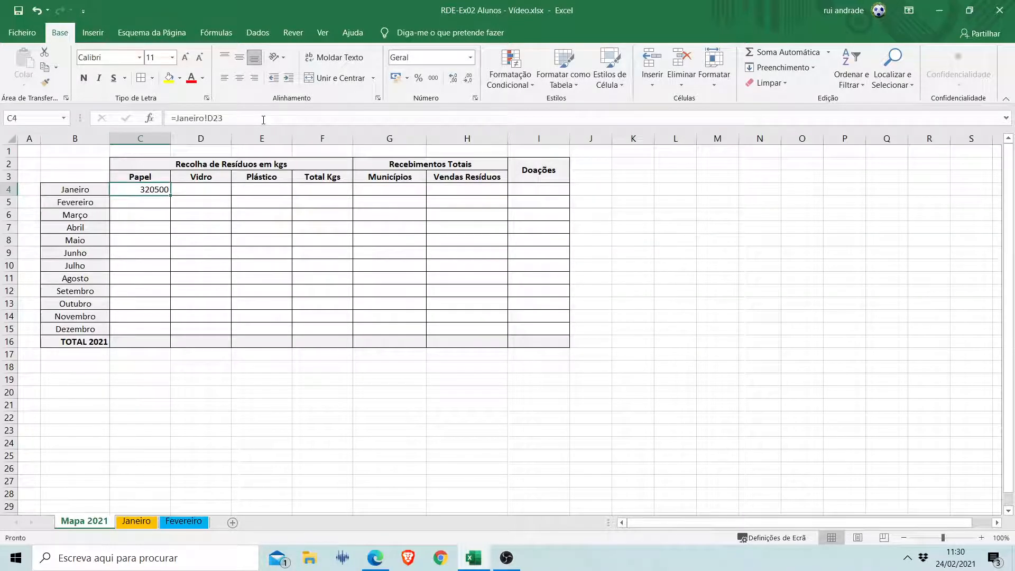
Link the Vidro cell for Janeiro (D4) to the glass collection total with =Janeiro!F23.
{"action": "key", "text": "Right"}
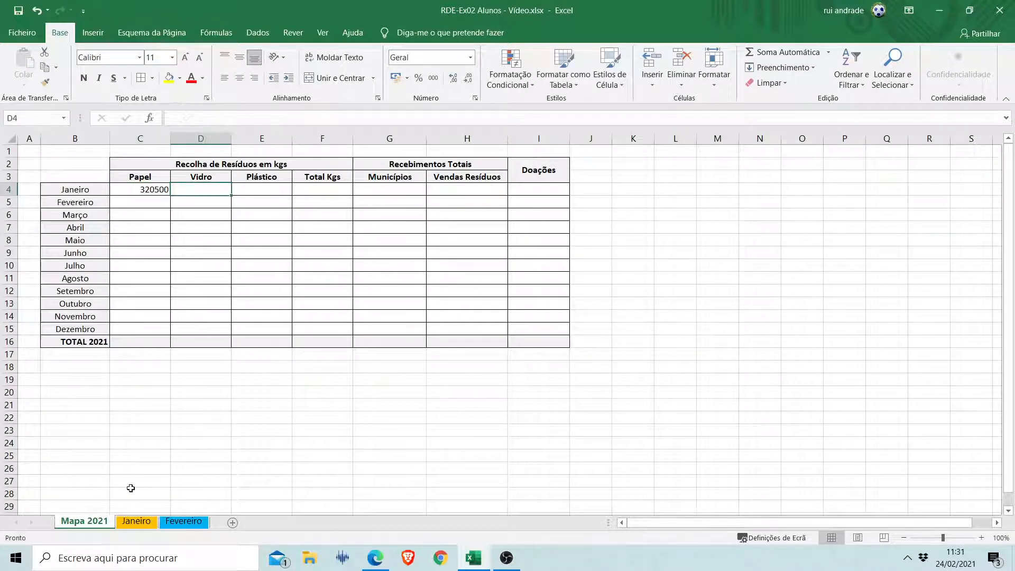
{"action": "type", "text": "="}
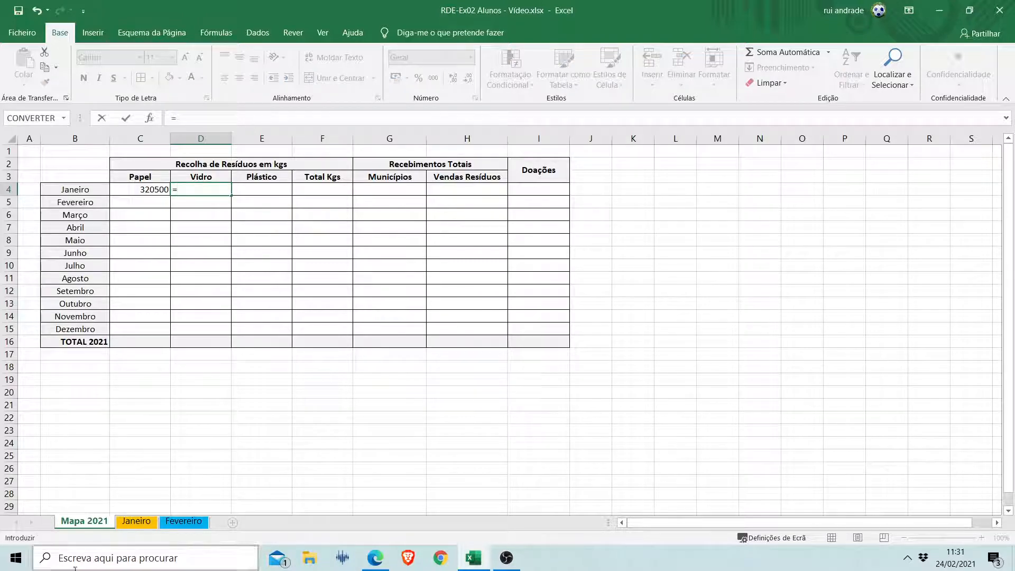
{"action": "left_click", "coordinate": [142, 525]}
{"action": "left_click", "coordinate": [370, 433]}
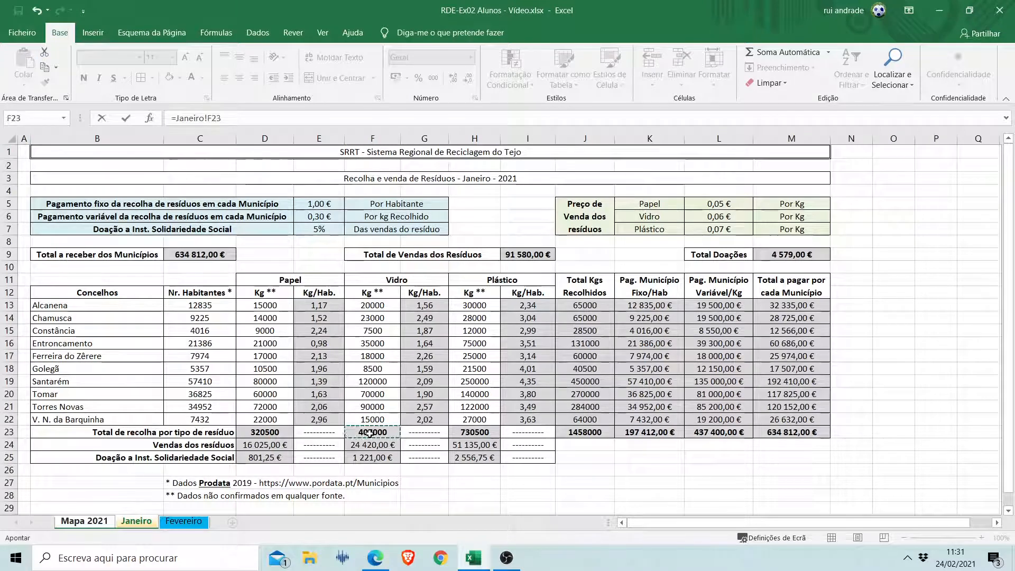
{"action": "key", "text": "Return"}
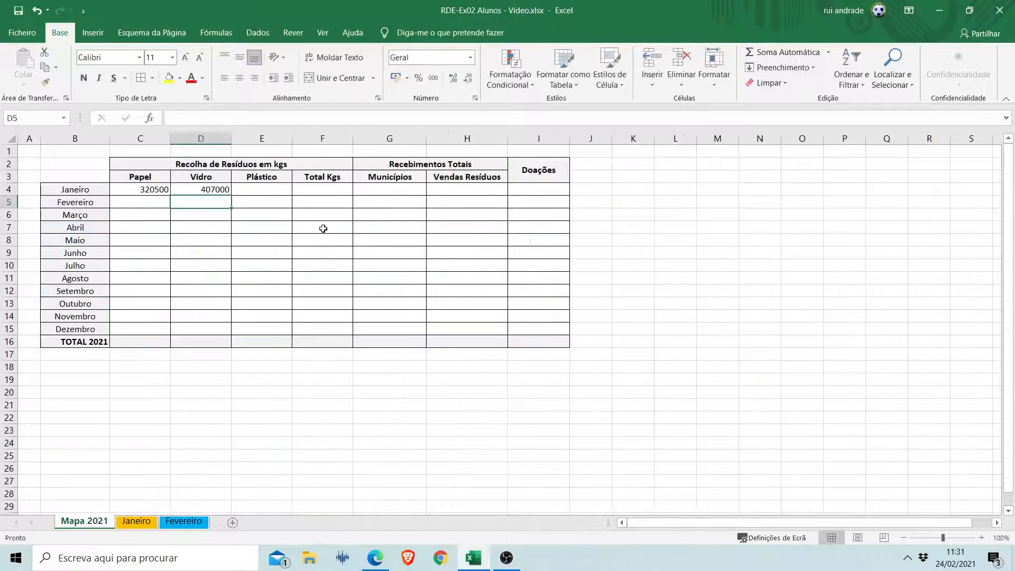
Link the Plástico cell for Janeiro (E4) to the plastic collection total with =Janeiro!H23.
{"action": "left_click", "coordinate": [274, 187]}
{"action": "type", "text": "="}
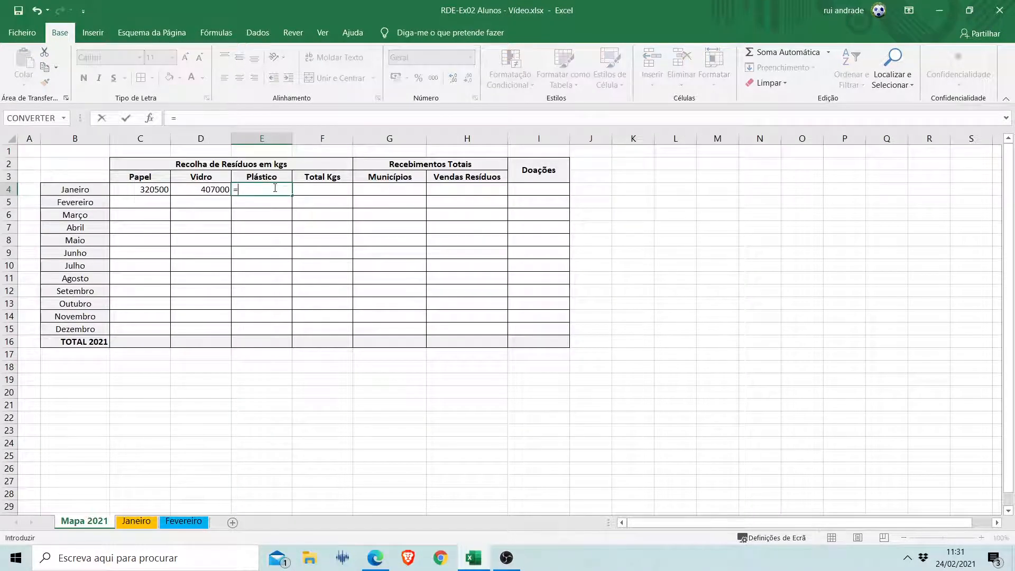
{"action": "left_click", "coordinate": [138, 525]}
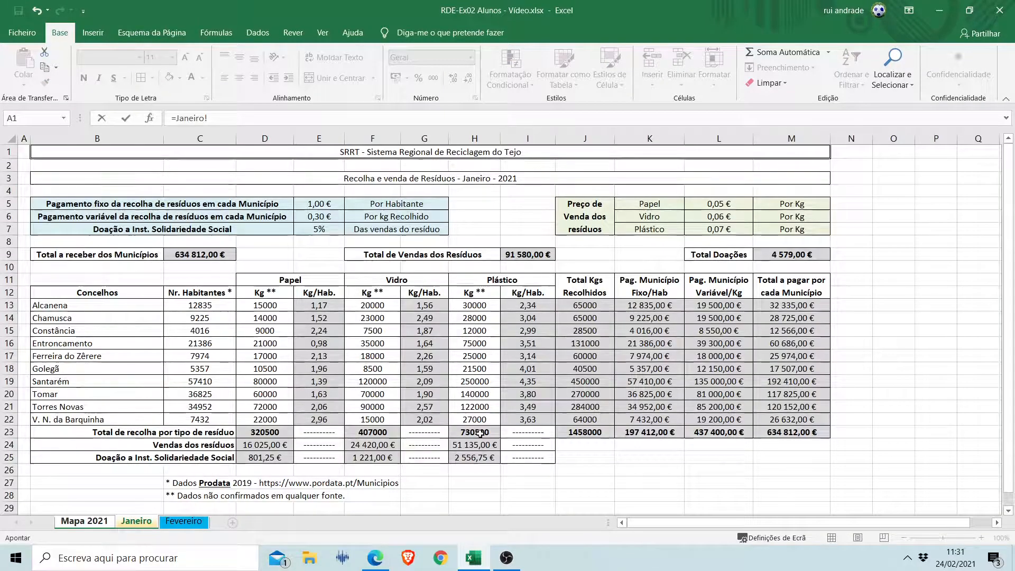
{"action": "left_click", "coordinate": [461, 432]}
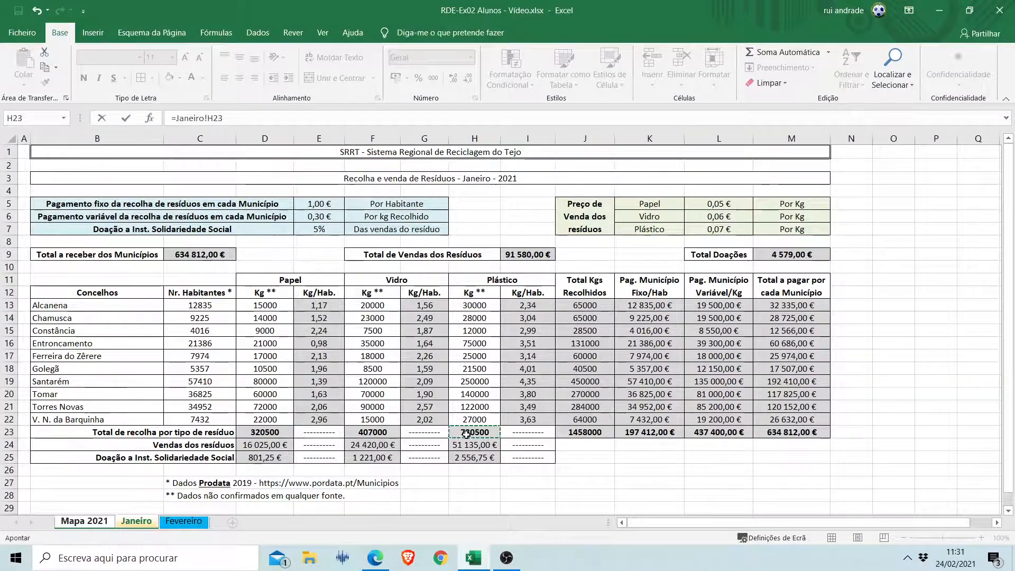
{"action": "key", "text": "Return"}
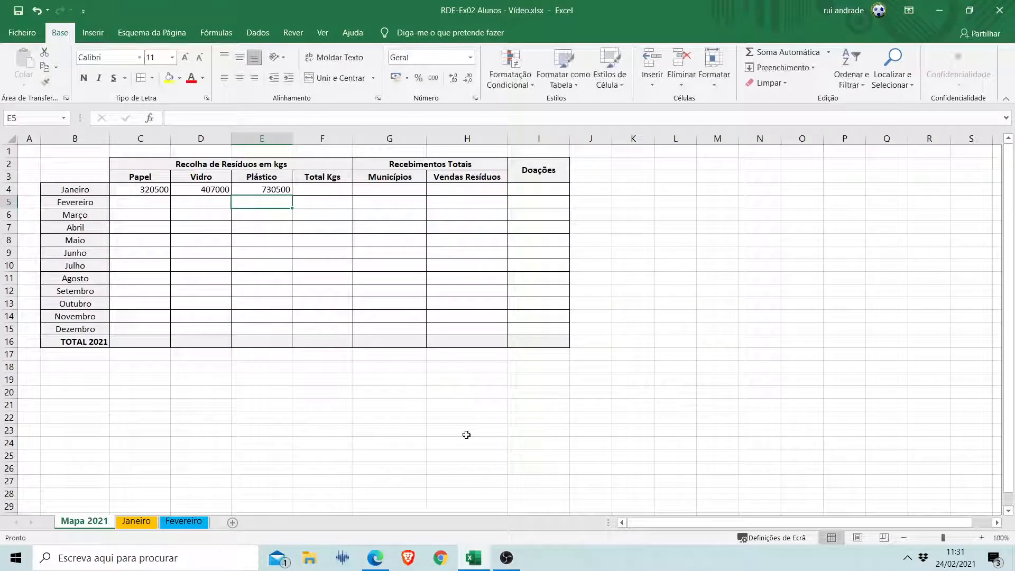
Link the Total Kgs cell for Janeiro (F4) to the overall collected weight with =Janeiro!J23.
{"action": "left_click", "coordinate": [327, 190]}
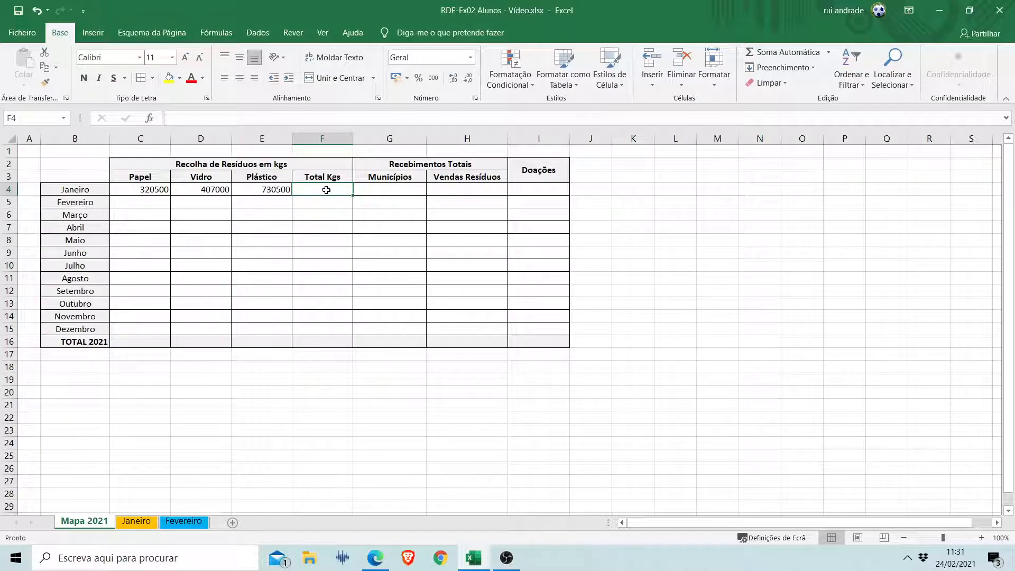
{"action": "type", "text": "="}
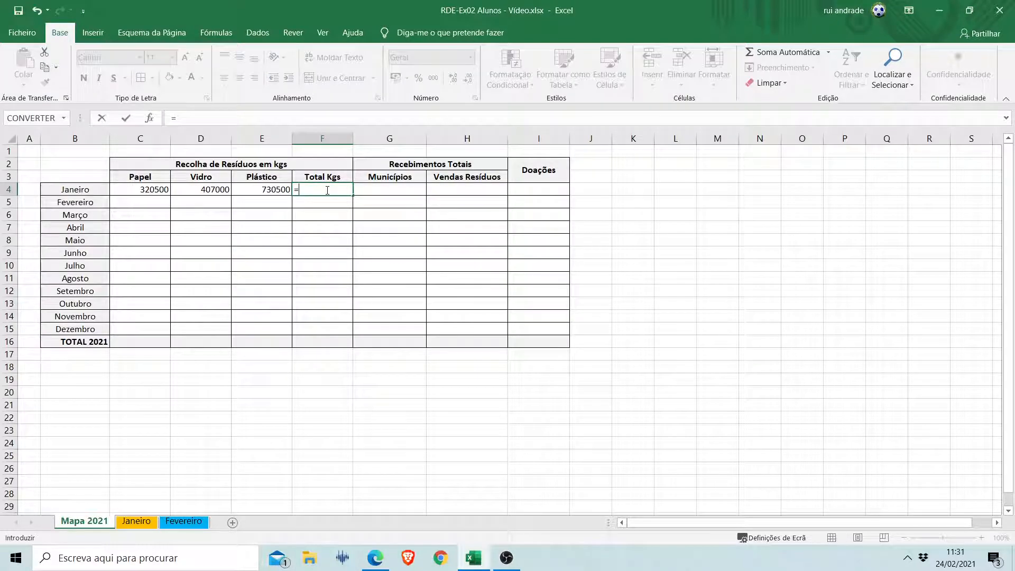
{"action": "left_click", "coordinate": [134, 524]}
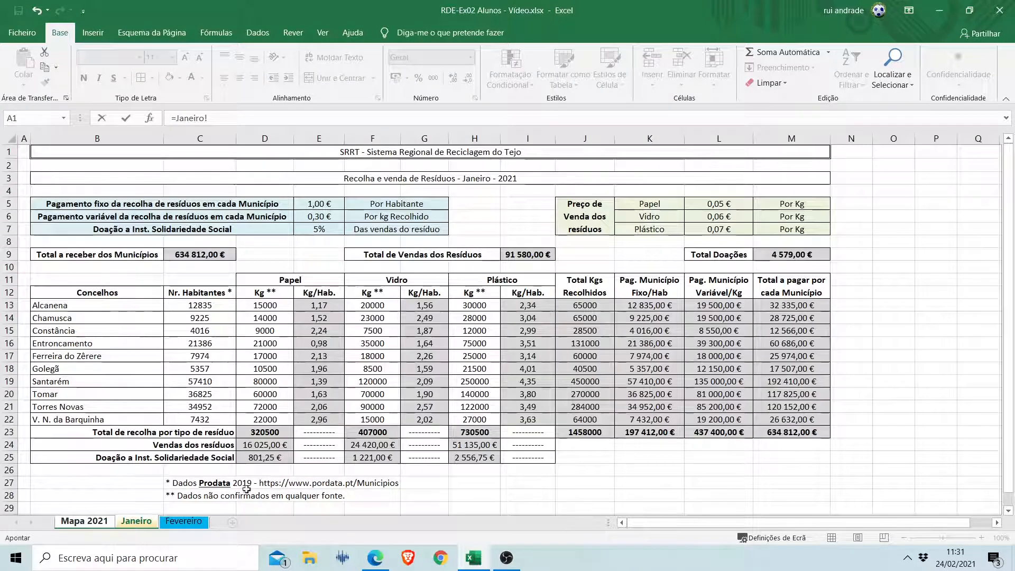
{"action": "left_click", "coordinate": [584, 433]}
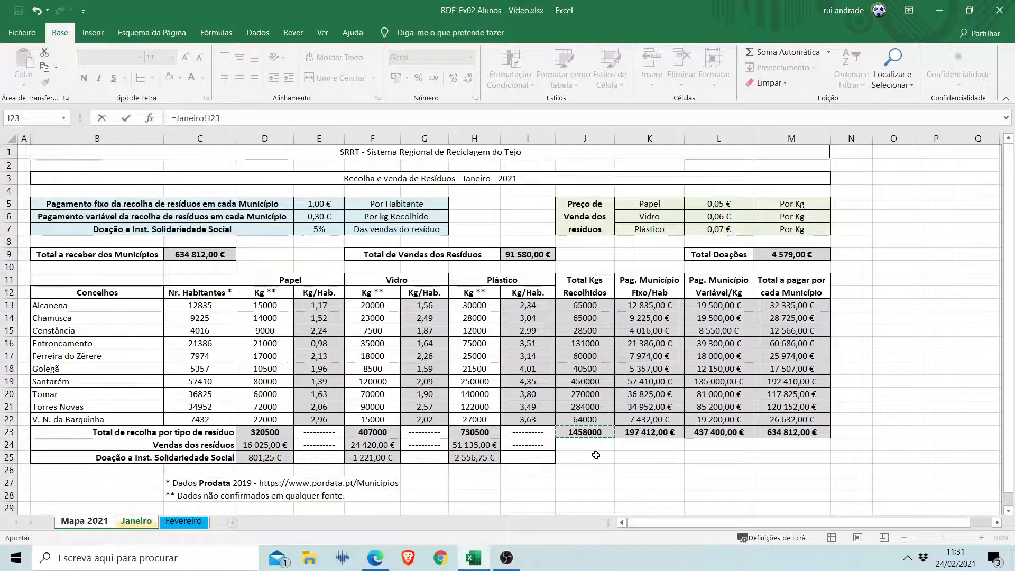
{"action": "key", "text": "Return"}
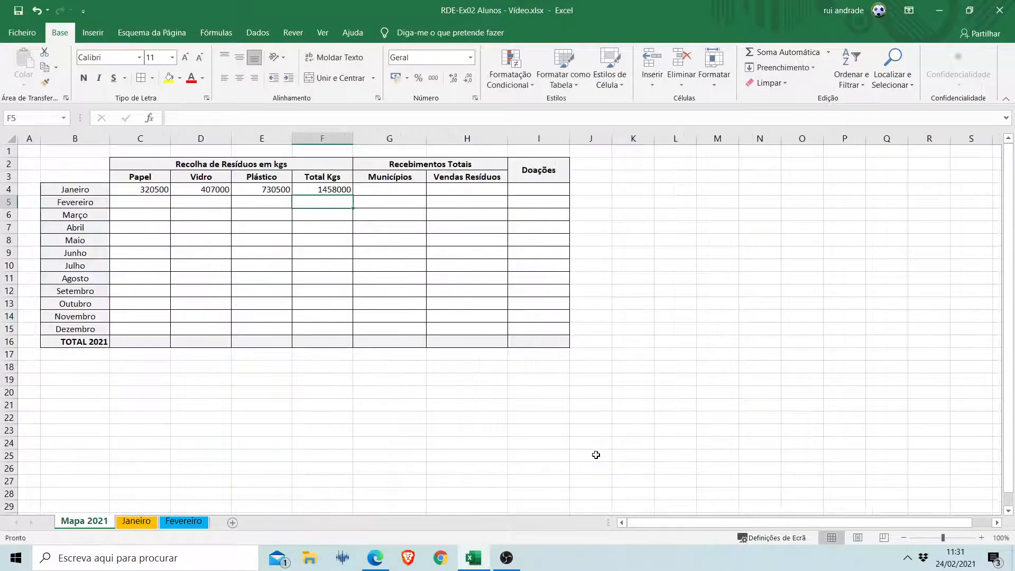
Link the Municípios receipts cell for Janeiro (G4) to the total receivable from the municipalities with =Janeiro!C9.
{"action": "left_click", "coordinate": [392, 189]}
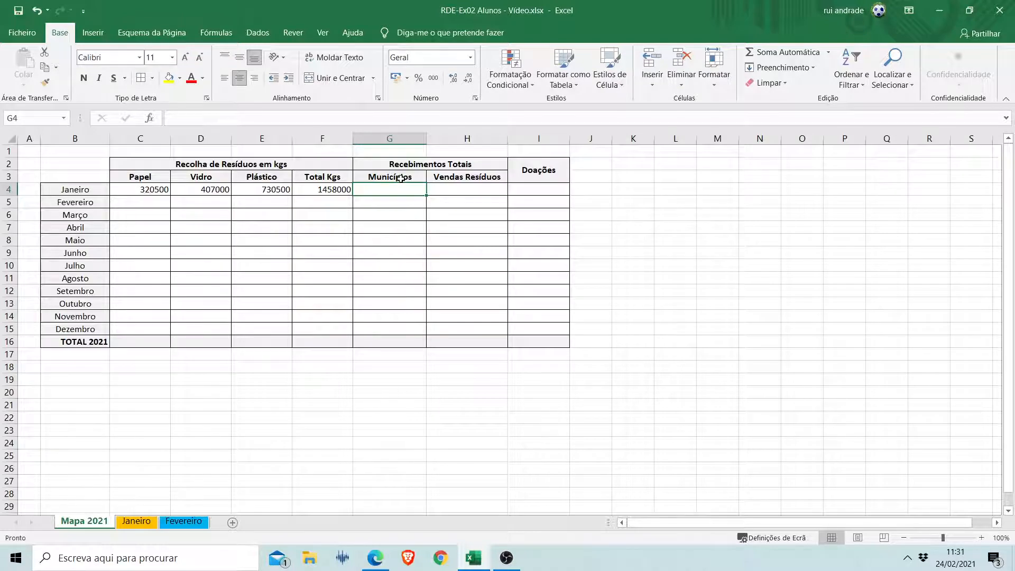
{"action": "type", "text": "="}
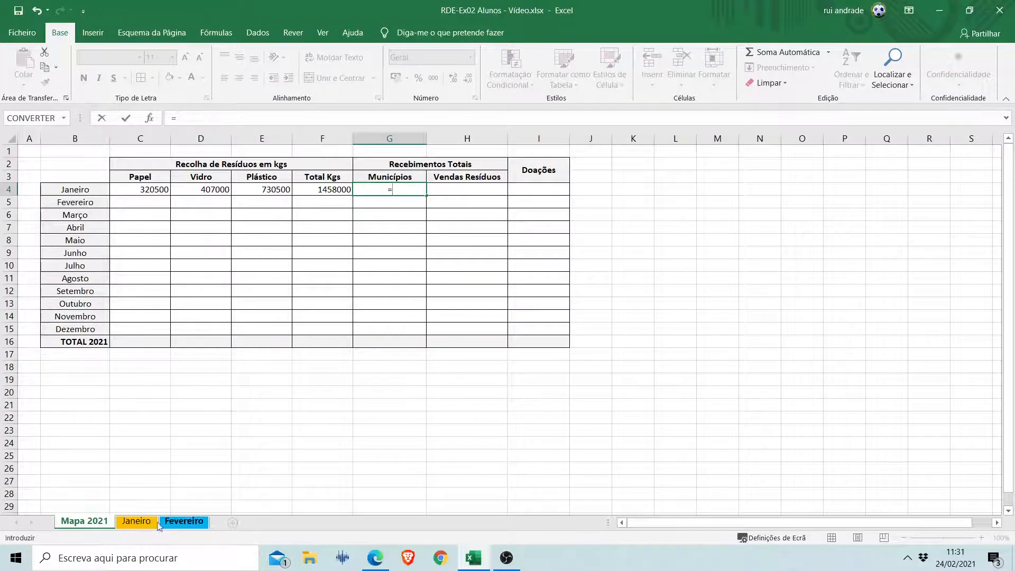
{"action": "left_click", "coordinate": [134, 523]}
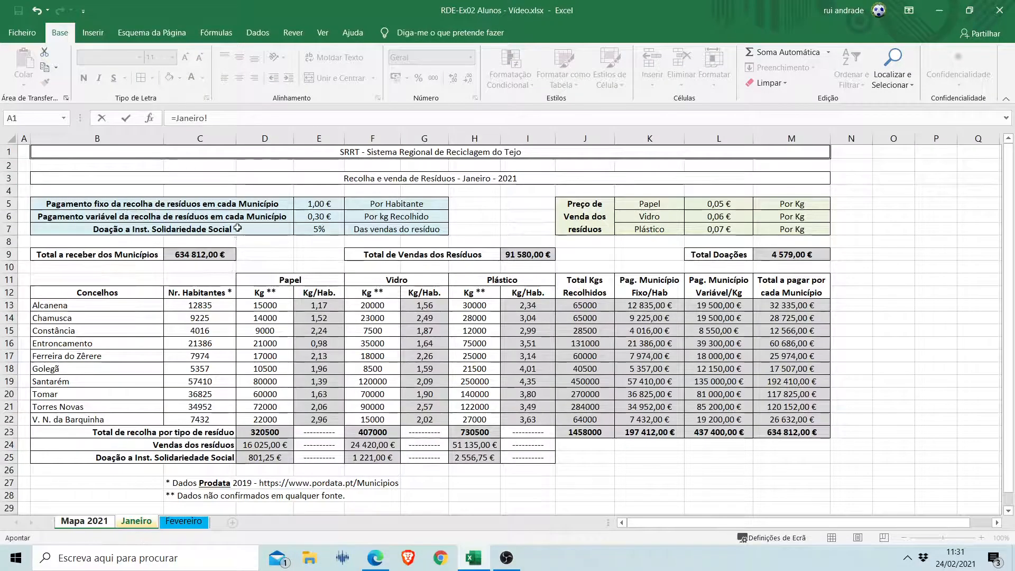
{"action": "left_click", "coordinate": [216, 252]}
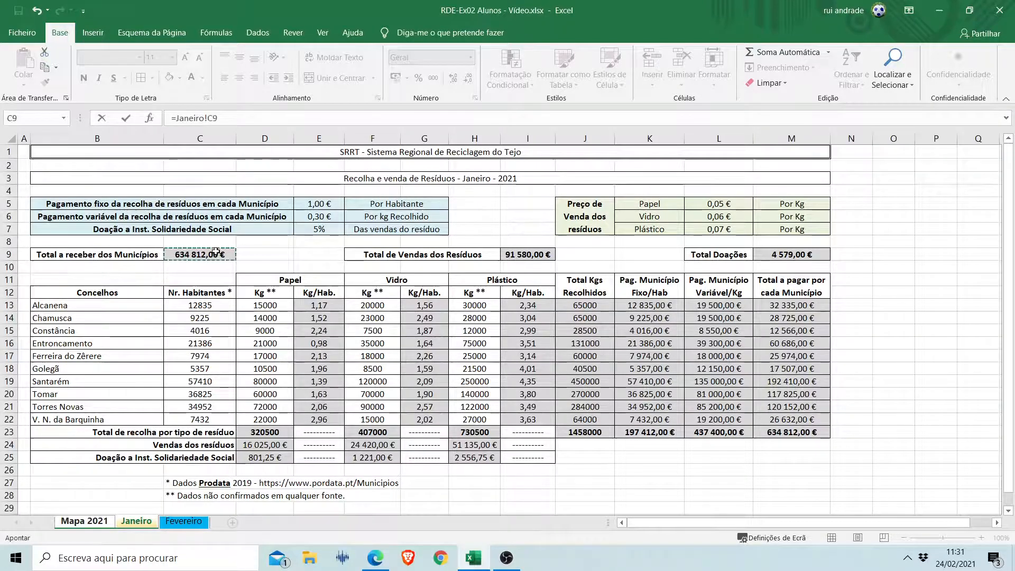
{"action": "key", "text": "Return"}
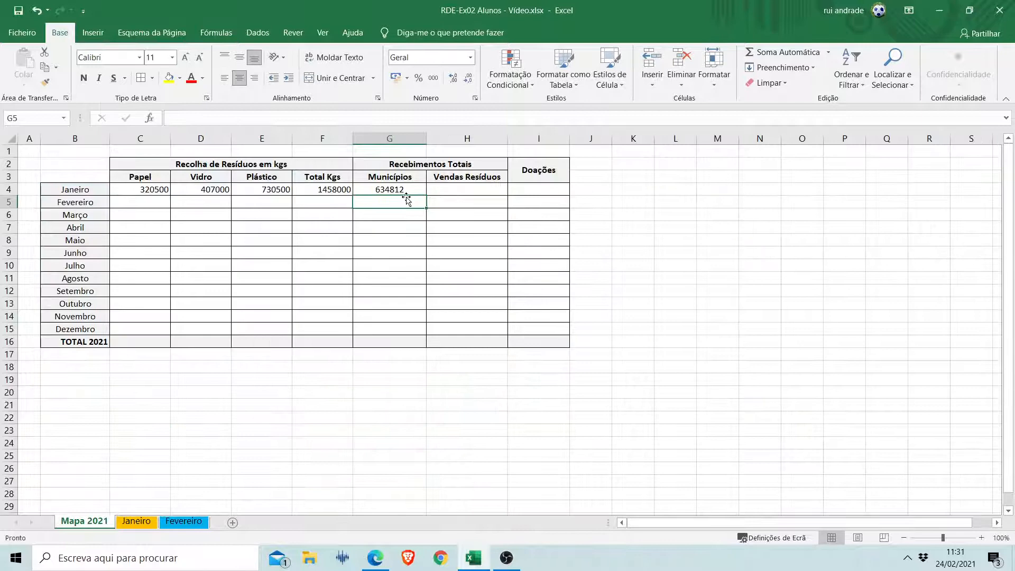
Link the Vendas Resíduos cell for Janeiro (H4) to the total waste sales with =Janeiro!I9.
{"action": "left_click", "coordinate": [458, 187]}
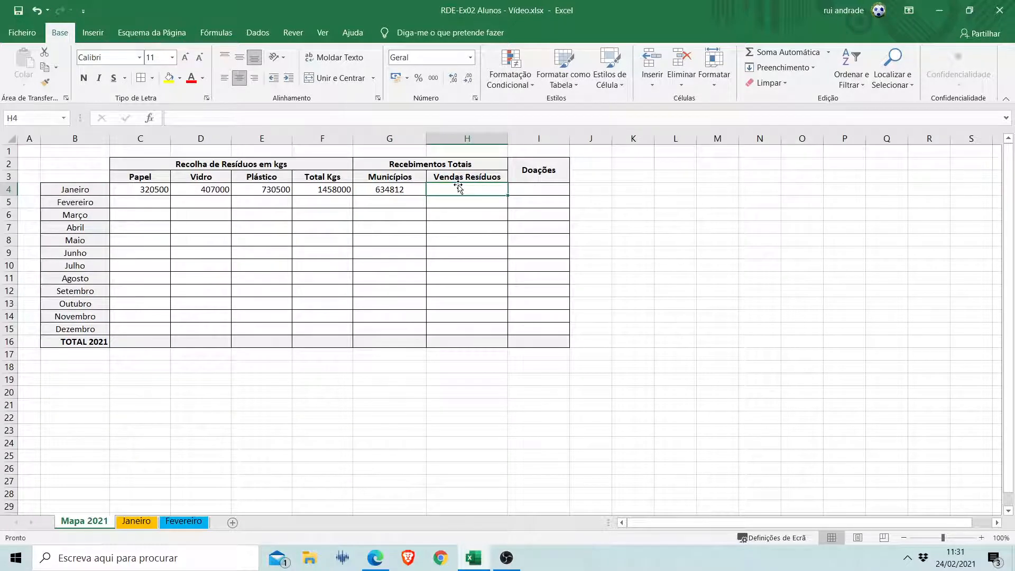
{"action": "type", "text": "="}
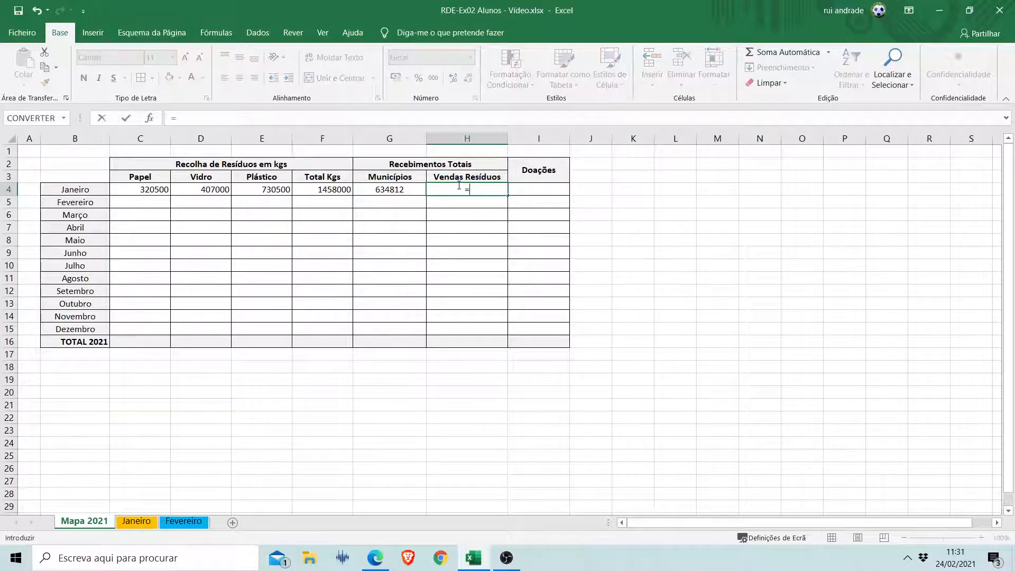
{"action": "left_click", "coordinate": [131, 524]}
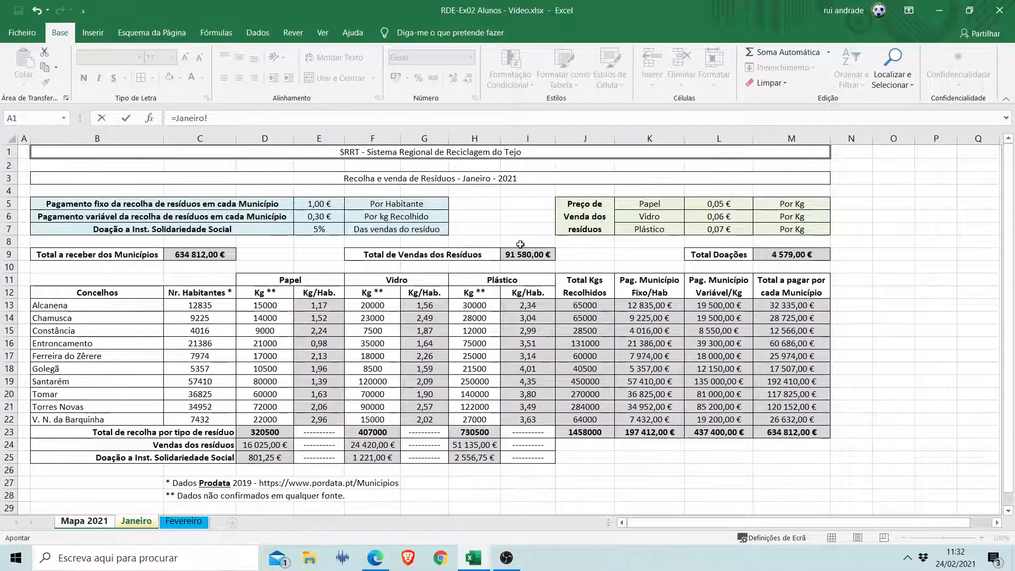
{"action": "left_click", "coordinate": [541, 254]}
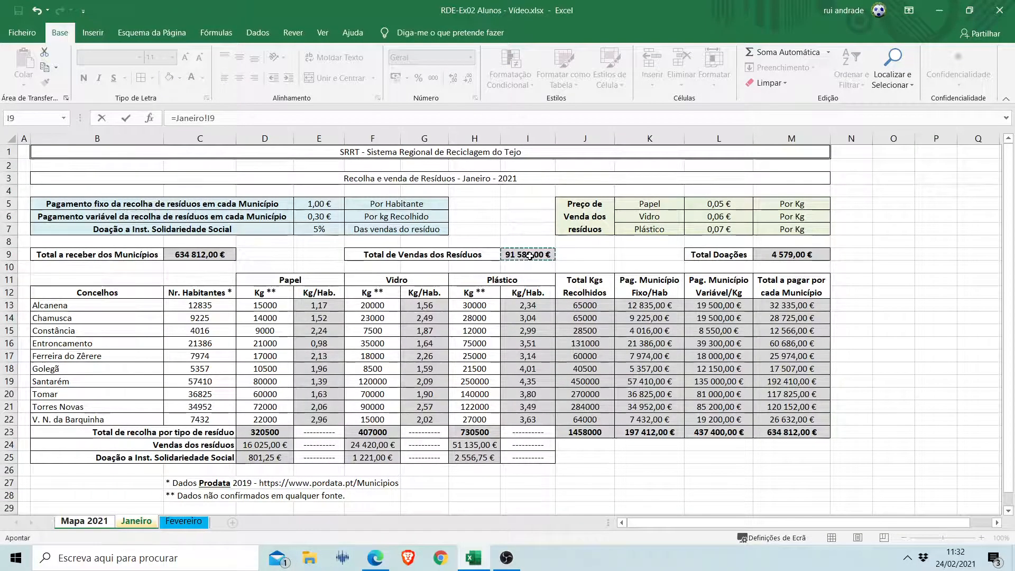
{"action": "key", "text": "Return"}
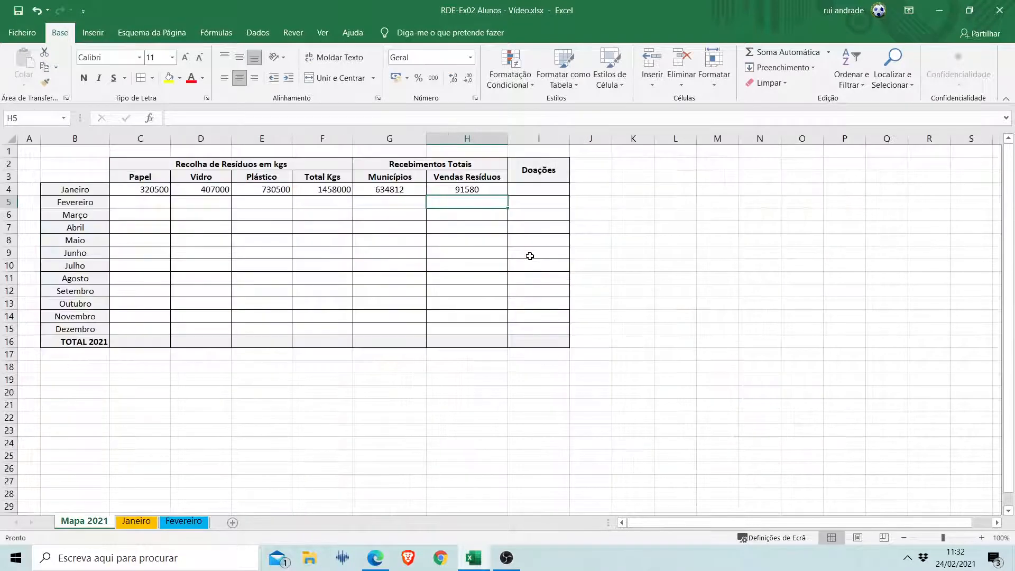
Link the Doações cell for Janeiro (I4) to the total donations with =Janeiro!M9.
{"action": "left_click", "coordinate": [520, 188]}
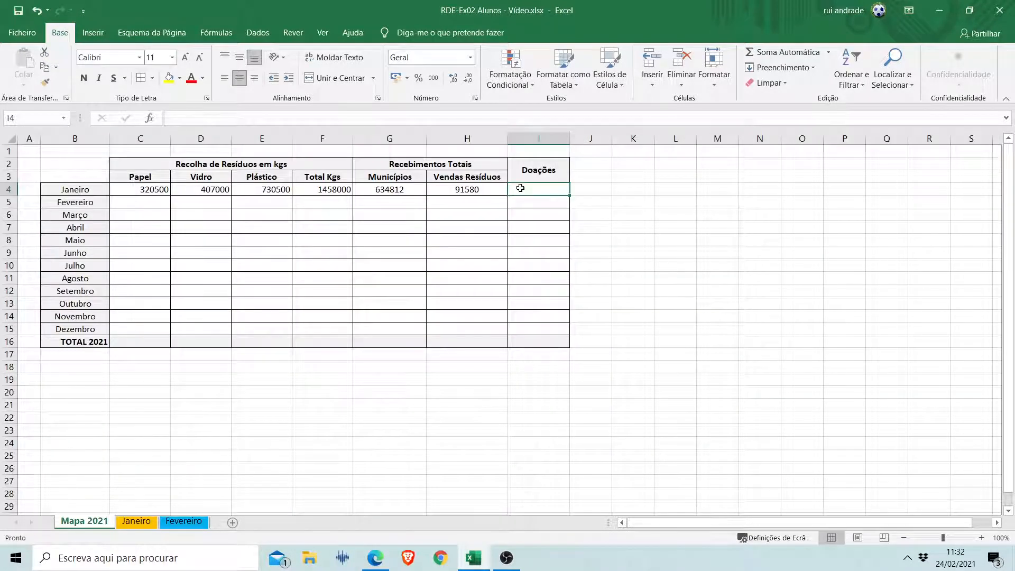
{"action": "type", "text": "="}
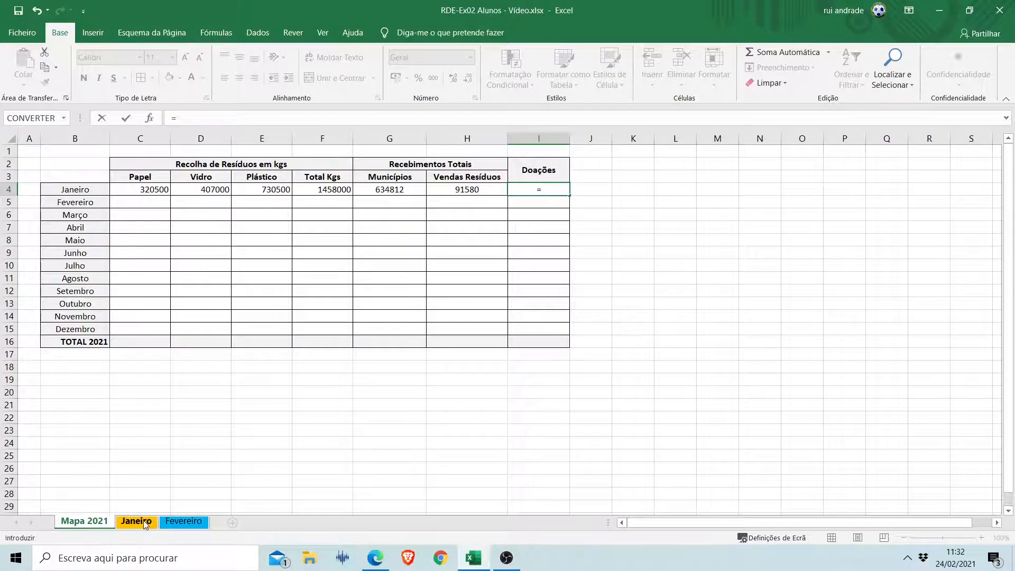
{"action": "left_click", "coordinate": [144, 520]}
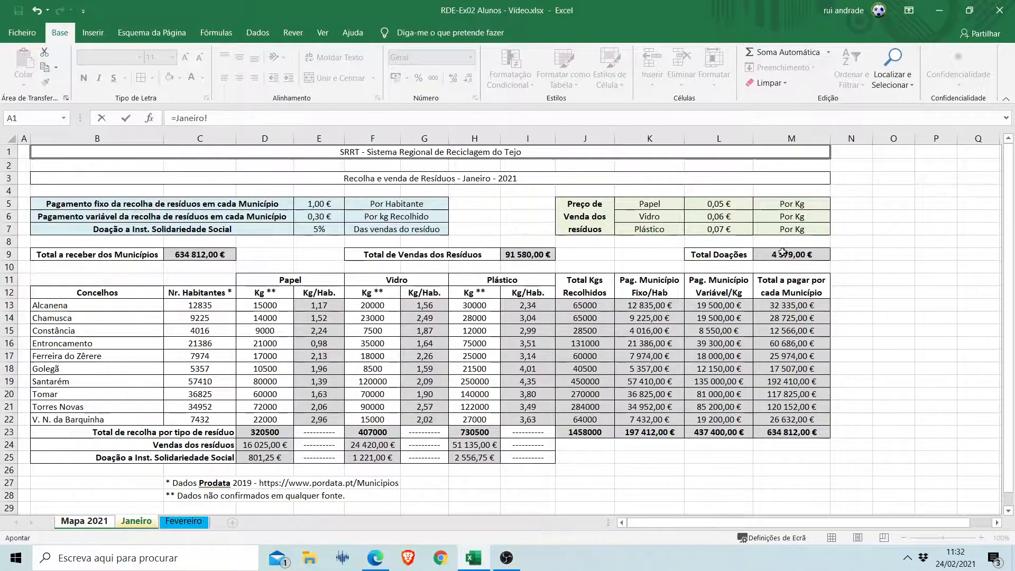
{"action": "left_click", "coordinate": [787, 254]}
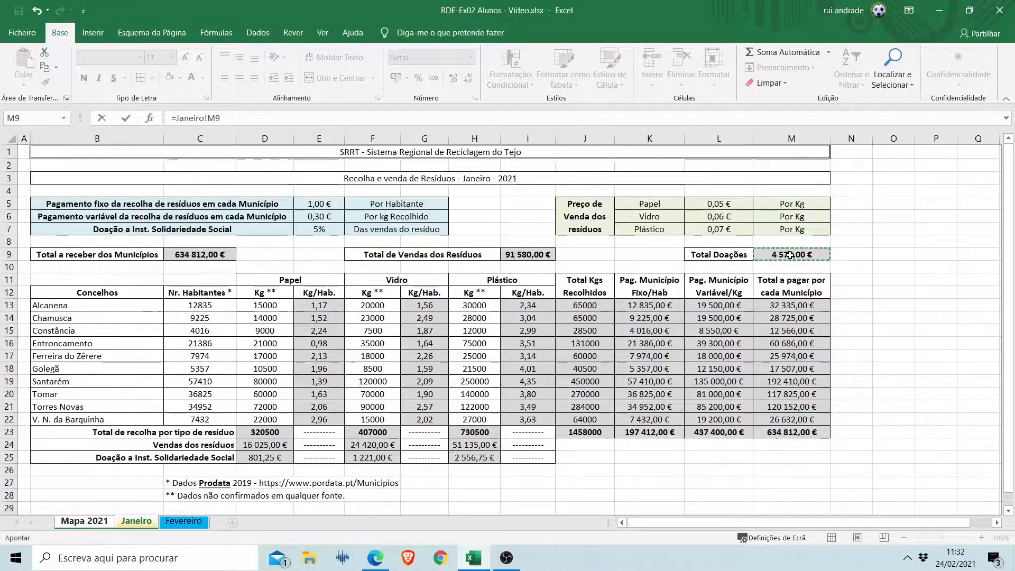
{"action": "key", "text": "Return"}
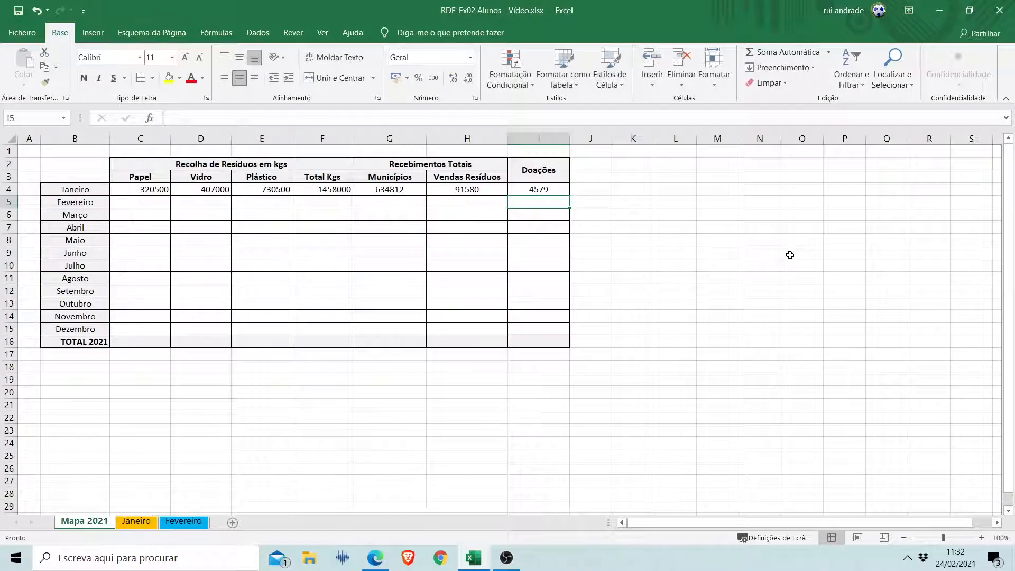
Format the Janeiro Municípios, Vendas Resíduos and Doações cells (G4:I4) as currency (Moeda).
{"action": "left_click_drag", "start_coordinate": [374, 191], "coordinate": [513, 186]}
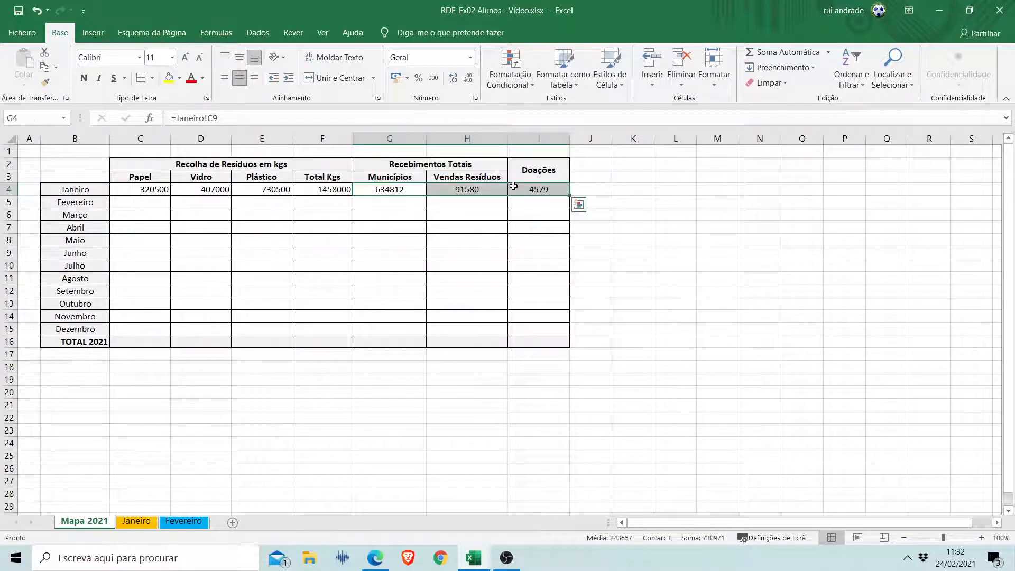
{"action": "left_click", "coordinate": [470, 58]}
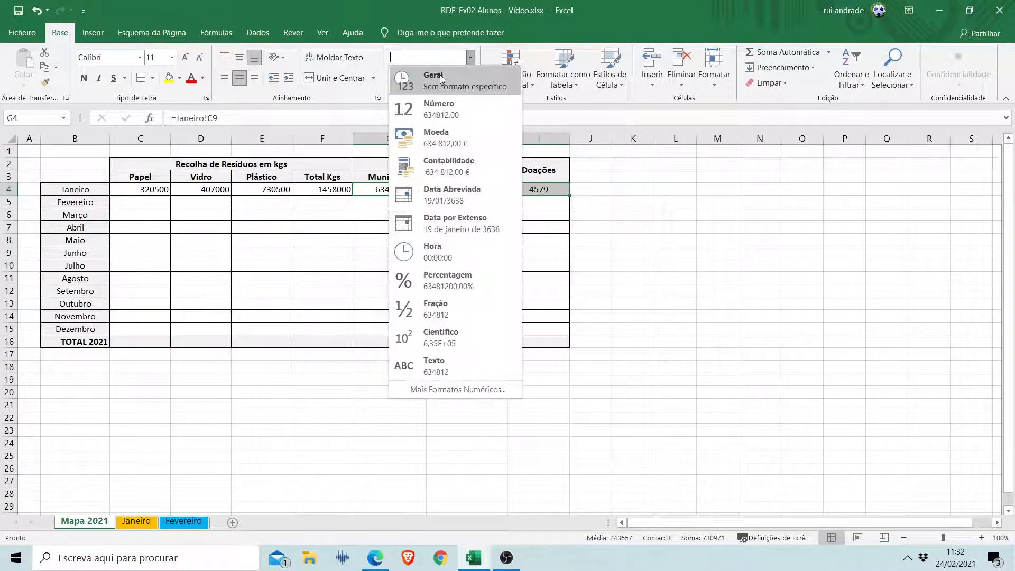
{"action": "left_click", "coordinate": [438, 131]}
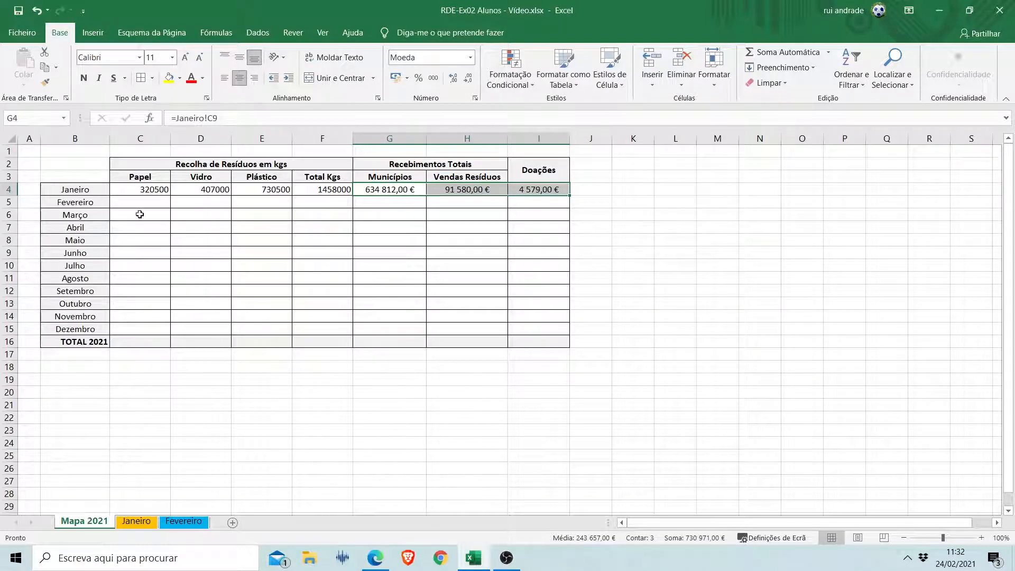
Sum the Papel column in the TOTAL 2021 row with =SOMA(C4:C15) and copy the formula across to the Doações column (I16).
{"action": "left_click_drag", "start_coordinate": [140, 200], "coordinate": [437, 251]}
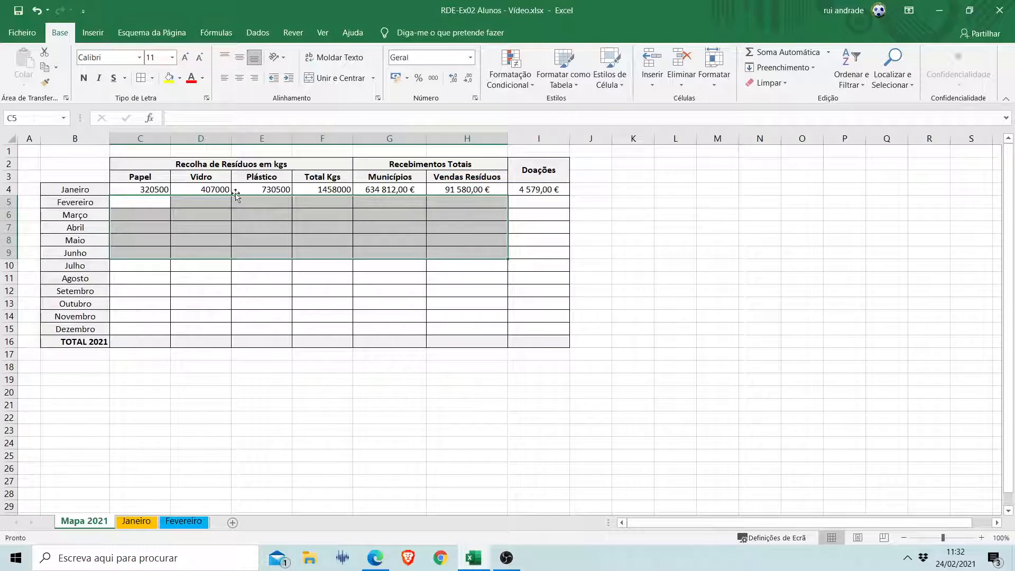
{"action": "left_click", "coordinate": [138, 202]}
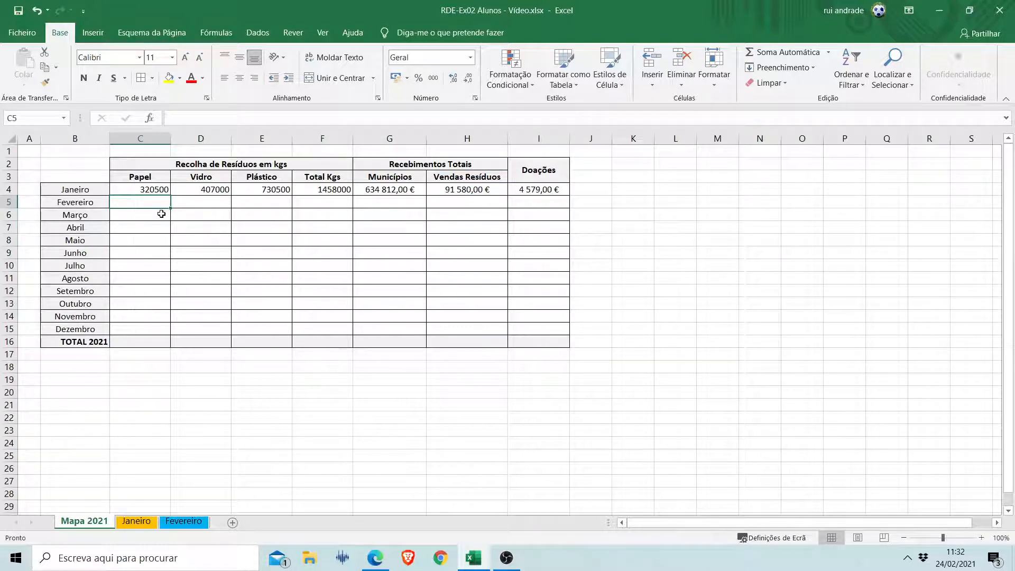
{"action": "left_click", "coordinate": [135, 344]}
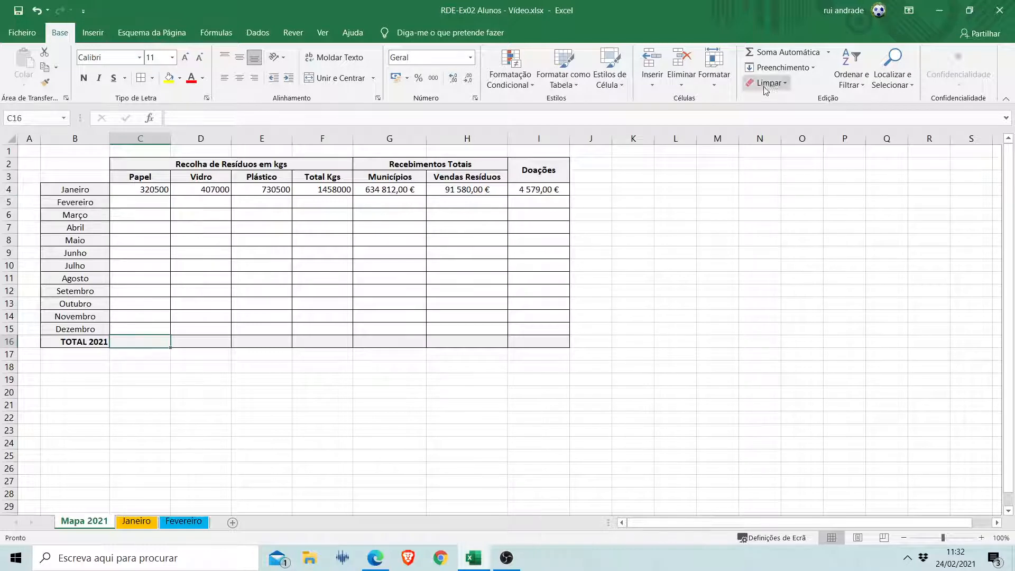
{"action": "left_click", "coordinate": [789, 53]}
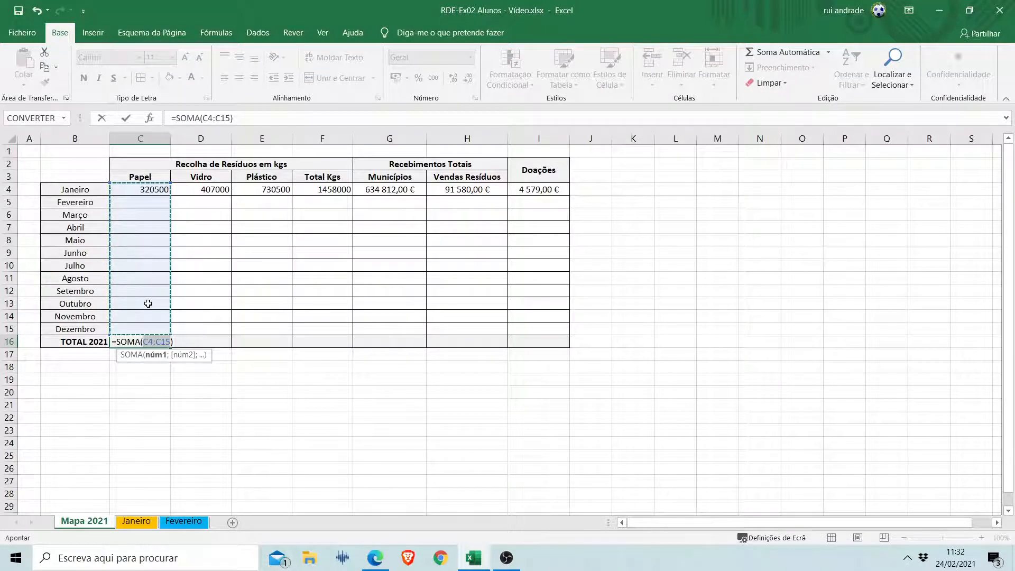
{"action": "key", "text": "Return"}
{"action": "left_click", "coordinate": [146, 341]}
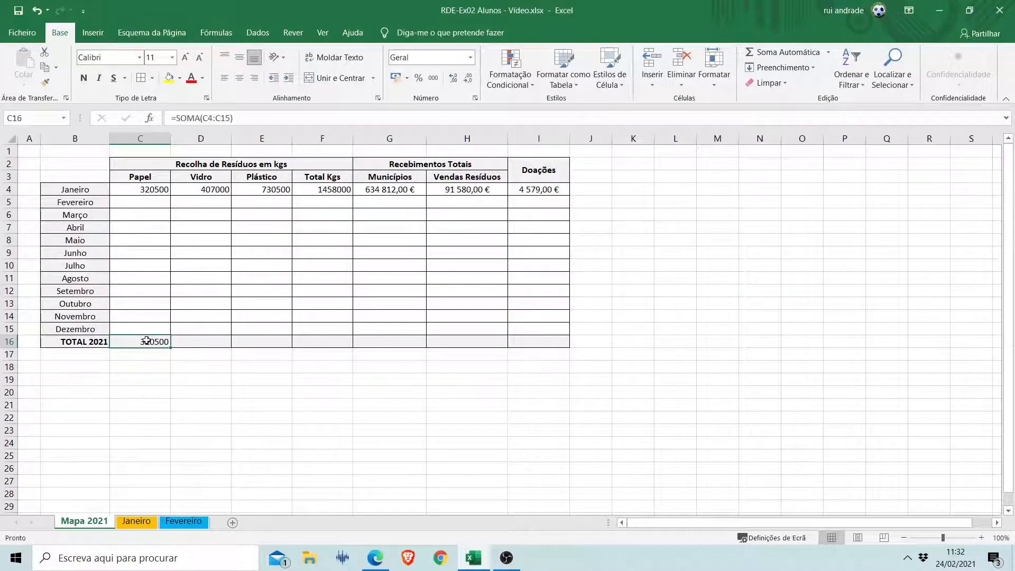
{"action": "left_click_drag", "start_coordinate": [161, 344], "coordinate": [274, 342]}
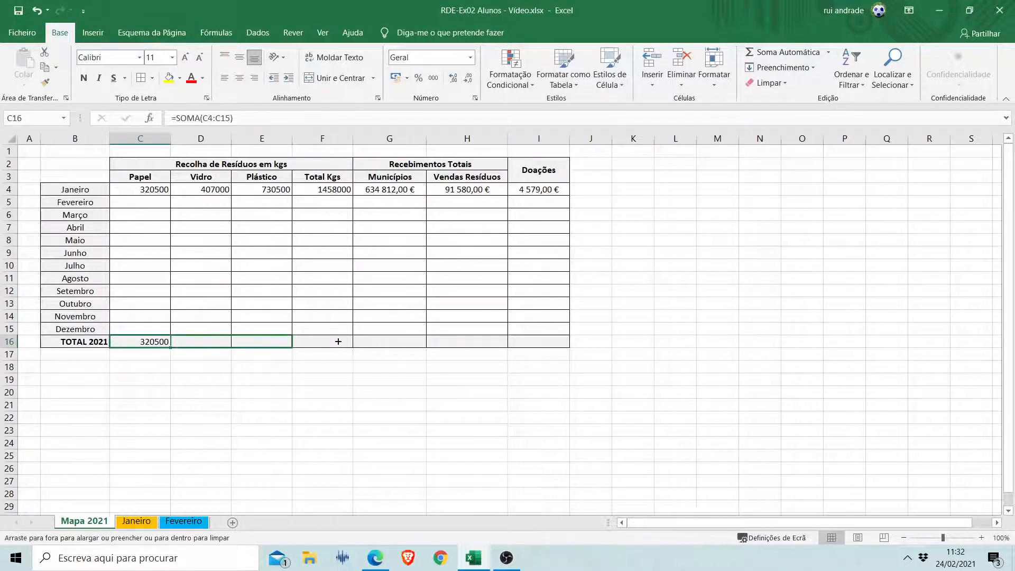
{"action": "left_click_drag", "start_coordinate": [338, 341], "coordinate": [339, 340]}
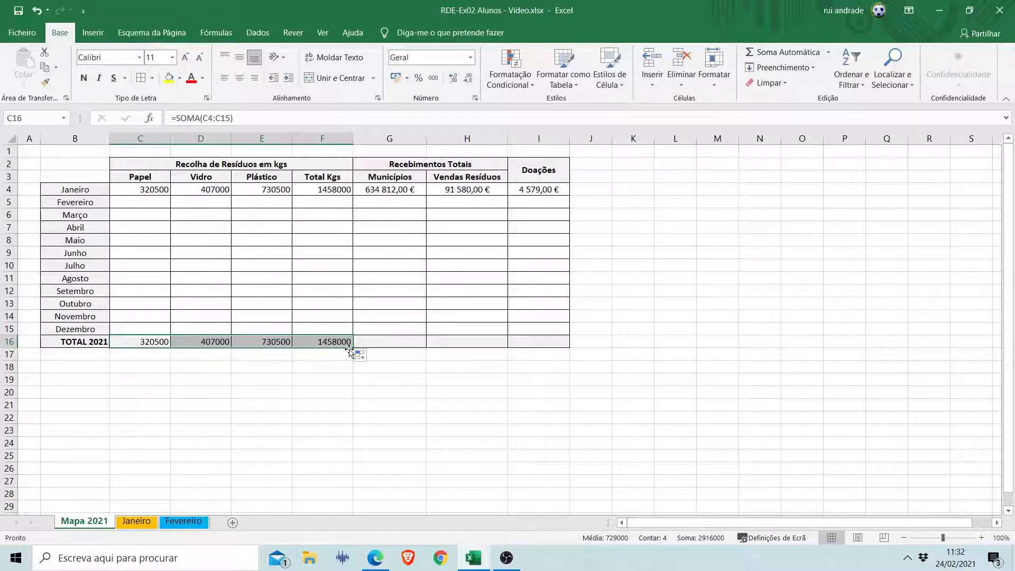
{"action": "left_click_drag", "start_coordinate": [352, 348], "coordinate": [541, 345]}
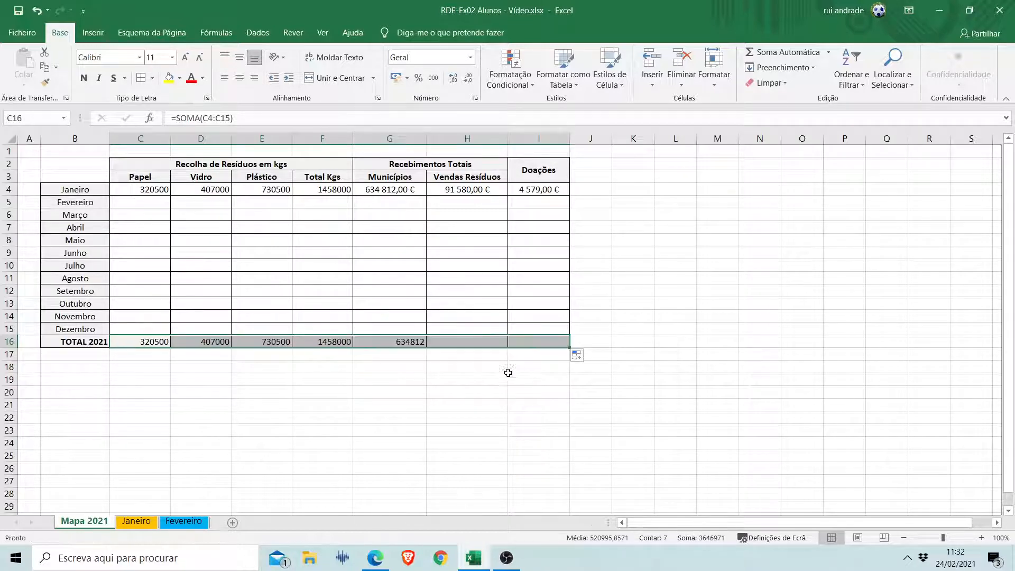
Format the TOTAL 2021 cells for Municípios, Vendas Resíduos and Doações (G16:I16) as currency (Moeda).
{"action": "left_click", "coordinate": [410, 341]}
{"action": "left_click_drag", "start_coordinate": [410, 341], "coordinate": [545, 342]}
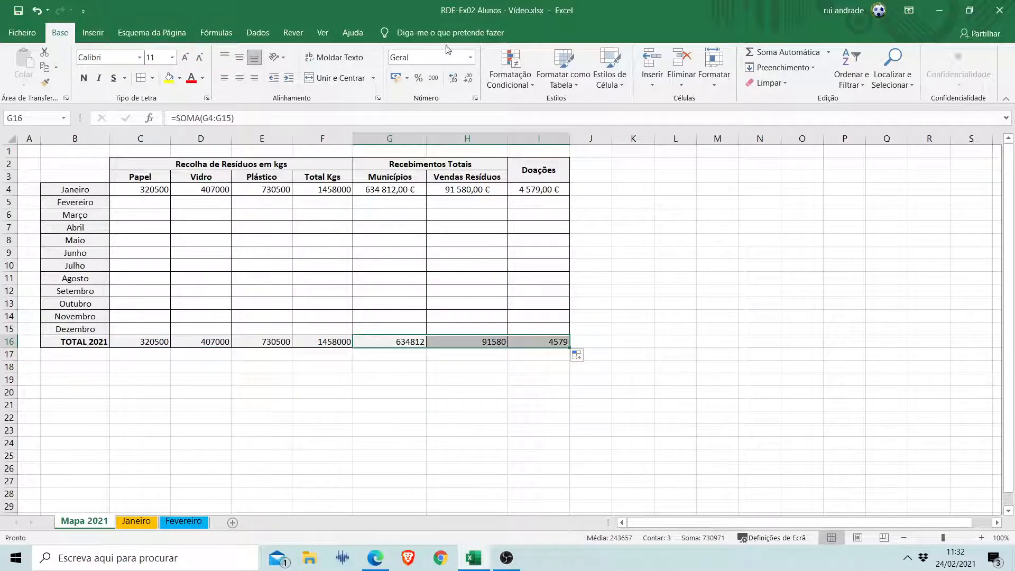
{"action": "left_click", "coordinate": [470, 57]}
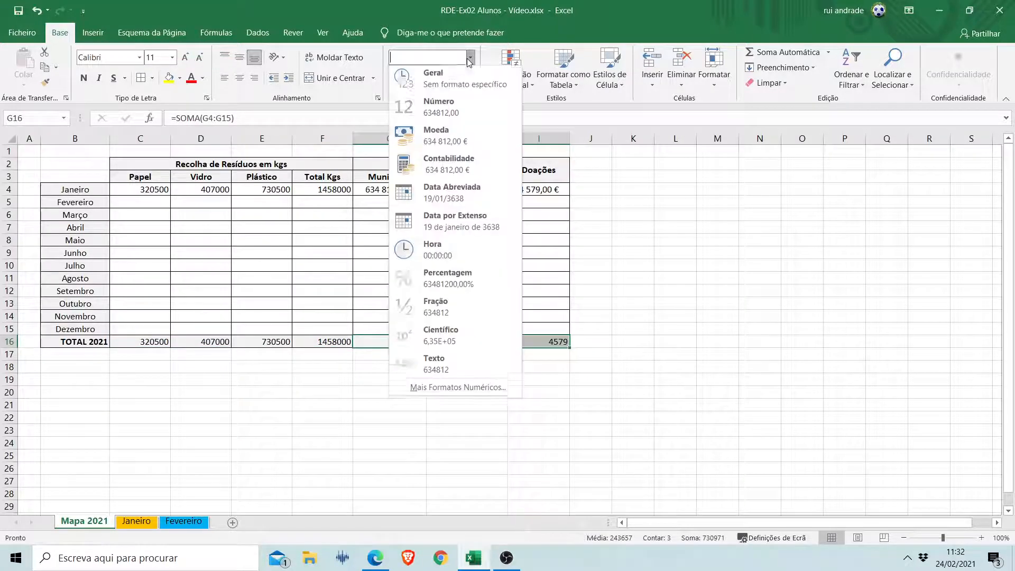
{"action": "left_click", "coordinate": [436, 137]}
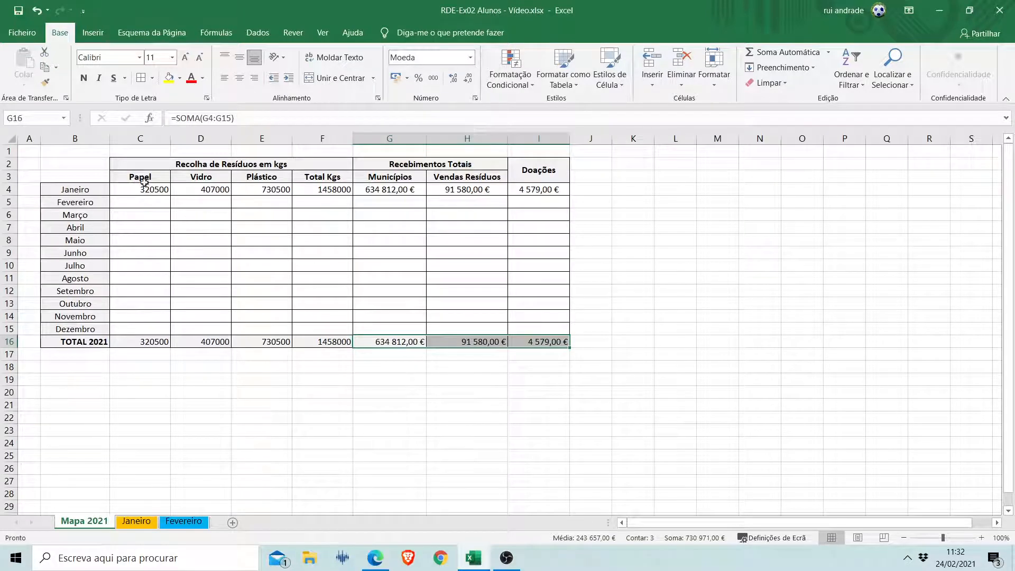
Center the waste collection values in C4:F16 horizontally.
{"action": "left_click_drag", "start_coordinate": [141, 189], "coordinate": [317, 341]}
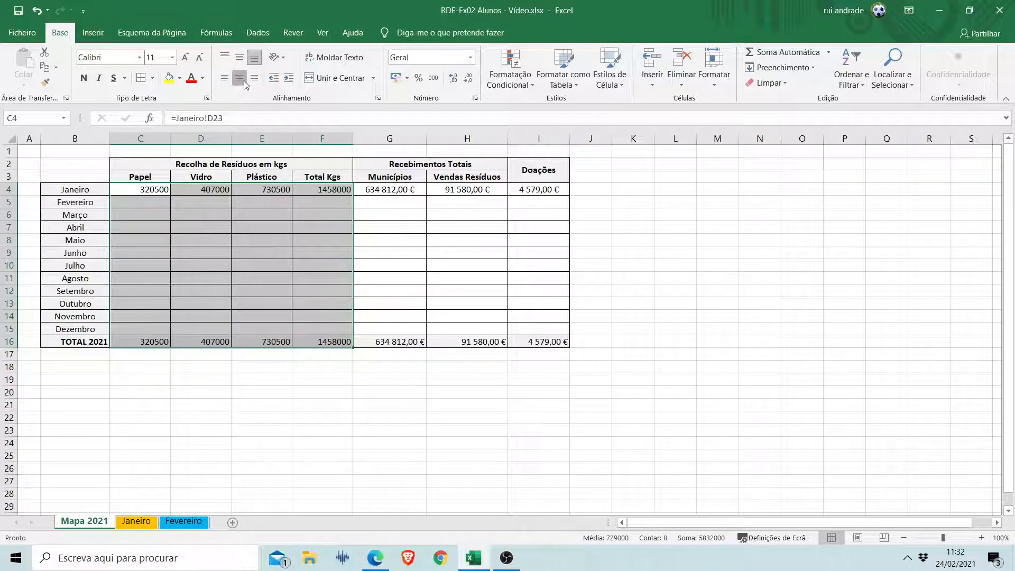
{"action": "left_click", "coordinate": [239, 78]}
{"action": "left_click", "coordinate": [406, 242]}
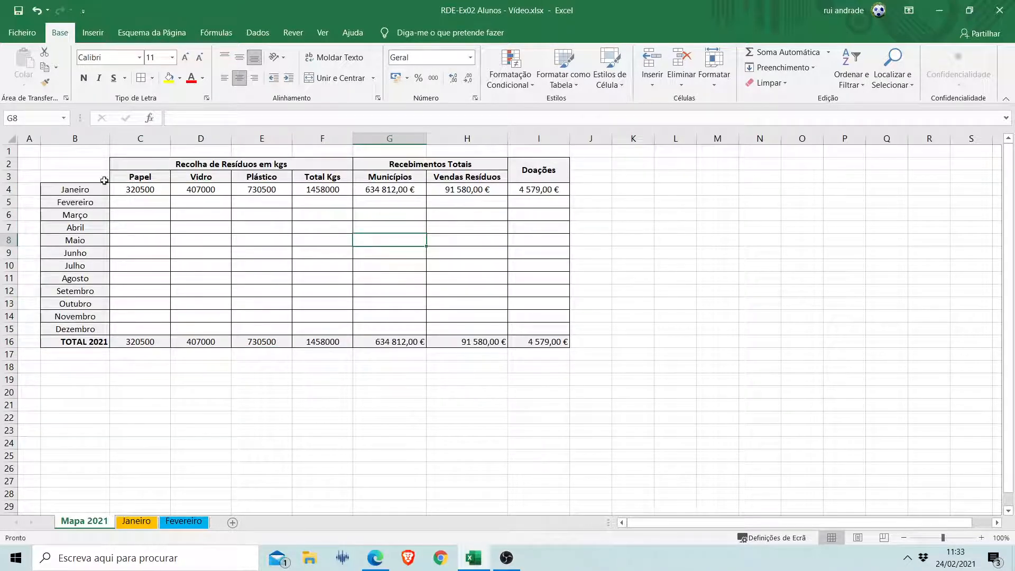
Set the variable collection payment on the Janeiro sheet to 0,32 per kg and check the linked amounts in Mapa 2021.
{"action": "left_click", "coordinate": [143, 190]}
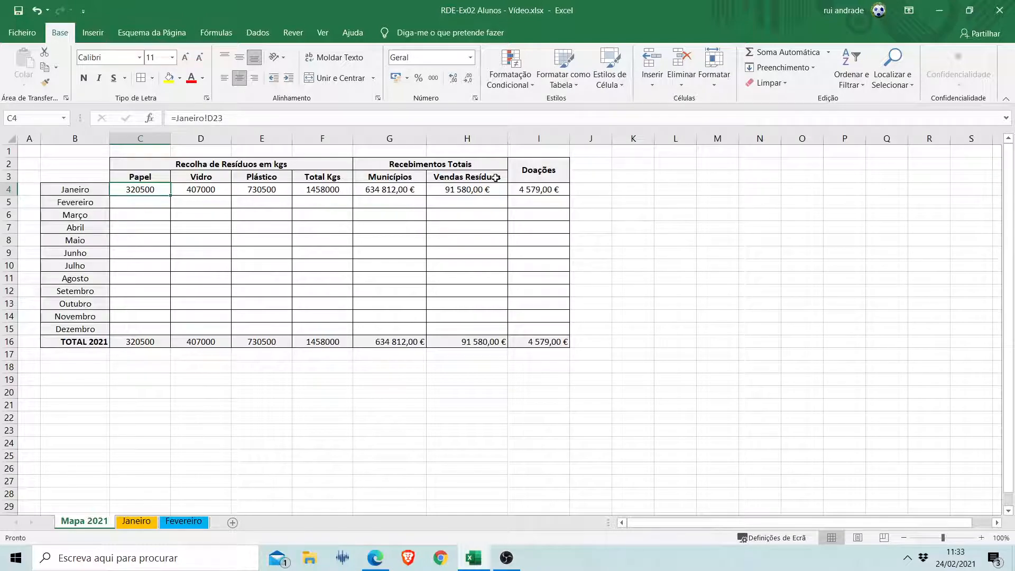
{"action": "left_click", "coordinate": [132, 524]}
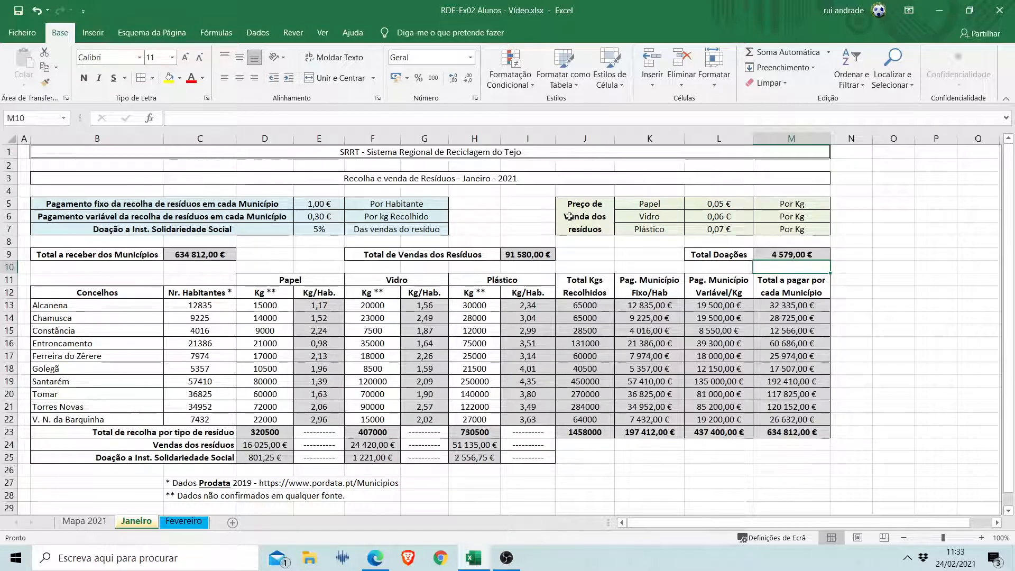
{"action": "left_click", "coordinate": [328, 218]}
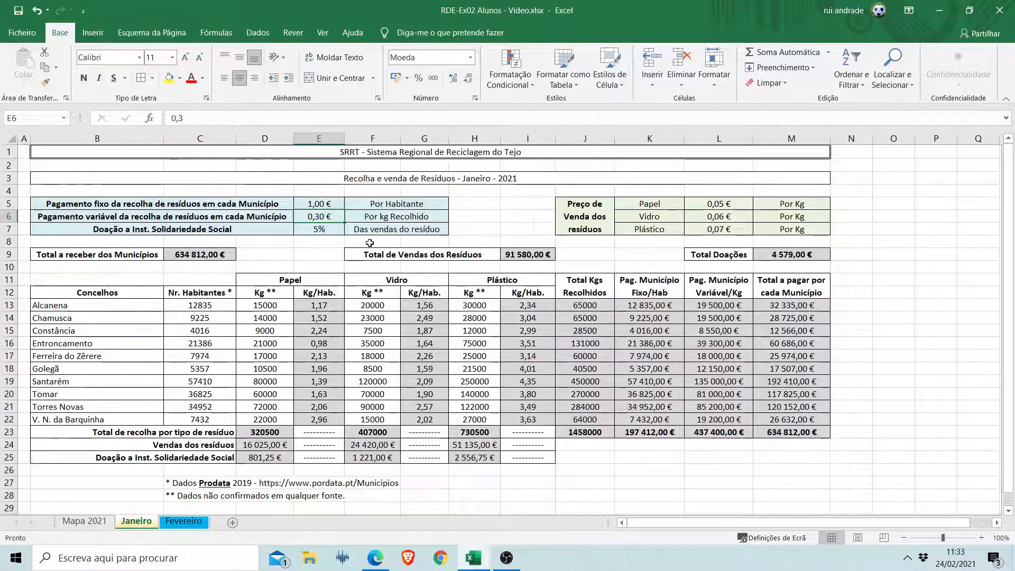
{"action": "type", "text": "0,32"}
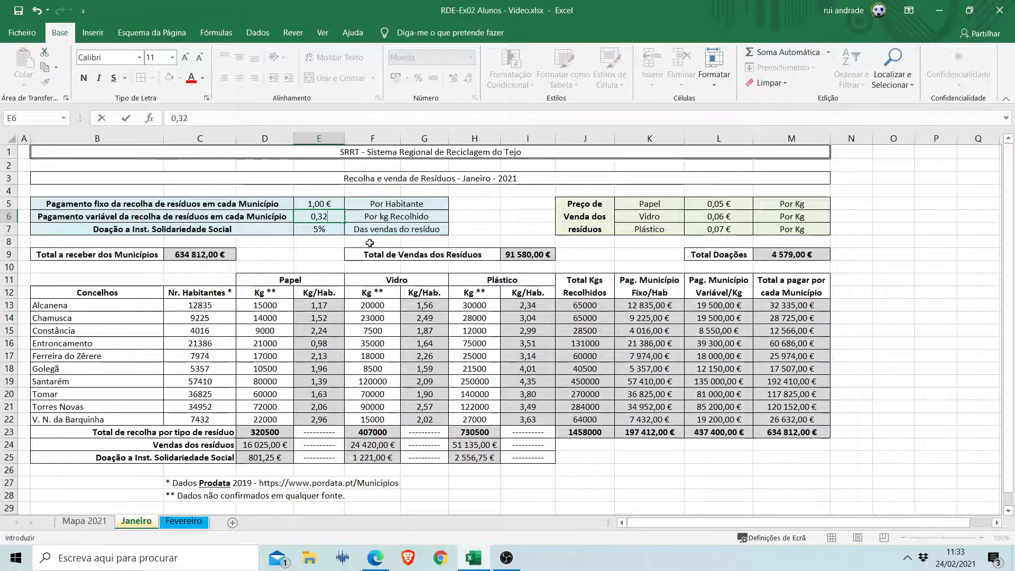
{"action": "key", "text": "Return"}
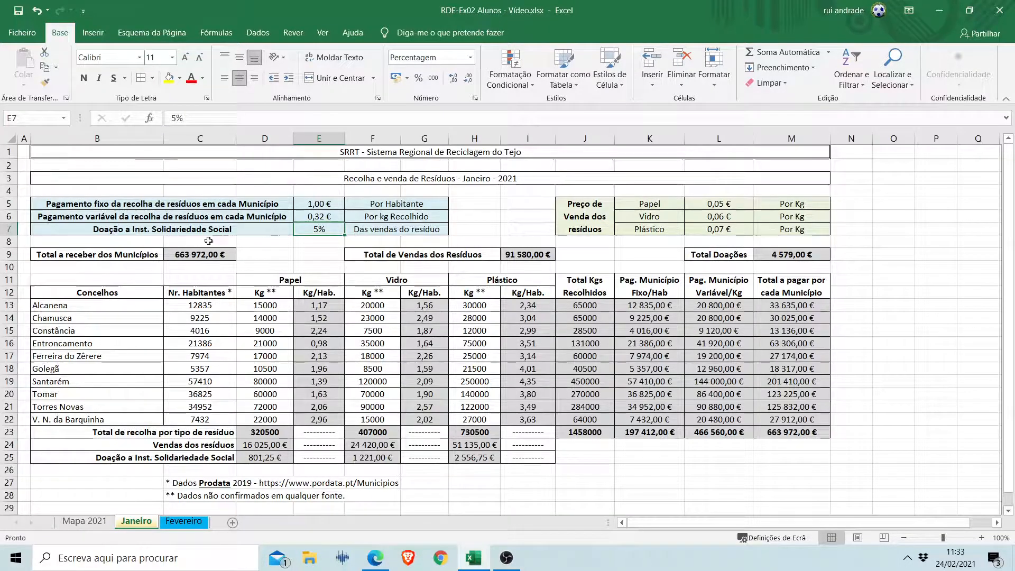
{"action": "left_click", "coordinate": [85, 521]}
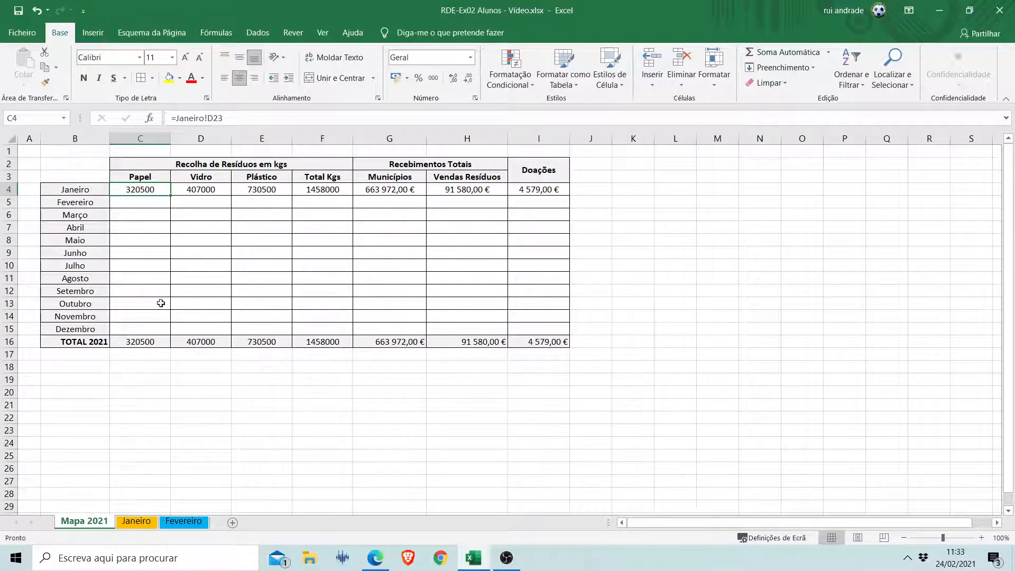
Set the variable collection payment on the Janeiro sheet back to 0,3 per kg.
{"action": "left_click", "coordinate": [136, 521]}
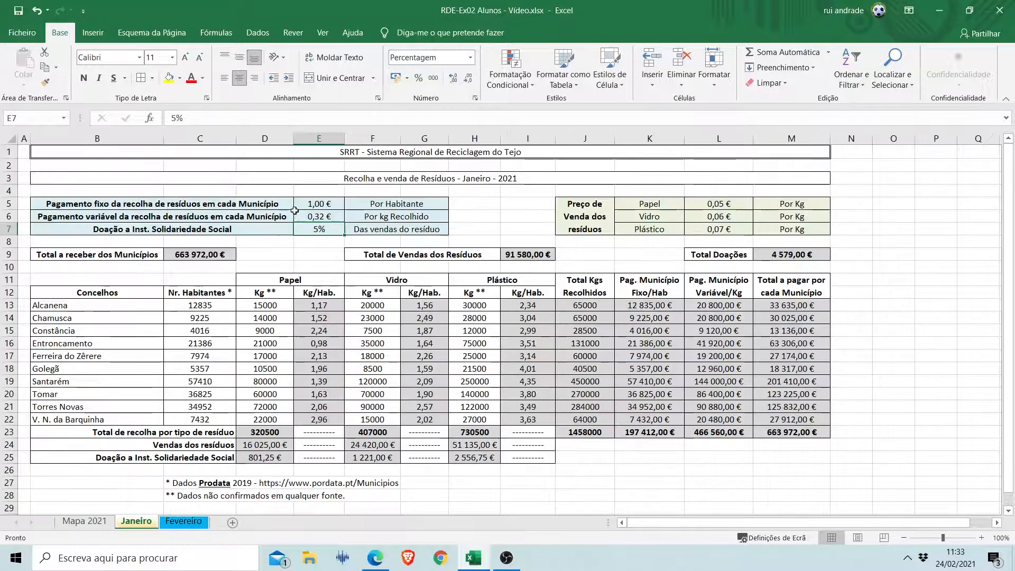
{"action": "left_click", "coordinate": [330, 216]}
{"action": "type", "text": "0,3"}
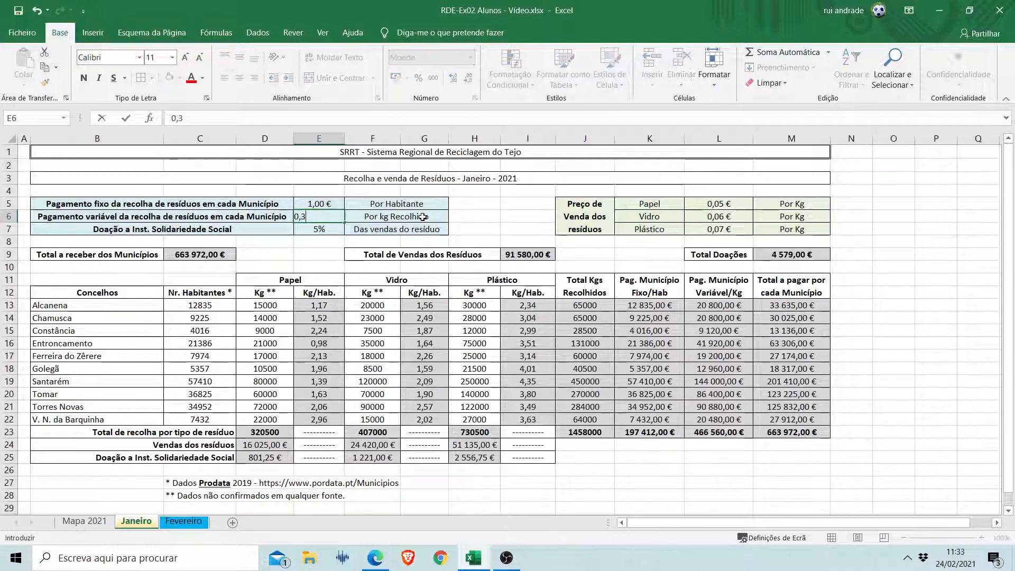
{"action": "key", "text": "Return"}
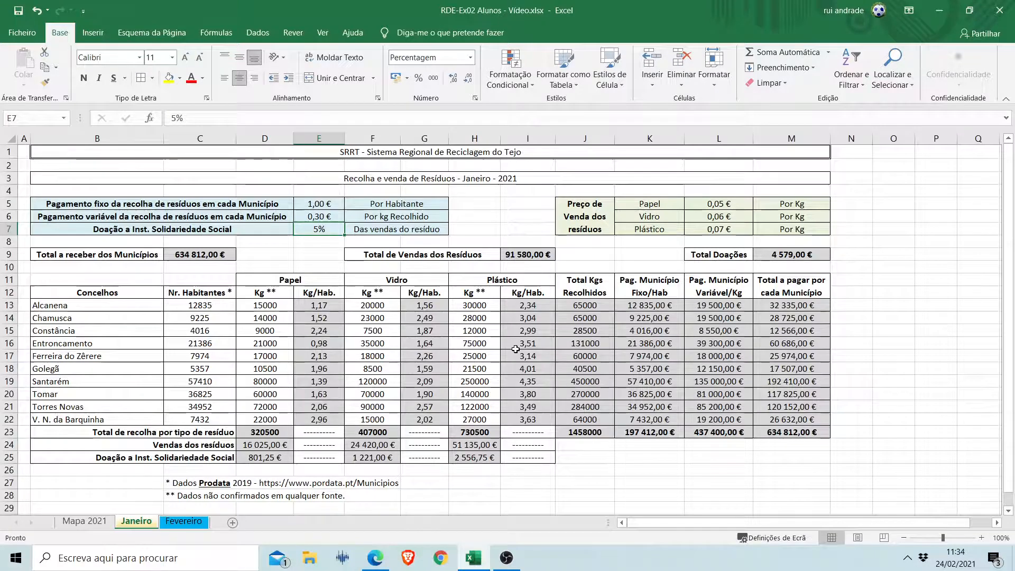
Turn text wrapping off and on again for the merged waste sale price heading (J5) on the Janeiro sheet.
{"action": "left_click", "coordinate": [558, 222]}
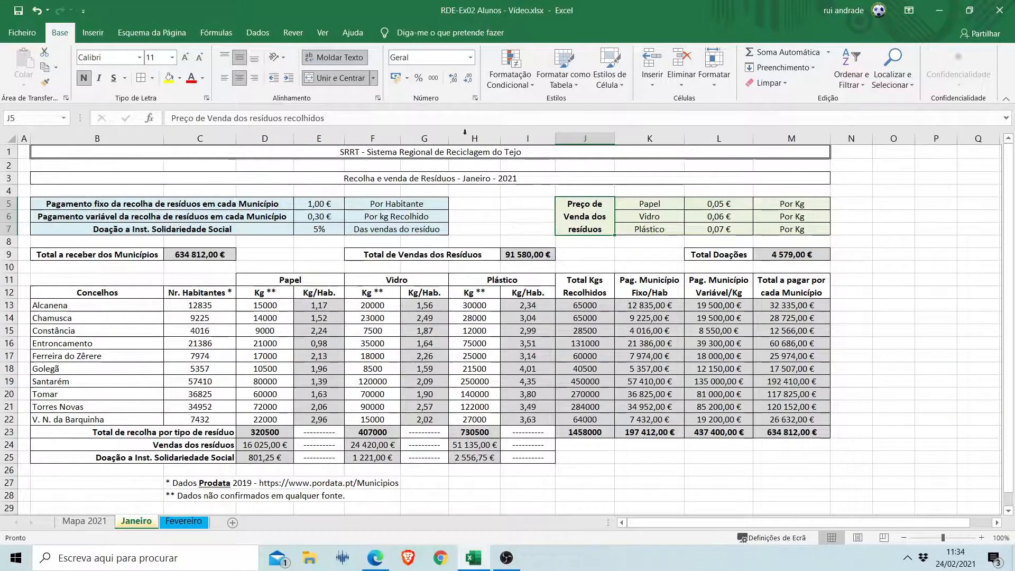
{"action": "left_click", "coordinate": [334, 59]}
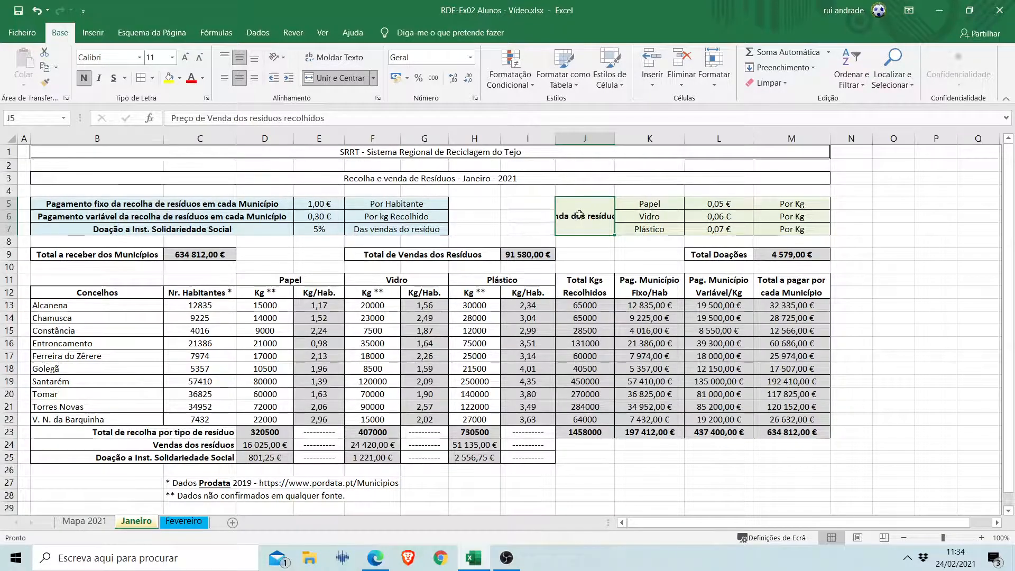
{"action": "left_click", "coordinate": [334, 59]}
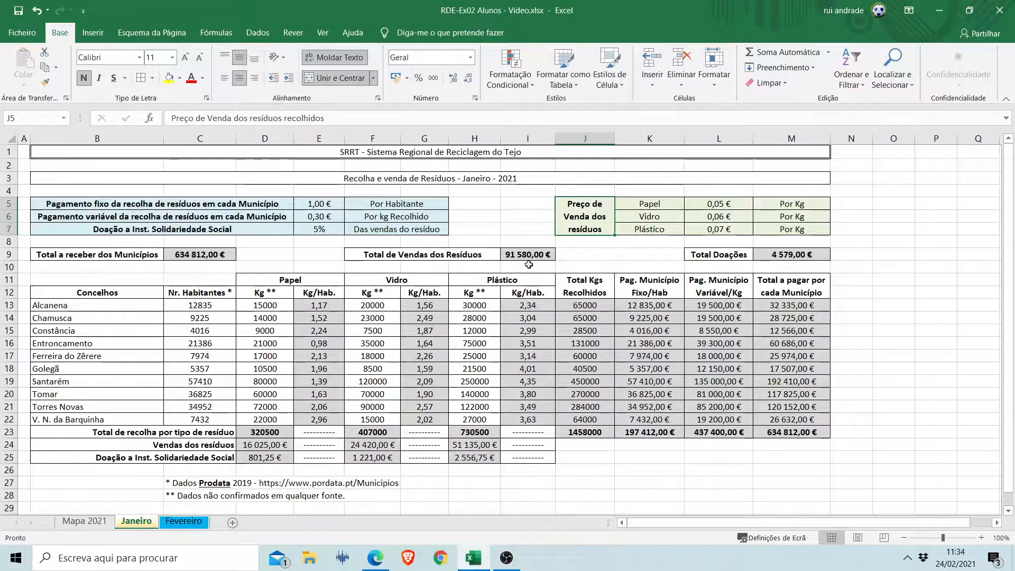
Examine the paper Kg/Hab. formulas in E13:E22 on the Janeiro sheet.
{"action": "left_click_drag", "start_coordinate": [311, 307], "coordinate": [317, 420]}
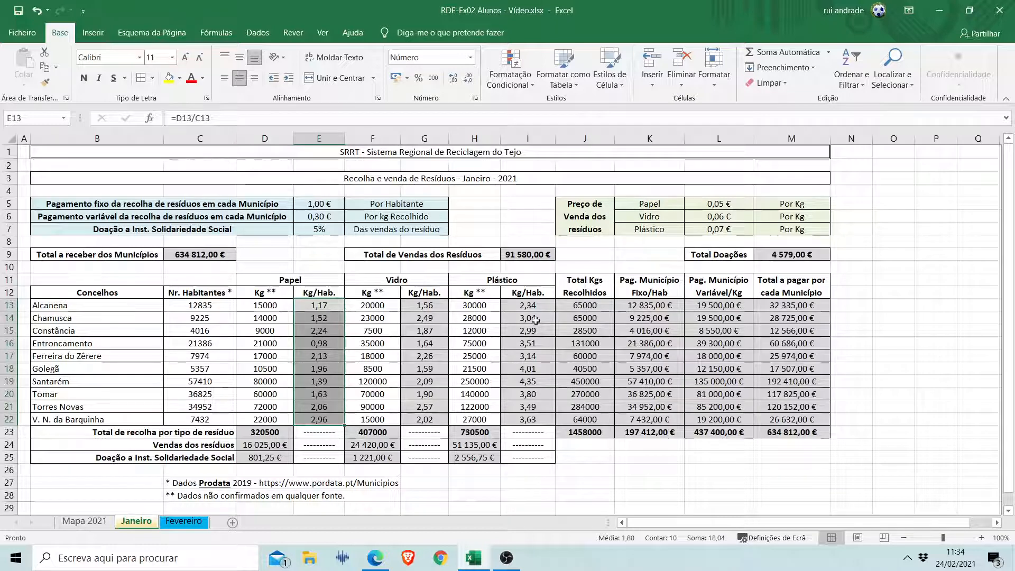
{"action": "left_click", "coordinate": [321, 316]}
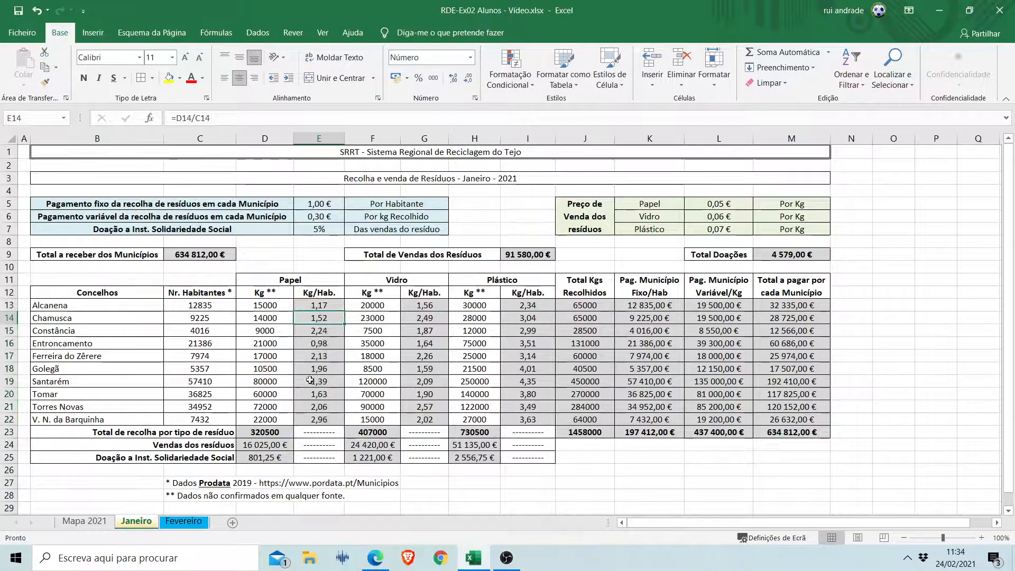
Examine the formulas for Kg/Hab., total kgs collected, total payable and waste sales in E13, J13, M13 and D24 on the Janeiro sheet.
{"action": "left_click", "coordinate": [322, 304]}
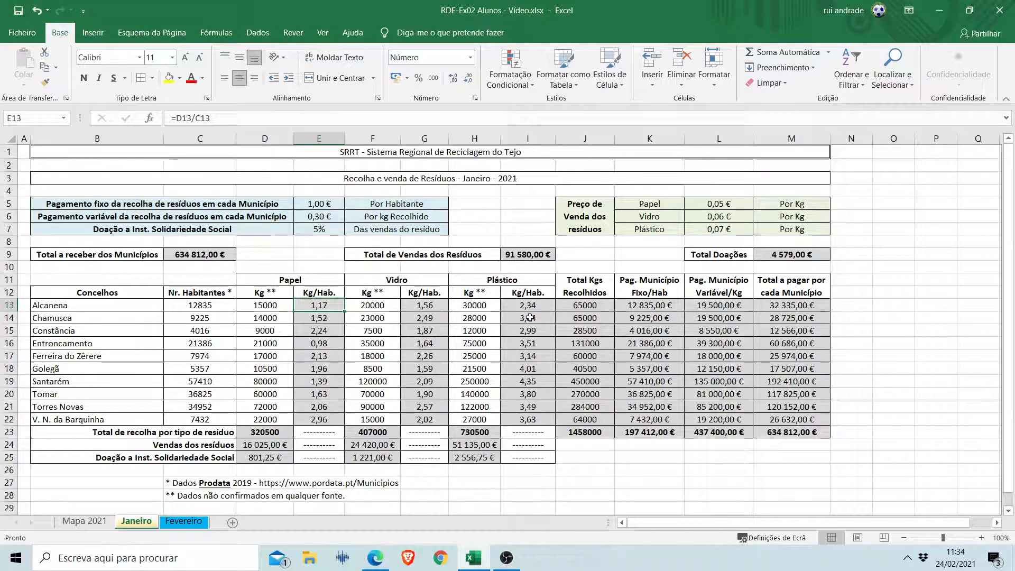
{"action": "left_click", "coordinate": [562, 305]}
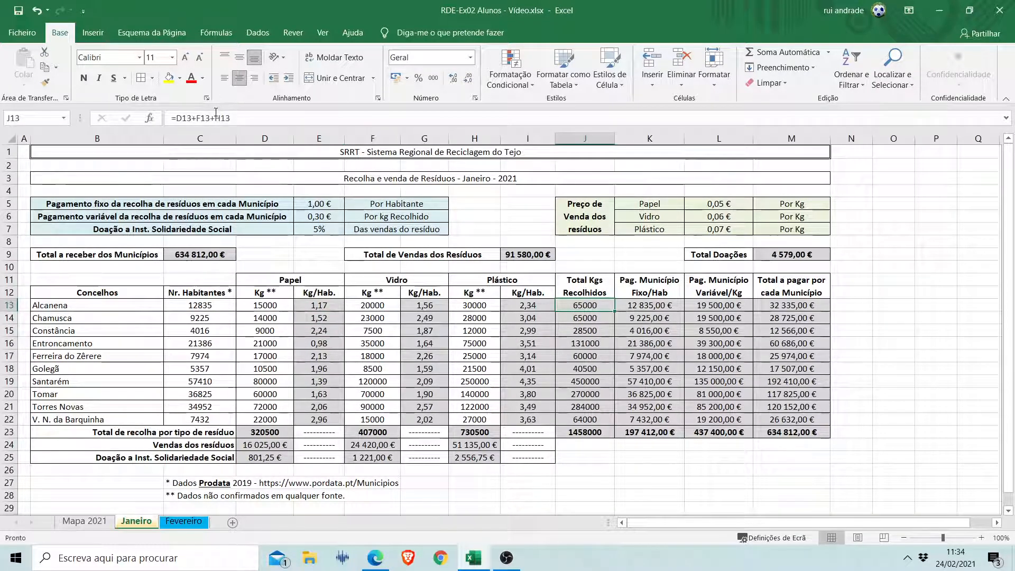
{"action": "left_click", "coordinate": [809, 305]}
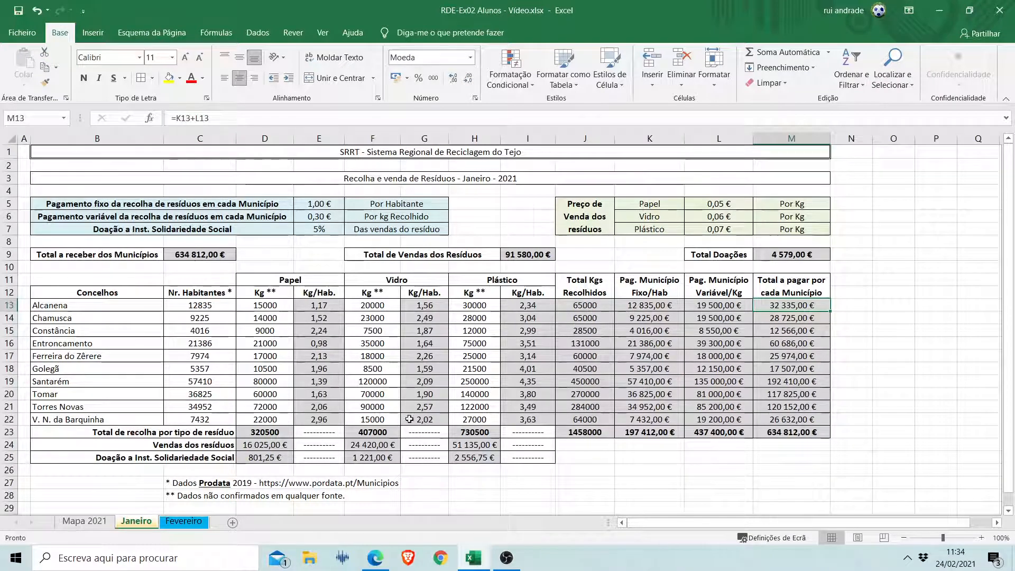
{"action": "left_click", "coordinate": [285, 444]}
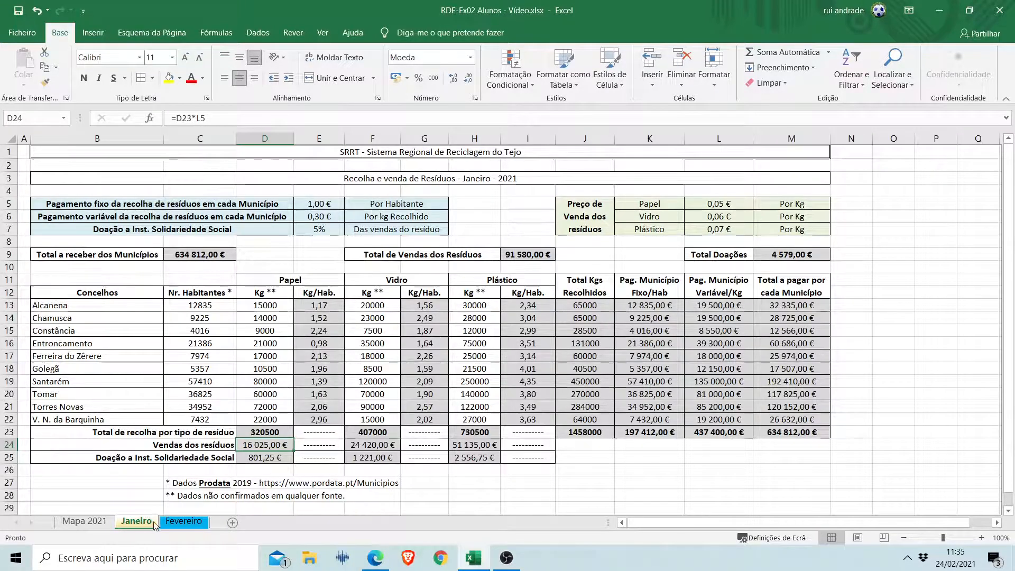
Create a copy of the Fevereiro sheet in the same workbook and place it after Fevereiro.
{"action": "left_click", "coordinate": [179, 522]}
{"action": "right_click", "coordinate": [180, 522]}
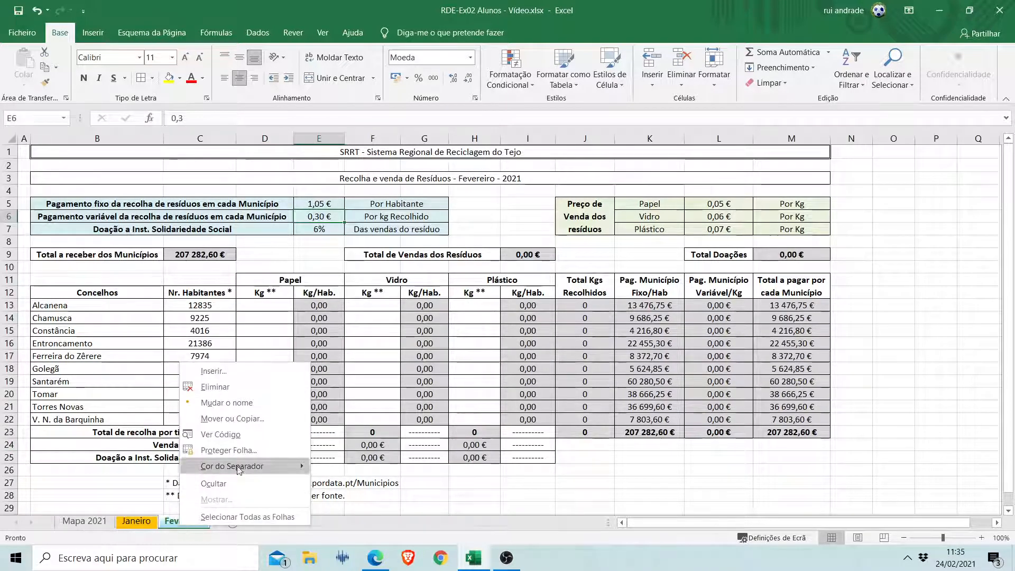
{"action": "left_click", "coordinate": [259, 419]}
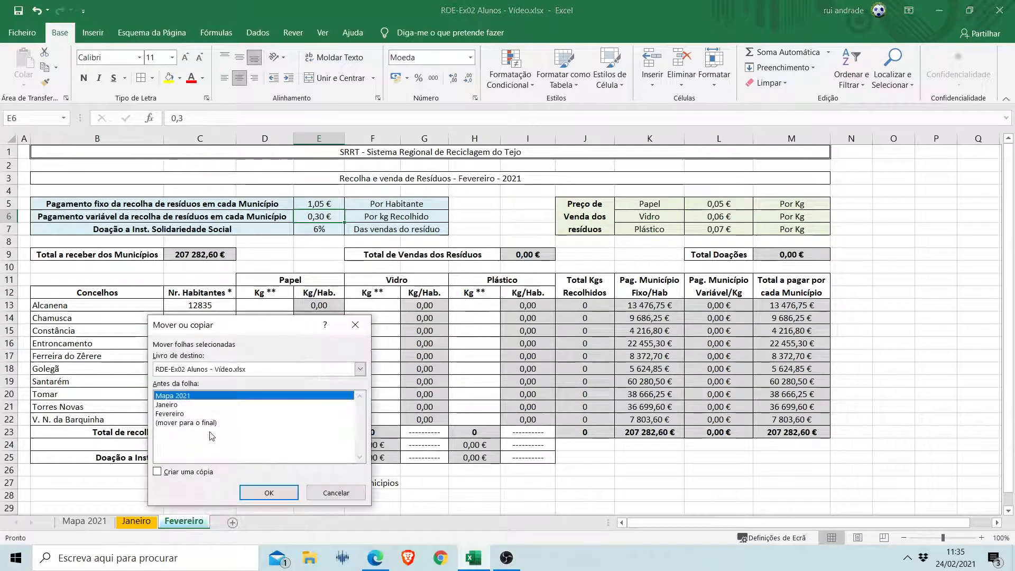
{"action": "left_click", "coordinate": [182, 413]}
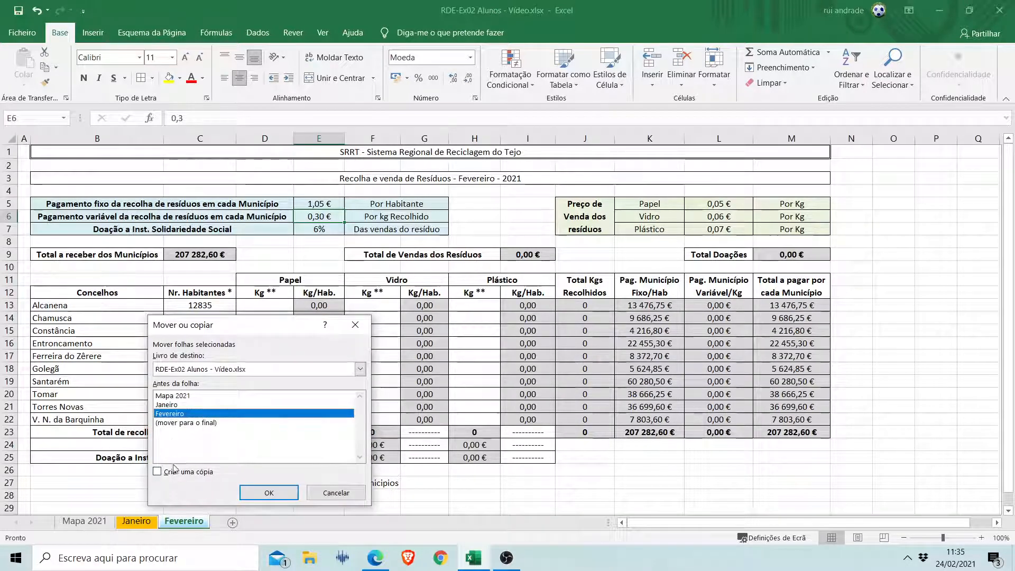
{"action": "left_click", "coordinate": [174, 470]}
{"action": "left_click", "coordinate": [268, 492]}
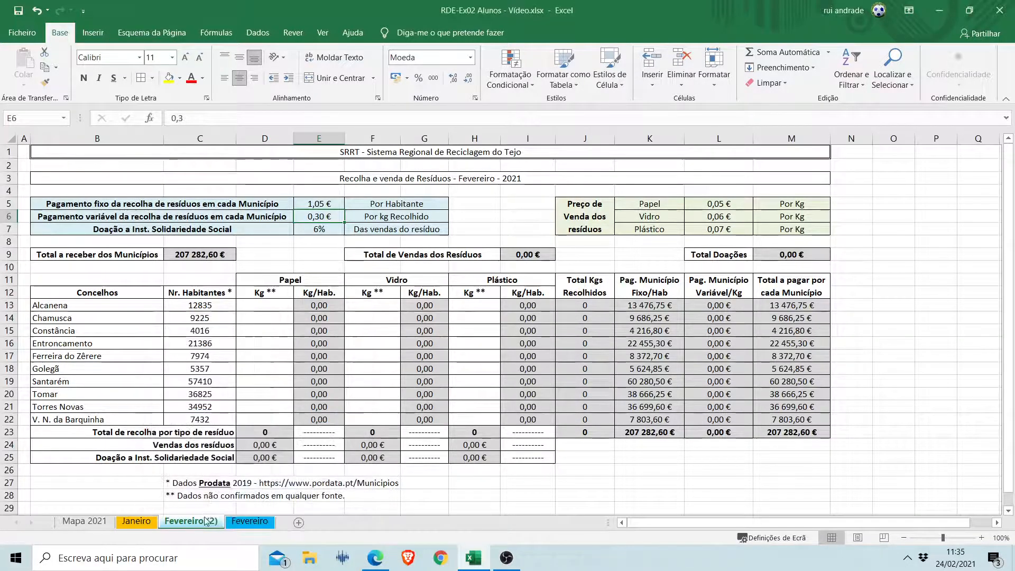
{"action": "left_click_drag", "start_coordinate": [191, 525], "coordinate": [268, 524]}
Give the copied Fevereiro sheet a standard purple tab colour and rename it Março.
{"action": "right_click", "coordinate": [245, 521]}
{"action": "mouse_move", "coordinate": [312, 464]}
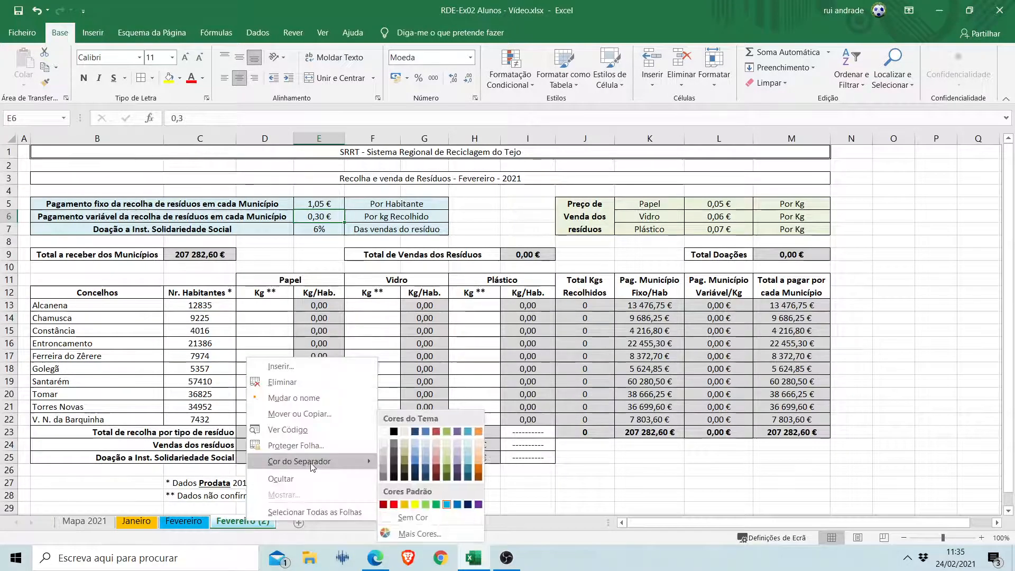
{"action": "left_click", "coordinate": [479, 505]}
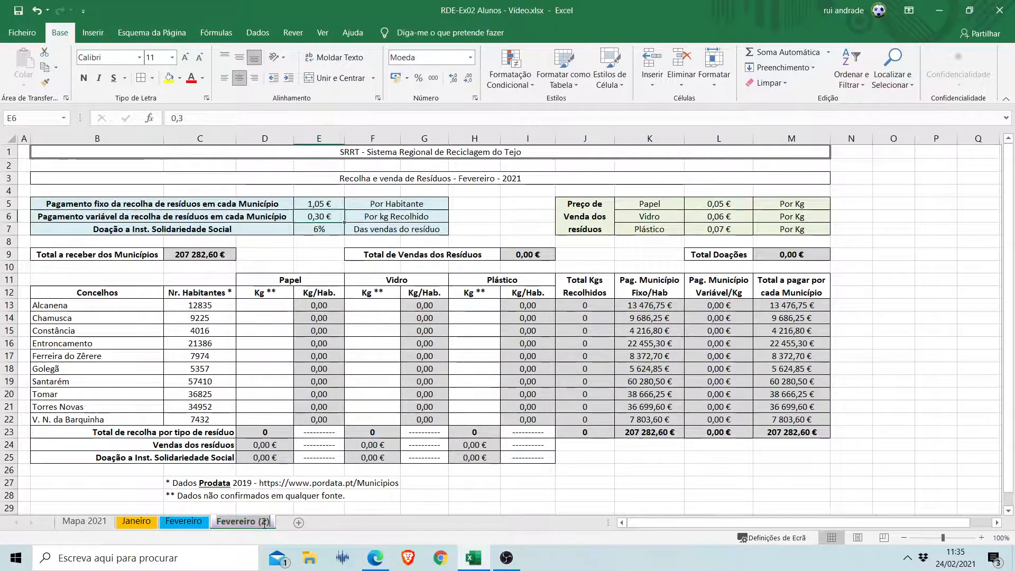
{"action": "left_click_drag", "start_coordinate": [266, 524], "coordinate": [264, 523]}
{"action": "type", "text": "Mar"}
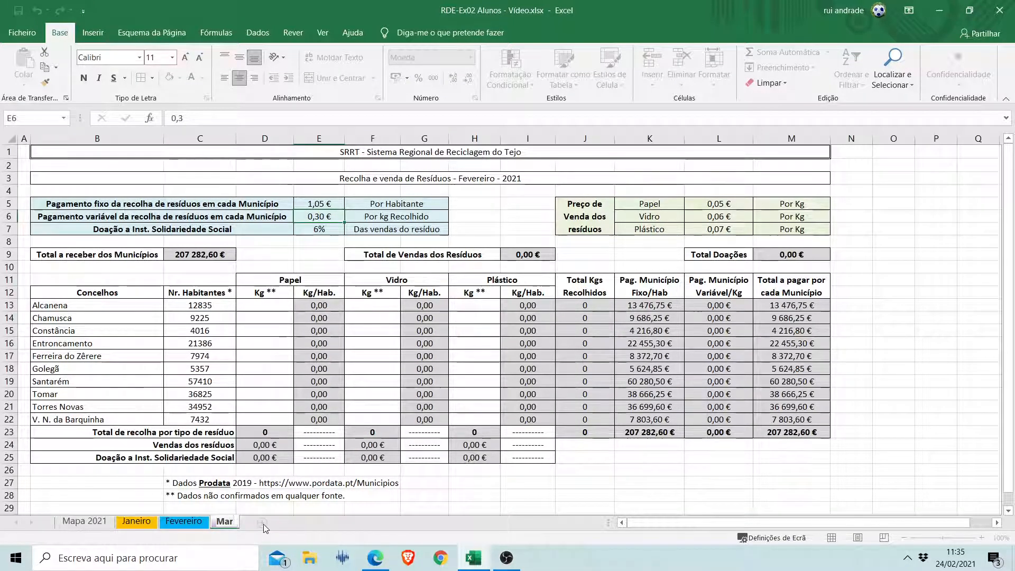
{"action": "type", "text": "ço"}
{"action": "key", "text": "Return"}
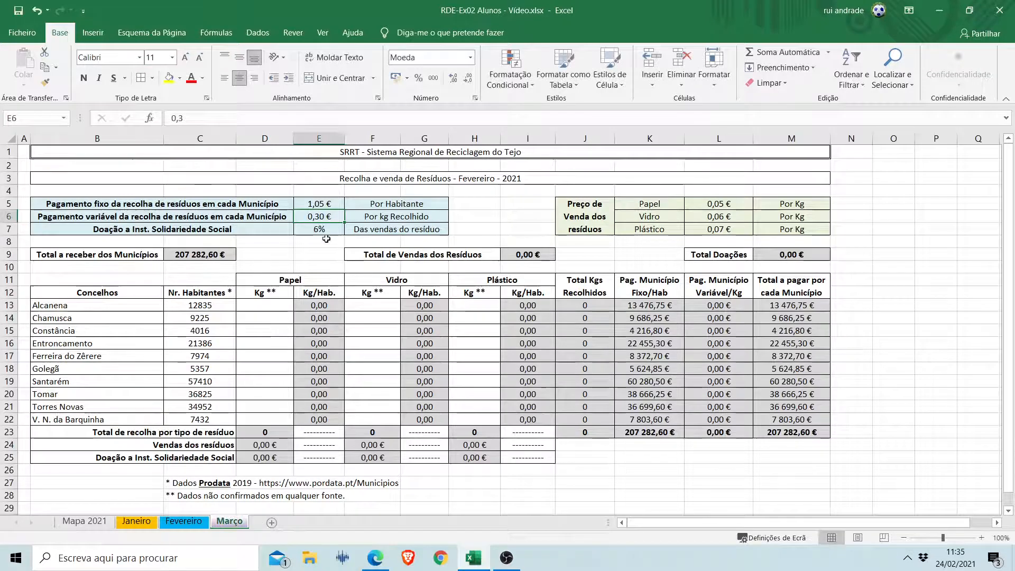
Change the title in B3 of the Março sheet to "Recolha e venda de Resíduos - Março - 2021".
{"action": "left_click", "coordinate": [493, 180]}
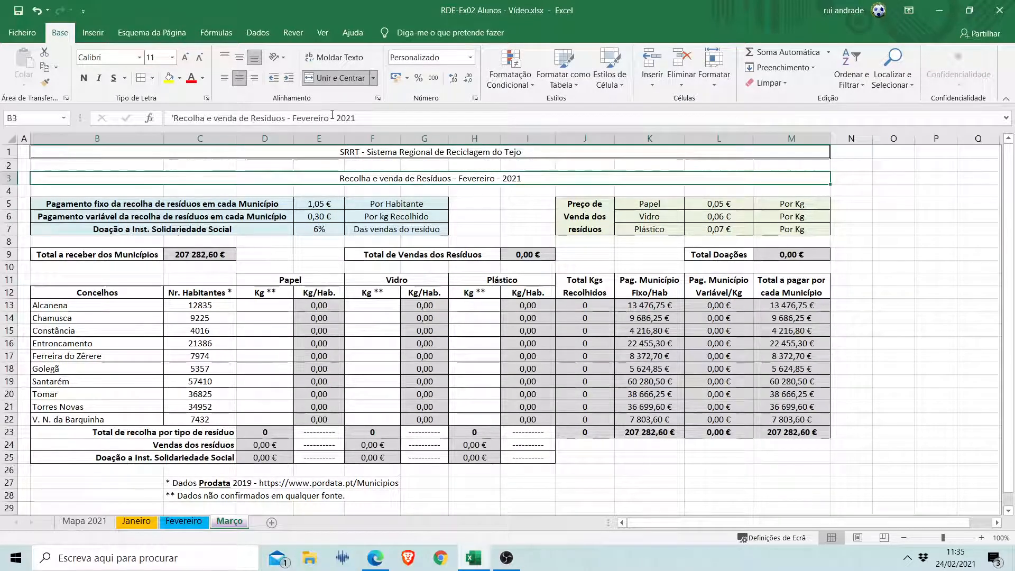
{"action": "left_click", "coordinate": [297, 118]}
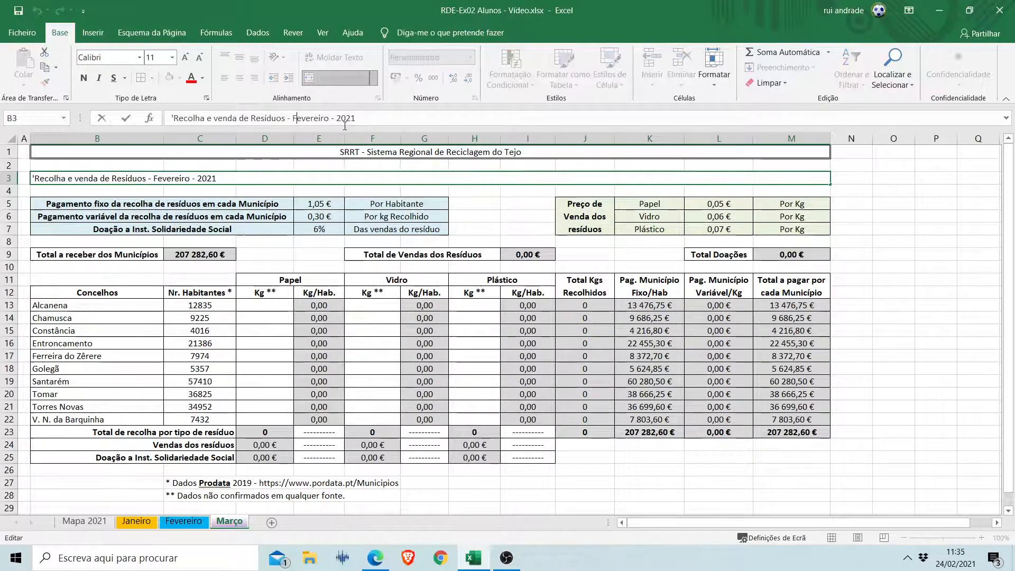
{"action": "key", "text": "BackSpace"}
{"action": "type", "text": "Março"}
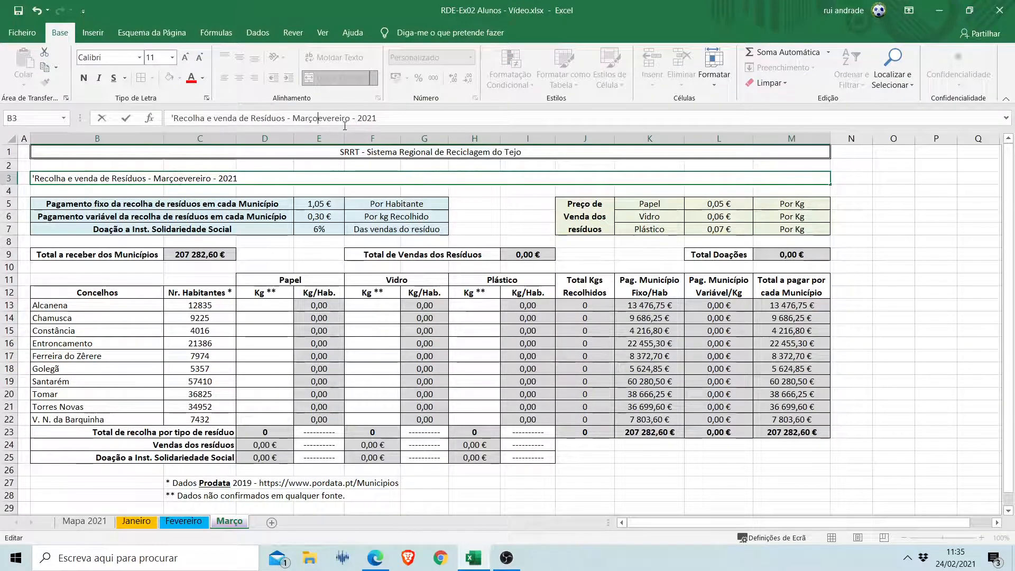
{"action": "key", "text": "Delete"}
{"action": "key", "text": "Delete"}
{"action": "key", "text": "Delete"}
{"action": "key", "text": "Delete"}
{"action": "key", "text": "Delete"}
{"action": "key", "text": "Delete"}
{"action": "key", "text": "Delete"}
{"action": "key", "text": "Delete"}
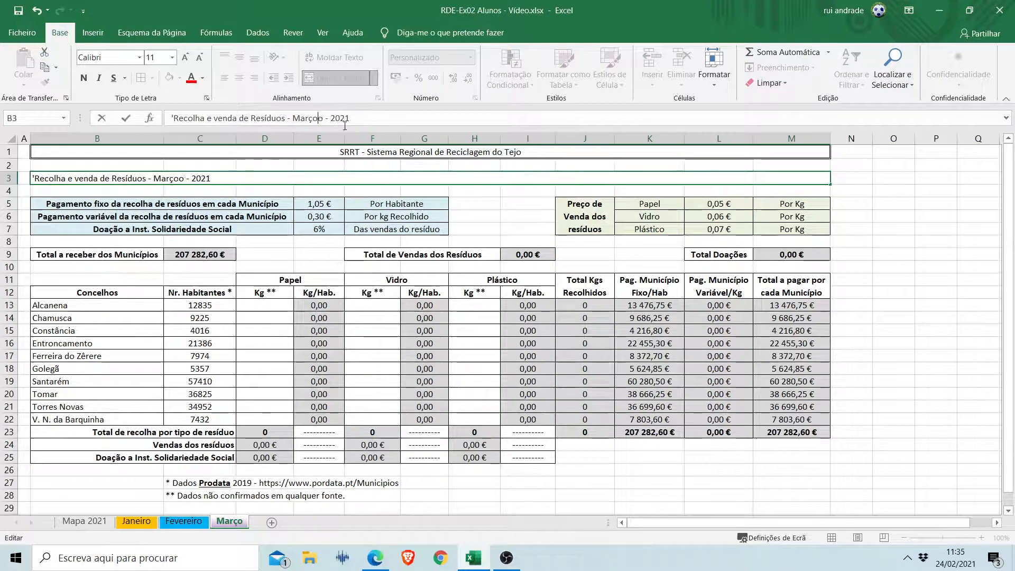
{"action": "key", "text": "Return"}
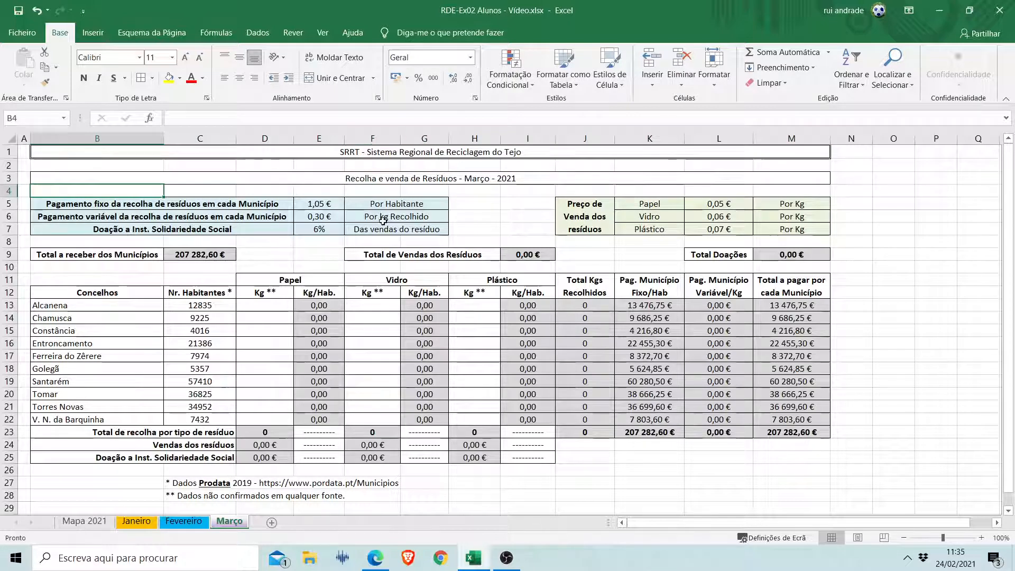
Review the Março sheet's entry cells: payment rates E5:E7, sale prices L5:L7 and the Kg columns for paper, glass and plastic.
{"action": "left_click_drag", "start_coordinate": [318, 203], "coordinate": [319, 229]}
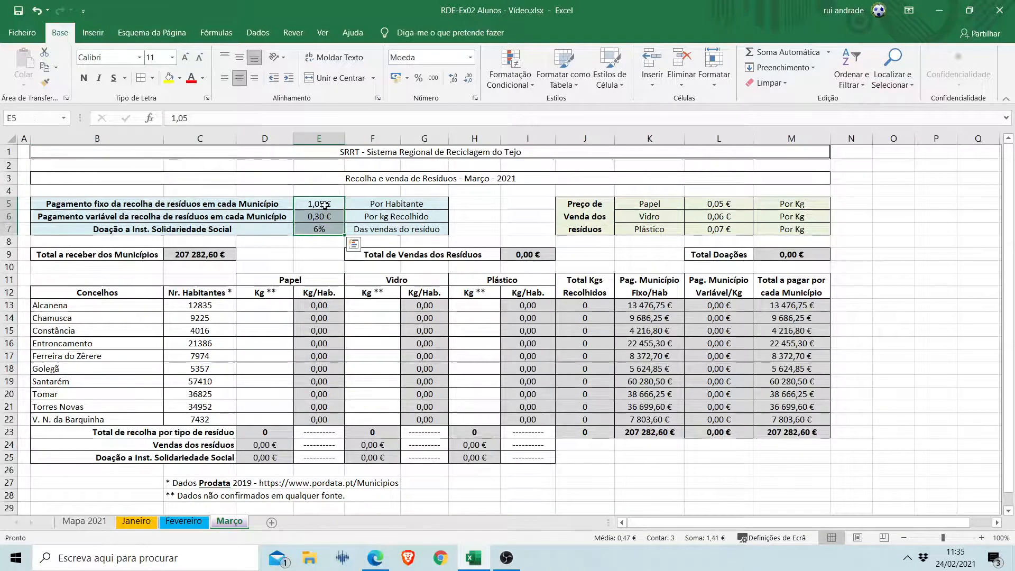
{"action": "left_click_drag", "start_coordinate": [715, 204], "coordinate": [712, 225]}
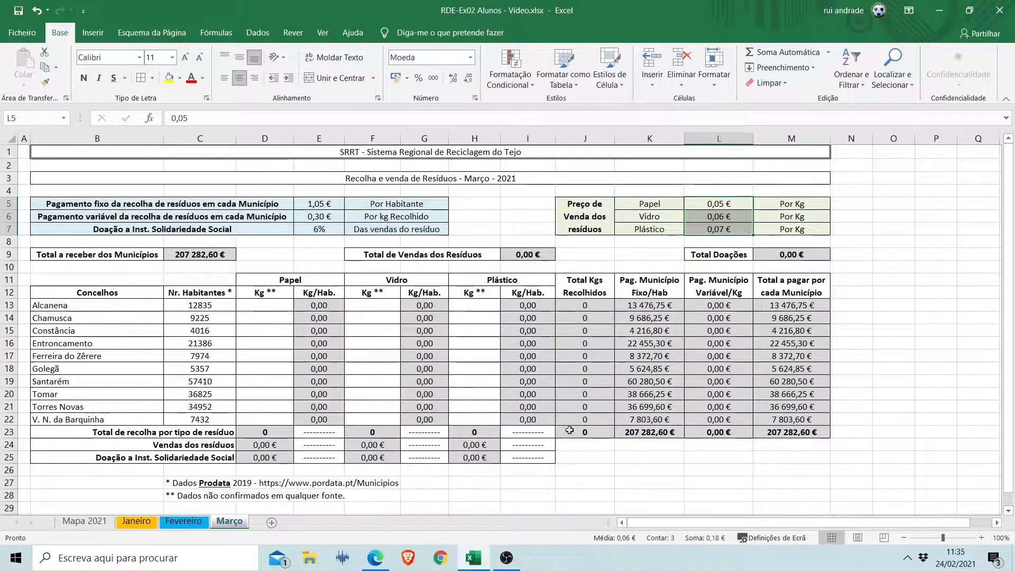
{"action": "left_click_drag", "start_coordinate": [266, 307], "coordinate": [272, 408]}
{"action": "left_click_drag", "start_coordinate": [368, 310], "coordinate": [381, 381]}
{"action": "left_click_drag", "start_coordinate": [474, 305], "coordinate": [476, 382]}
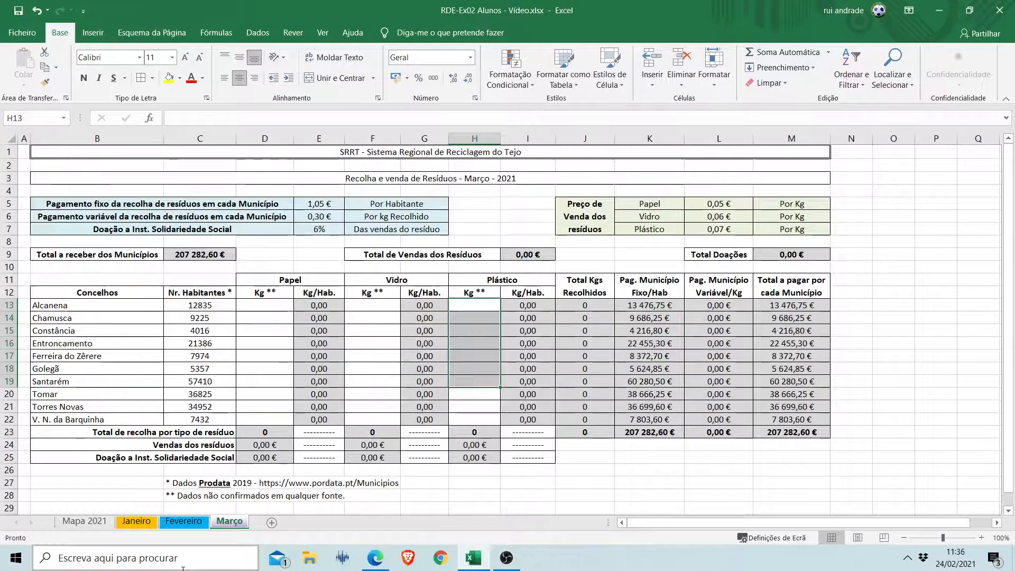
Link the Fevereiro paper total in C5 of Mapa 2021 to cell D23 of the Fevereiro sheet.
{"action": "left_click", "coordinate": [101, 523]}
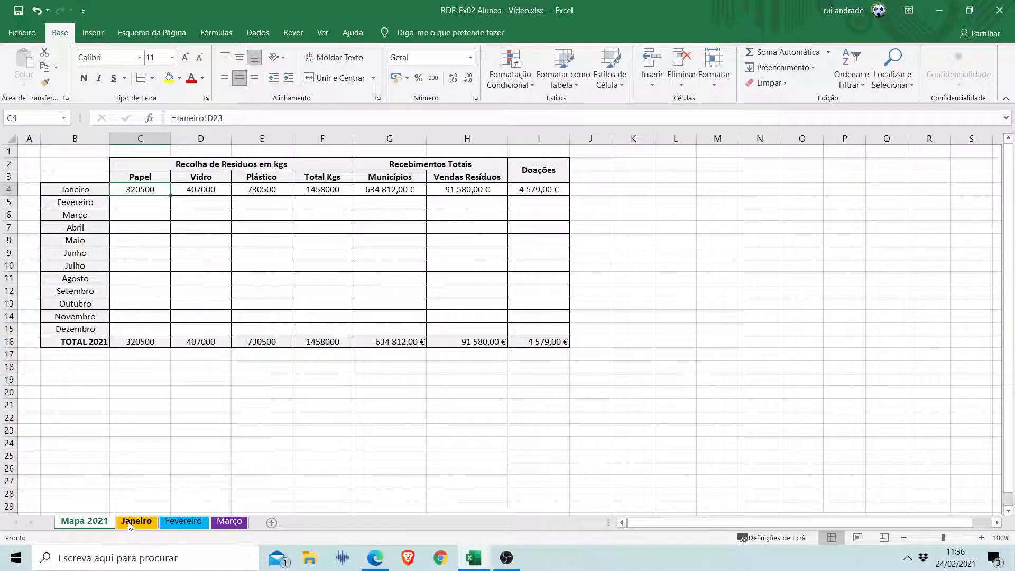
{"action": "left_click", "coordinate": [139, 204]}
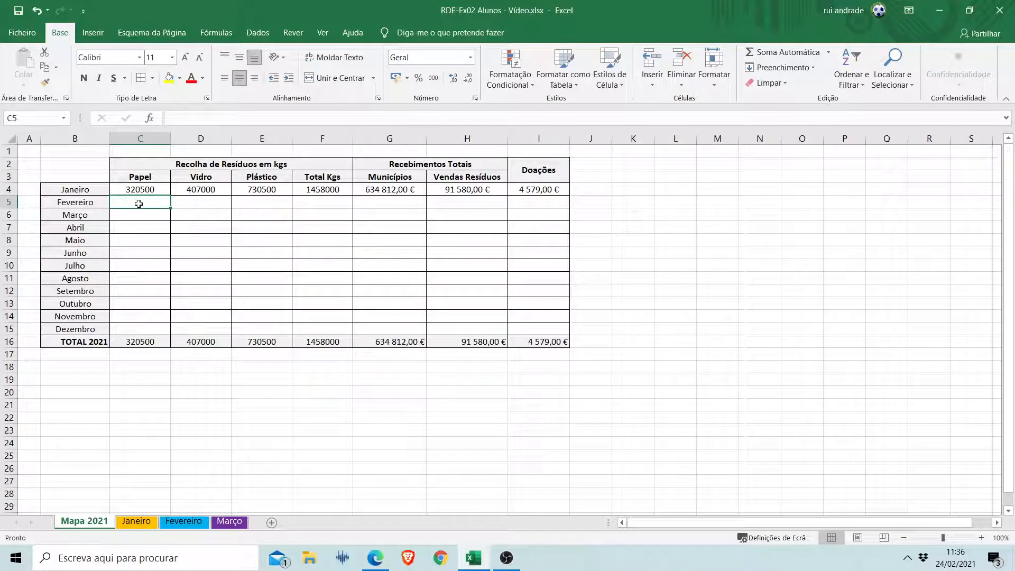
{"action": "type", "text": "="}
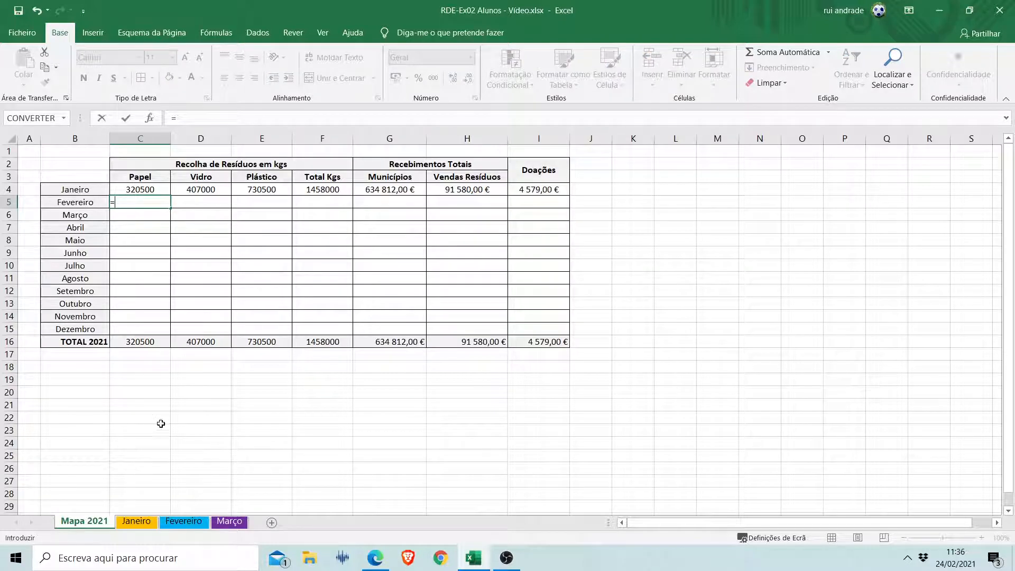
{"action": "left_click", "coordinate": [189, 519]}
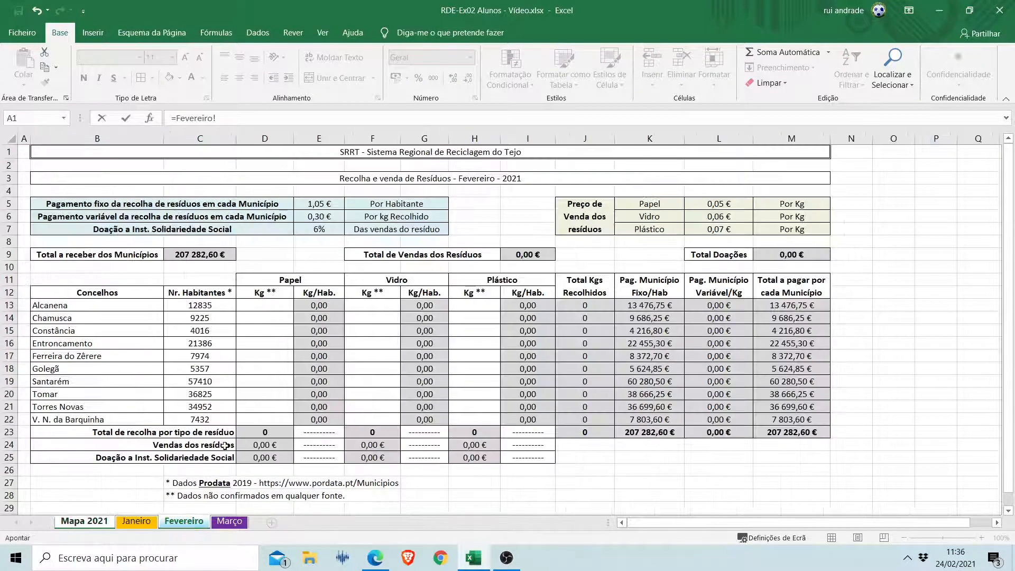
{"action": "left_click", "coordinate": [272, 434]}
{"action": "key", "text": "Return"}
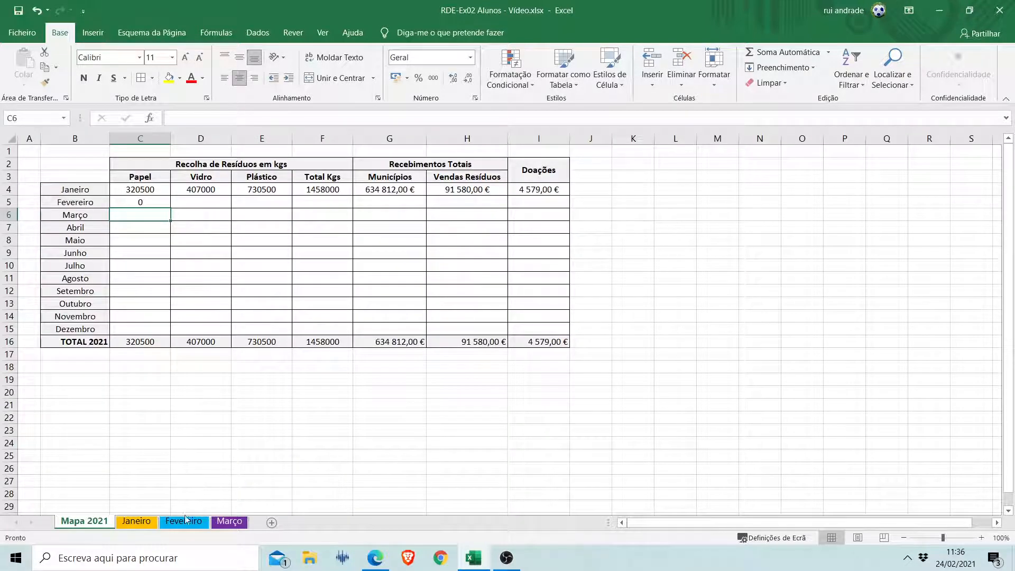
Enter 5000 kg of paper for Alcanena and 2000 kg for Chamusca on the Fevereiro sheet, and check the linked total in Mapa 2021.
{"action": "left_click", "coordinate": [183, 526]}
{"action": "left_click", "coordinate": [258, 305]}
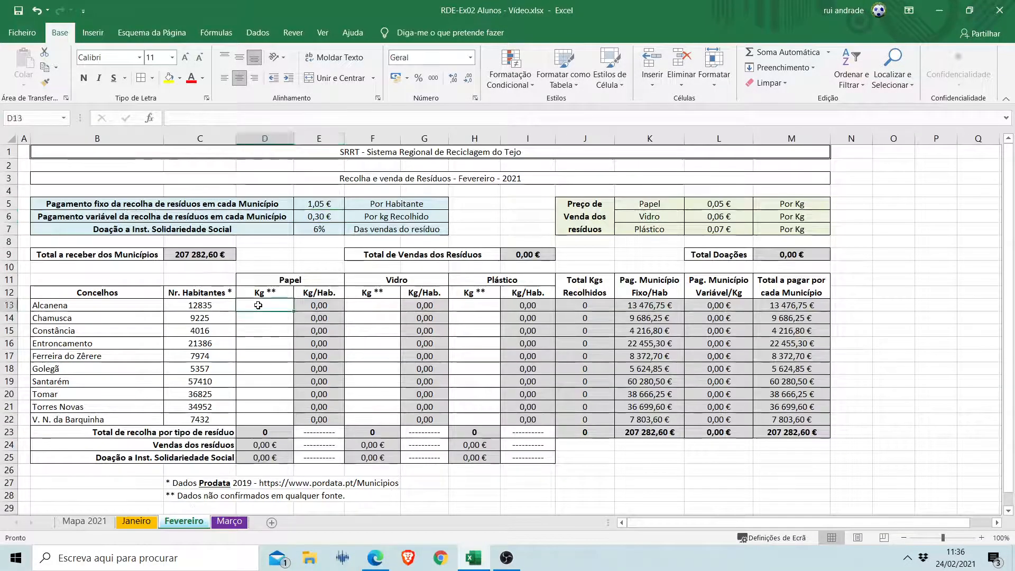
{"action": "type", "text": "5000"}
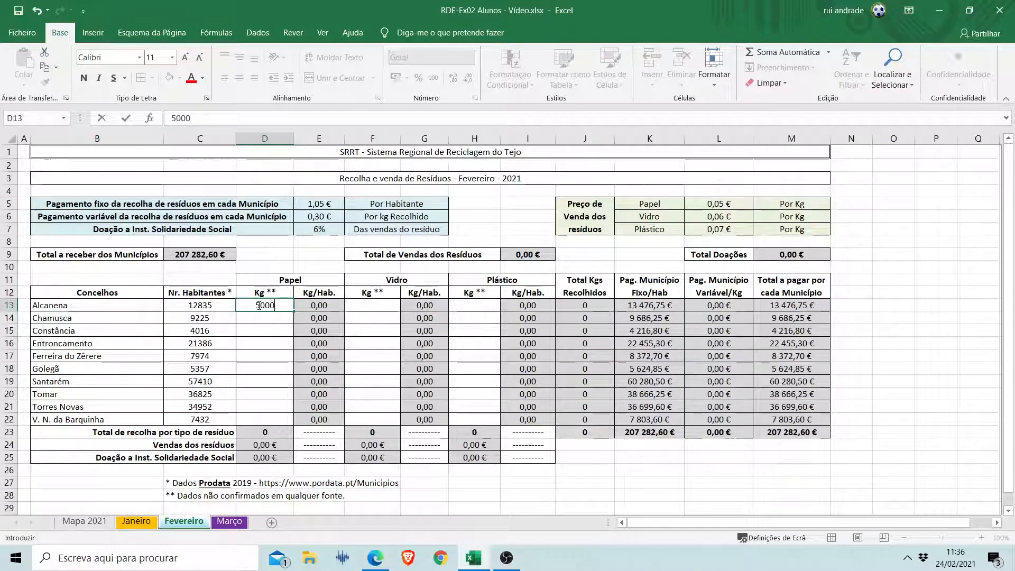
{"action": "key", "text": "Return"}
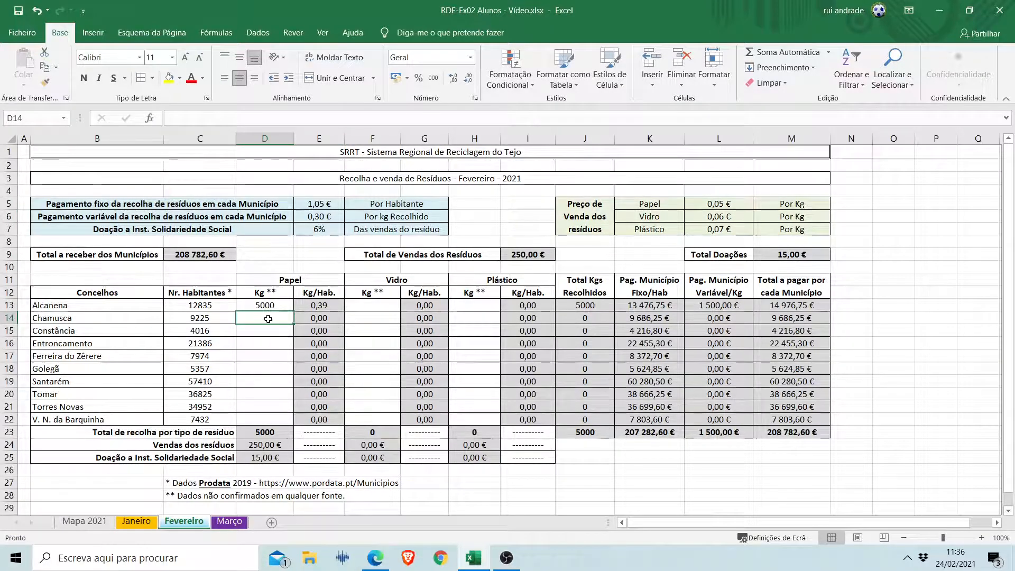
{"action": "type", "text": "2000"}
{"action": "key", "text": "Return"}
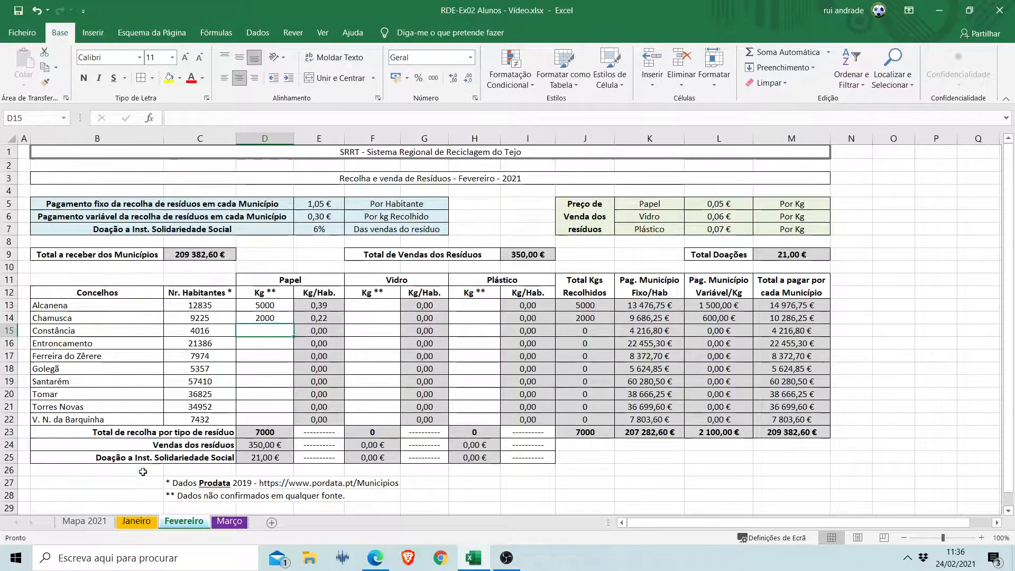
{"action": "left_click", "coordinate": [89, 521]}
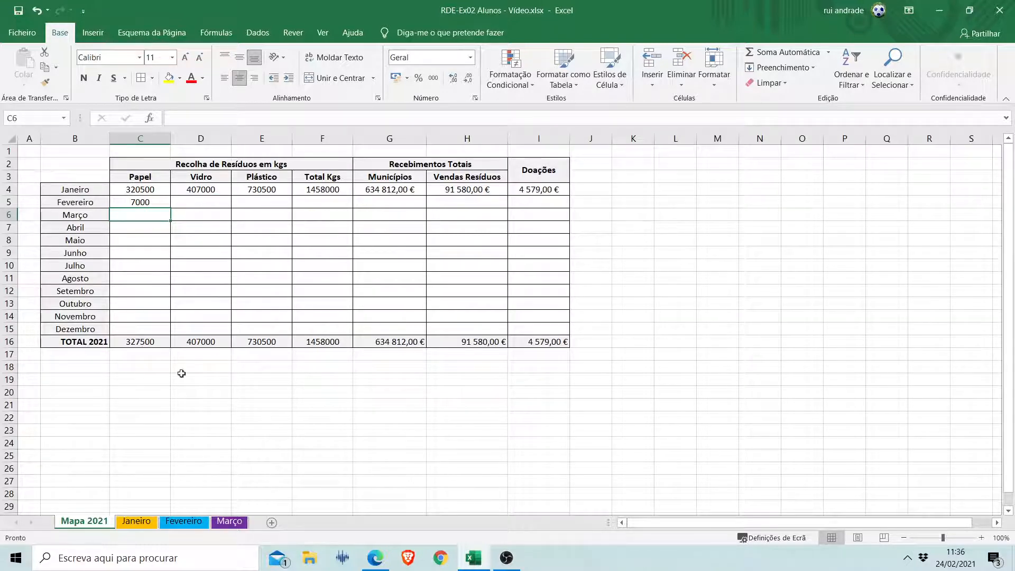
Review the paper, glass and plastic Kg entry columns on the Fevereiro sheet.
{"action": "left_click", "coordinate": [188, 521]}
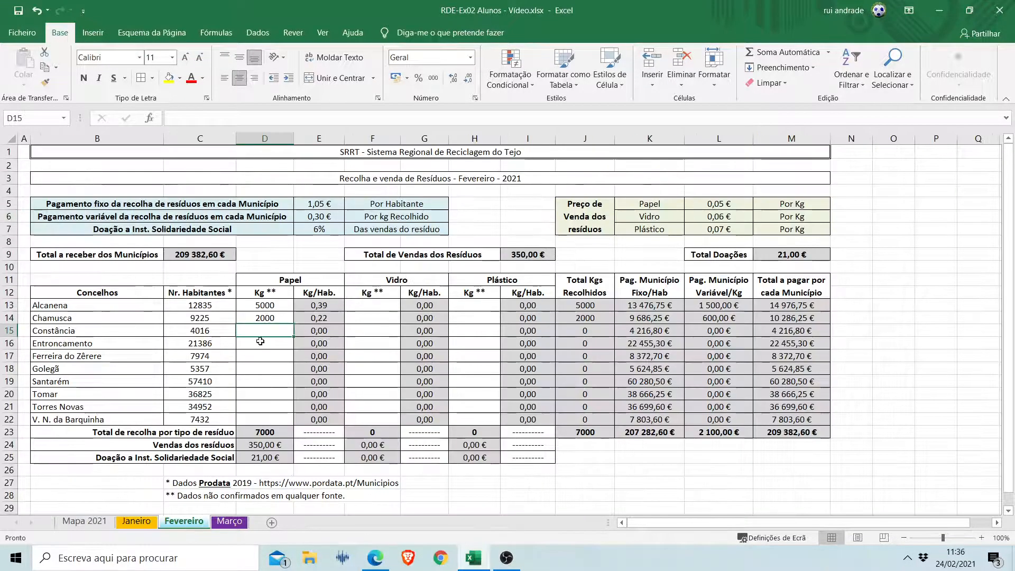
{"action": "left_click_drag", "start_coordinate": [264, 306], "coordinate": [266, 318]}
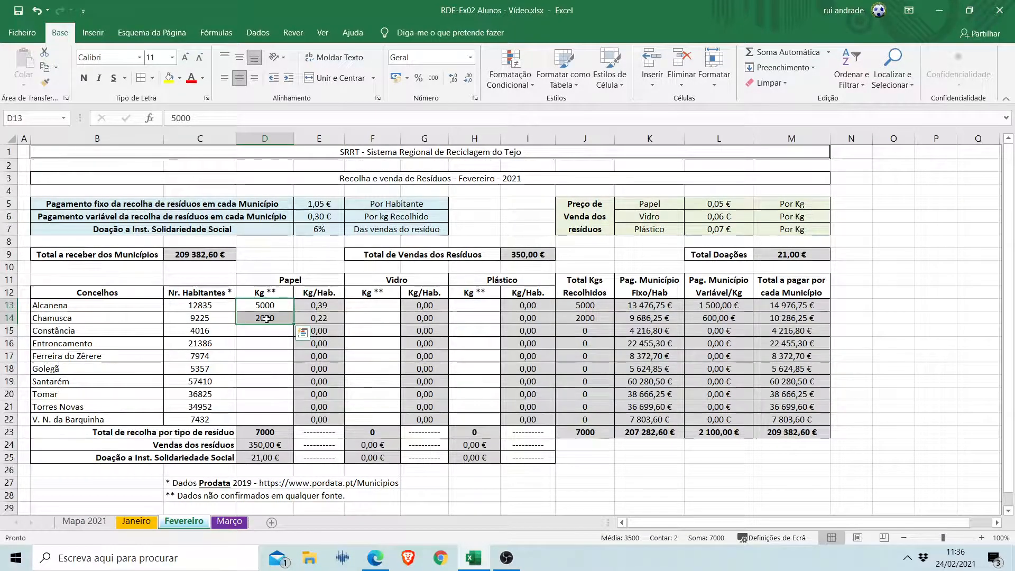
{"action": "left_click", "coordinate": [266, 318]}
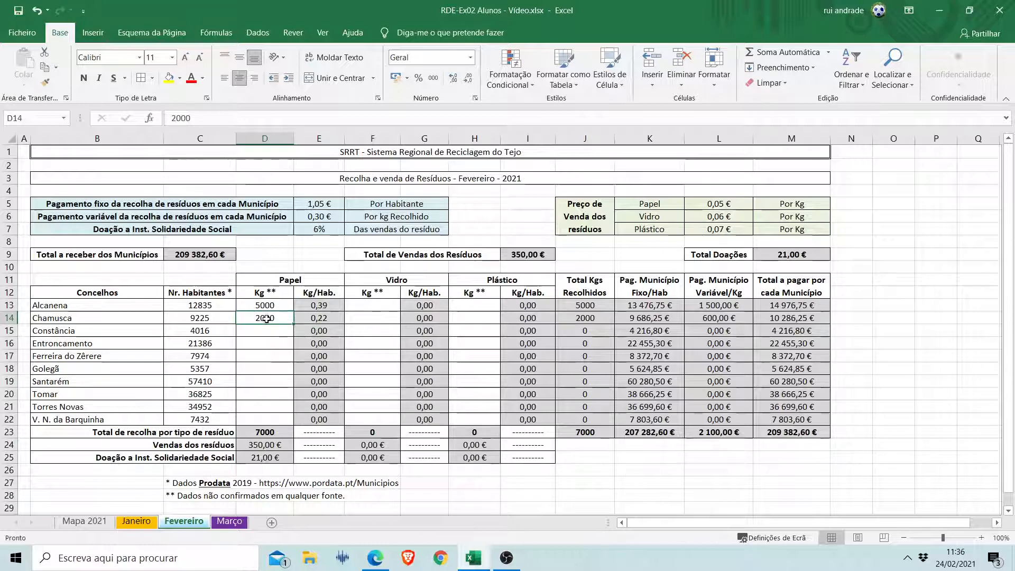
{"action": "left_click_drag", "start_coordinate": [265, 330], "coordinate": [263, 409]}
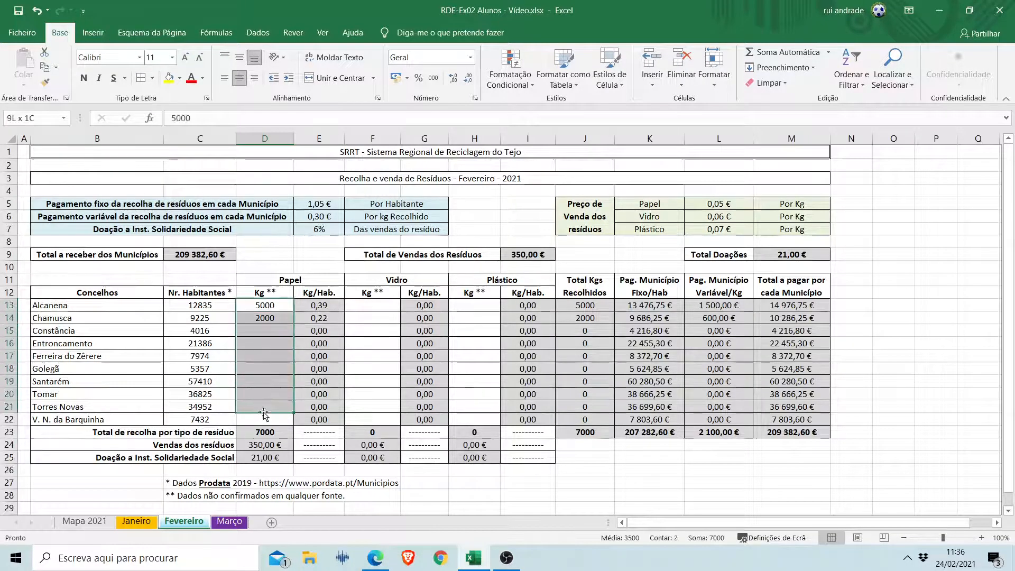
{"action": "left_click_drag", "start_coordinate": [370, 307], "coordinate": [372, 379]}
{"action": "left_click_drag", "start_coordinate": [474, 305], "coordinate": [477, 390]}
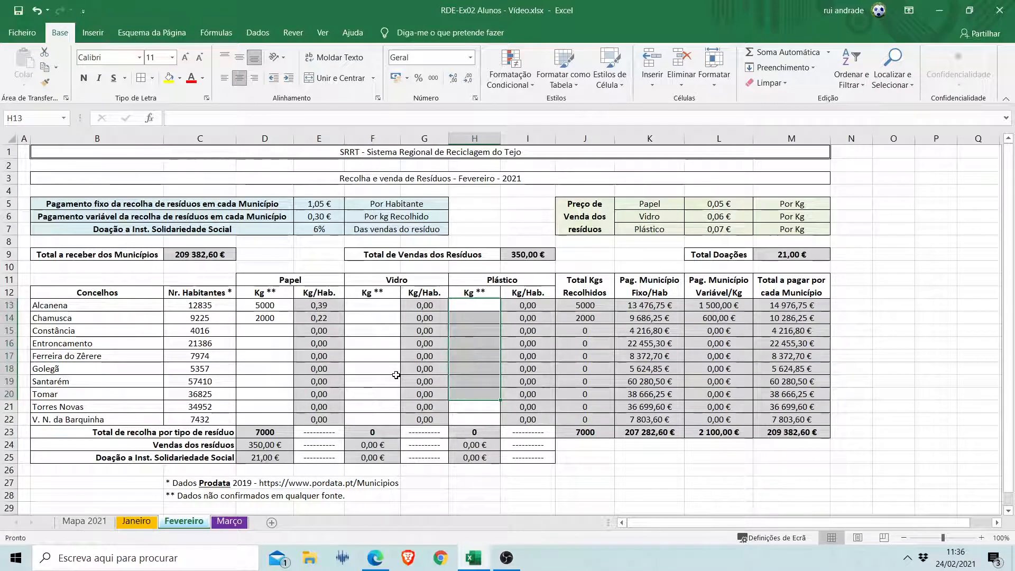
Clear the paper Kg values for Alcanena and Chamusca on the Fevereiro sheet.
{"action": "scroll", "coordinate": [396, 374], "scroll_direction": "down", "scroll_amount": 1}
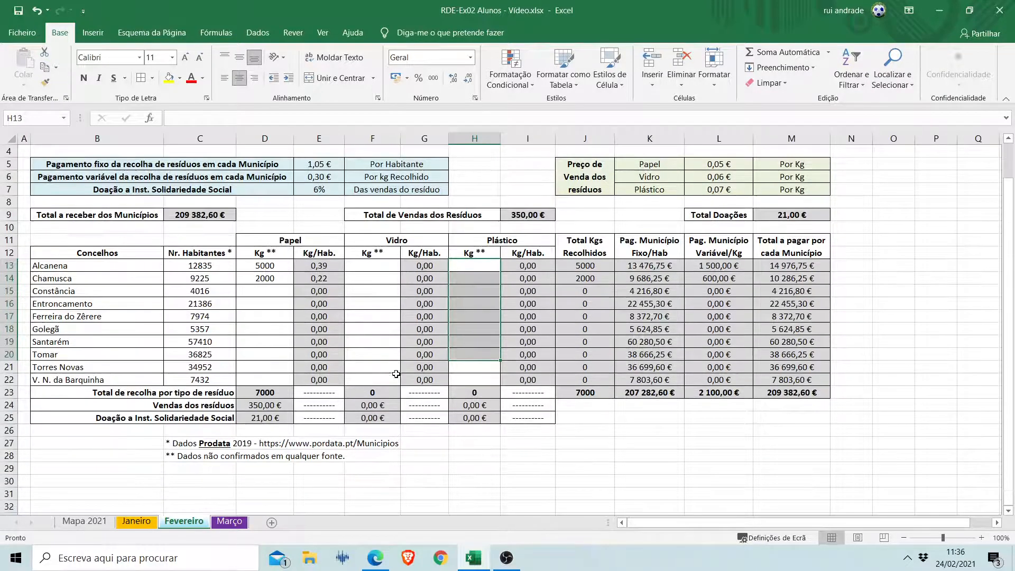
{"action": "left_click", "coordinate": [277, 323]}
{"action": "scroll", "coordinate": [275, 323], "scroll_direction": "up", "scroll_amount": 1}
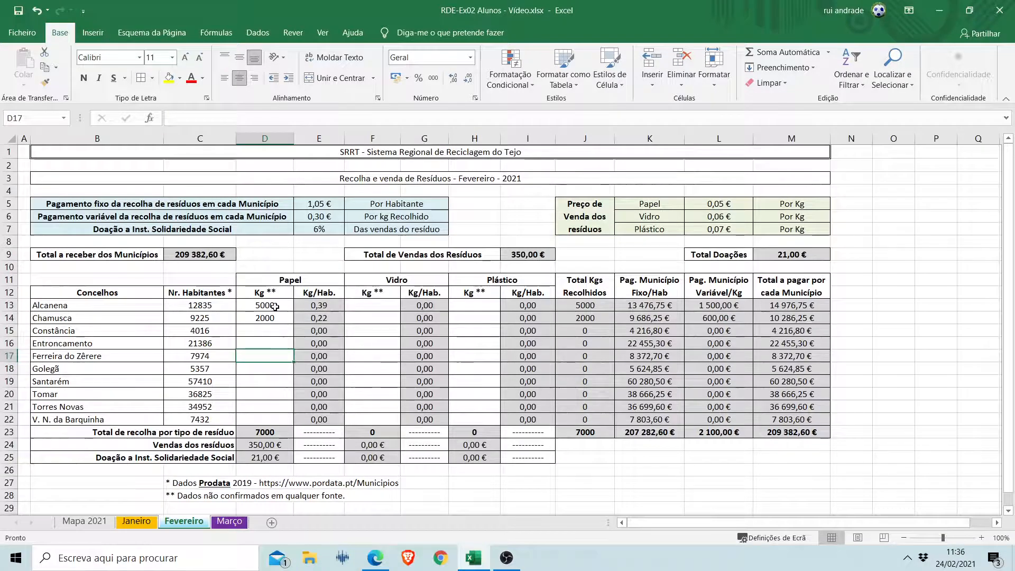
{"action": "left_click_drag", "start_coordinate": [275, 307], "coordinate": [275, 317]}
{"action": "key", "text": "Delete"}
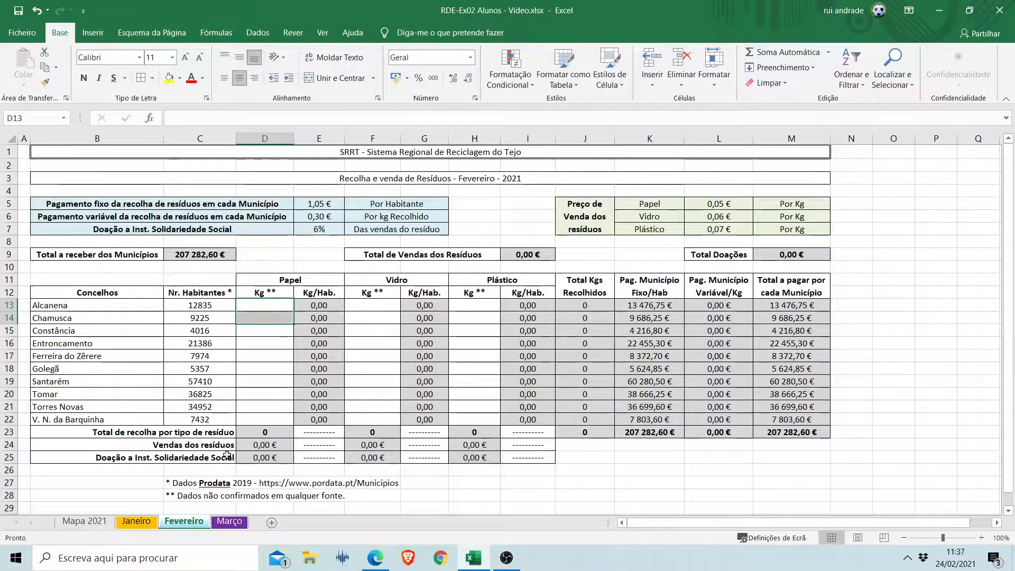
Clear the paper Kg/Hab. formulas in E13:E22 on the Janeiro sheet.
{"action": "left_click", "coordinate": [136, 521]}
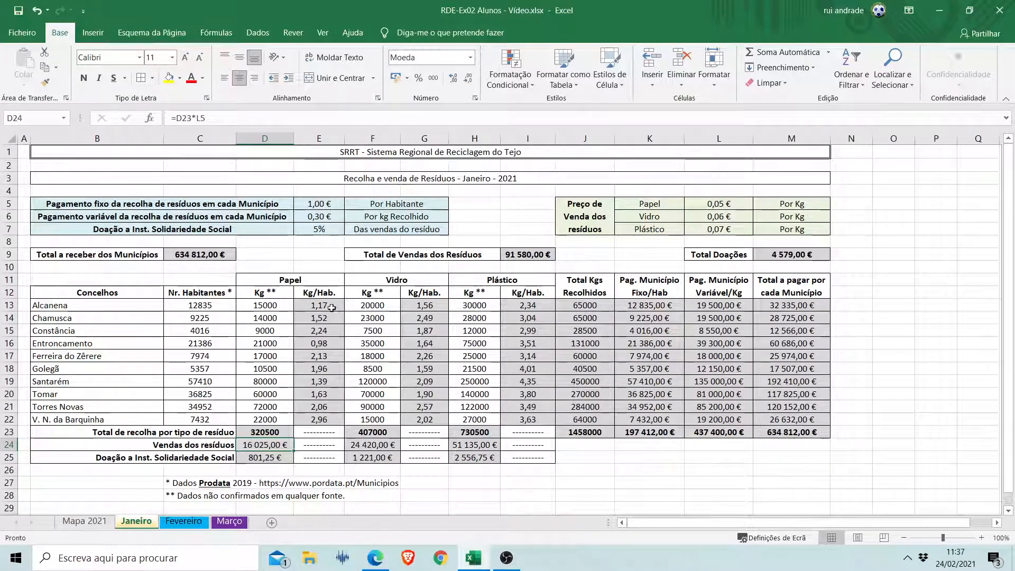
{"action": "left_click_drag", "start_coordinate": [332, 307], "coordinate": [328, 427]}
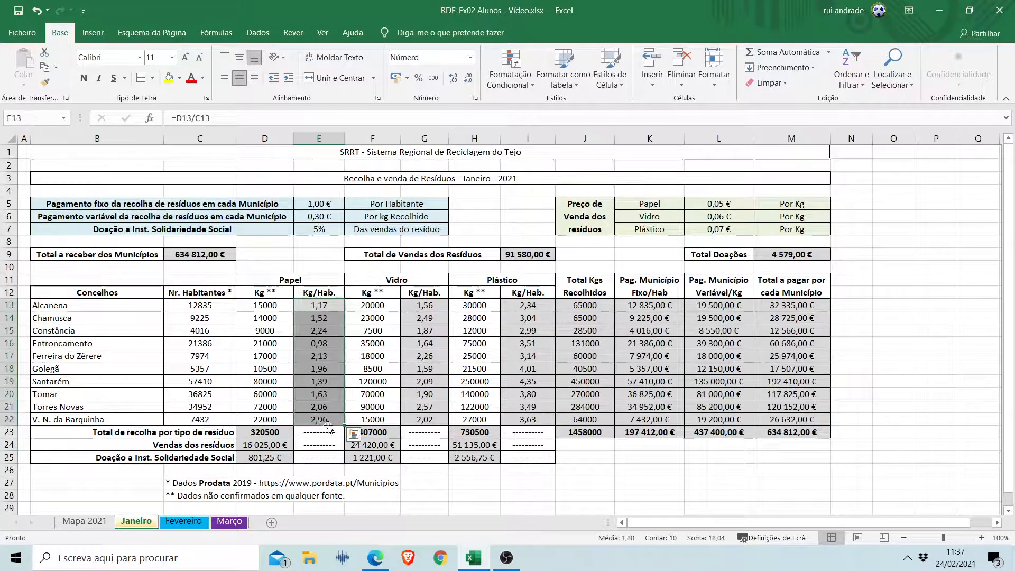
{"action": "key", "text": "Delete"}
{"action": "left_click_drag", "start_coordinate": [315, 319], "coordinate": [316, 311]}
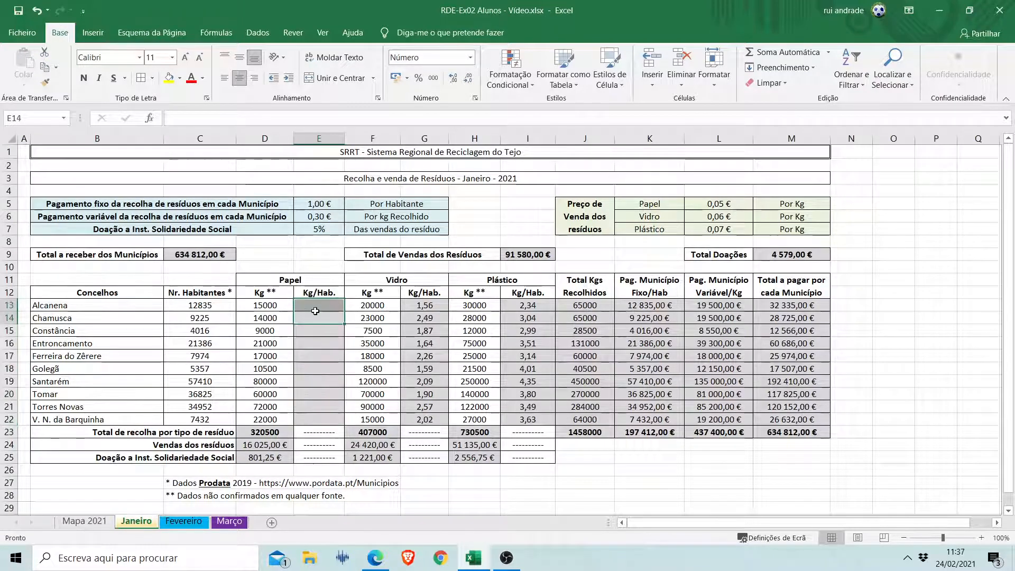
Calculate paper Kg per inhabitant on the Janeiro sheet with =D13/C13 in E13, and fill the formula through E22.
{"action": "left_click", "coordinate": [324, 309]}
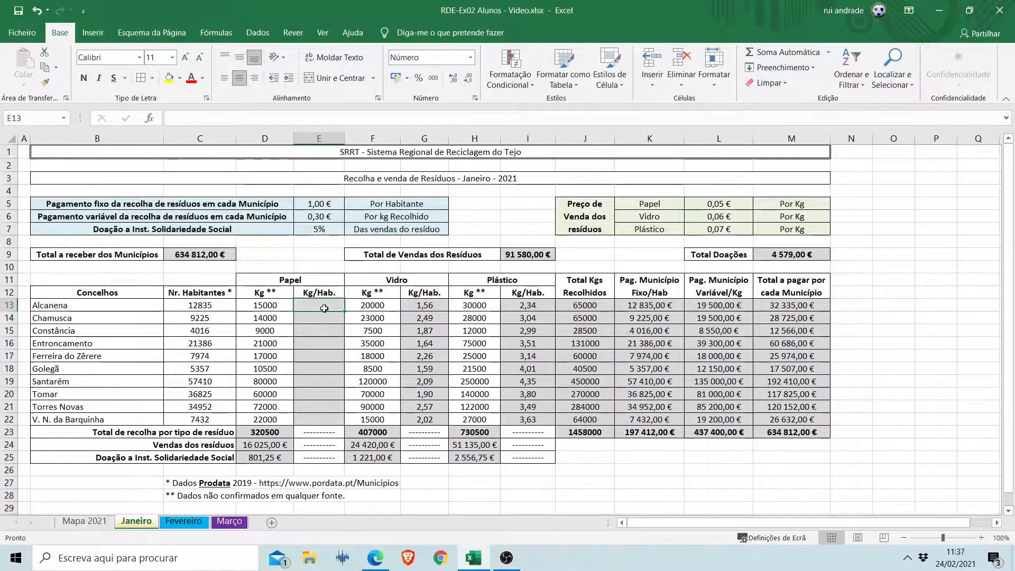
{"action": "type", "text": "="}
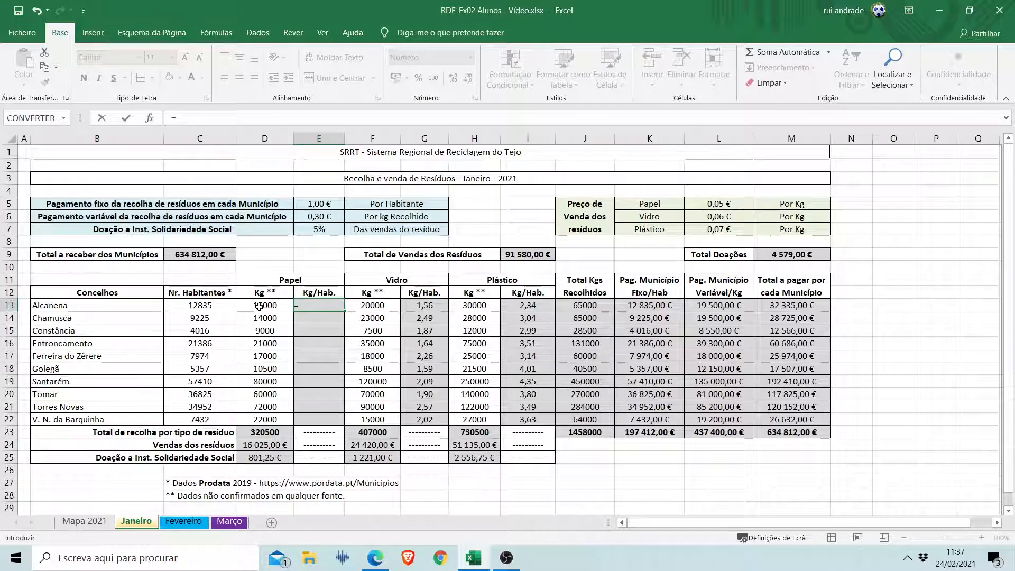
{"action": "left_click", "coordinate": [259, 306]}
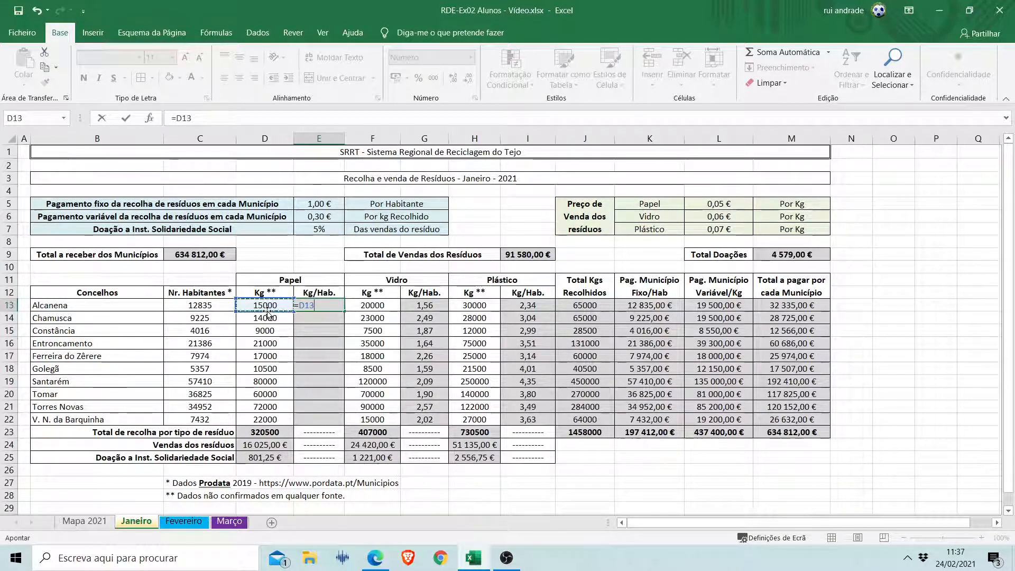
{"action": "type", "text": "/"}
{"action": "left_click", "coordinate": [201, 306]}
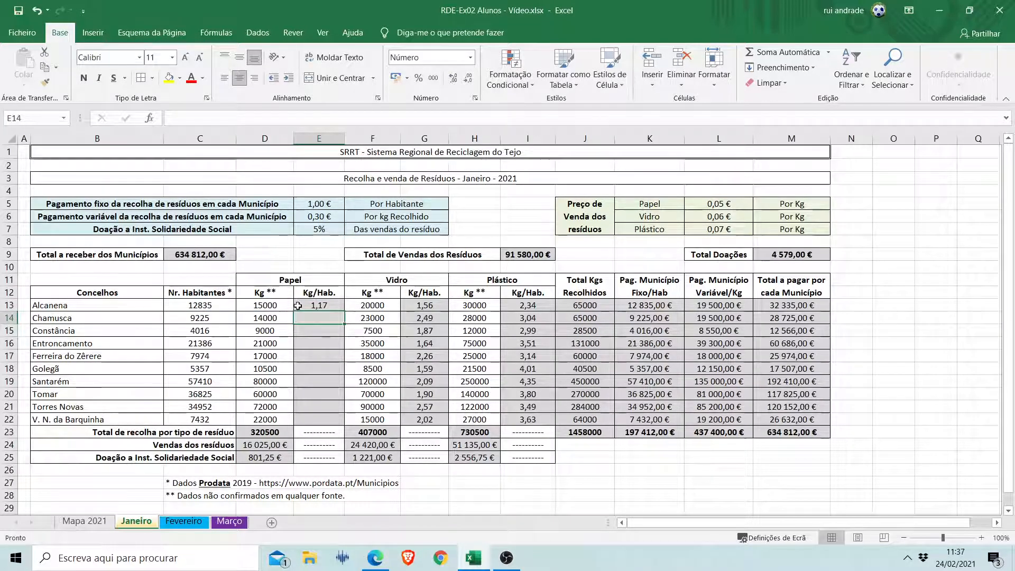
{"action": "left_click", "coordinate": [316, 306]}
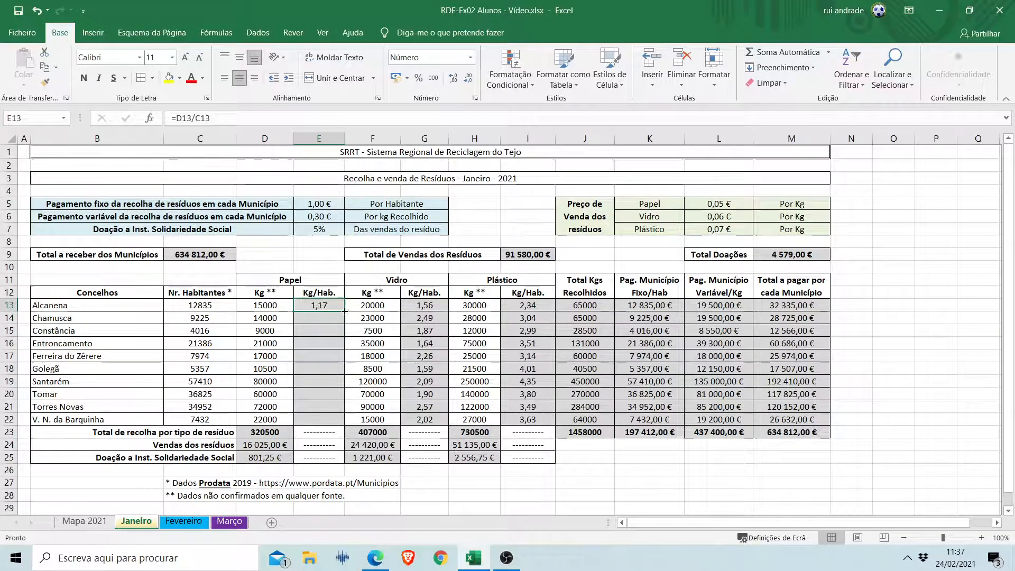
{"action": "left_click_drag", "start_coordinate": [344, 311], "coordinate": [345, 426]}
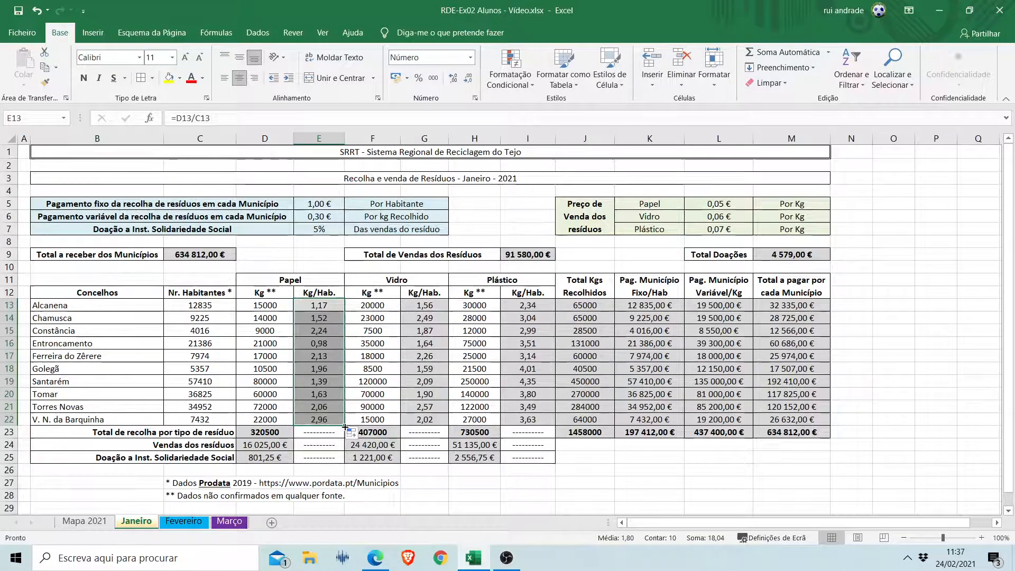
{"action": "left_click", "coordinate": [474, 494]}
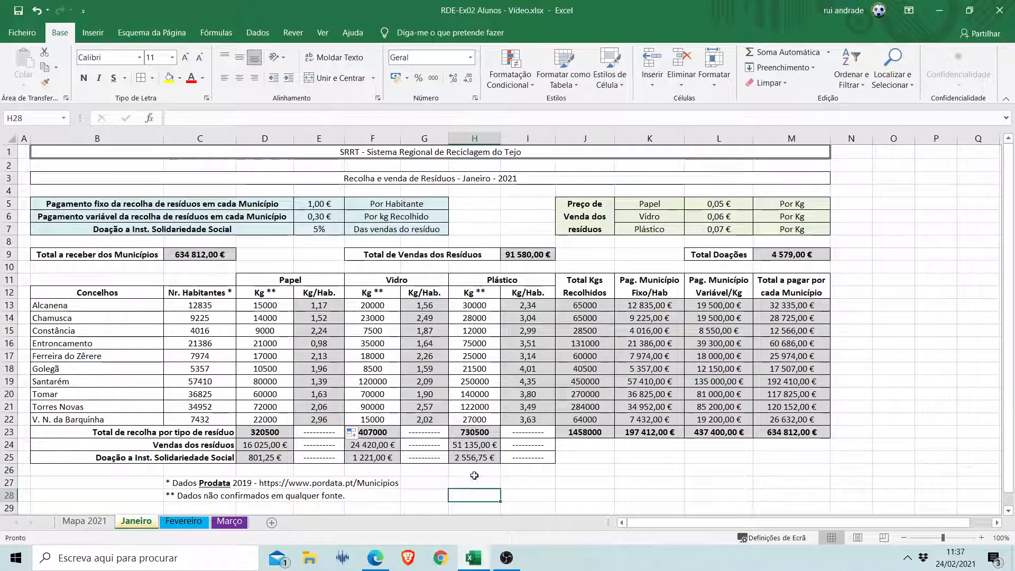